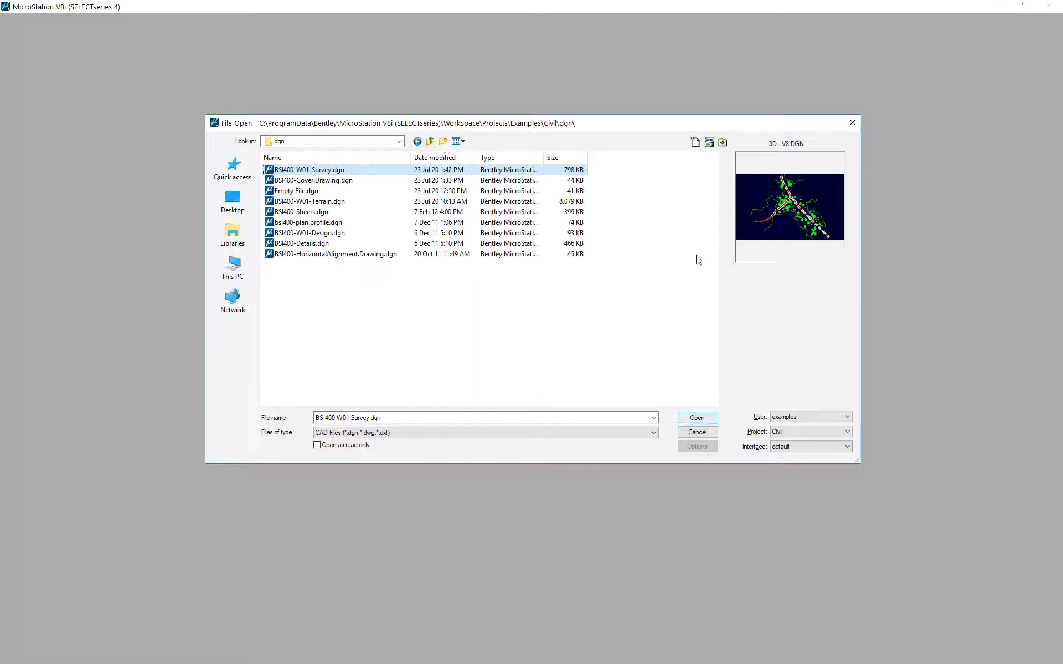
- Open the drawing BSI400-W01-Survey.dgn, and switch to the recently used library file civil.dgnlib
{"action": "key", "text": "Return"}
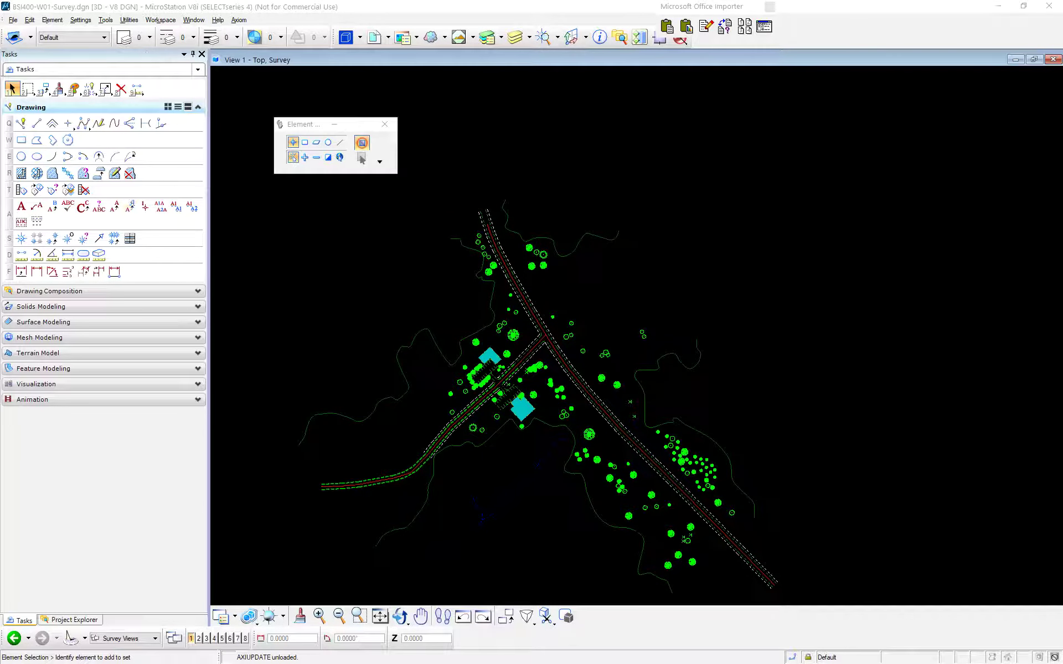
{"action": "key", "text": "alt"}
{"action": "key", "text": "Down"}
{"action": "key", "text": "Down"}
{"action": "key", "text": "Down"}
{"action": "key", "text": "Down"}
{"action": "key", "text": "Down"}
{"action": "key", "text": "Down"}
{"action": "key", "text": "Down"}
{"action": "key", "text": "Down"}
{"action": "key", "text": "Down"}
{"action": "key", "text": "Down"}
{"action": "key", "text": "Down"}
{"action": "key", "text": "Down"}
{"action": "key", "text": "Down"}
{"action": "key", "text": "Down"}
{"action": "key", "text": "Down"}
{"action": "key", "text": "Down"}
{"action": "key", "text": "Down"}
{"action": "key", "text": "Down"}
{"action": "key", "text": "Down"}
{"action": "key", "text": "Down"}
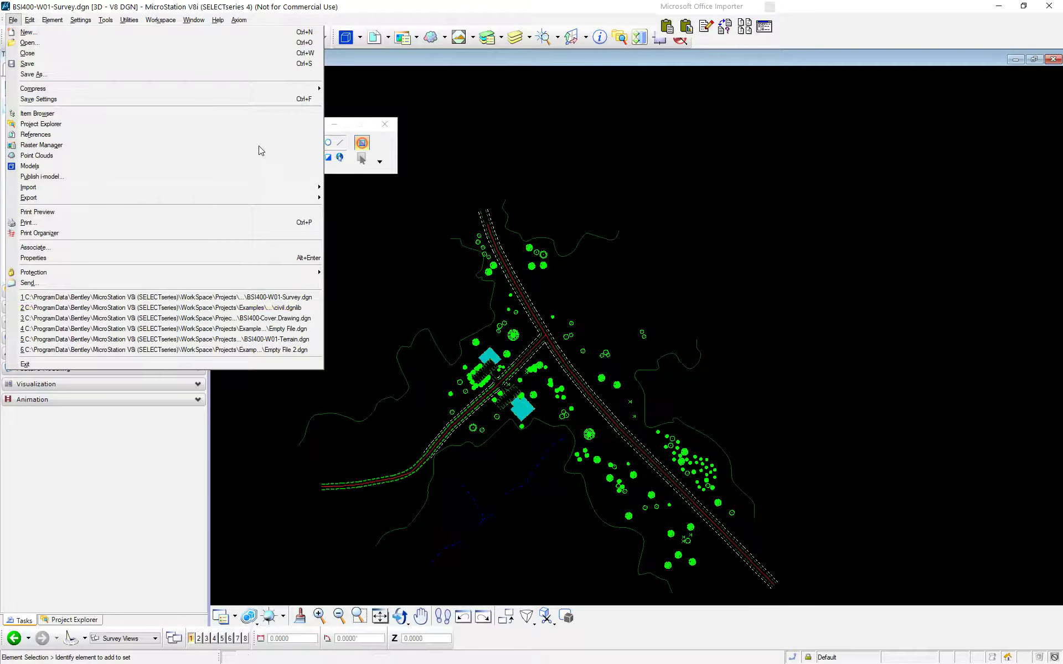
{"action": "key", "text": "Return"}
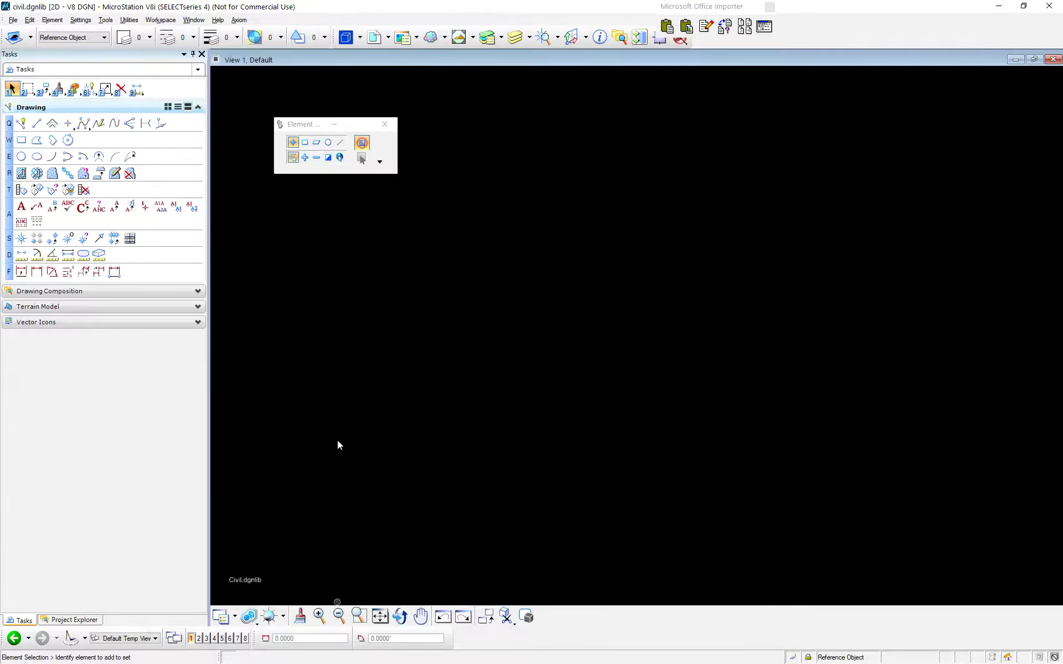
- Display the levels defined in civil.dgnlib in the Level Manager
{"action": "left_click", "coordinate": [379, 616]}
{"action": "right_click", "coordinate": [463, 359]}
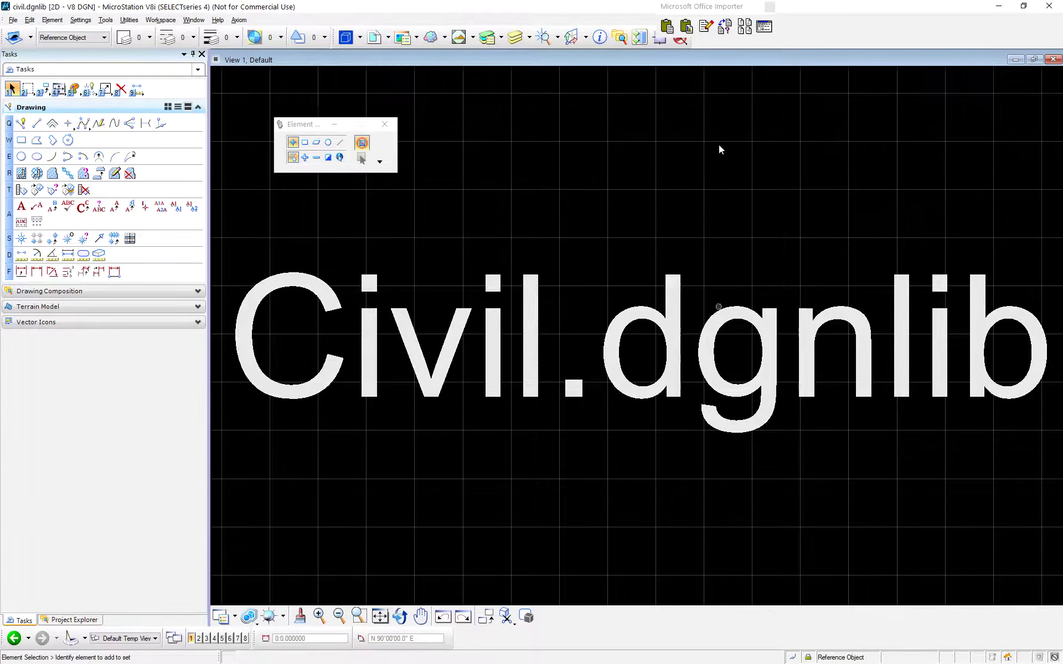
{"action": "scroll", "coordinate": [718, 144], "scroll_direction": "down", "scroll_amount": 5}
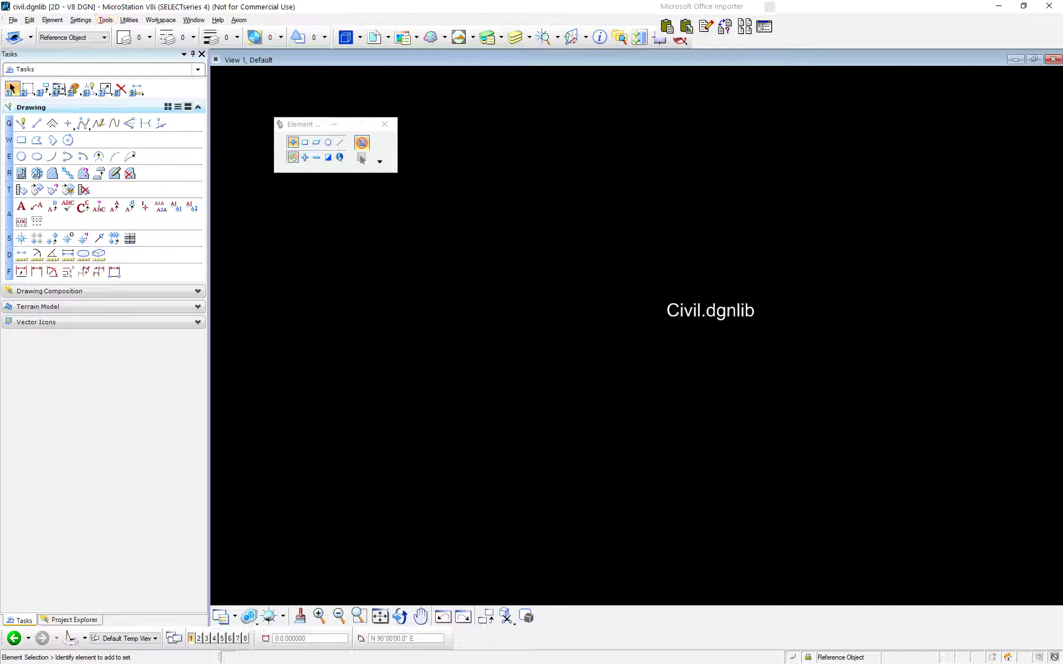
{"action": "left_click", "coordinate": [80, 20]}
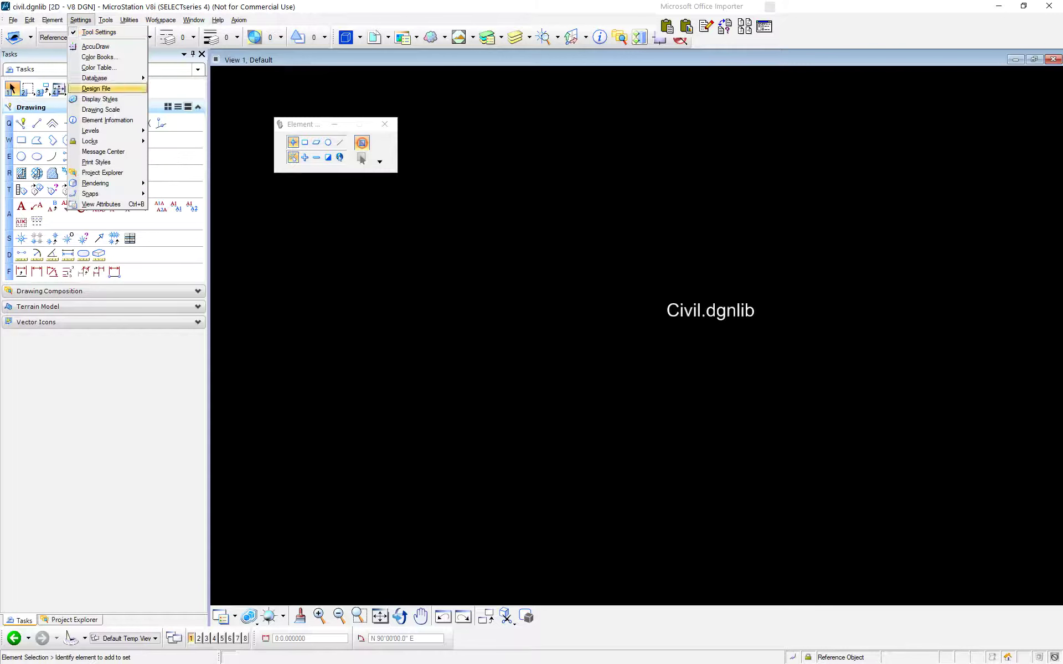
{"action": "mouse_move", "coordinate": [99, 131]}
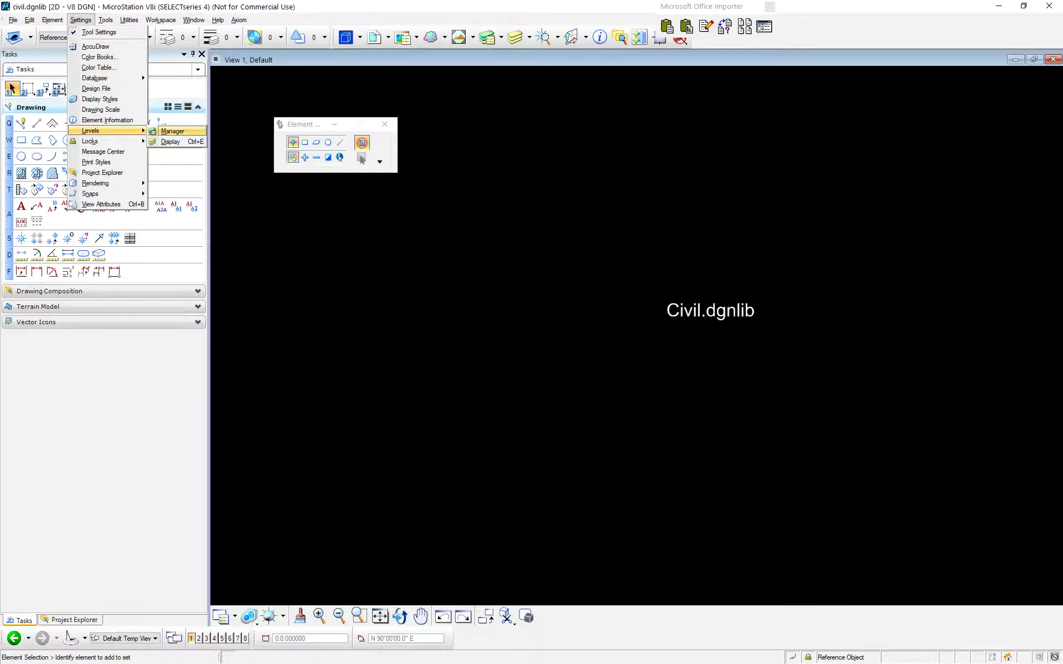
{"action": "left_click", "coordinate": [172, 131]}
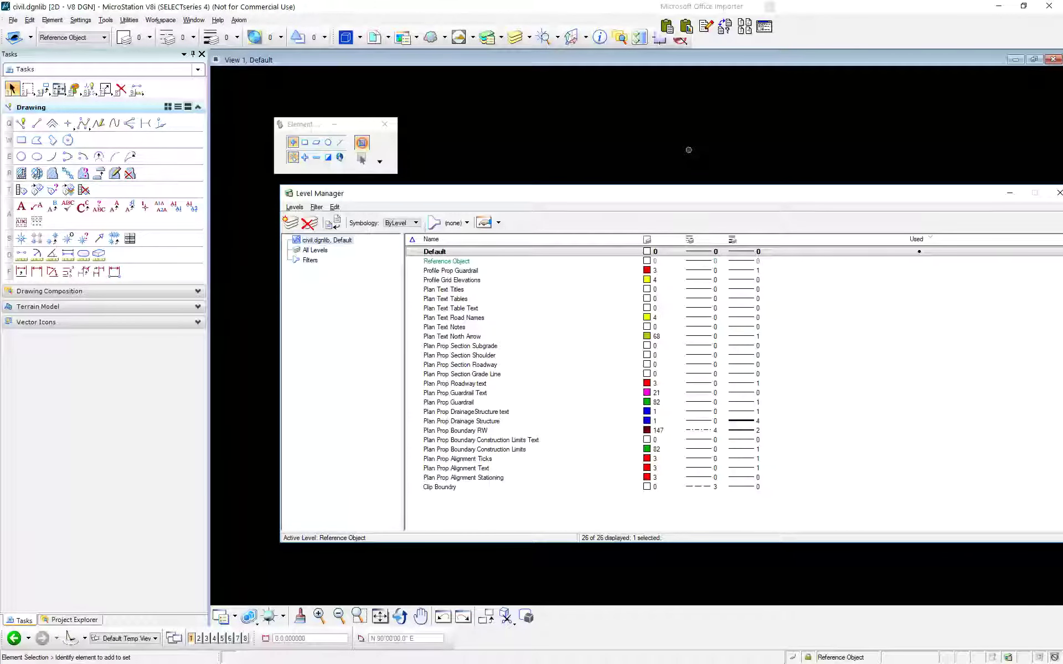
- Review the checks and options offered by the Standards Checker's Check command, and close its dialog
{"action": "left_click", "coordinate": [129, 20]}
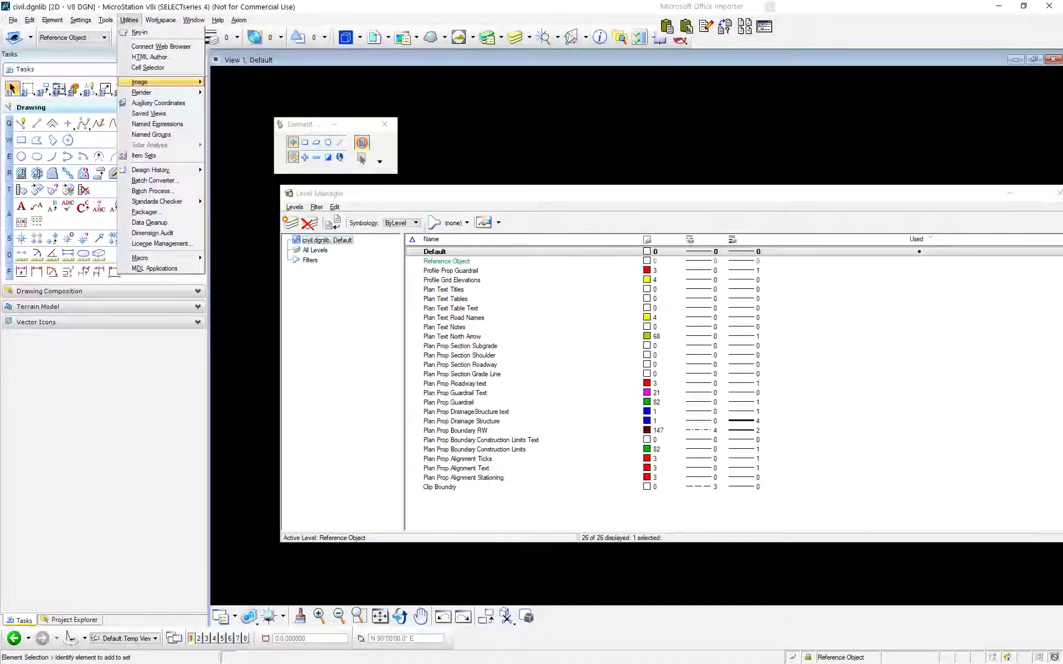
{"action": "mouse_move", "coordinate": [156, 201]}
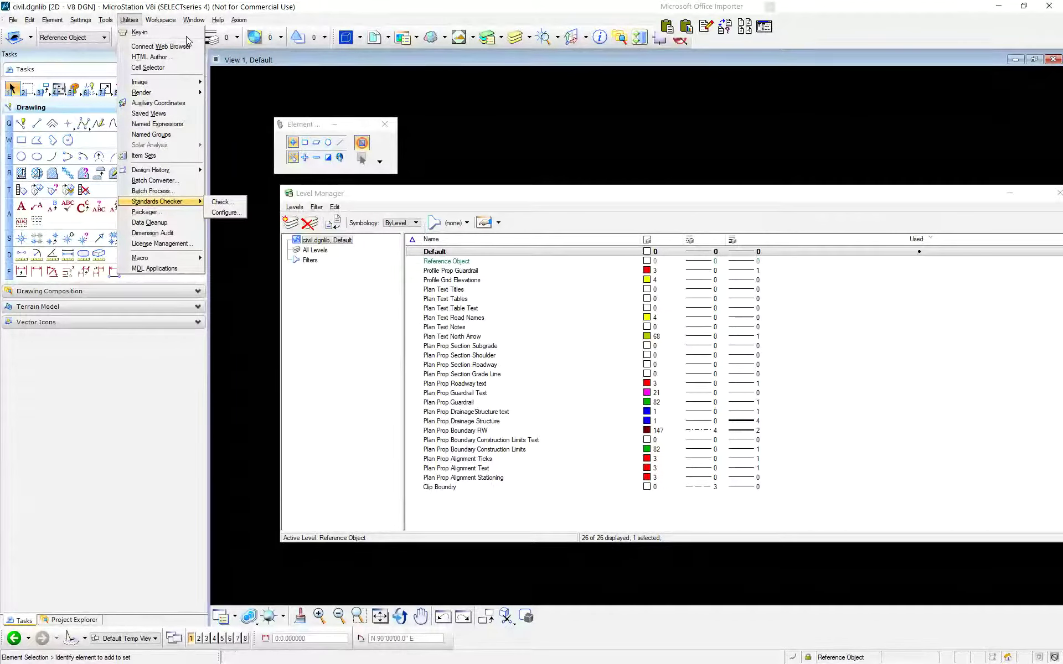
{"action": "key", "text": "Right"}
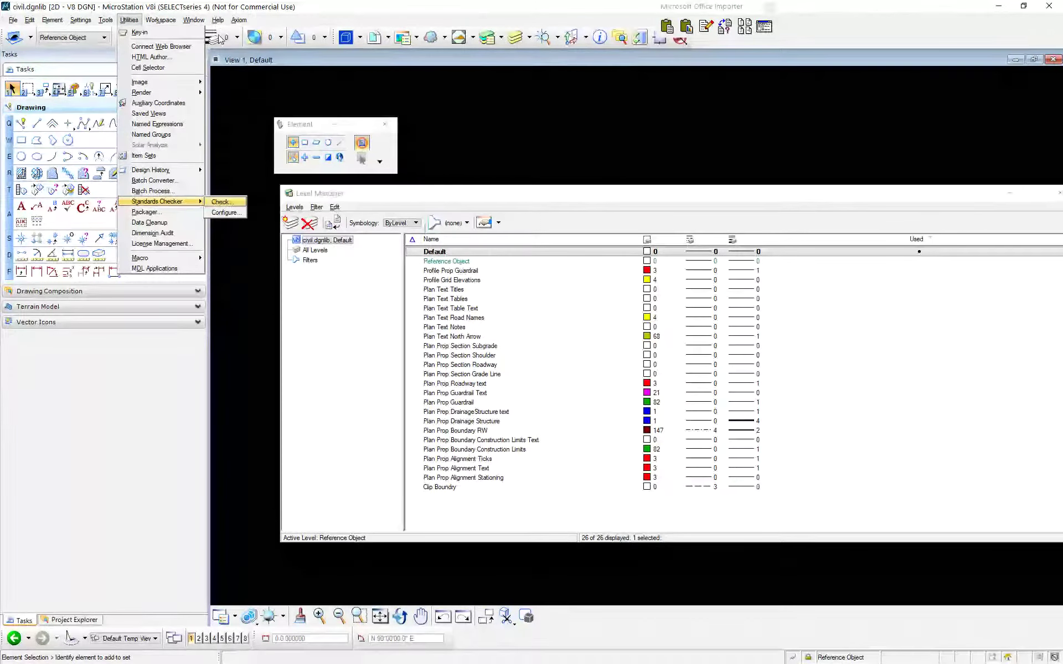
{"action": "key", "text": "Down"}
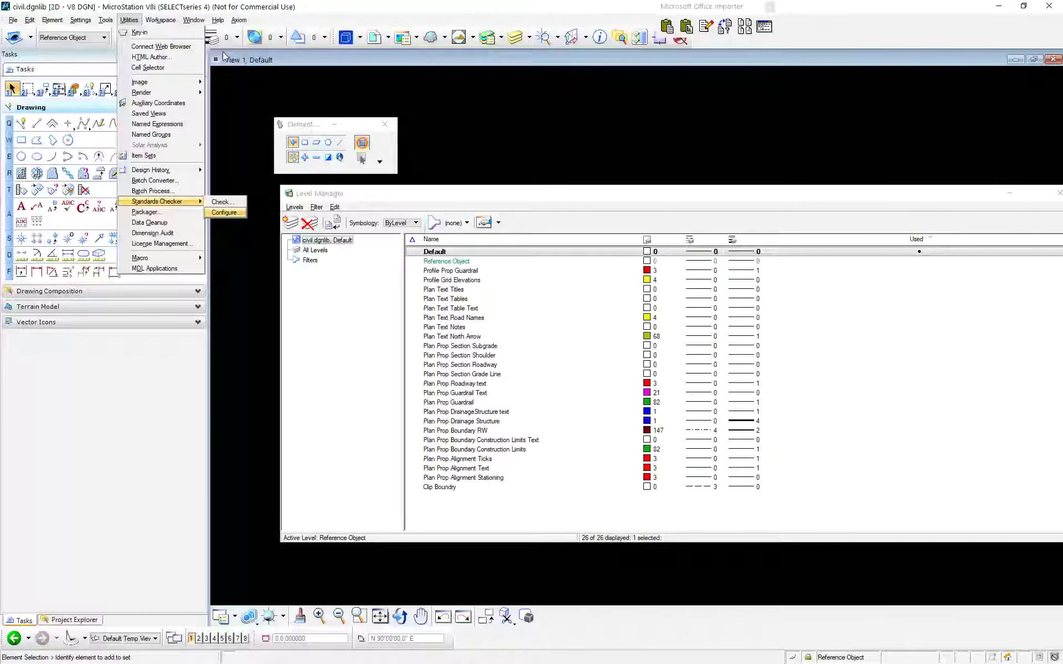
{"action": "key", "text": "Up"}
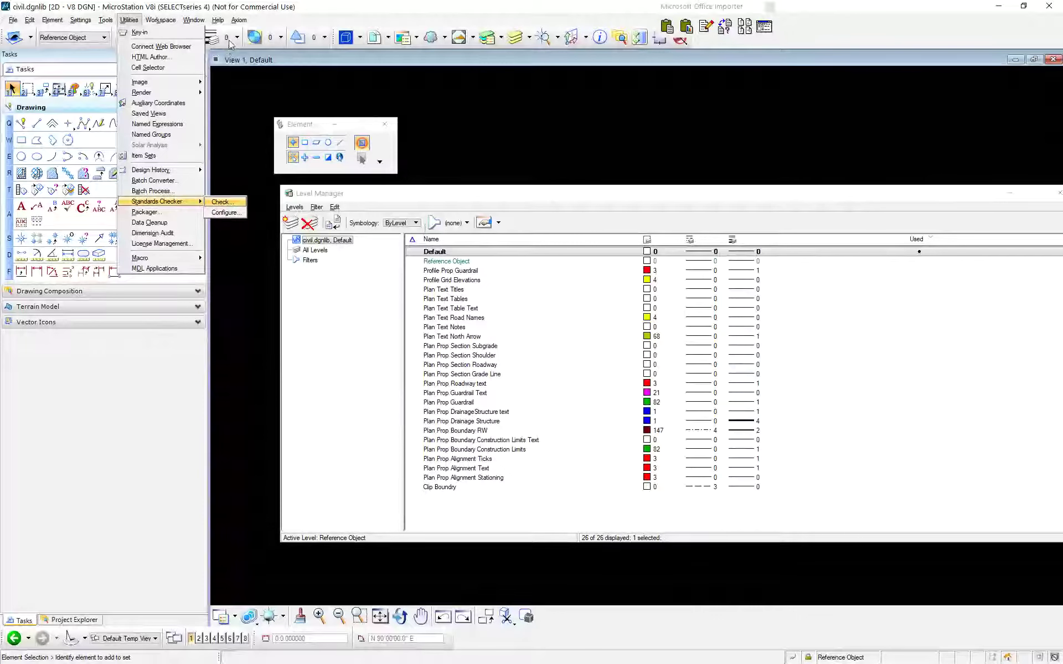
{"action": "key", "text": "Return"}
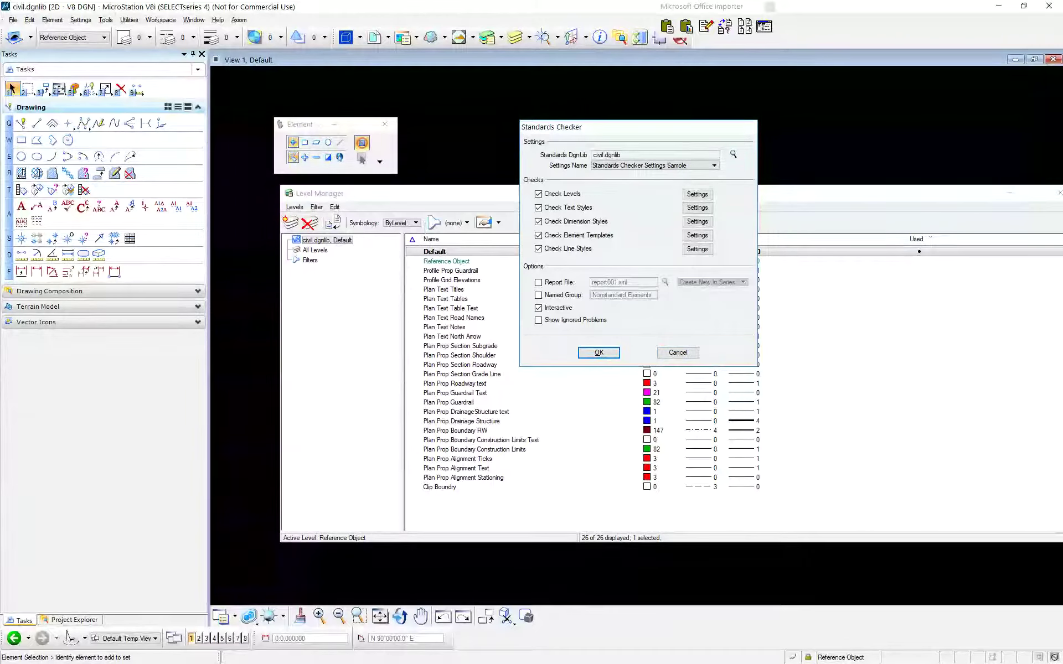
{"action": "left_click", "coordinate": [686, 196]}
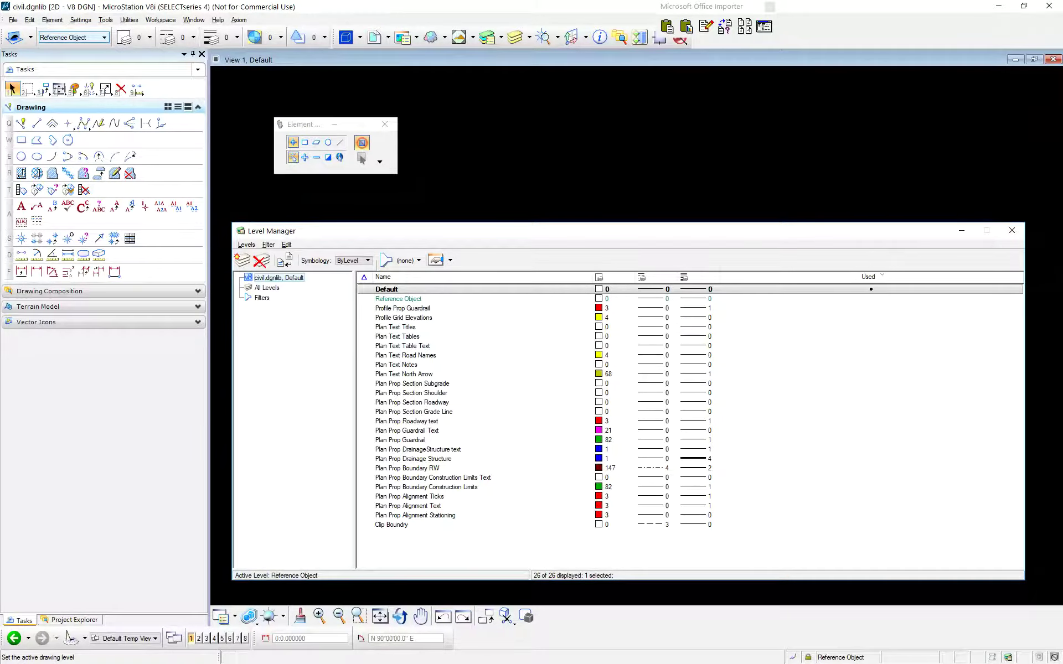
- Display the library's text styles, and move the Element Selection settings window further down in the view
{"action": "key", "text": "alt+e"}
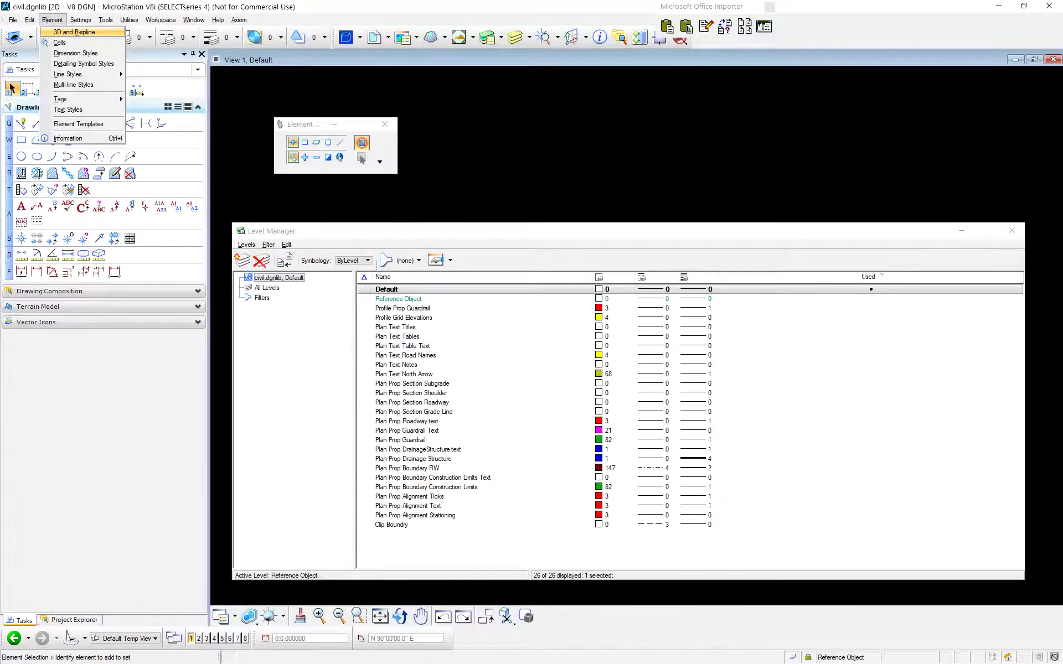
{"action": "key", "text": "x"}
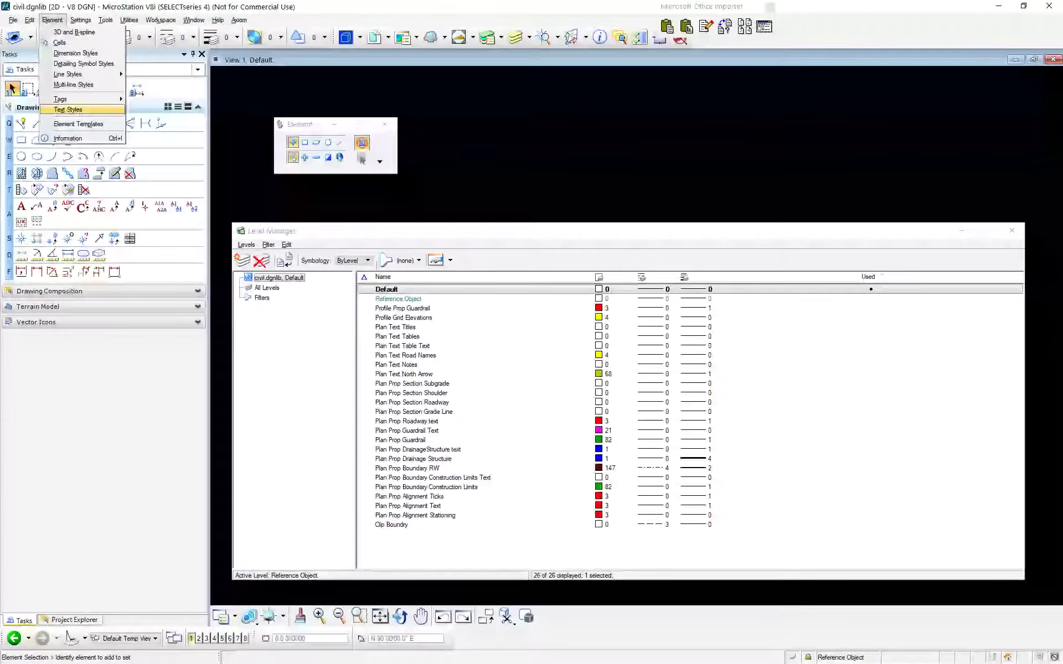
{"action": "key", "text": "Return"}
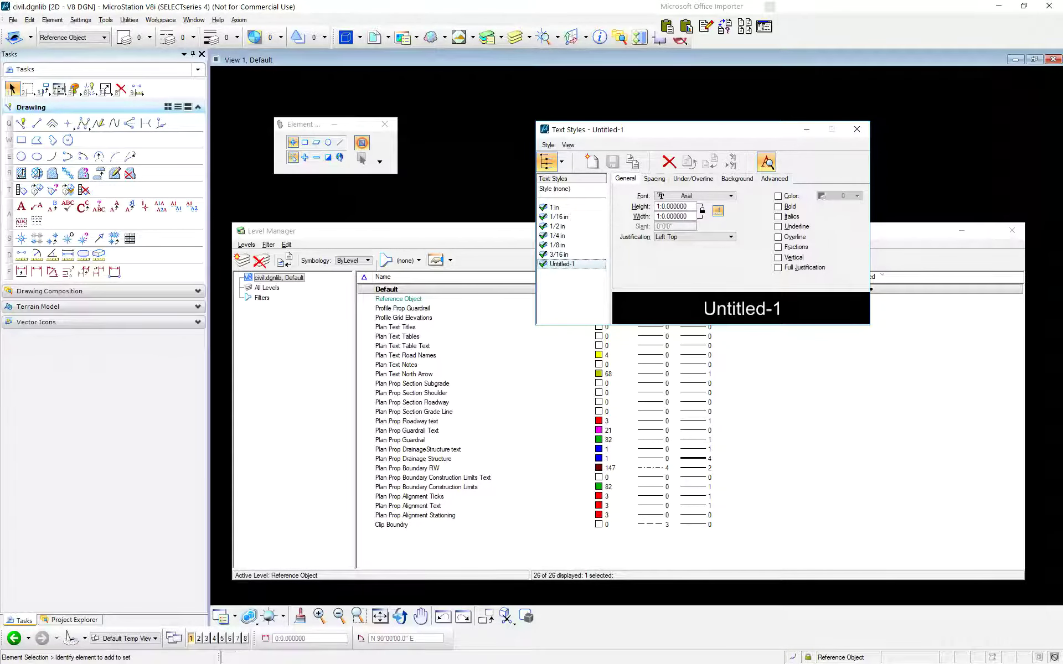
{"action": "left_click_drag", "start_coordinate": [310, 124], "coordinate": [277, 147]}
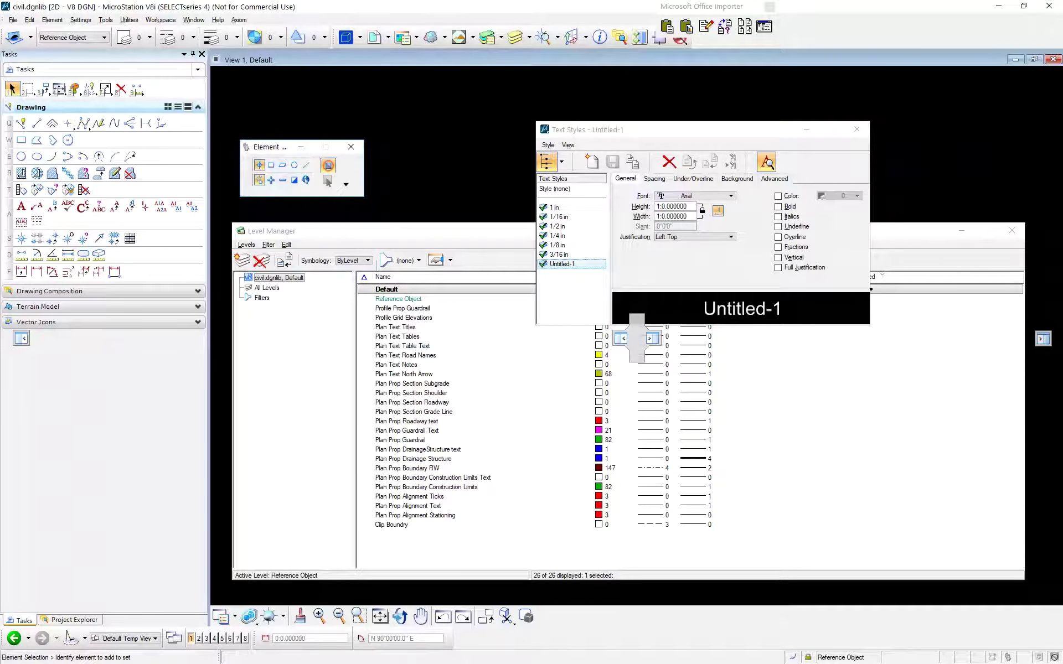
{"action": "left_click_drag", "start_coordinate": [276, 146], "coordinate": [274, 149]}
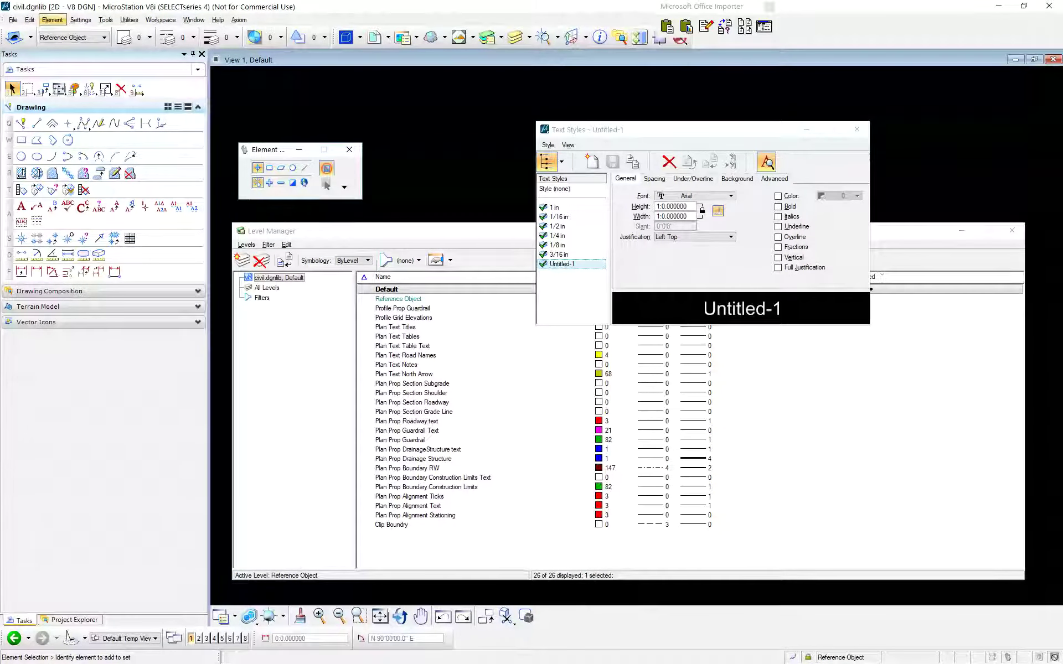
- Display the library's dimension styles, and move their window higher in the view
{"action": "left_click", "coordinate": [52, 20]}
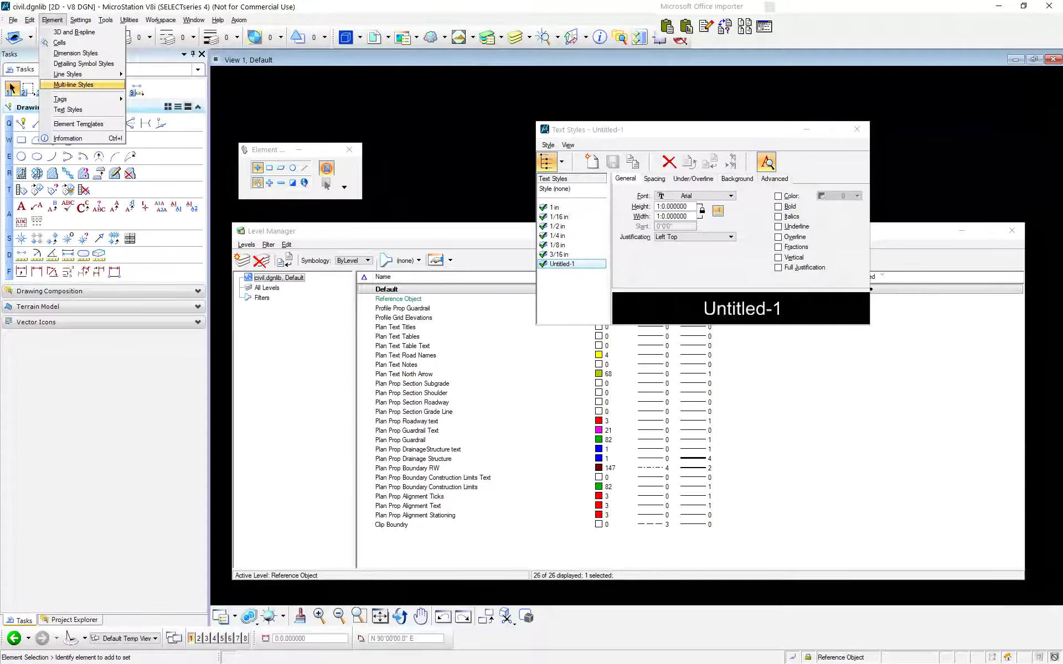
{"action": "left_click", "coordinate": [75, 53]}
{"action": "left_click_drag", "start_coordinate": [277, 136], "coordinate": [443, 94]}
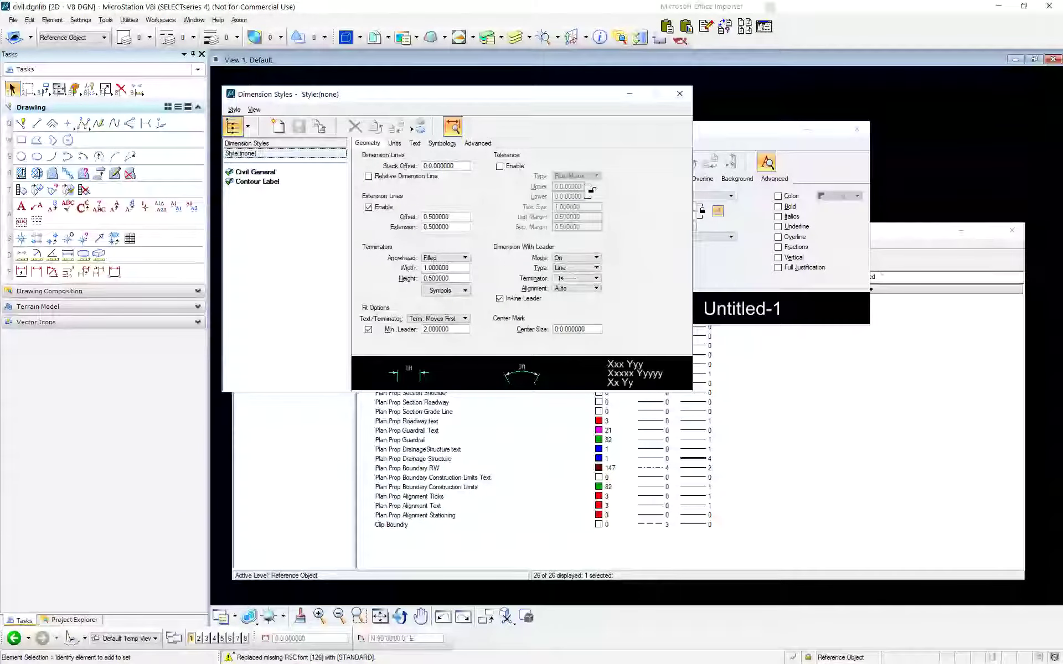
{"action": "left_click_drag", "start_coordinate": [443, 94], "coordinate": [444, 91]}
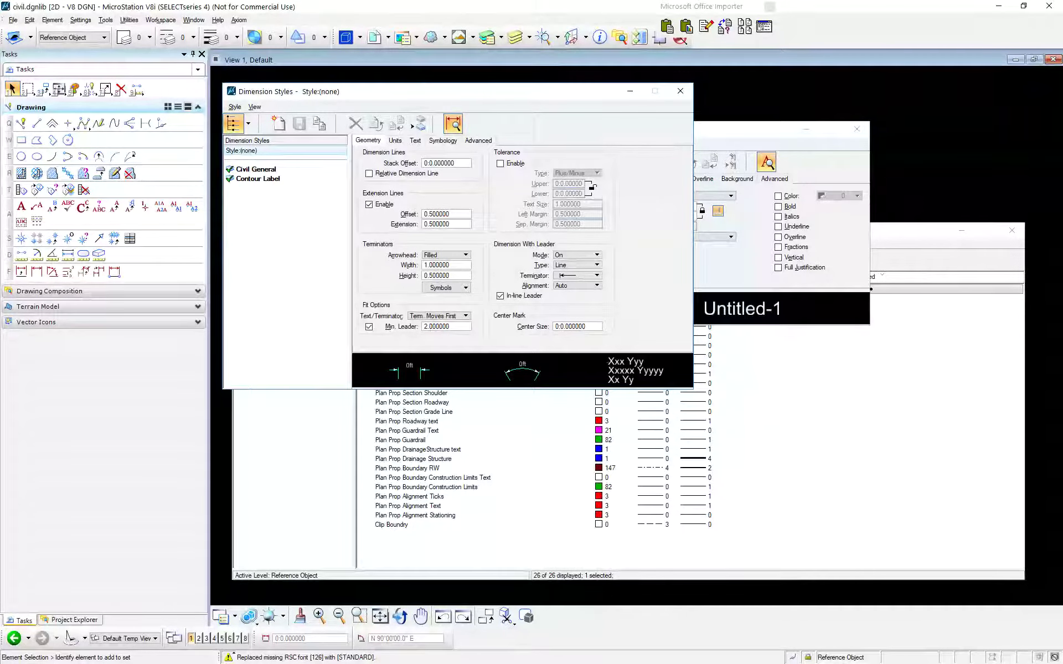
- Open the Element Templates window, expand civil.dgnlib to list its template groups, and place the window over the Dimension Styles window
{"action": "key", "text": "alt+e"}
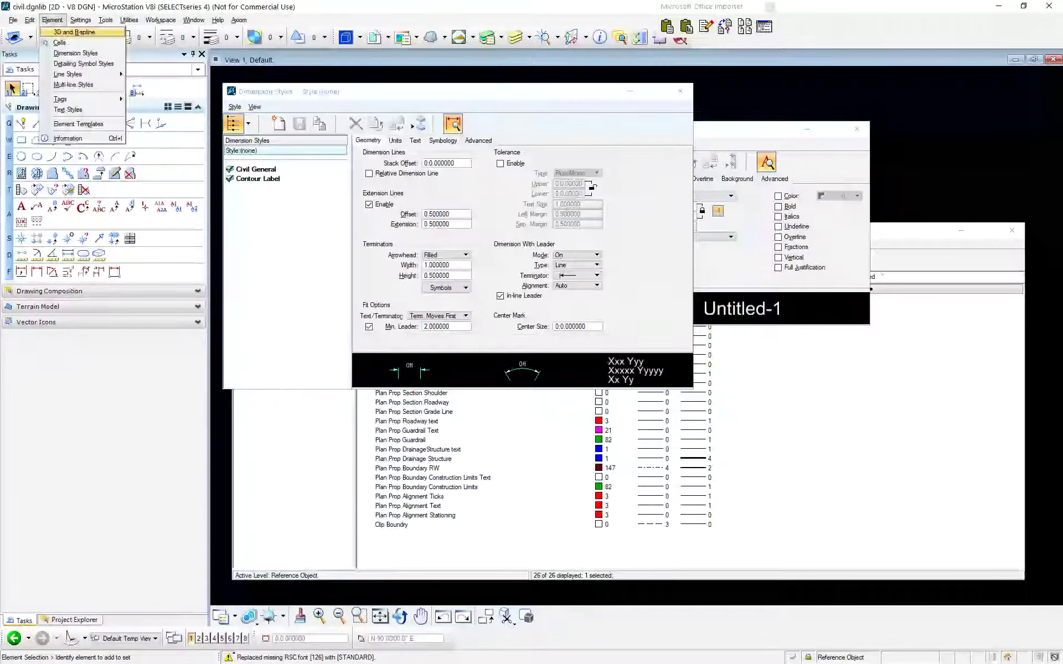
{"action": "key", "text": "Down"}
{"action": "key", "text": "Down"}
{"action": "key", "text": "Down"}
{"action": "key", "text": "Down"}
{"action": "key", "text": "Down"}
{"action": "key", "text": "Down"}
{"action": "key", "text": "Down"}
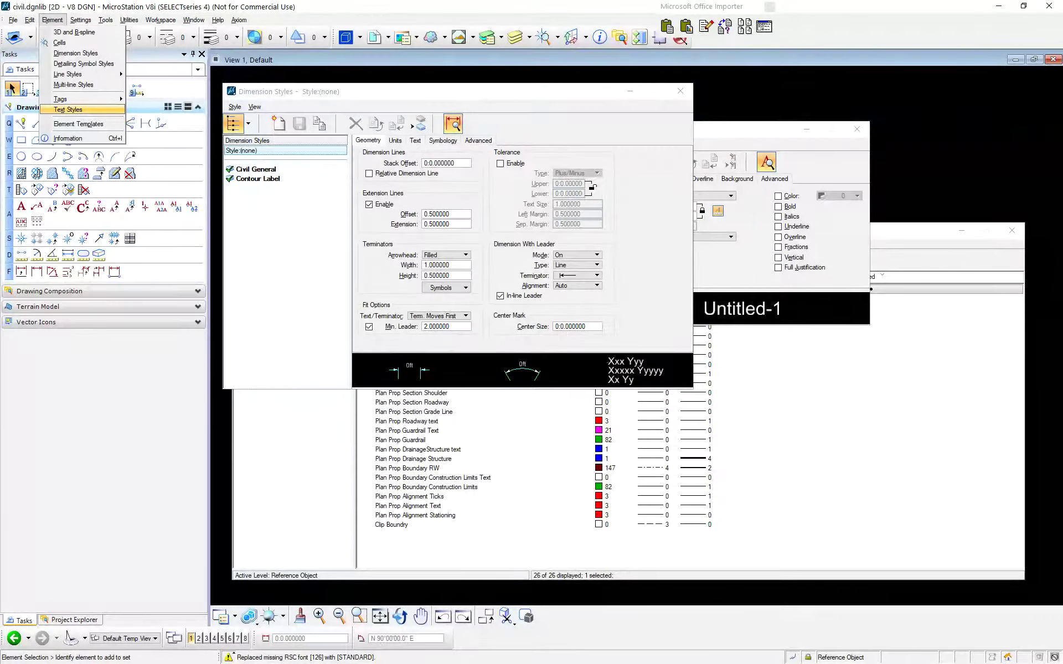
{"action": "key", "text": "Down"}
{"action": "key", "text": "Return"}
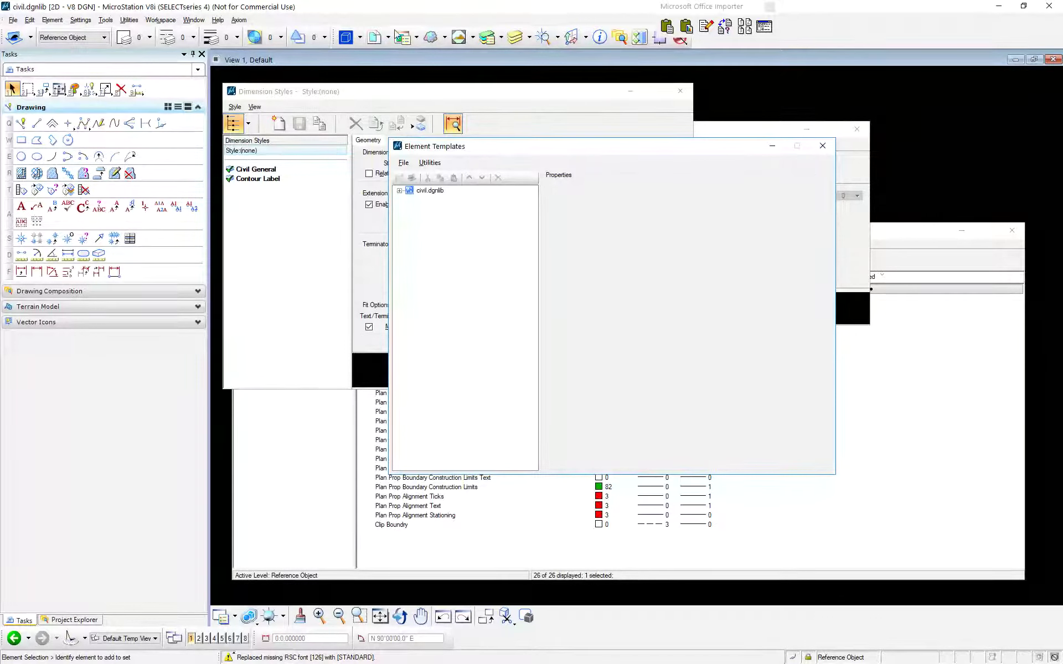
{"action": "left_click", "coordinate": [399, 190]}
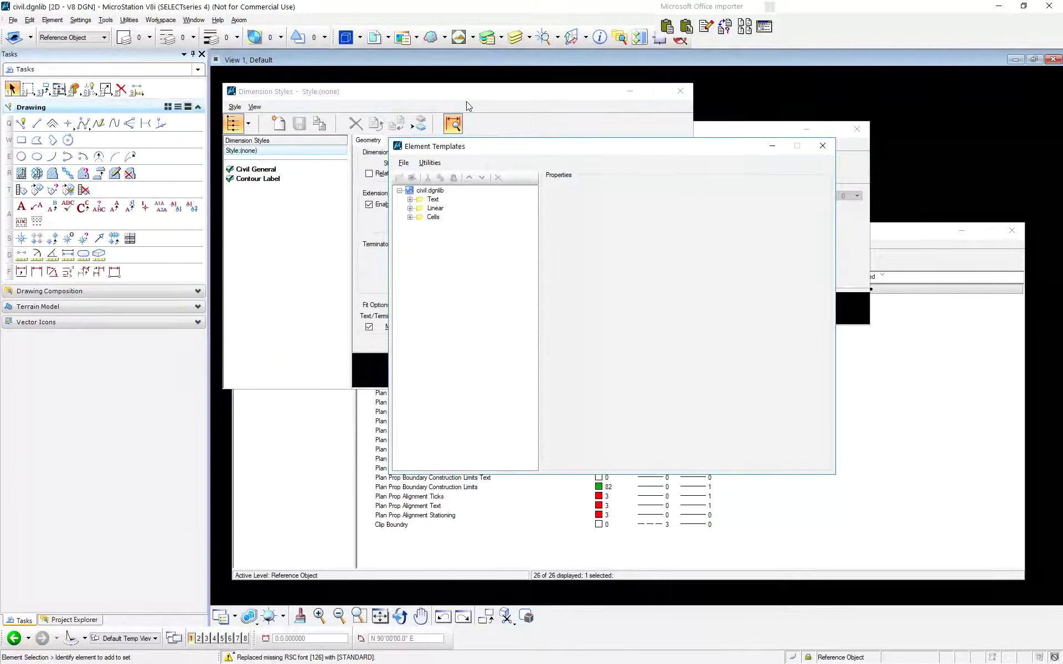
{"action": "left_click_drag", "start_coordinate": [554, 146], "coordinate": [463, 157]}
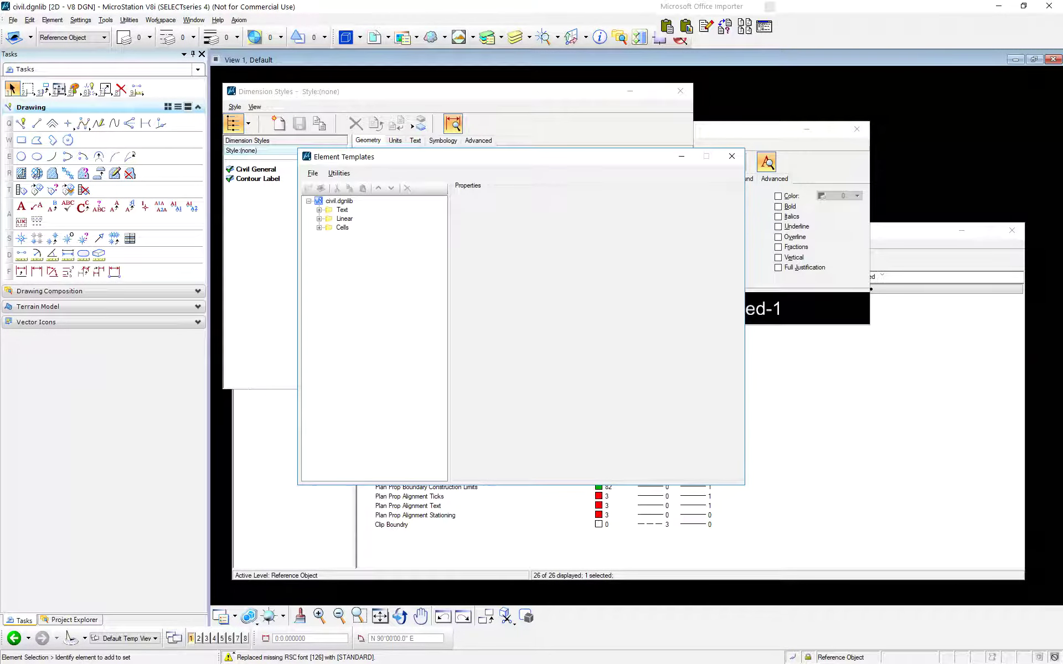
- Move the Dimension Styles window clear of the Element Templates, and make the Level Manager the active window
{"action": "left_click", "coordinate": [463, 91]}
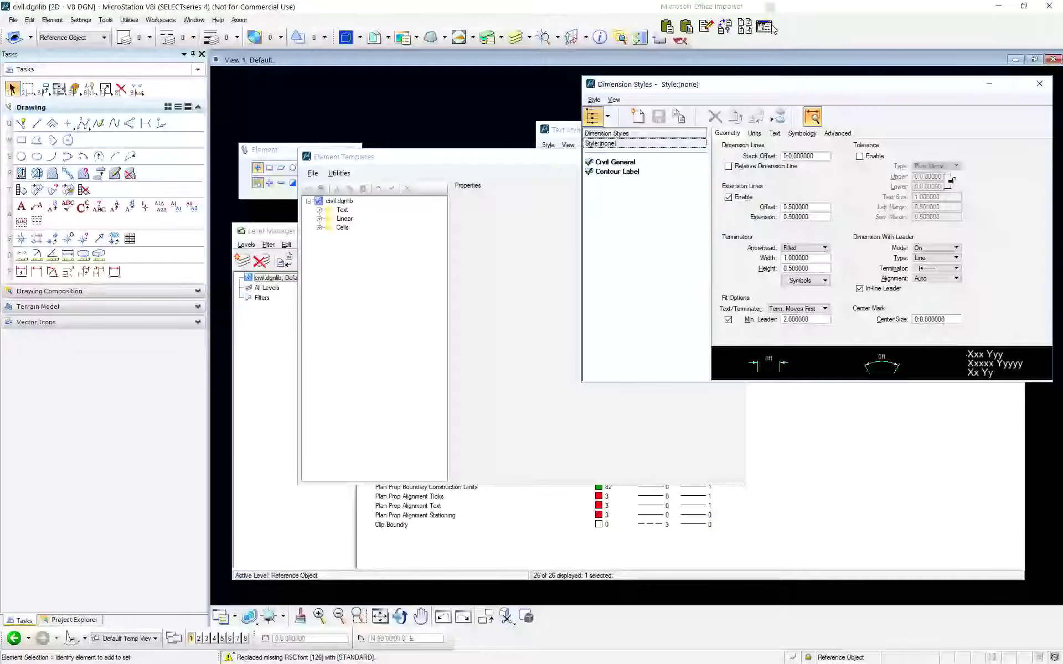
{"action": "left_click", "coordinate": [771, 27]}
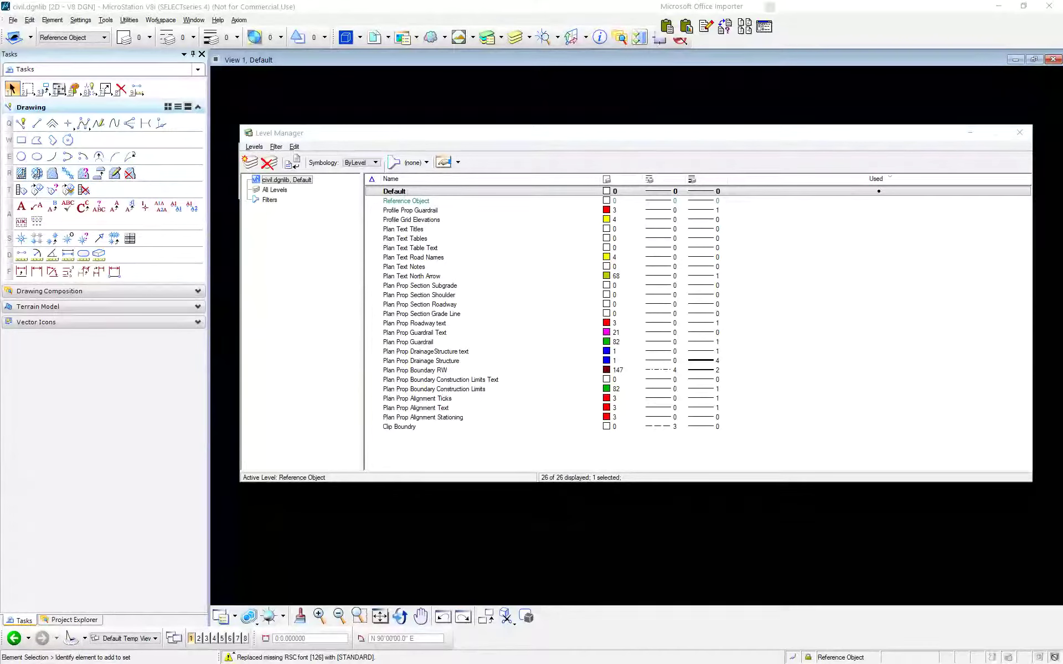
{"action": "left_click", "coordinate": [505, 138]}
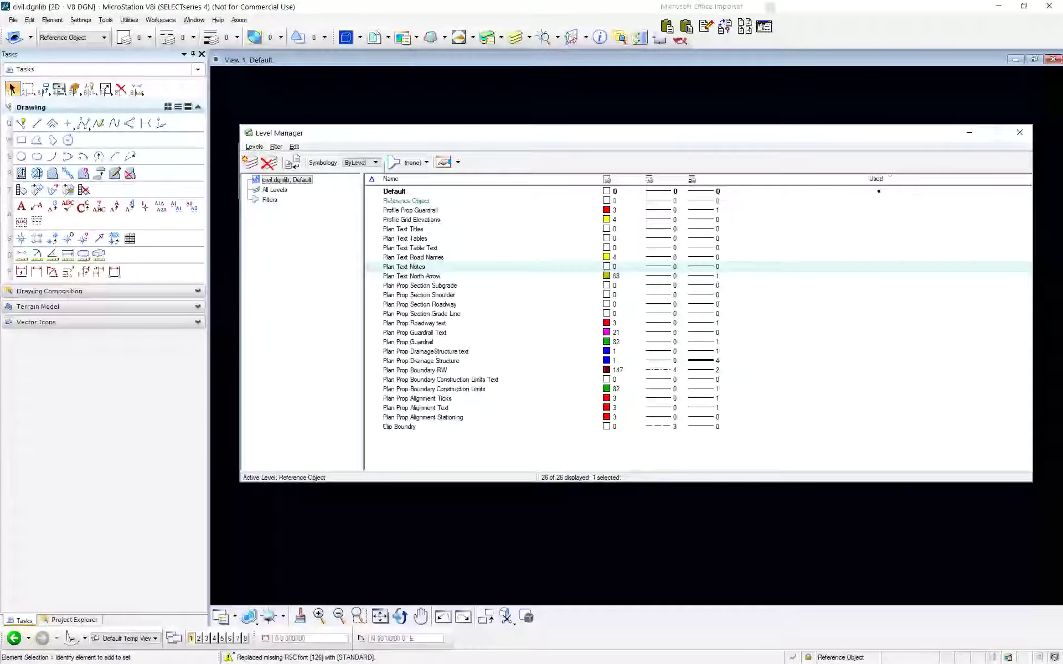
- Examine the choices available for the active element color, line weight and line style
{"action": "left_click", "coordinate": [126, 37]}
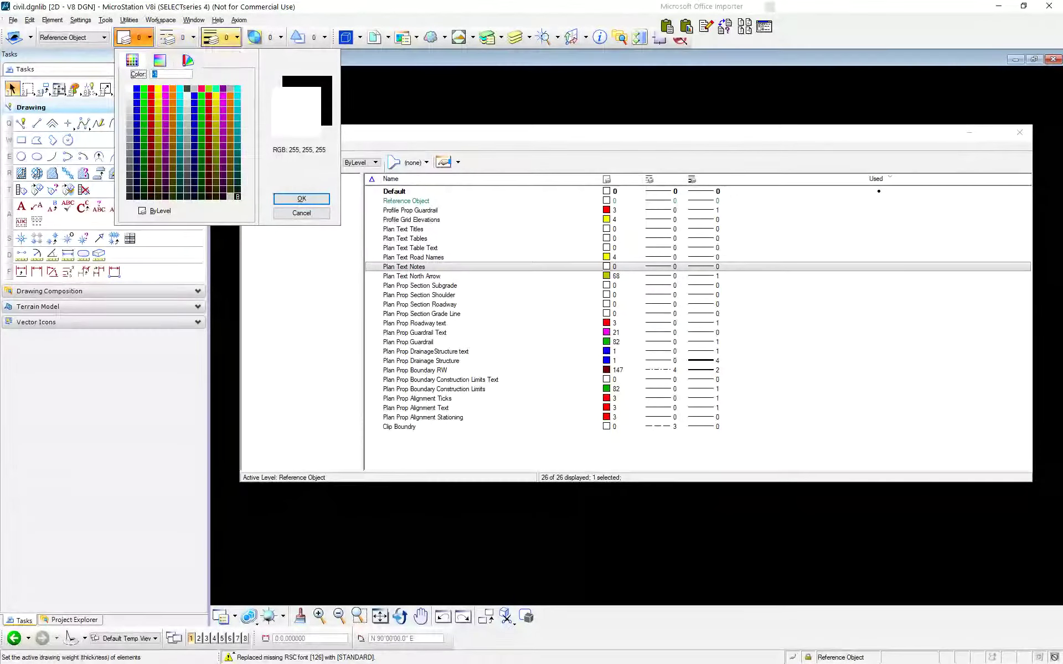
{"action": "left_click", "coordinate": [227, 37]}
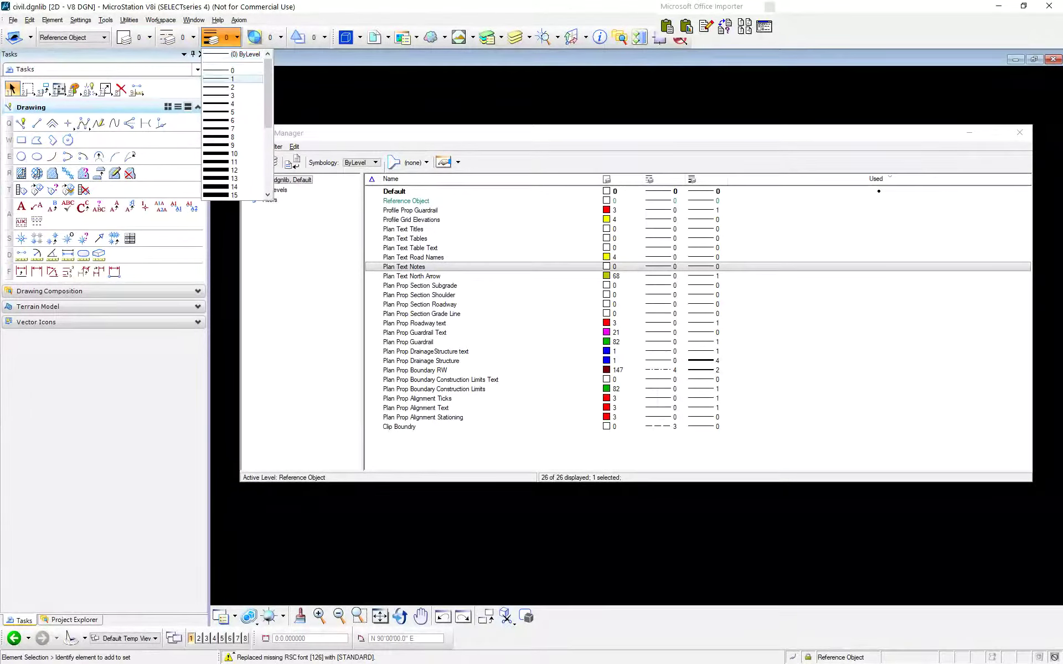
{"action": "scroll", "coordinate": [232, 122], "scroll_direction": "down", "scroll_amount": 2}
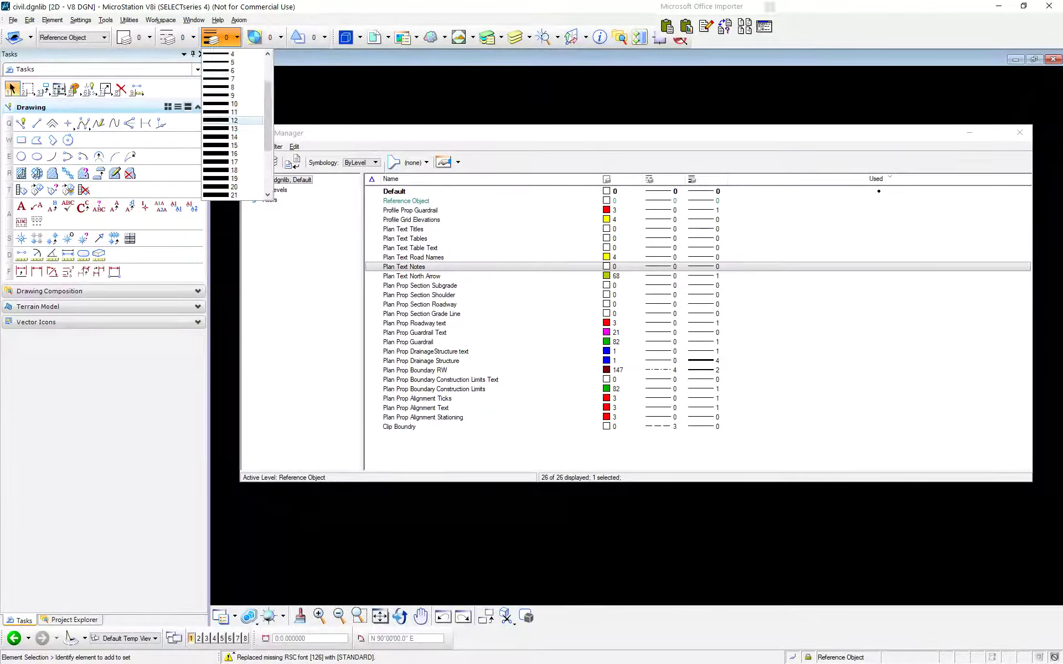
{"action": "left_click", "coordinate": [176, 37]}
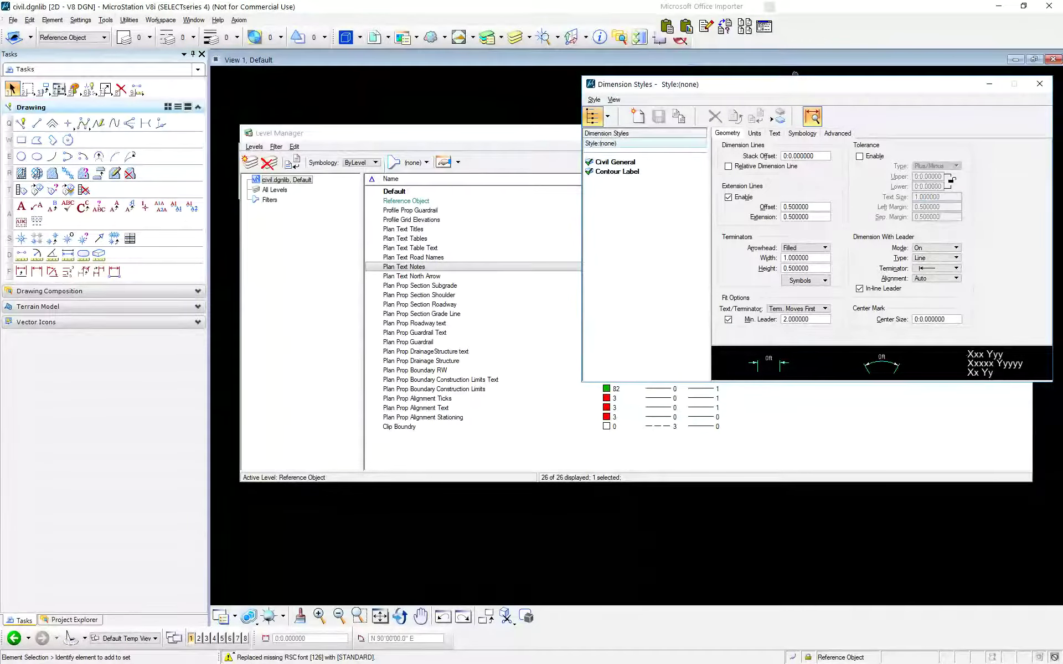
- Close the Dimension Styles window and open the recently used design file BSI400-W01-Survey.dgn
{"action": "left_click_drag", "start_coordinate": [795, 83], "coordinate": [457, 225]}
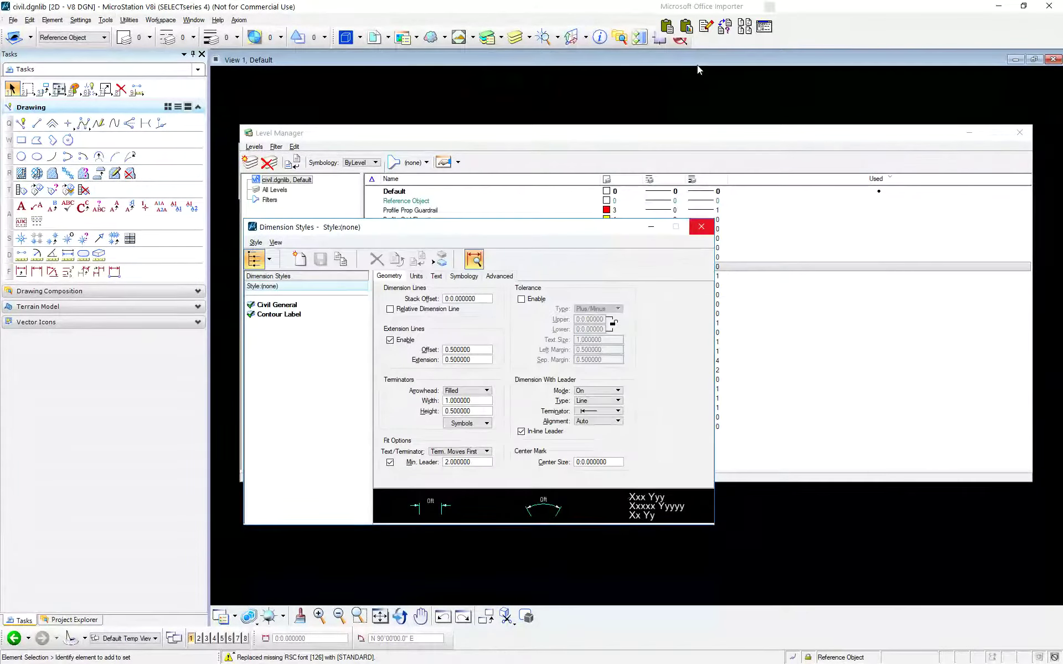
{"action": "left_click", "coordinate": [700, 227]}
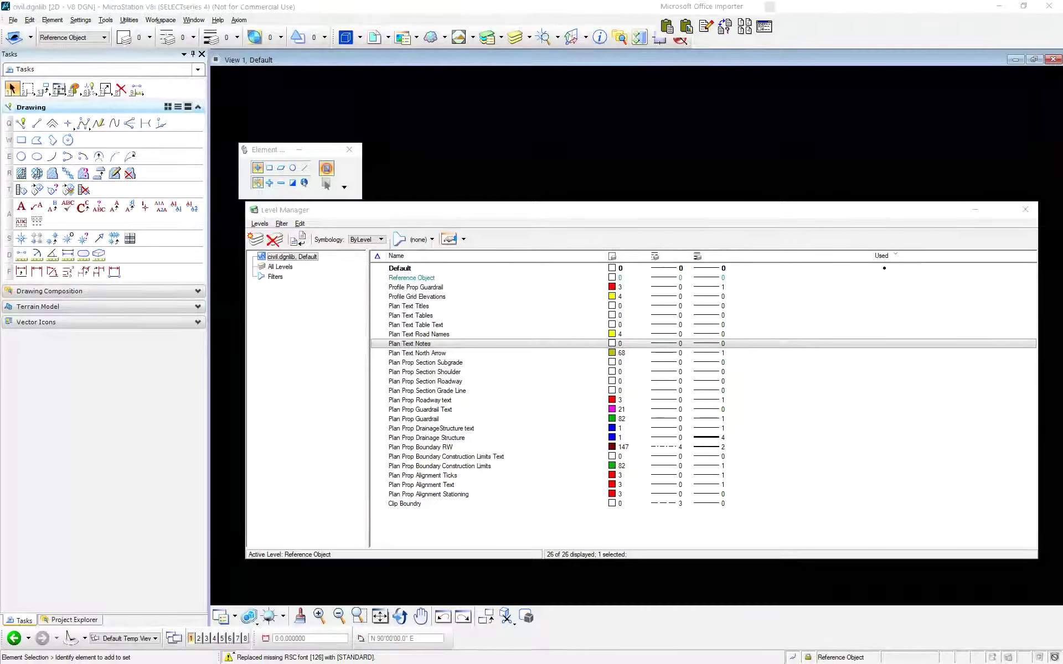
{"action": "key", "text": "alt+f"}
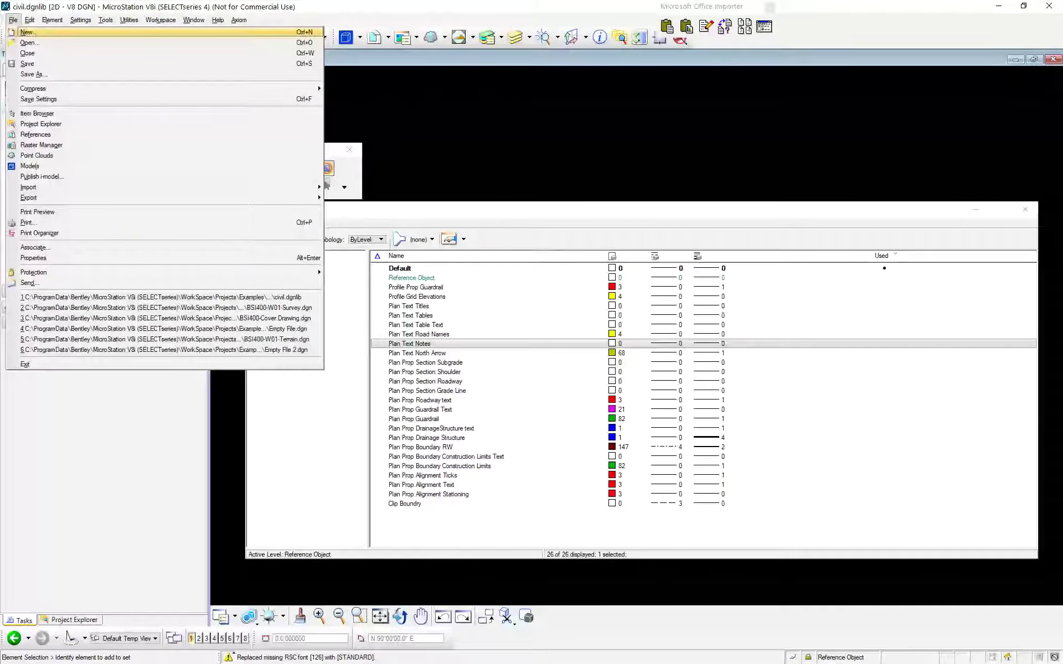
{"action": "key", "text": "2"}
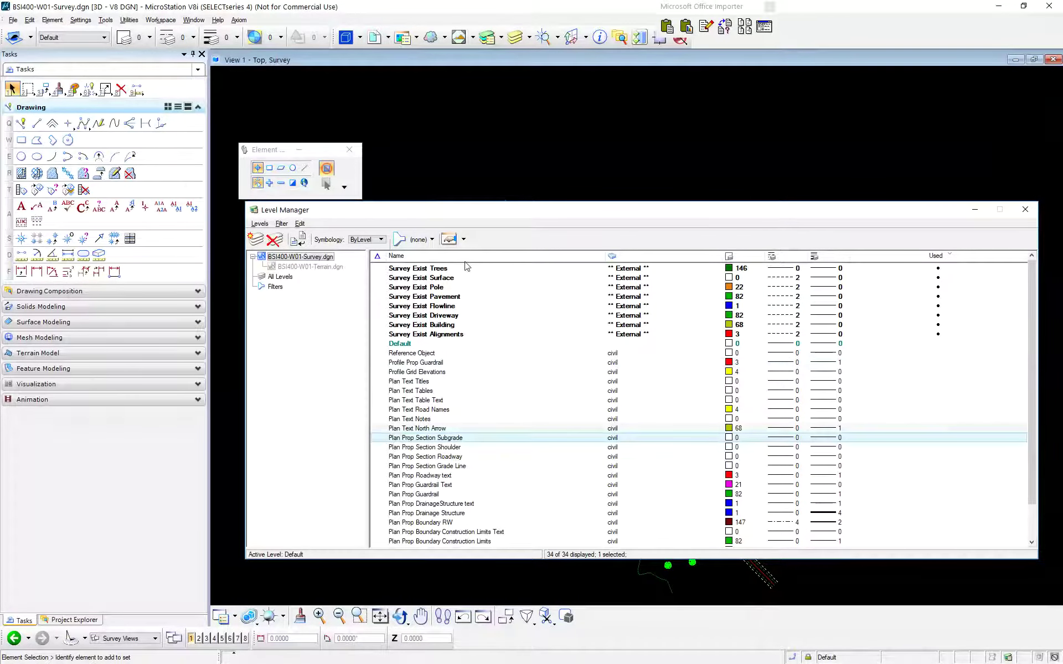
- Review the levels of the survey file and its terrain reference in the Level Manager, and check the list of attached references
{"action": "scroll", "coordinate": [465, 267], "scroll_direction": "down", "scroll_amount": 2}
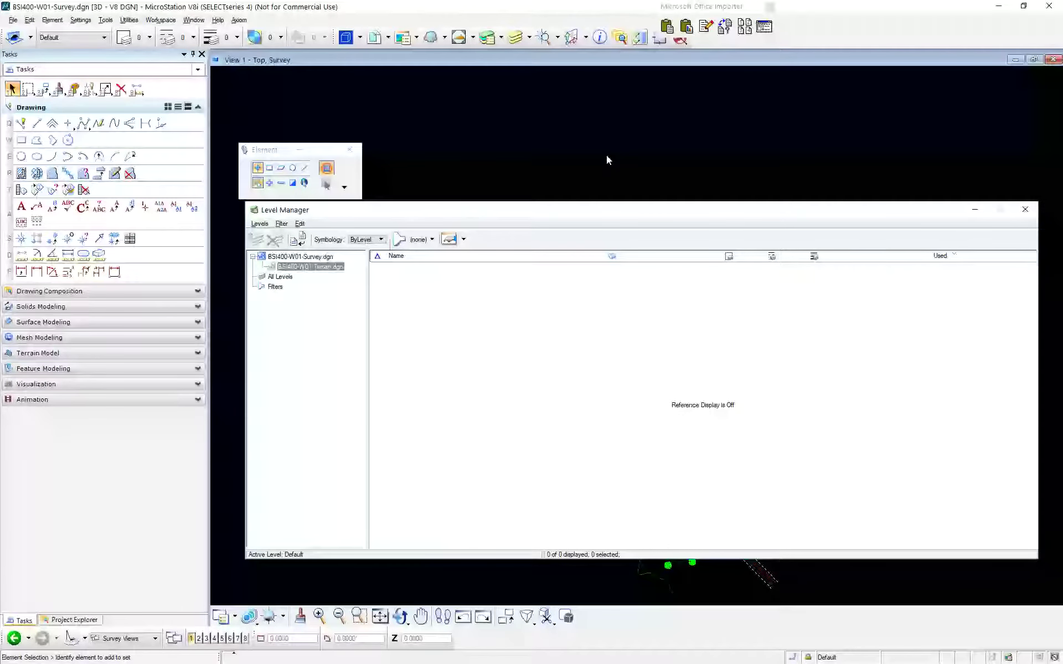
{"action": "key", "text": "Up"}
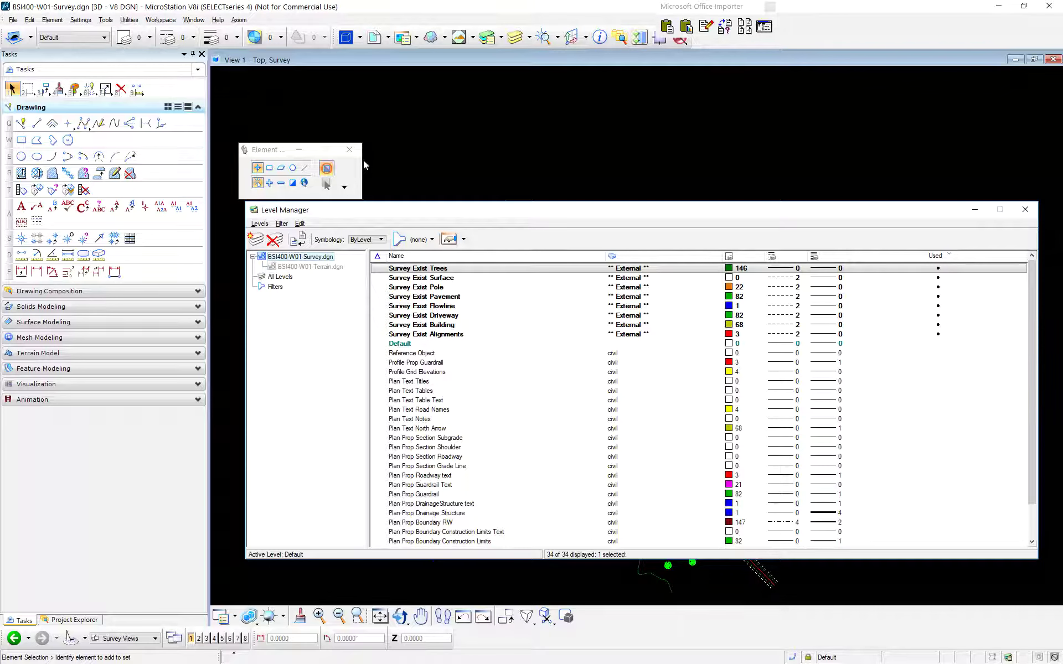
{"action": "key", "text": "alt"}
{"action": "key", "text": "alt+f"}
{"action": "key", "text": "r"}
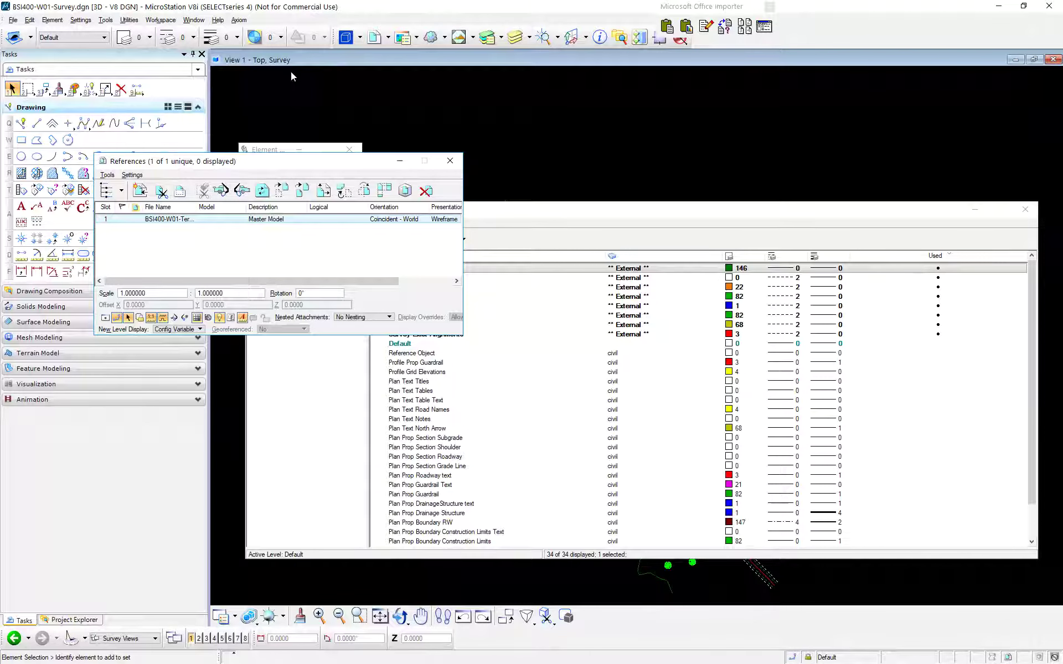
{"action": "left_click", "coordinate": [449, 160]}
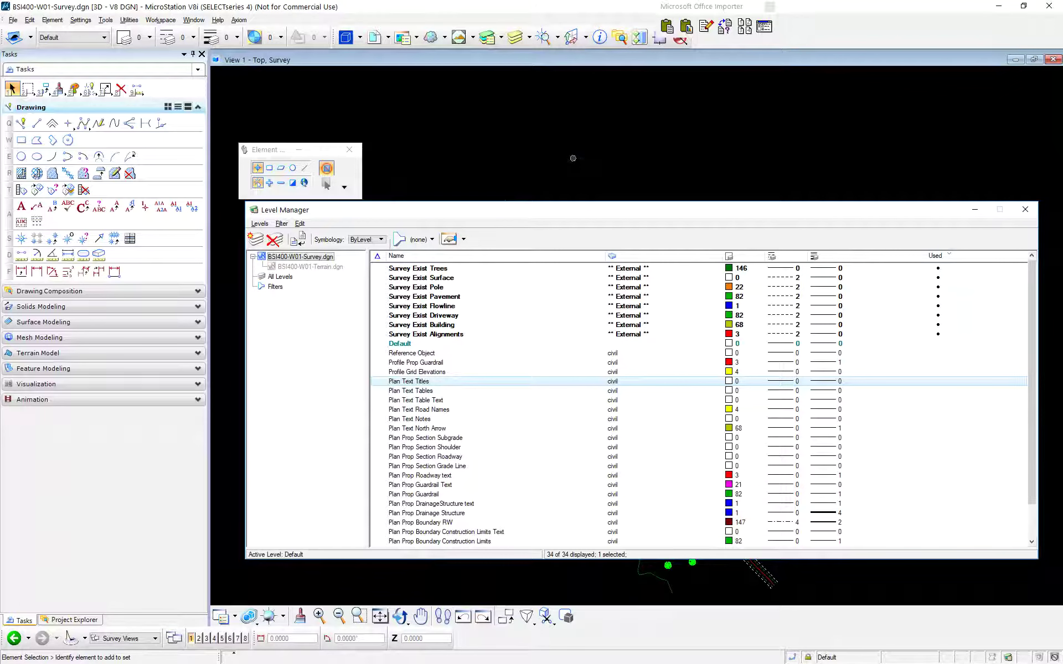
- Try to change the color of the library levels Plan Text Titles and Reference Object in the Level Manager, picking color 3 for Reference Object
{"action": "left_click", "coordinate": [732, 381]}
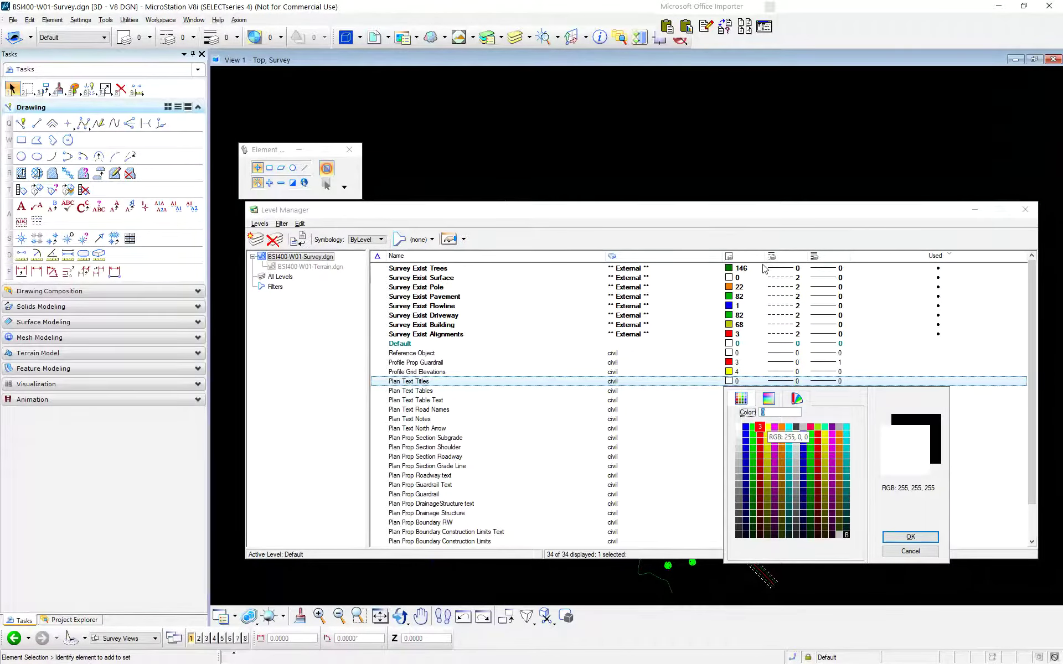
{"action": "key", "text": "Return"}
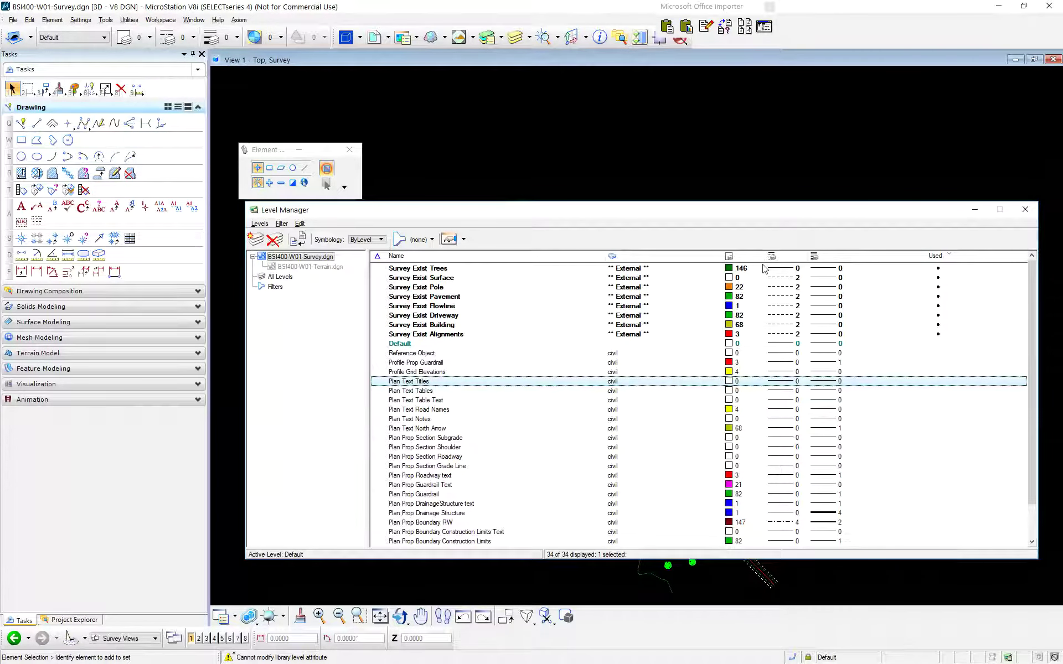
{"action": "scroll", "coordinate": [473, 187], "scroll_direction": "down", "scroll_amount": 2}
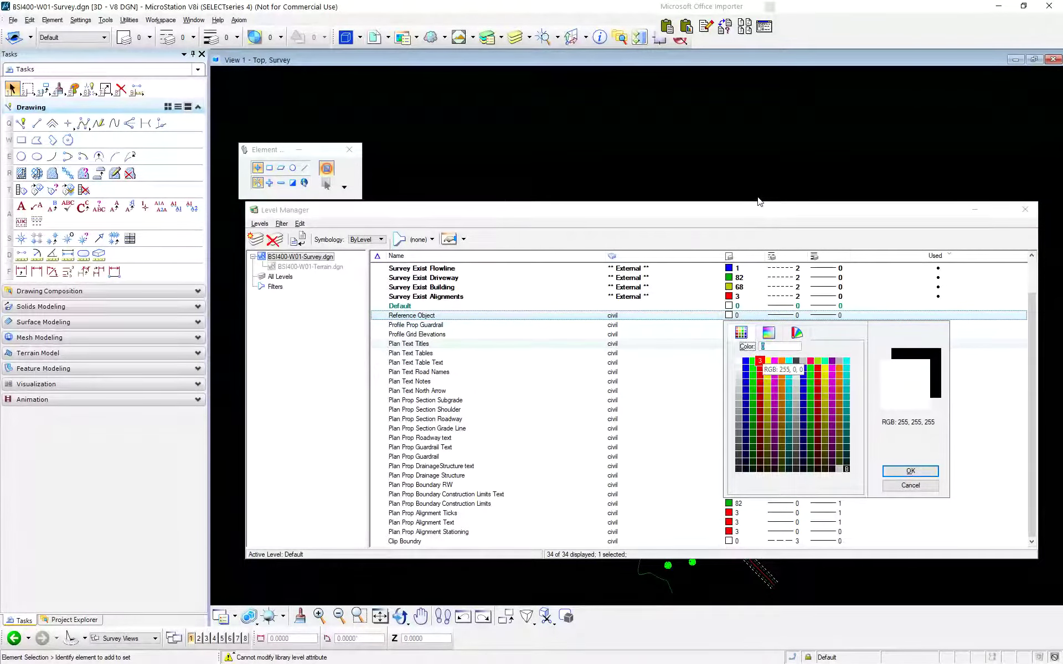
{"action": "left_click", "coordinate": [759, 361]}
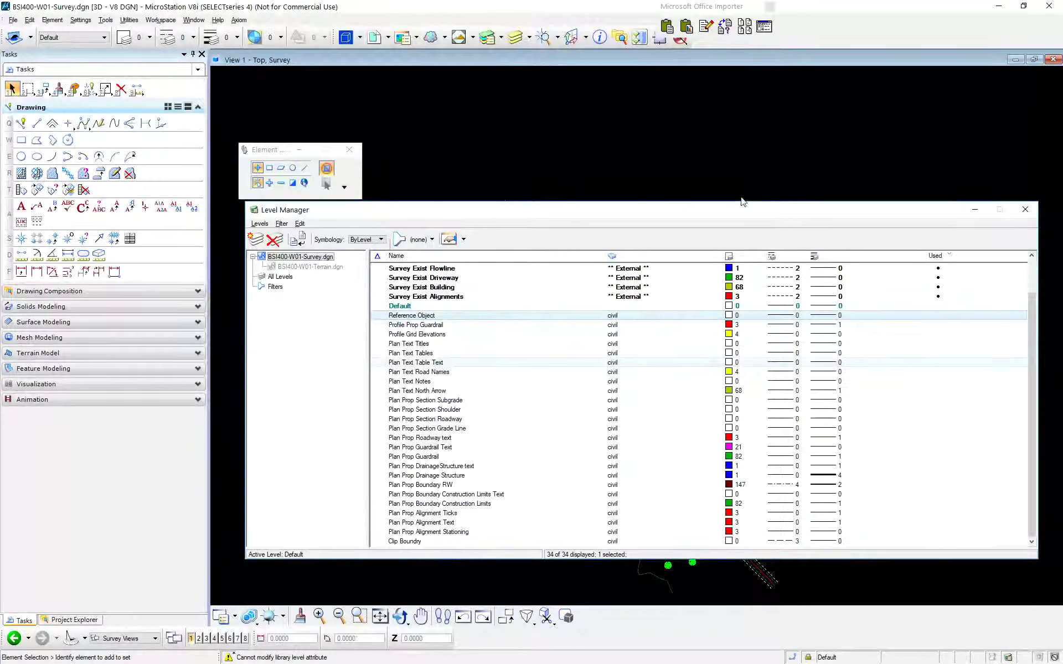
{"action": "left_click", "coordinate": [730, 315]}
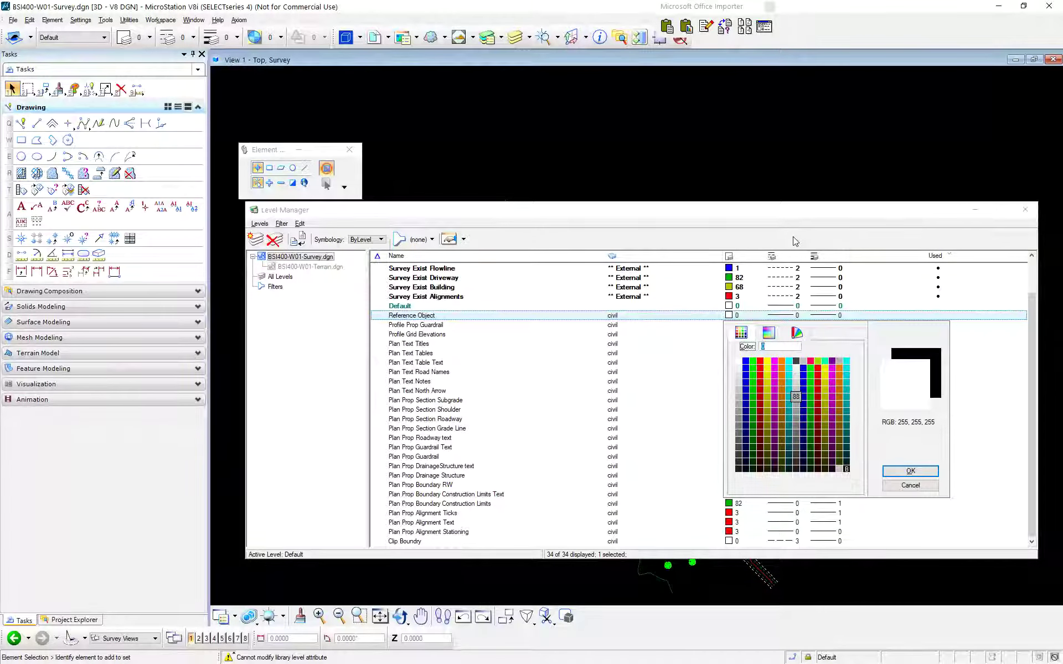
- Show all levels in the Level Manager and make Reference Object the active level
{"action": "left_click", "coordinate": [513, 353]}
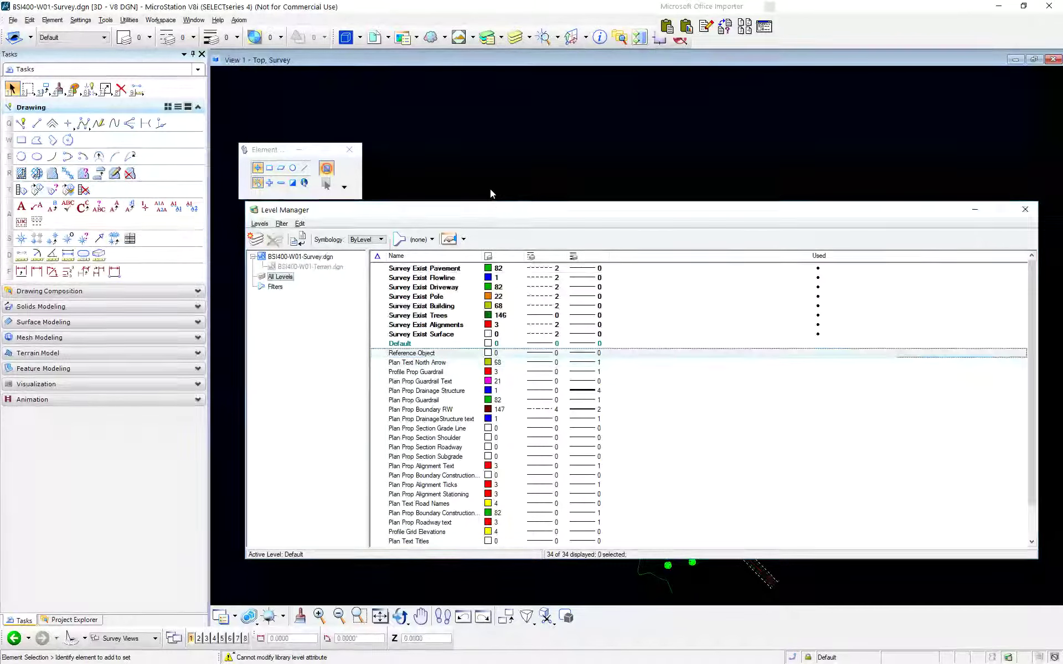
{"action": "left_click", "coordinate": [521, 239]}
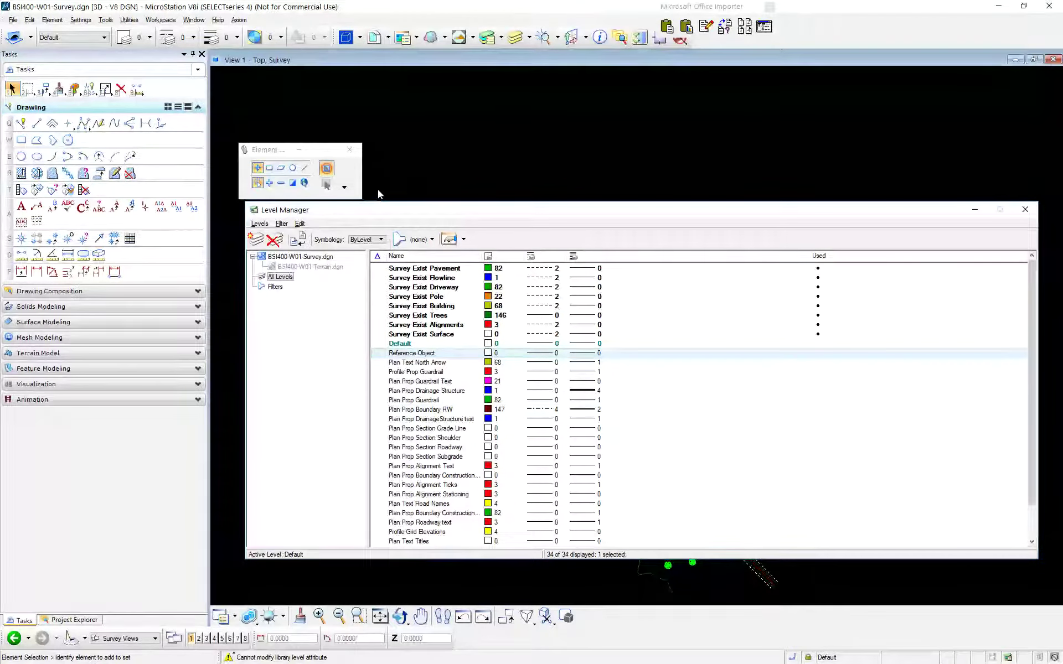
{"action": "double_click", "coordinate": [411, 352]}
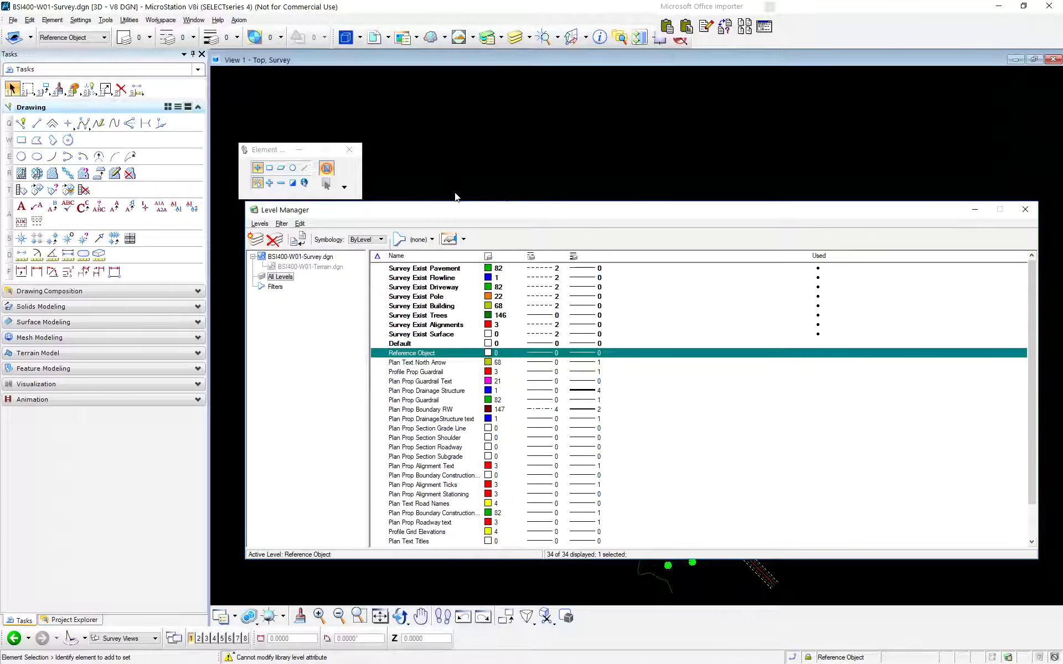
{"action": "right_click", "coordinate": [415, 349]}
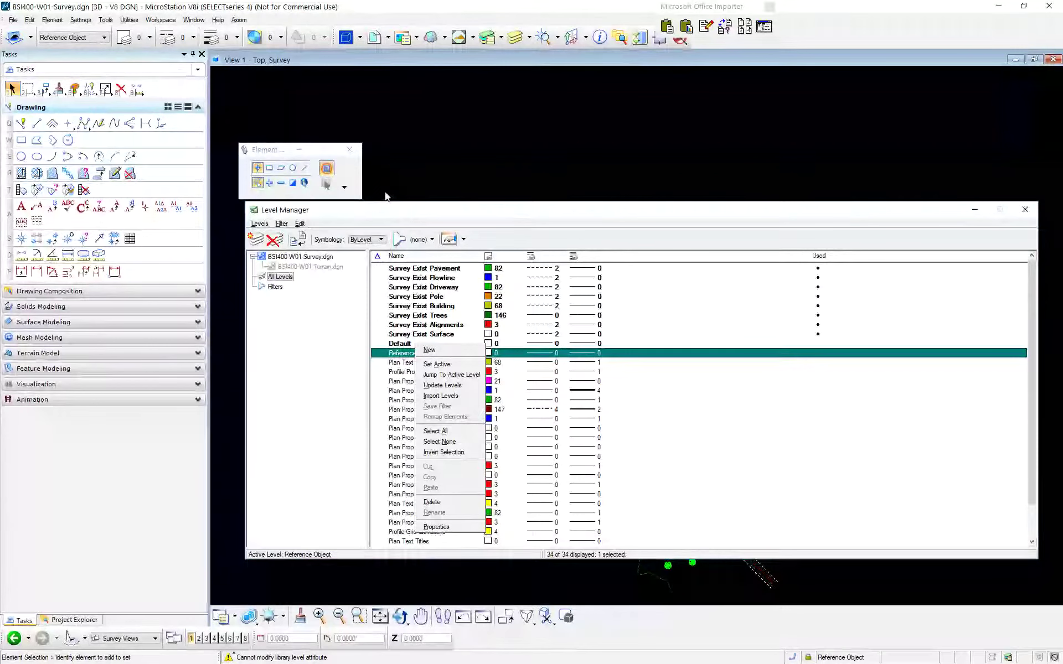
{"action": "key", "text": "Escape"}
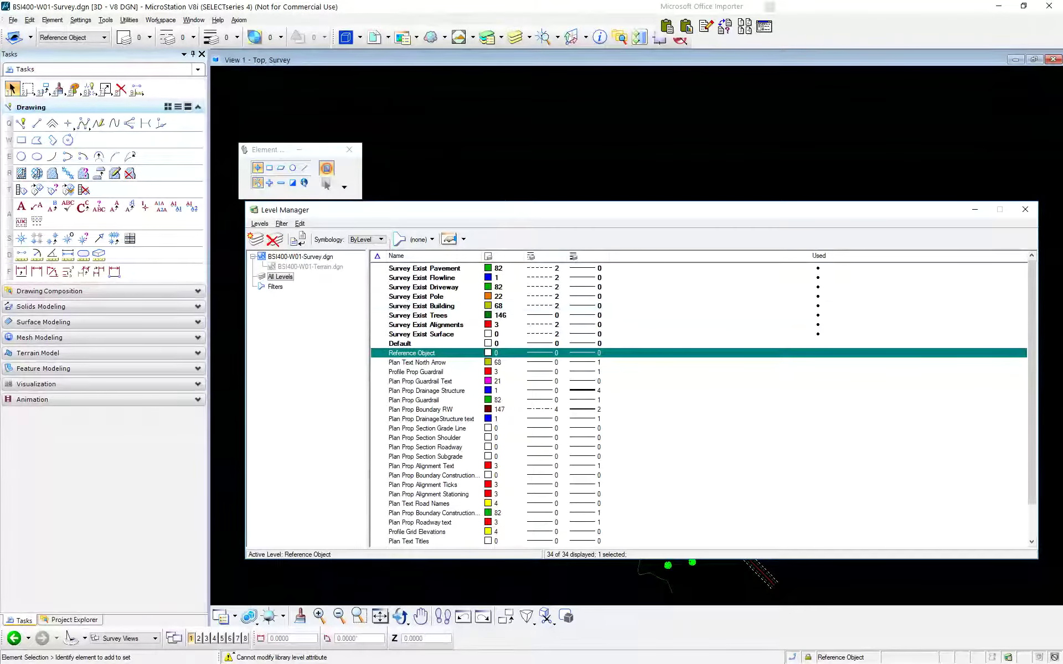
- Move the Level Manager higher to uncover the survey drawing, and select the Survey Exist Pole level
{"action": "left_click_drag", "start_coordinate": [371, 210], "coordinate": [354, 92]}
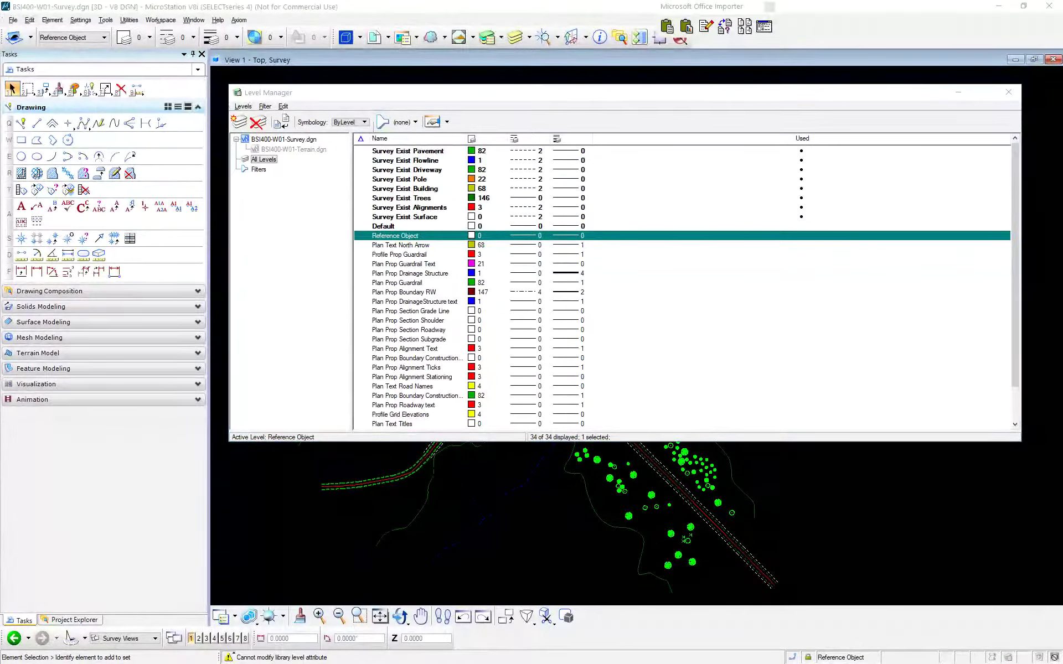
{"action": "left_click", "coordinate": [576, 66]}
{"action": "left_click_drag", "start_coordinate": [404, 179], "coordinate": [404, 188]}
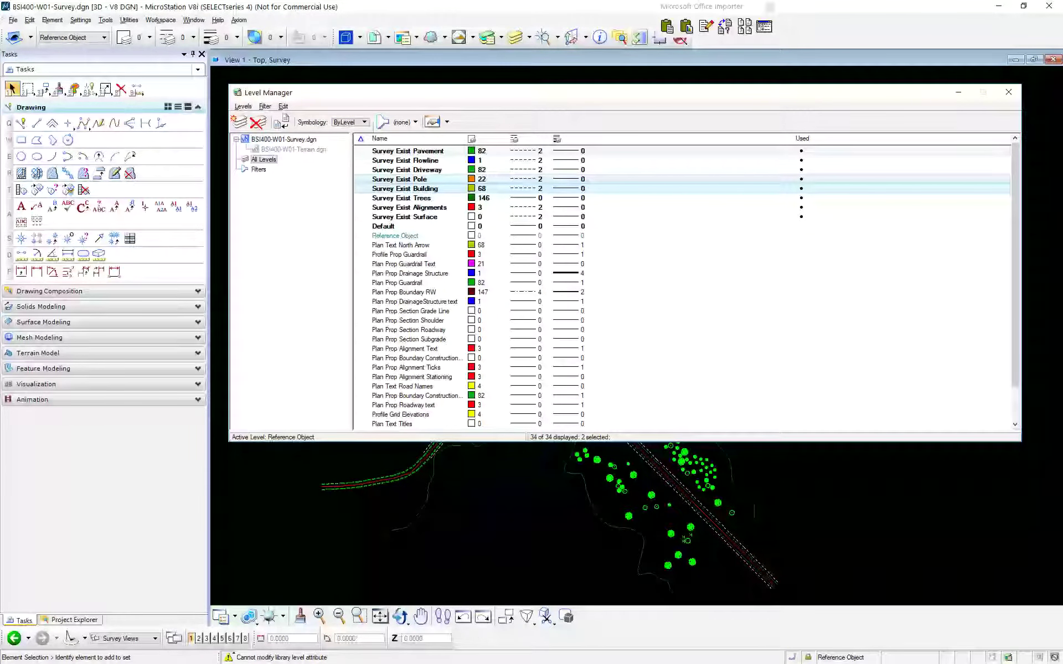
{"action": "left_click", "coordinate": [399, 179]}
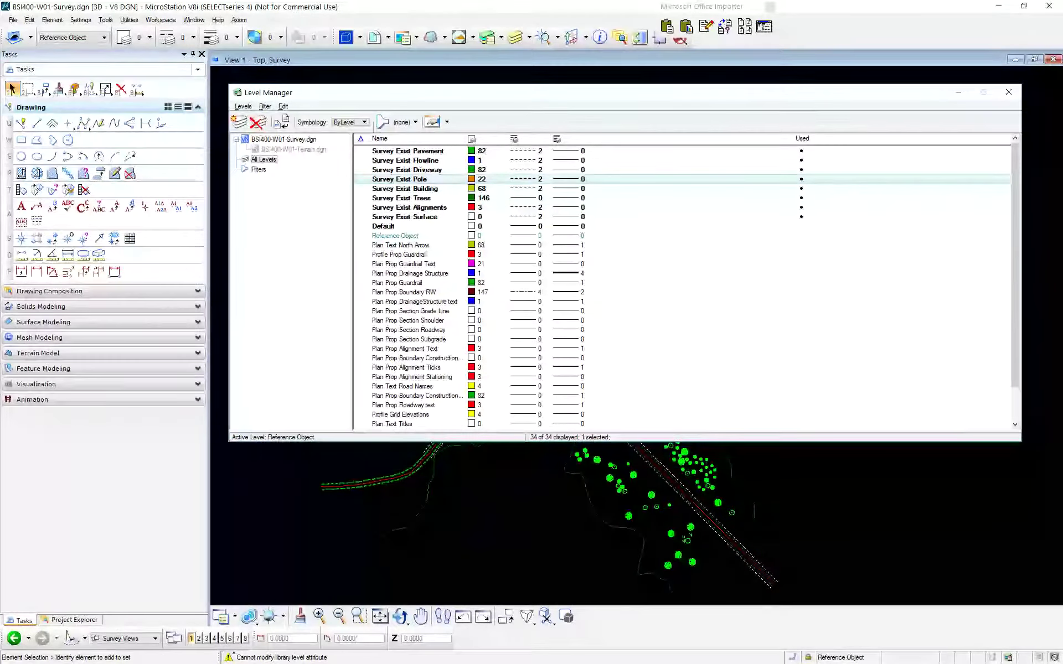
{"action": "mouse_move", "coordinate": [624, 92]}
{"action": "left_mouse_down"}
{"action": "mouse_move", "coordinate": [638, 84]}
{"action": "mouse_move", "coordinate": [611, 86]}
{"action": "left_mouse_up"}
{"action": "left_click_drag", "start_coordinate": [540, 85], "coordinate": [540, 86]}
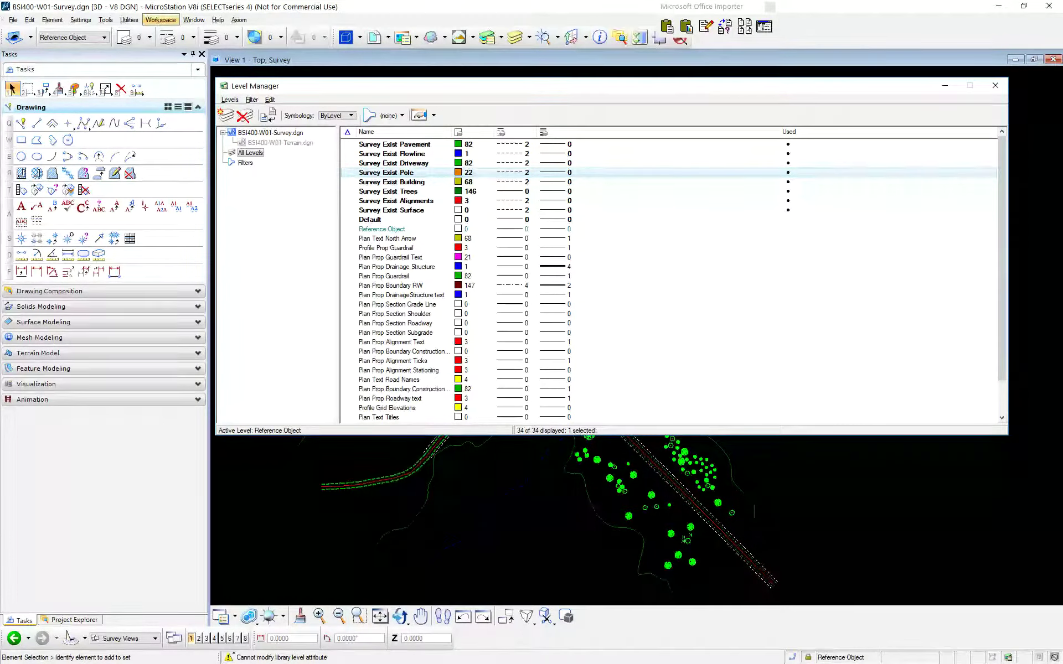
- Open the workspace configuration and select the MS_DGNLIBLIST variable among all configuration variables
{"action": "left_click", "coordinate": [161, 20]}
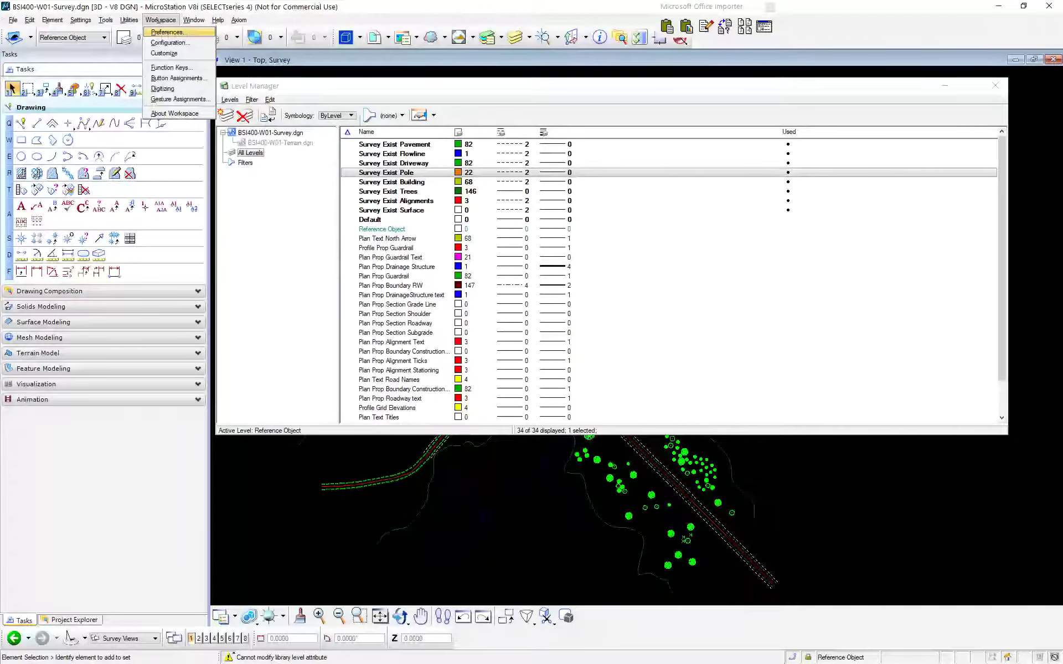
{"action": "left_click", "coordinate": [170, 43]}
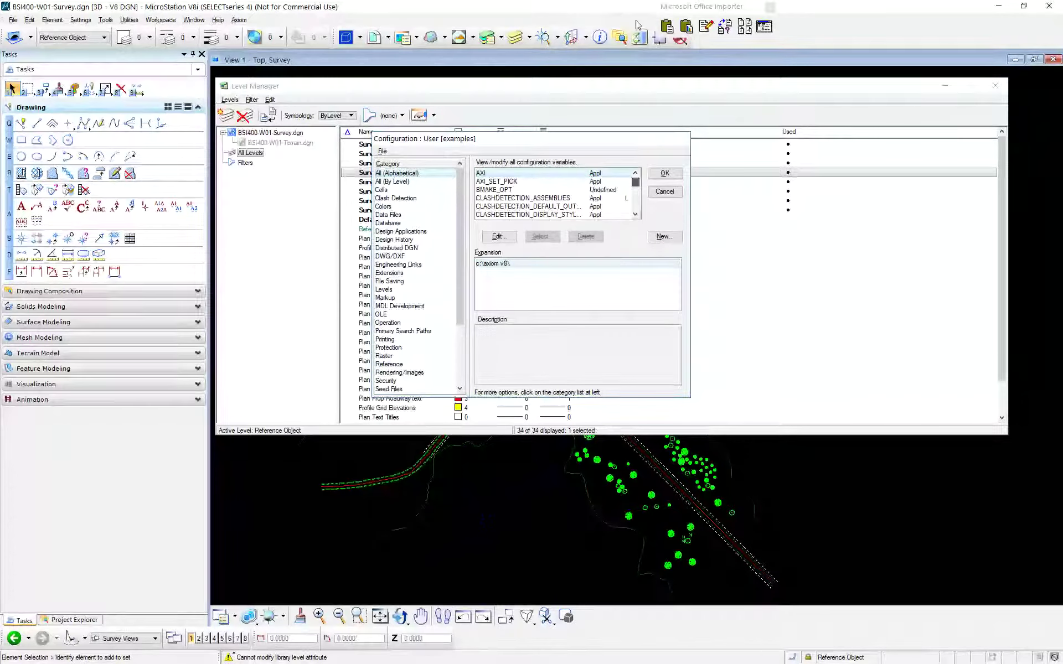
{"action": "left_click_drag", "start_coordinate": [635, 182], "coordinate": [634, 188]}
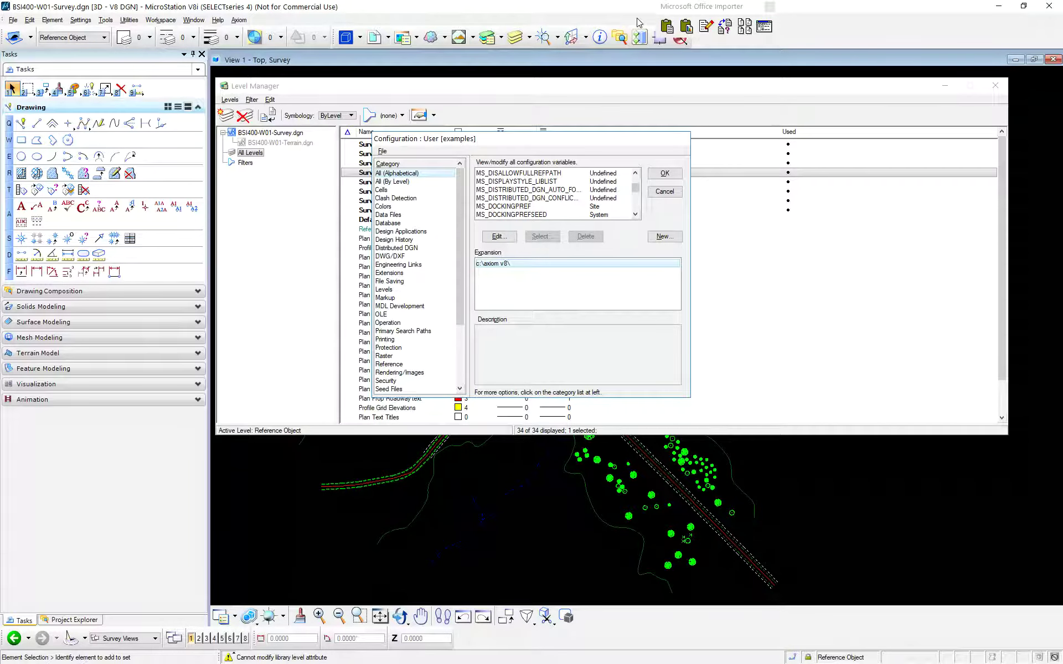
{"action": "scroll", "coordinate": [639, 23], "scroll_direction": "up", "scroll_amount": 3}
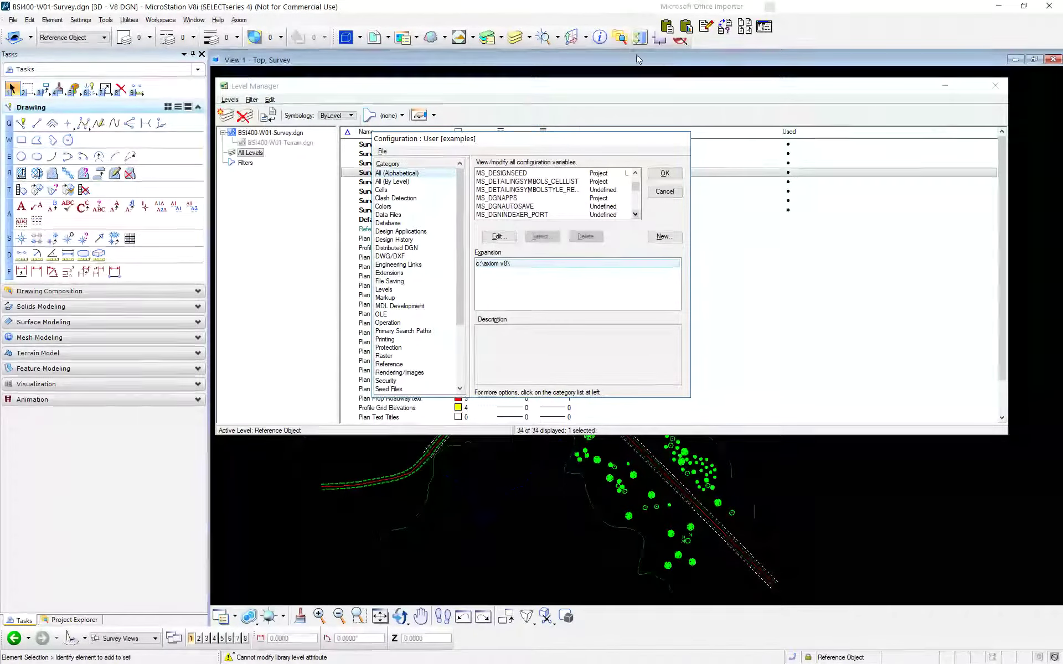
{"action": "scroll", "coordinate": [636, 55], "scroll_direction": "down", "scroll_amount": 1}
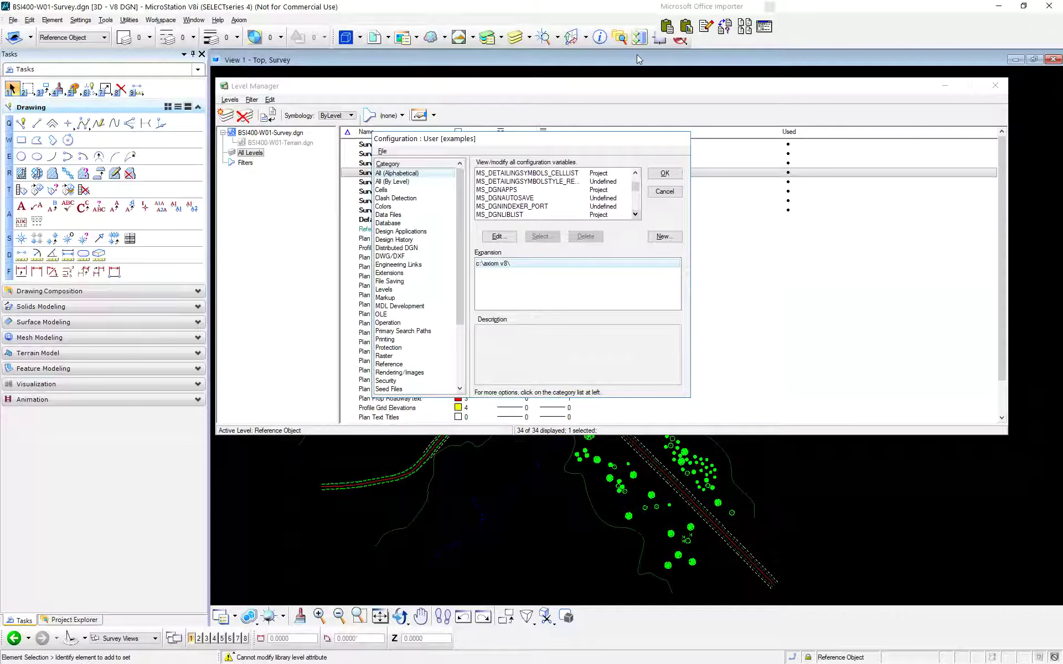
{"action": "key", "text": "Down"}
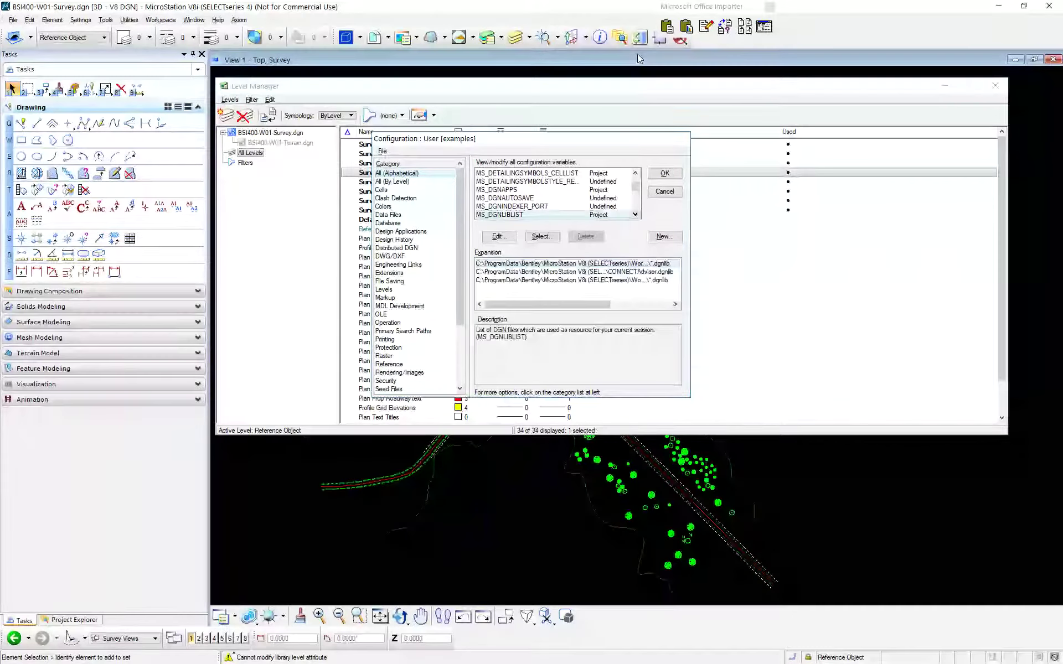
{"action": "scroll", "coordinate": [637, 54], "scroll_direction": "down", "scroll_amount": 2}
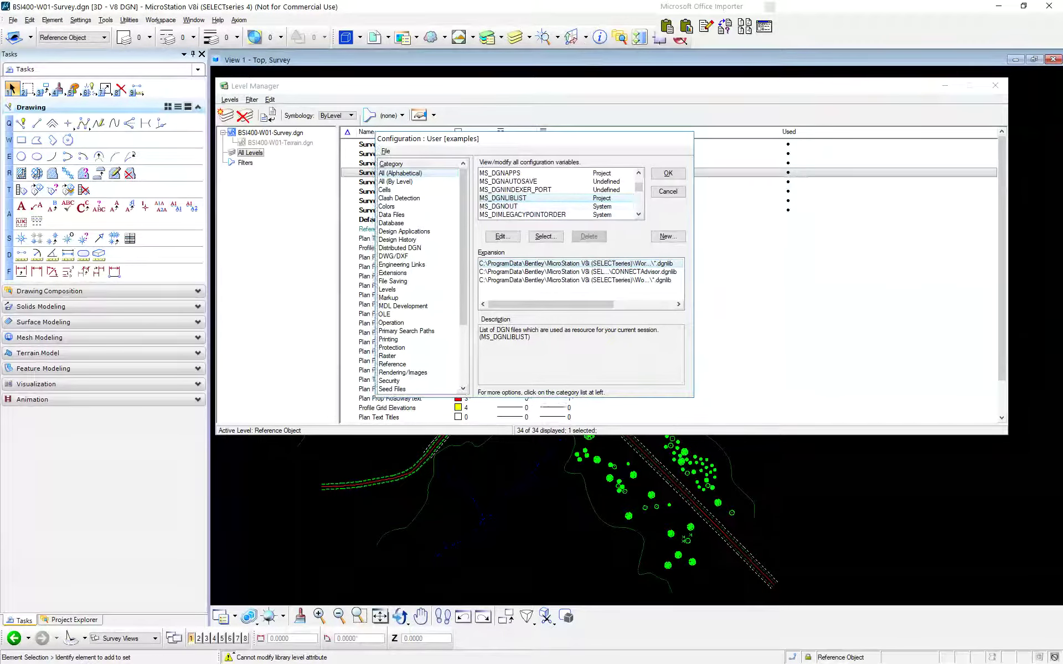
- Move the Configuration window clear of the level names and examine each DGN library path in the expansion of MS_DGNLIBLIST
{"action": "left_click_drag", "start_coordinate": [584, 138], "coordinate": [647, 153]}
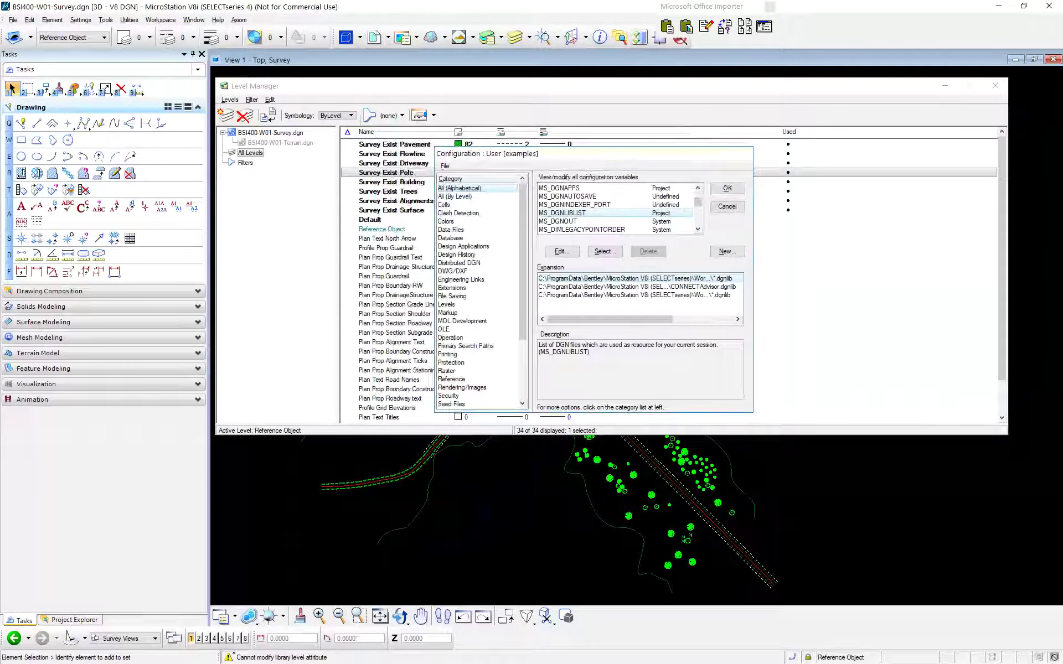
{"action": "left_click_drag", "start_coordinate": [588, 153], "coordinate": [796, 153]}
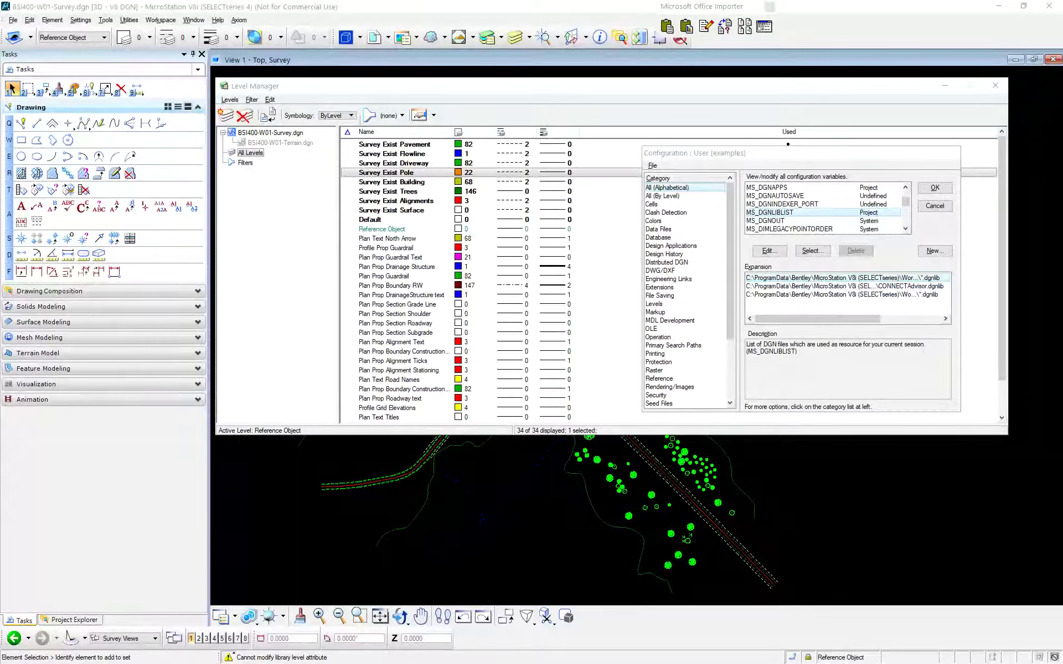
{"action": "left_click", "coordinate": [812, 51]}
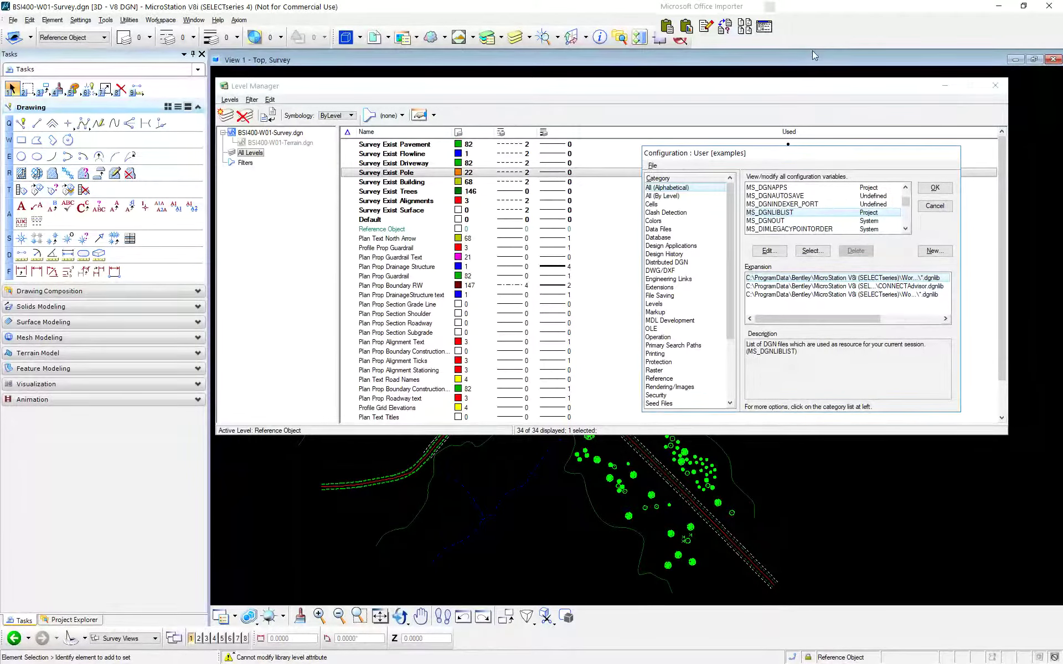
{"action": "key", "text": "Tab"}
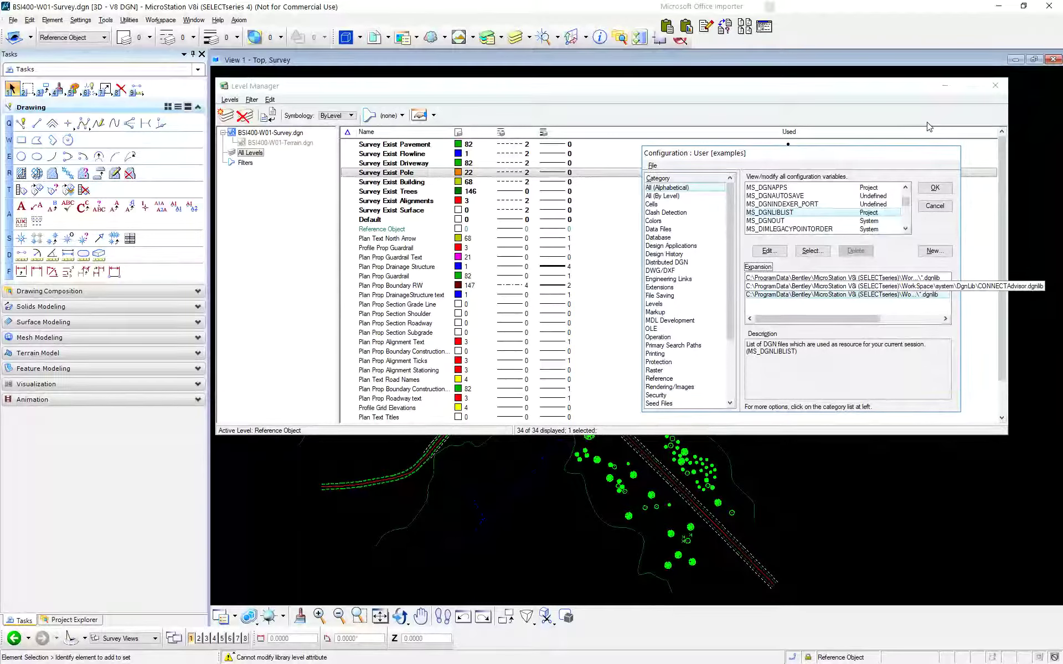
{"action": "key", "text": "Up"}
{"action": "key", "text": "Up"}
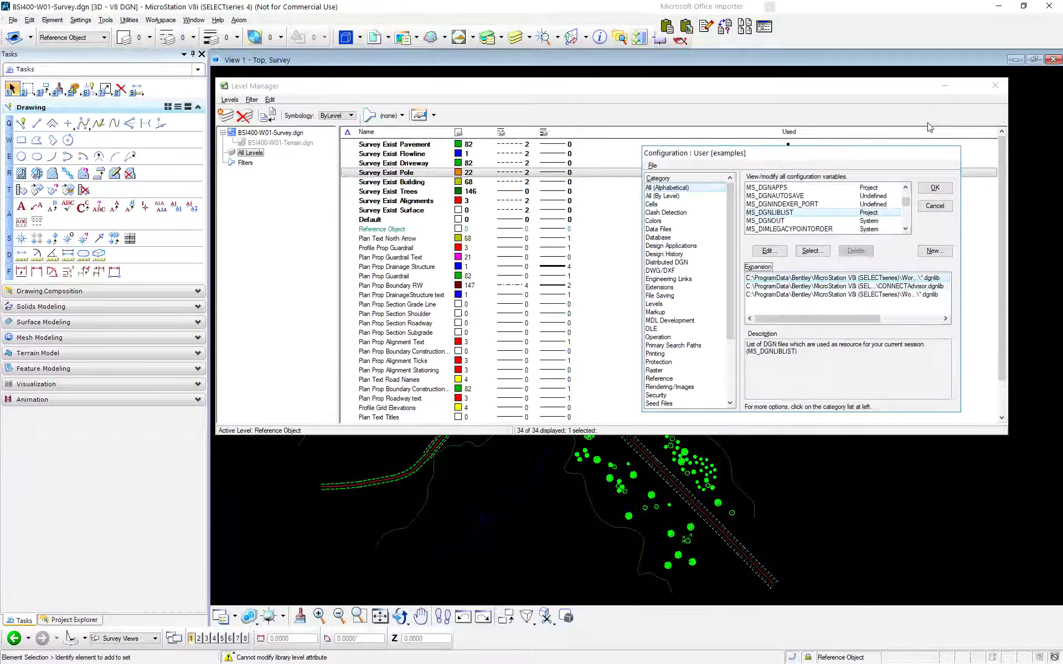
{"action": "key", "text": "Down"}
{"action": "key", "text": "Down"}
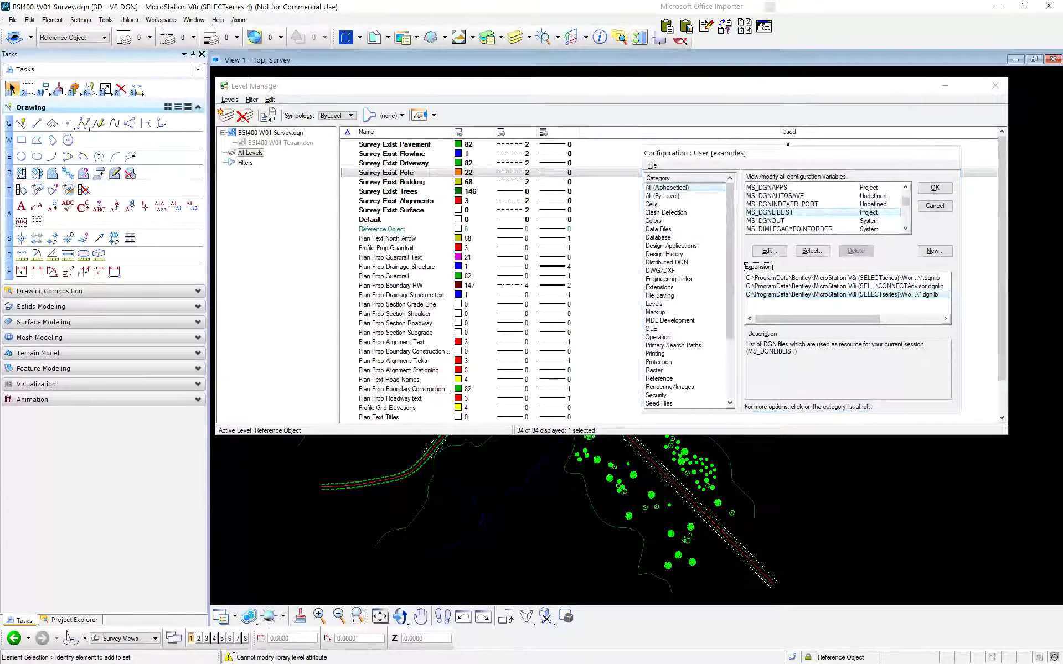
- Cancel the workspace configuration and open the recently used civil.dgnlib library, with the Level Manager moved lower
{"action": "left_click", "coordinate": [933, 206]}
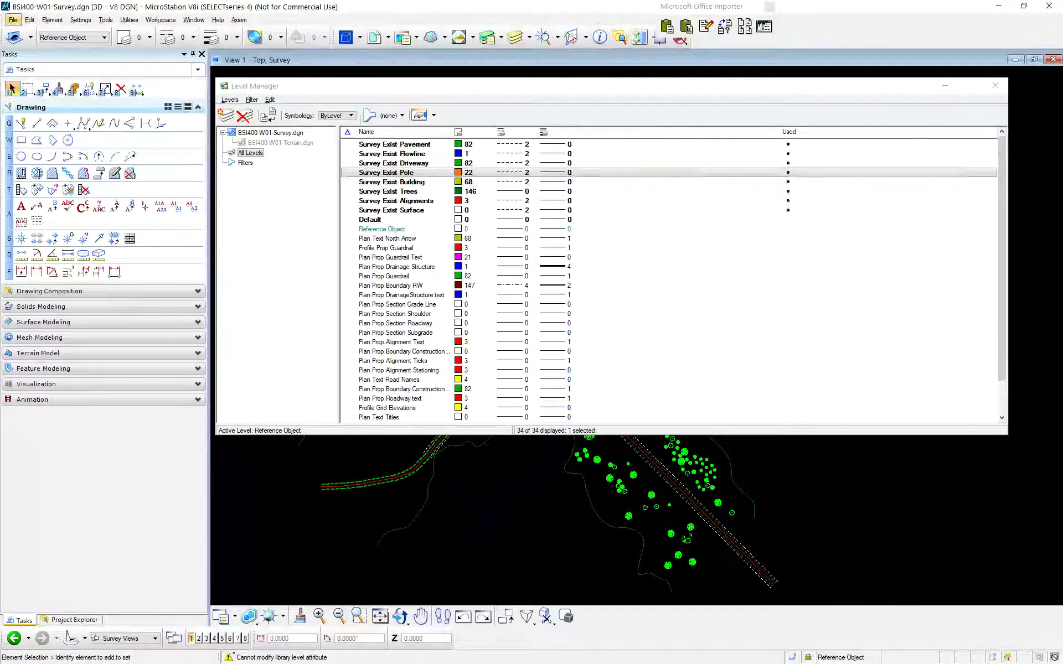
{"action": "left_click", "coordinate": [13, 19]}
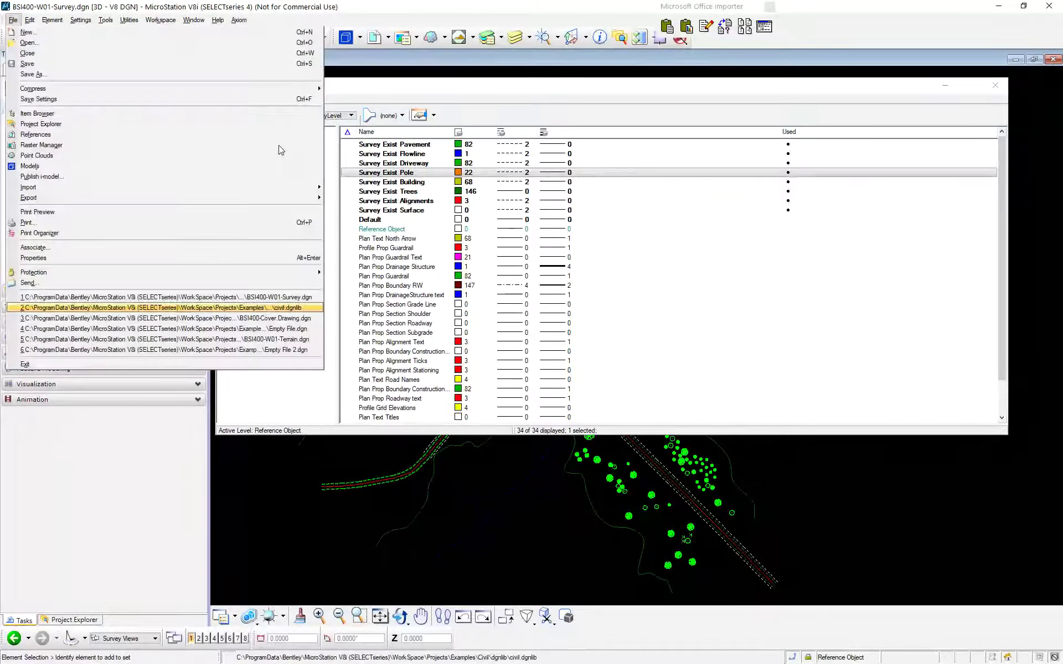
{"action": "key", "text": "Return"}
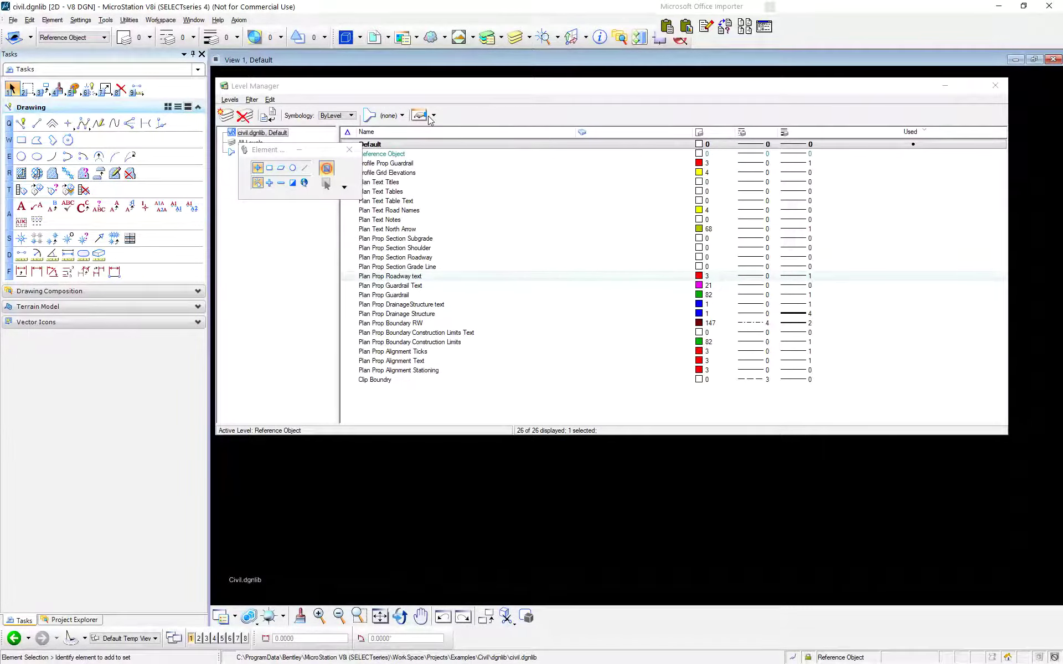
{"action": "left_click_drag", "start_coordinate": [429, 86], "coordinate": [455, 185]}
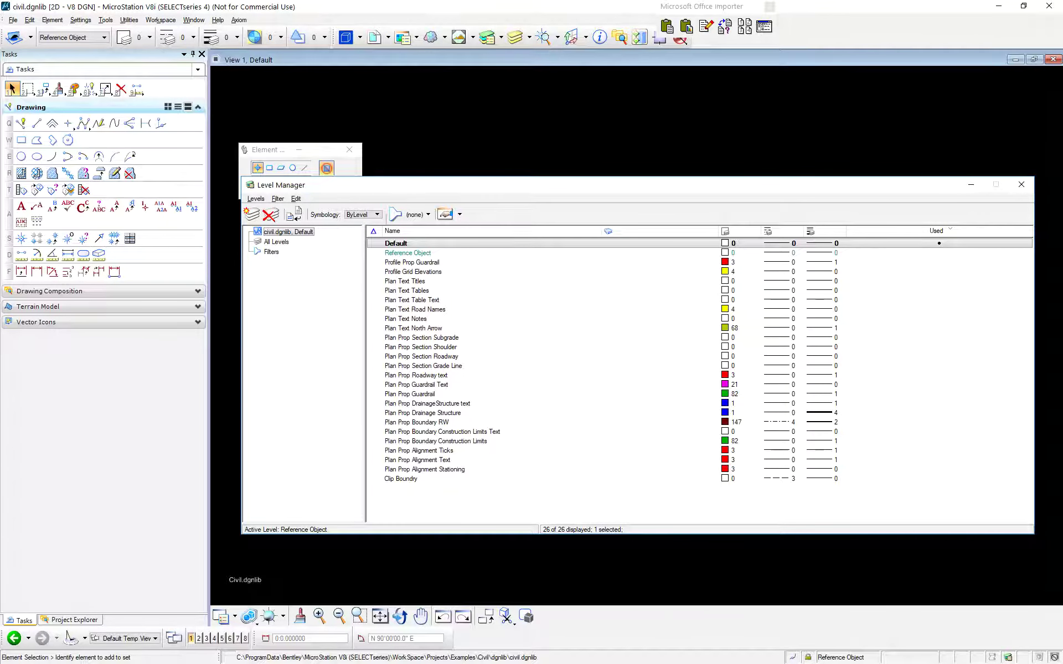
- Open the text style definitions of civil.dgnlib
{"action": "left_click", "coordinate": [52, 19]}
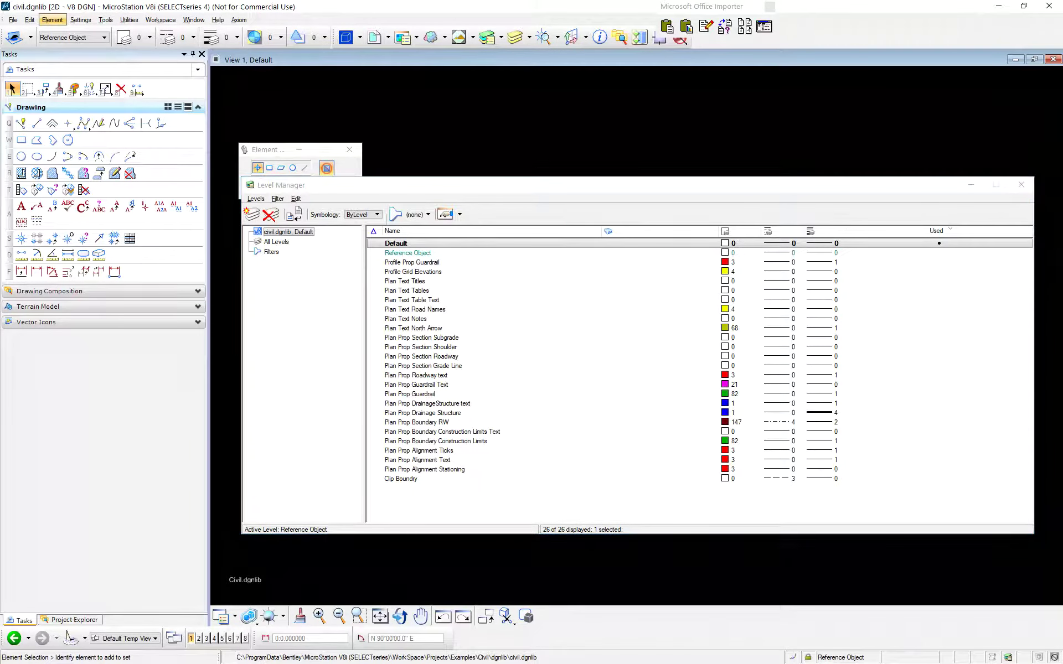
{"action": "left_click", "coordinate": [52, 19]}
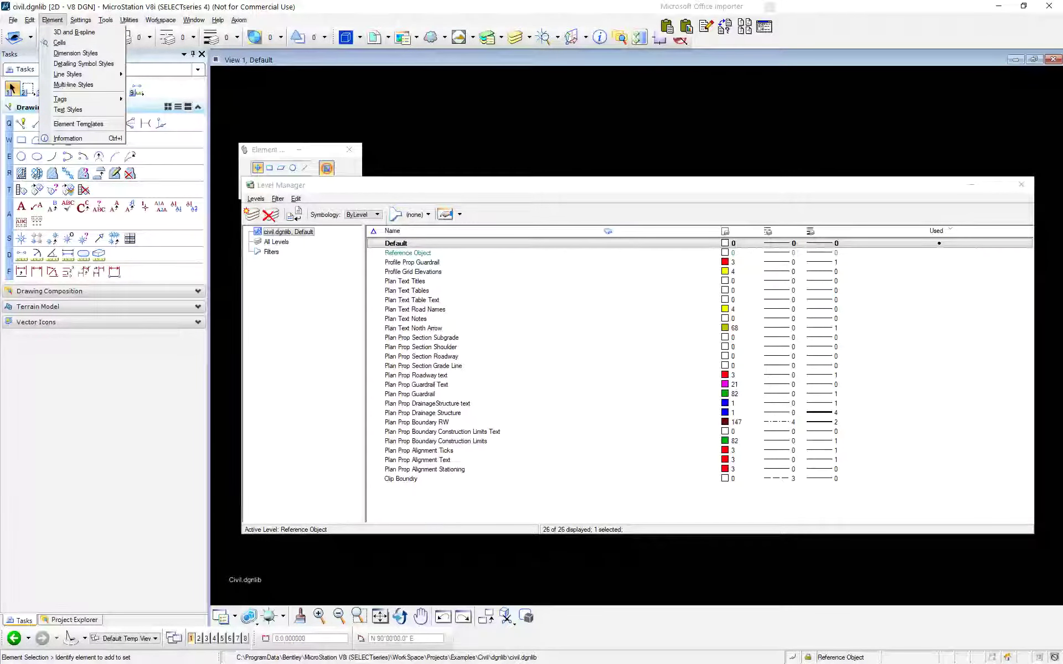
{"action": "key", "text": "Escape"}
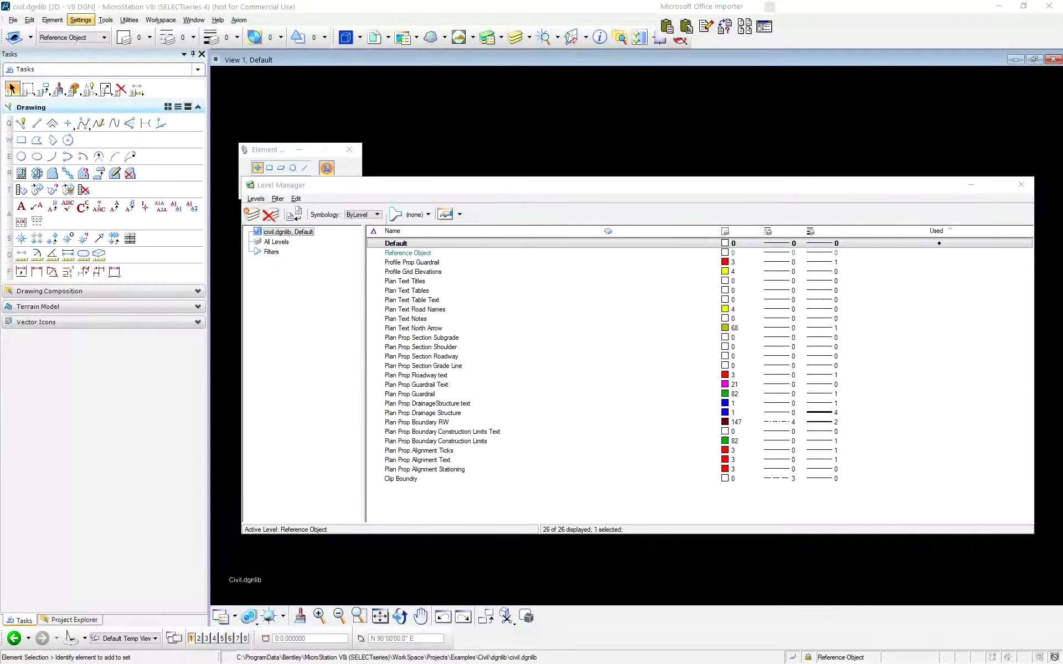
{"action": "left_click", "coordinate": [52, 19]}
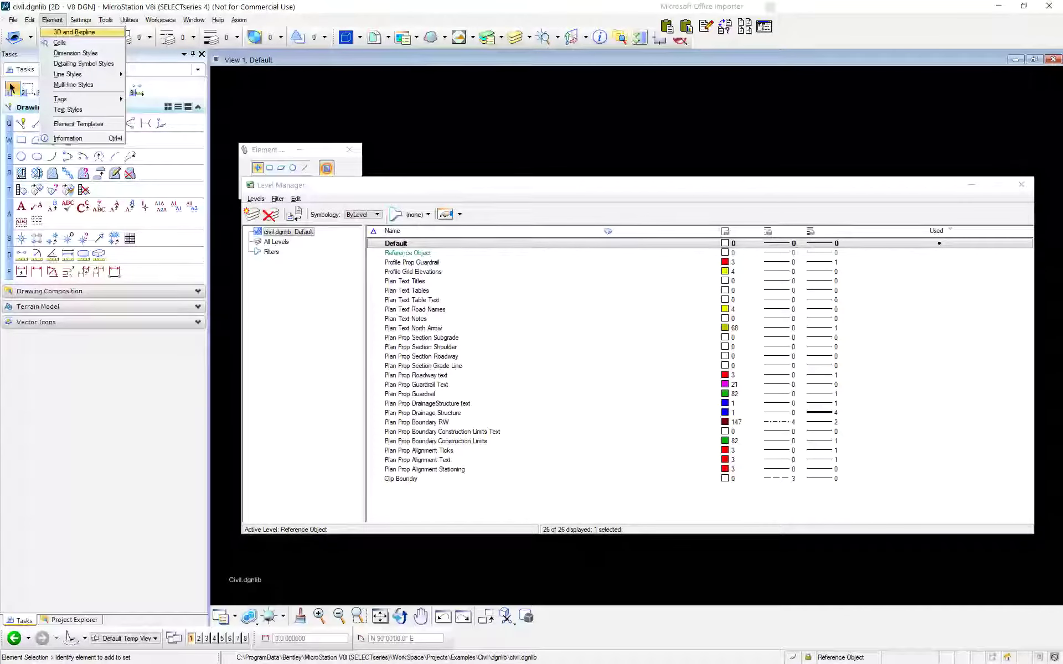
{"action": "key", "text": "Up"}
{"action": "key", "text": "Up"}
{"action": "key", "text": "Up"}
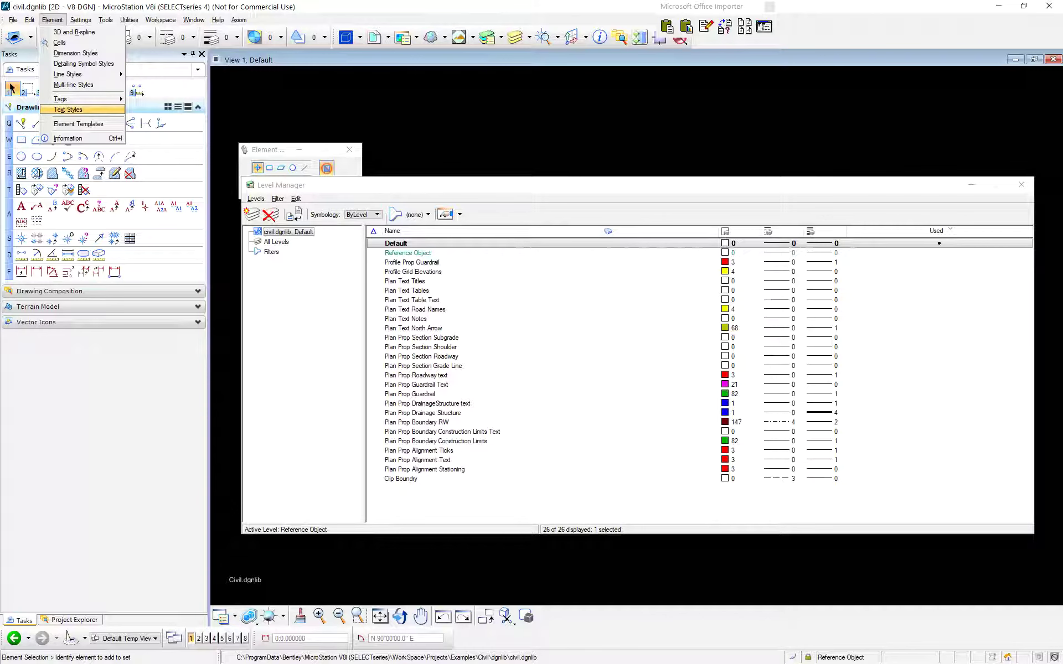
{"action": "key", "text": "Return"}
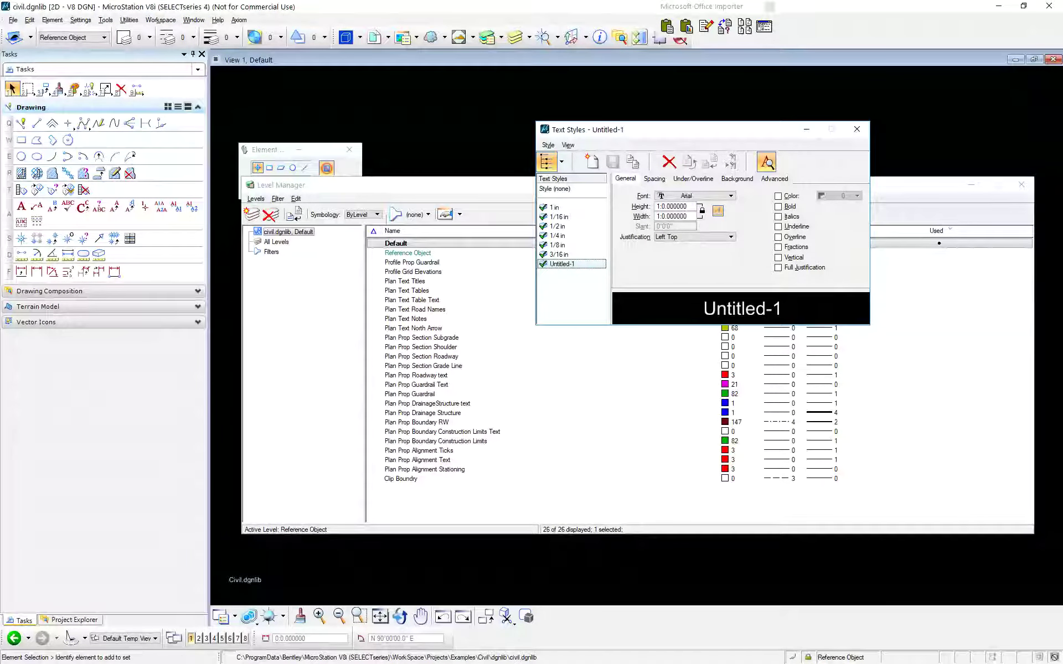
- Create a new text style named 23 July 2020 in civil.dgnlib and save the style
{"action": "key", "text": "alt+s"}
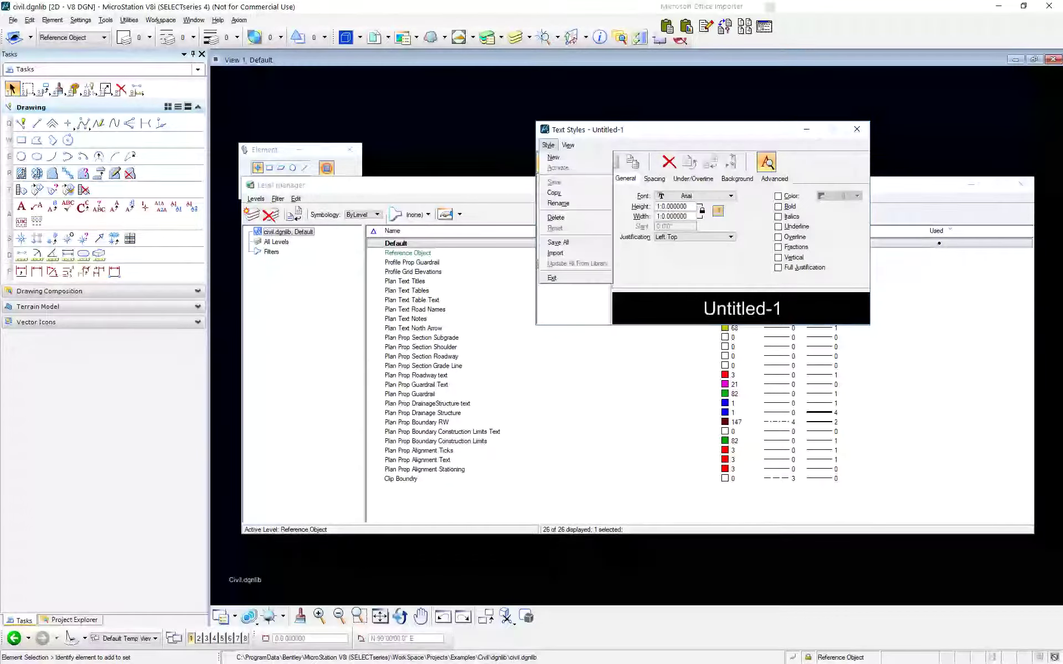
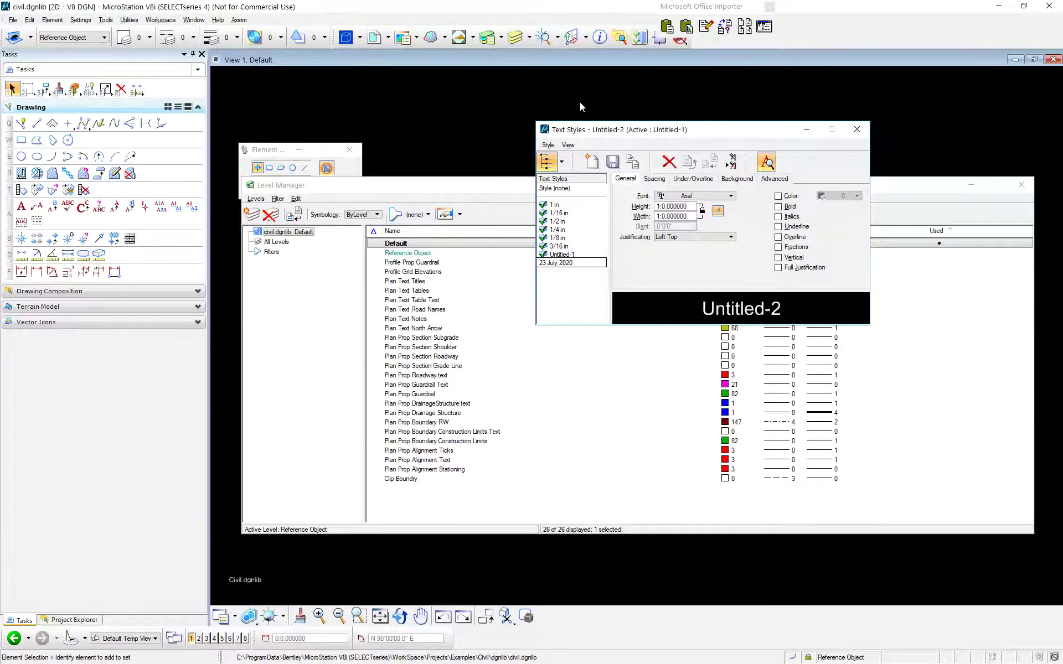
{"action": "key", "text": "Return"}
{"action": "key", "text": "alt+s"}
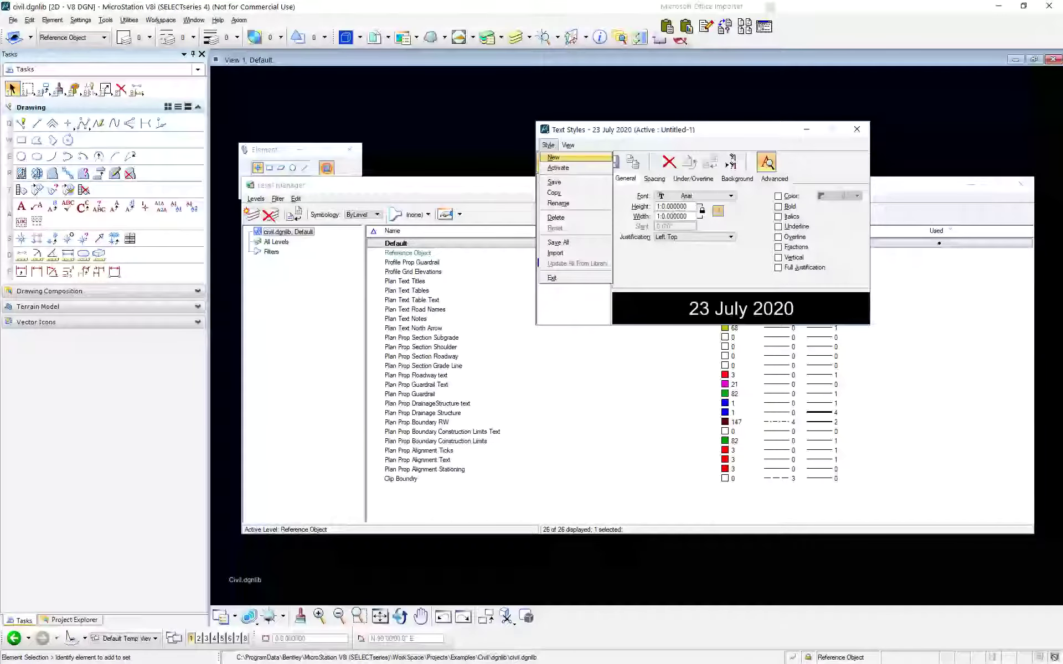
{"action": "key", "text": "s"}
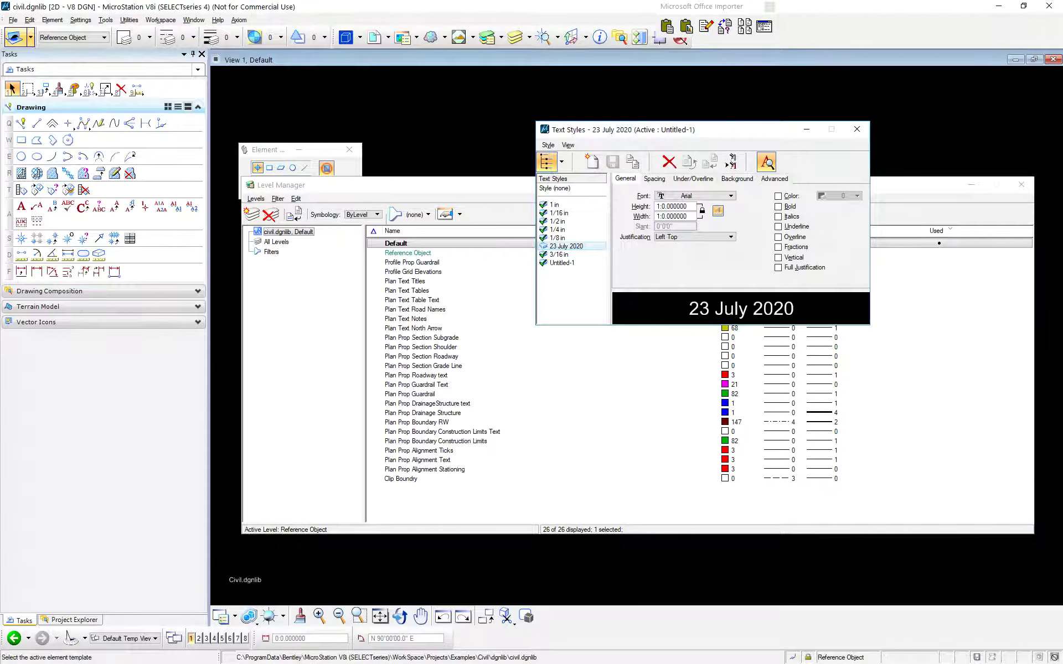
- Reopen civil.dgnlib from its dgnlib folder to reload the library with the saved text style
{"action": "key", "text": "alt+f"}
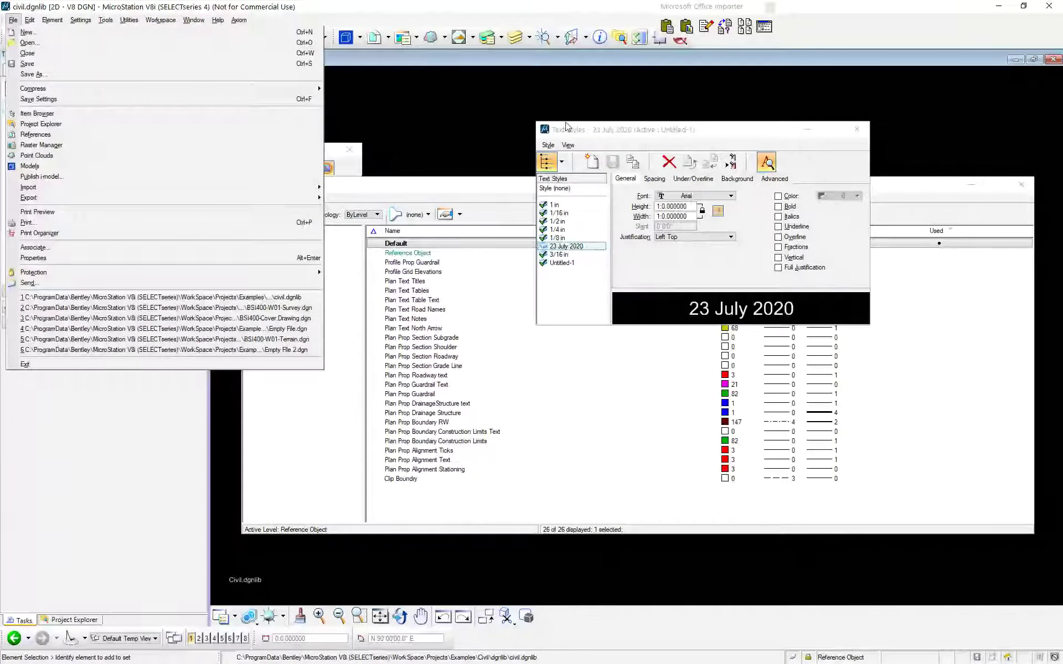
{"action": "key", "text": "Escape"}
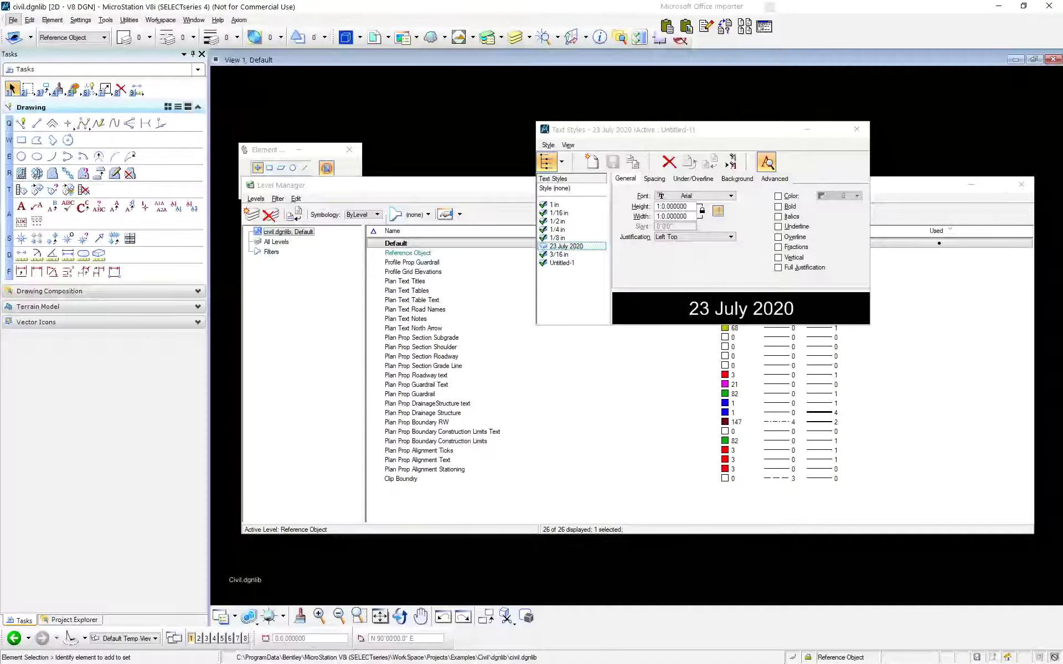
{"action": "key", "text": "ctrl+o"}
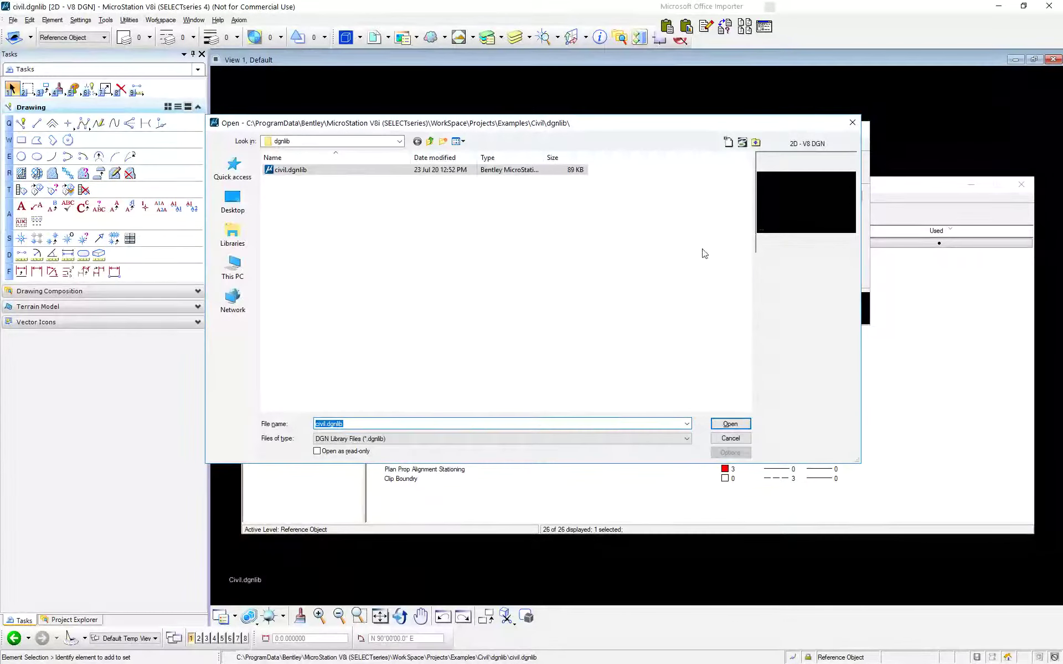
{"action": "key", "text": "Return"}
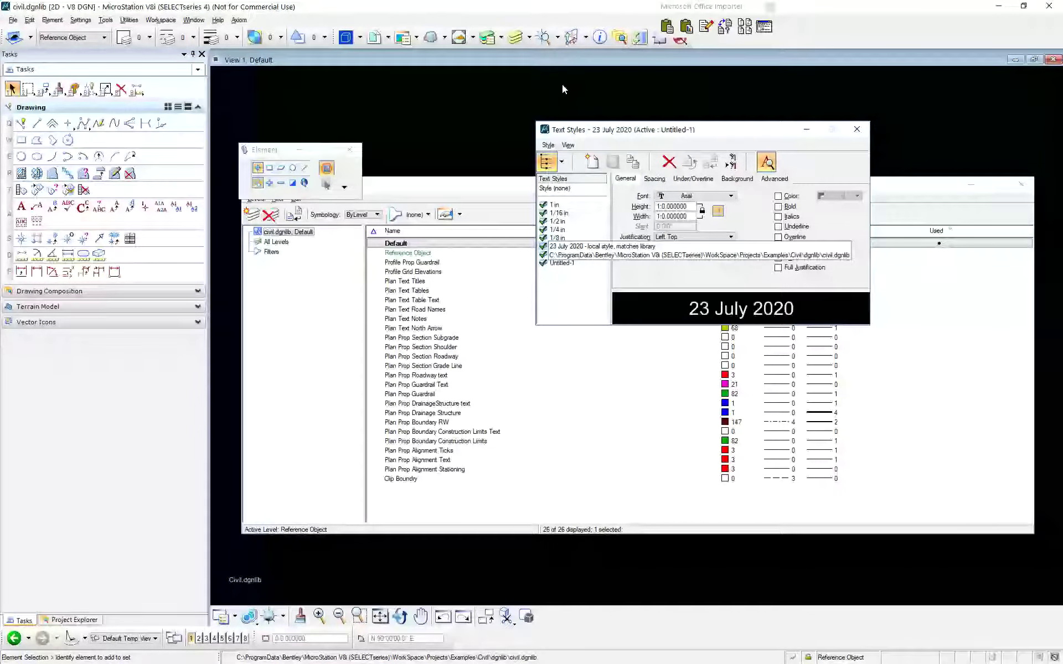
- Make 23 July 2020 the active text style, keeping its name as it is
{"action": "key", "text": "F2"}
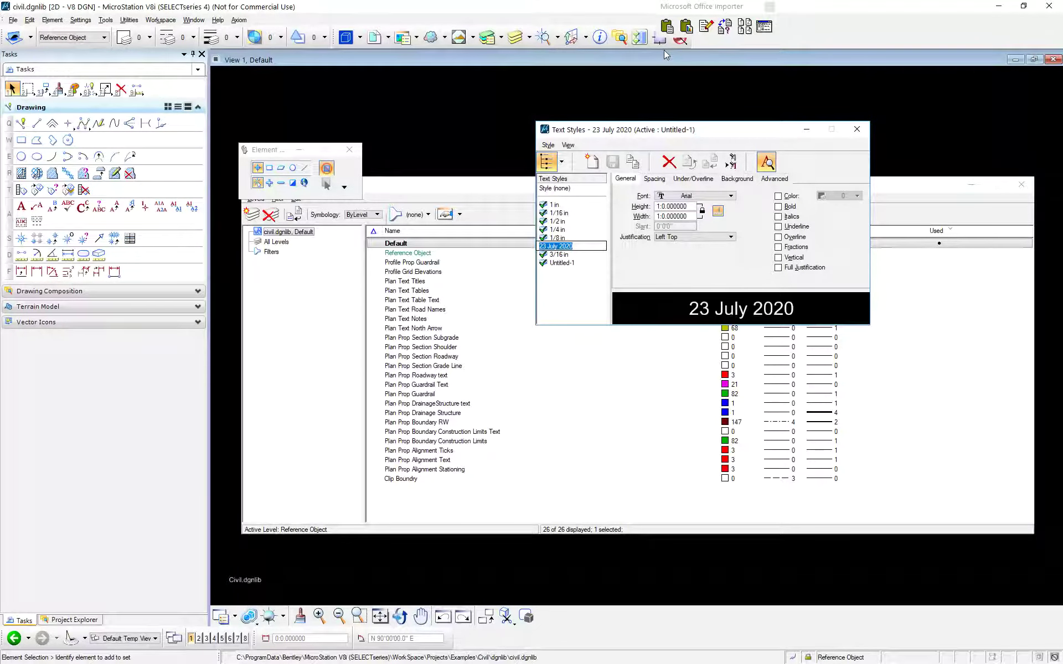
{"action": "key", "text": "Tab"}
{"action": "key", "text": "Tab"}
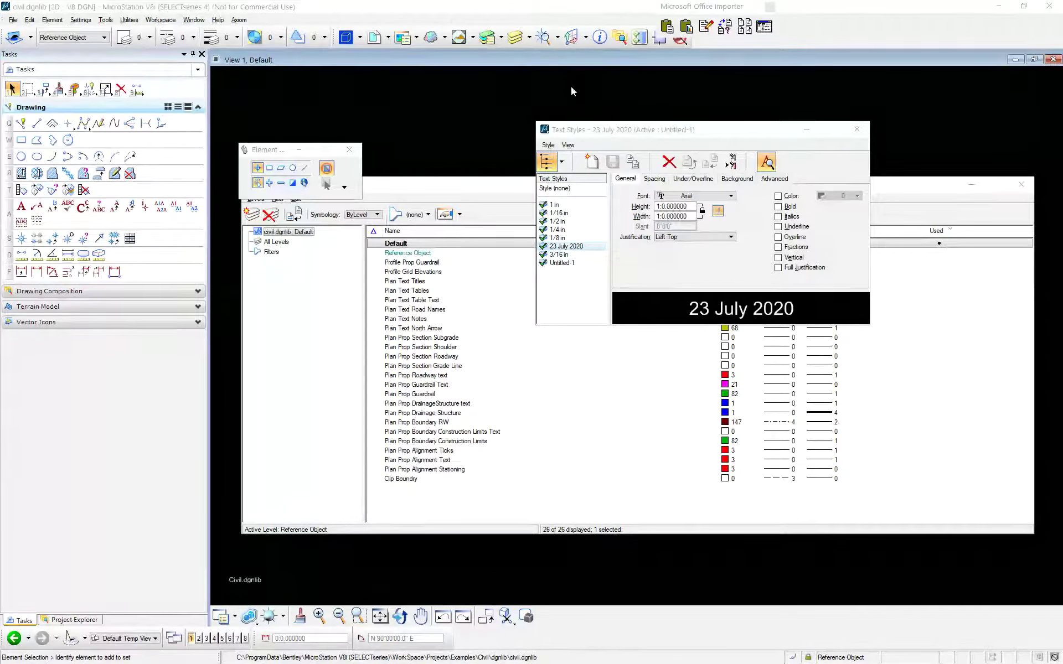
{"action": "left_click", "coordinate": [548, 144]}
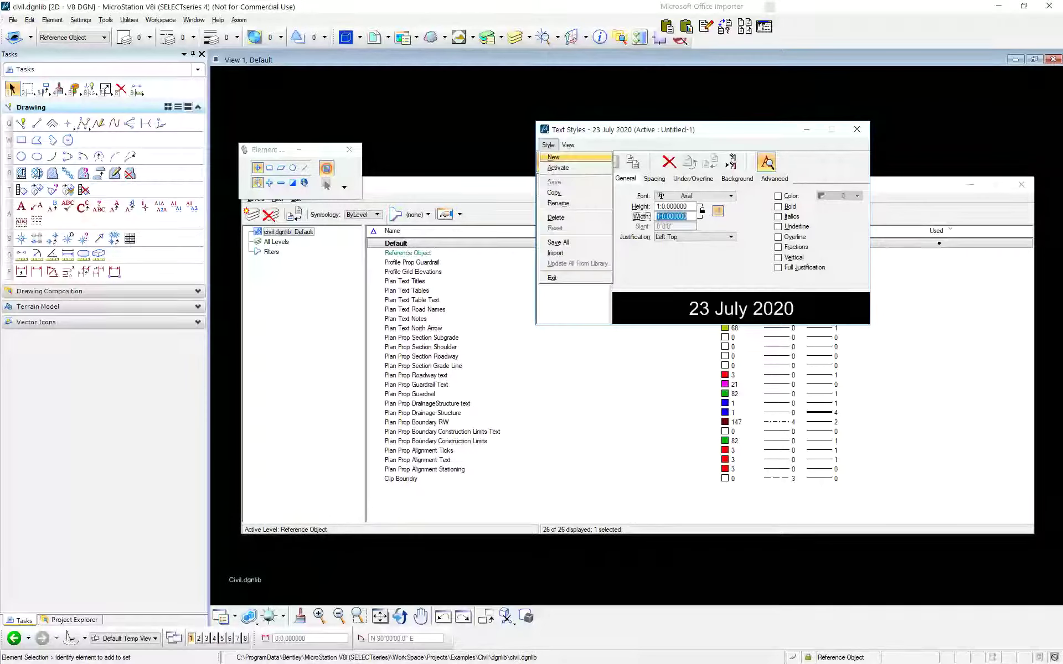
{"action": "left_click", "coordinate": [557, 167]}
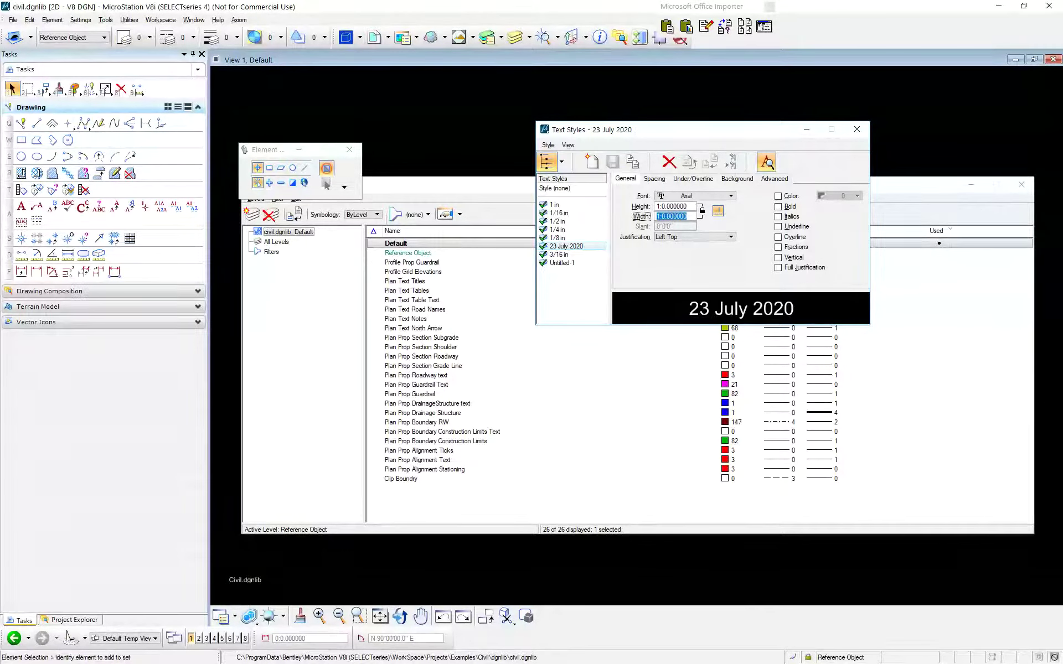
{"action": "key", "text": "alt+e"}
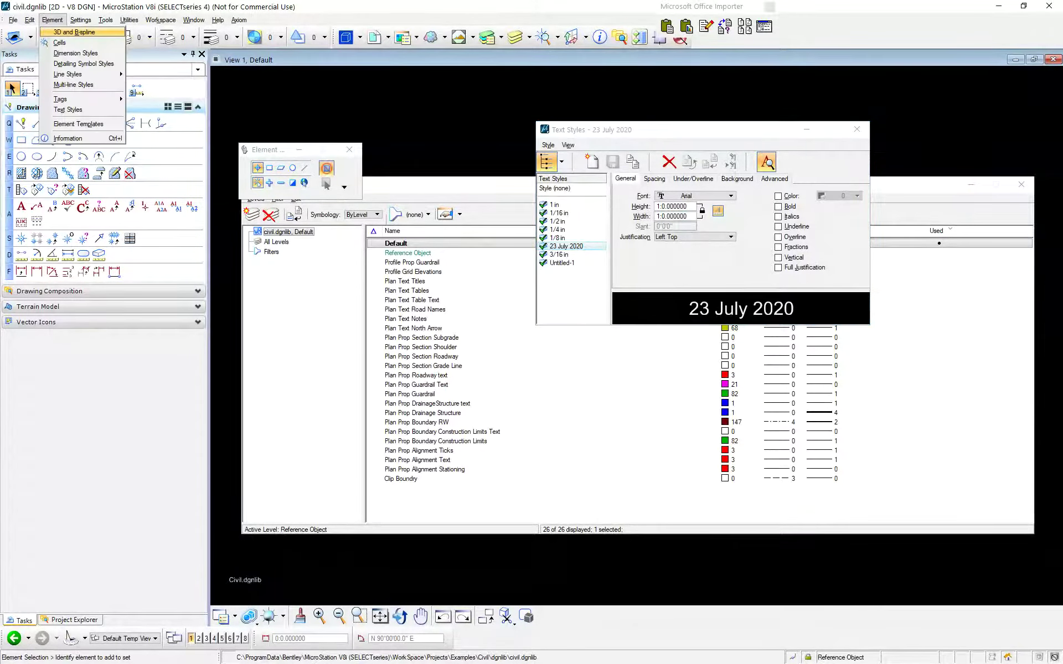
{"action": "key", "text": "Right"}
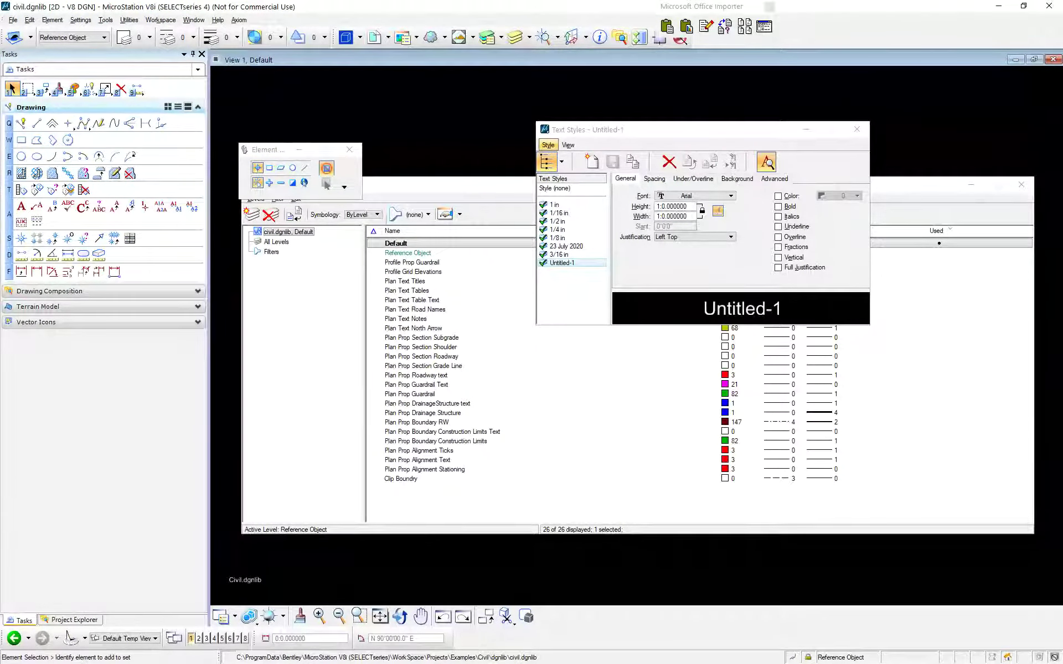
- Create another text style named "did save" in civil.dgnlib and save it
{"action": "left_click", "coordinate": [548, 145]}
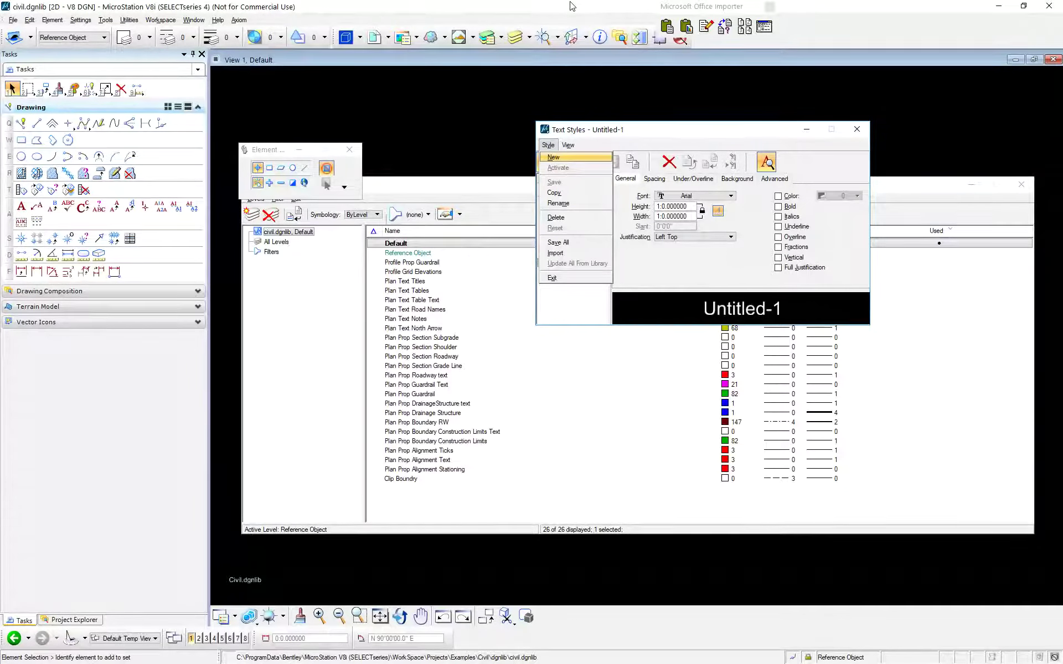
{"action": "key", "text": "Down"}
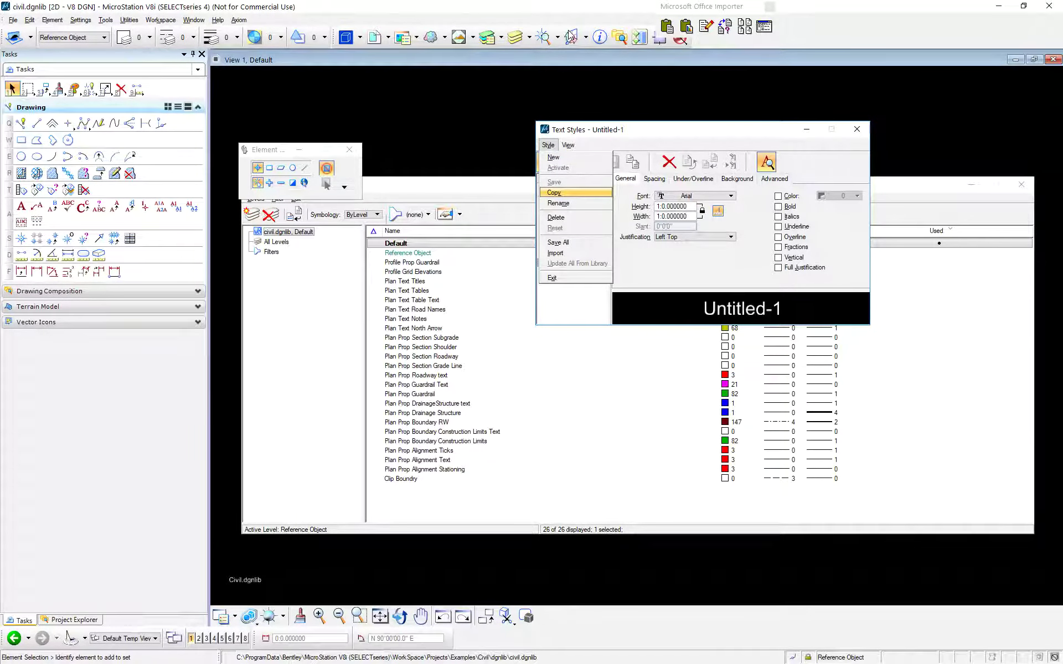
{"action": "key", "text": "Up"}
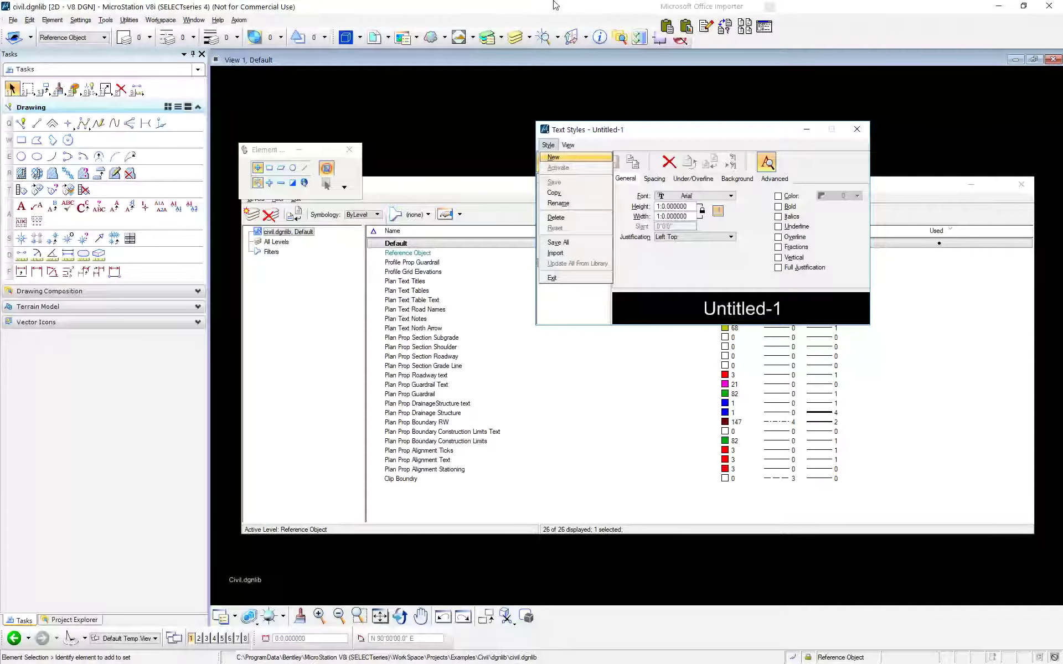
{"action": "key", "text": "Return"}
{"action": "type", "text": "did s"}
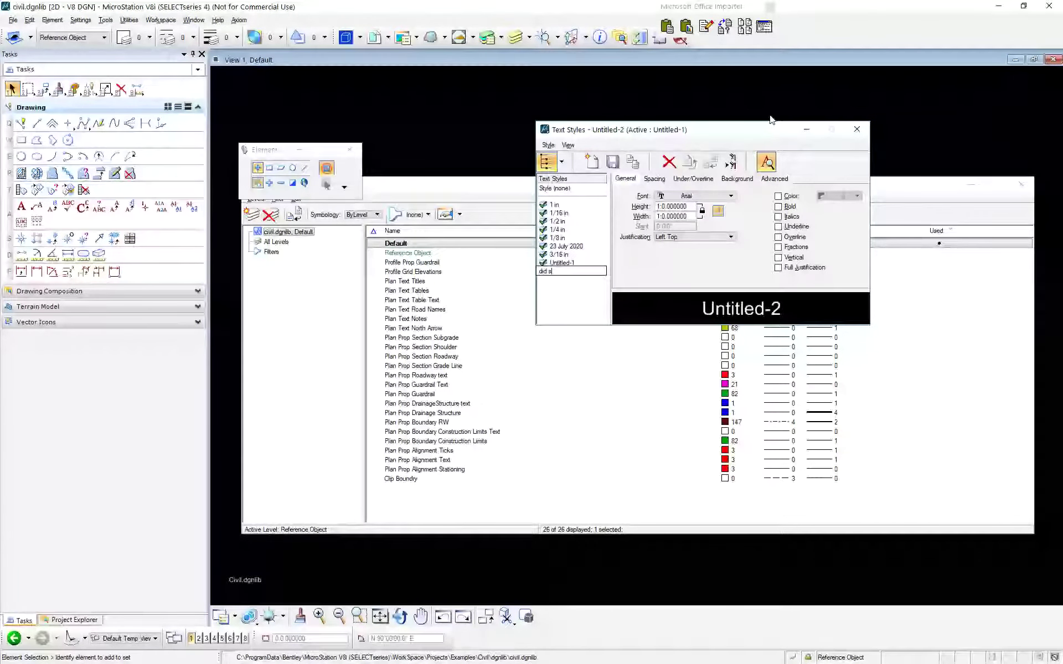
{"action": "type", "text": "ave"}
{"action": "key", "text": "Return"}
{"action": "key", "text": "alt+s"}
{"action": "key", "text": "Down"}
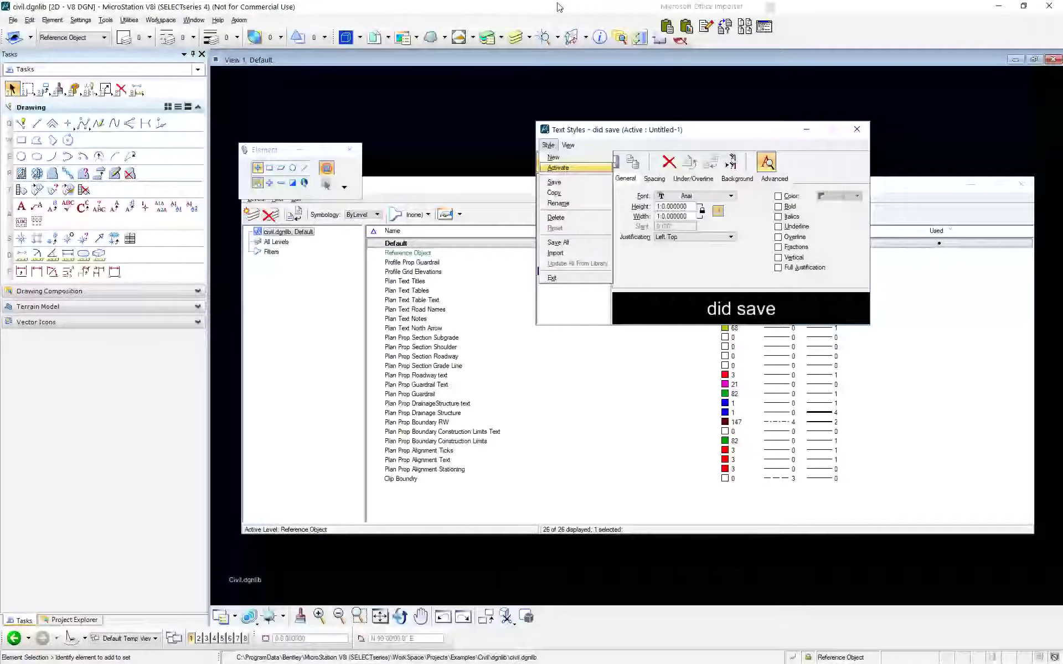
{"action": "key", "text": "Return"}
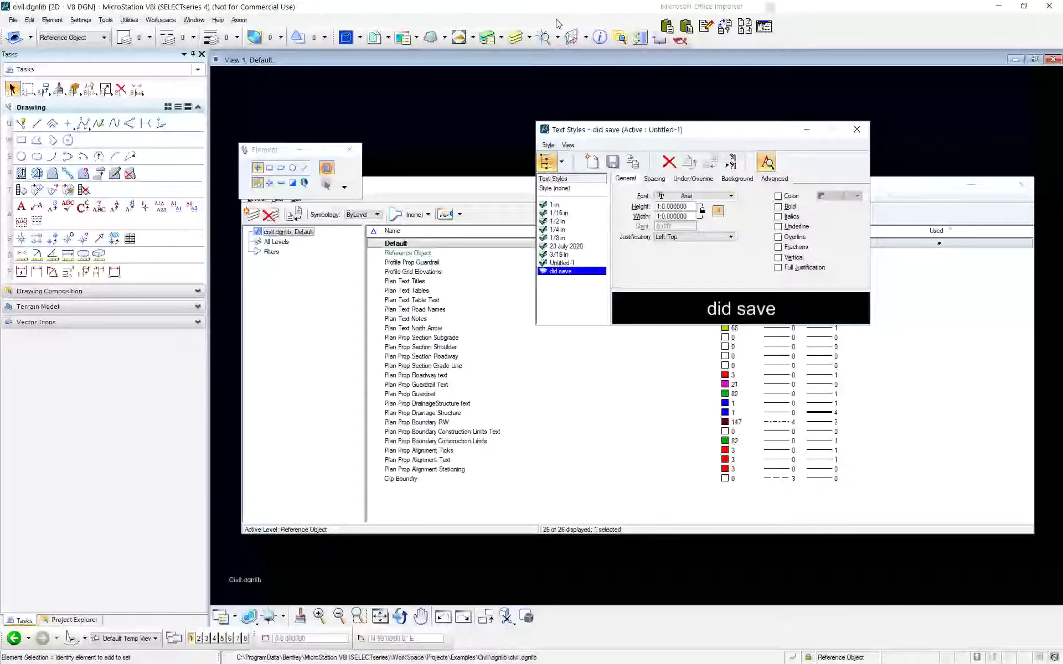
- Reopen civil.dgnlib to reload its text styles, and switch to the recently used BSI400-W01-Survey.dgn design file
{"action": "key", "text": "ctrl+o"}
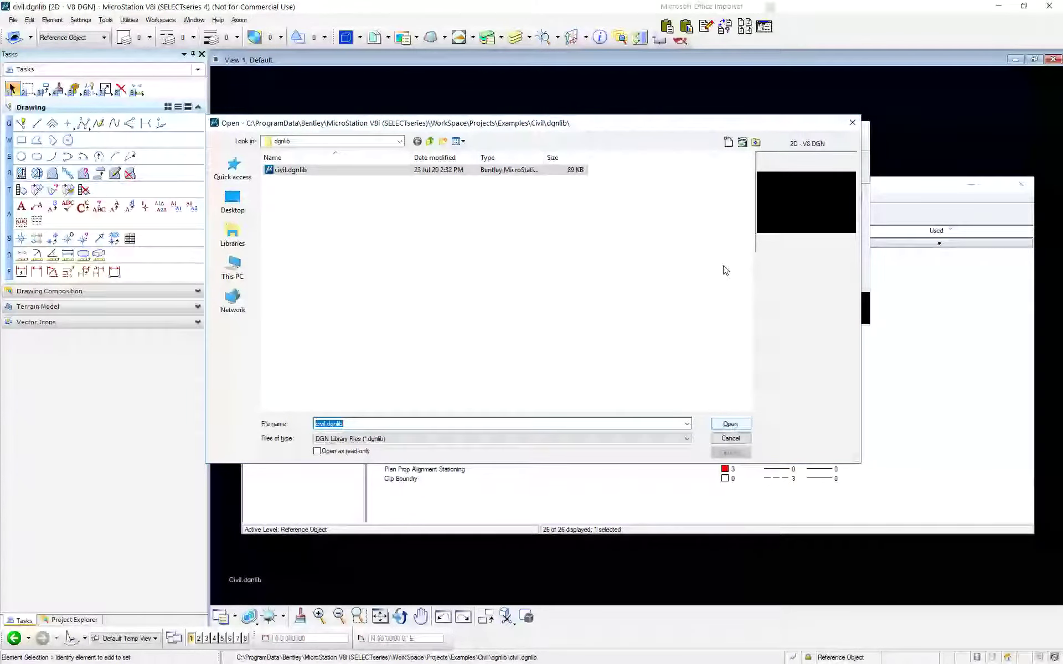
{"action": "key", "text": "Return"}
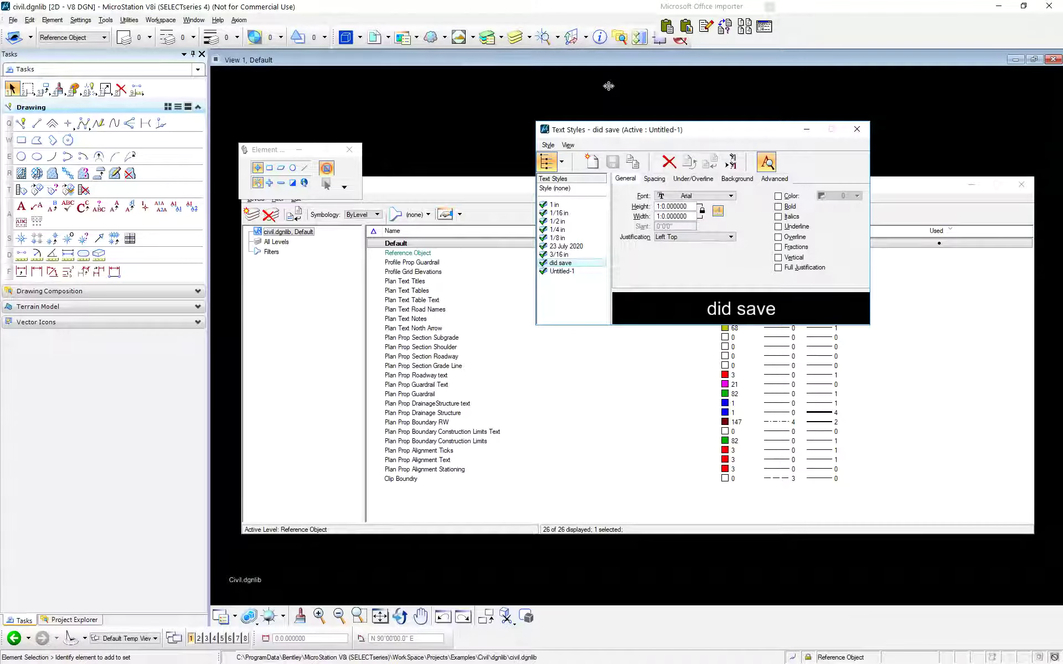
{"action": "left_click_drag", "start_coordinate": [608, 86], "coordinate": [476, 90]}
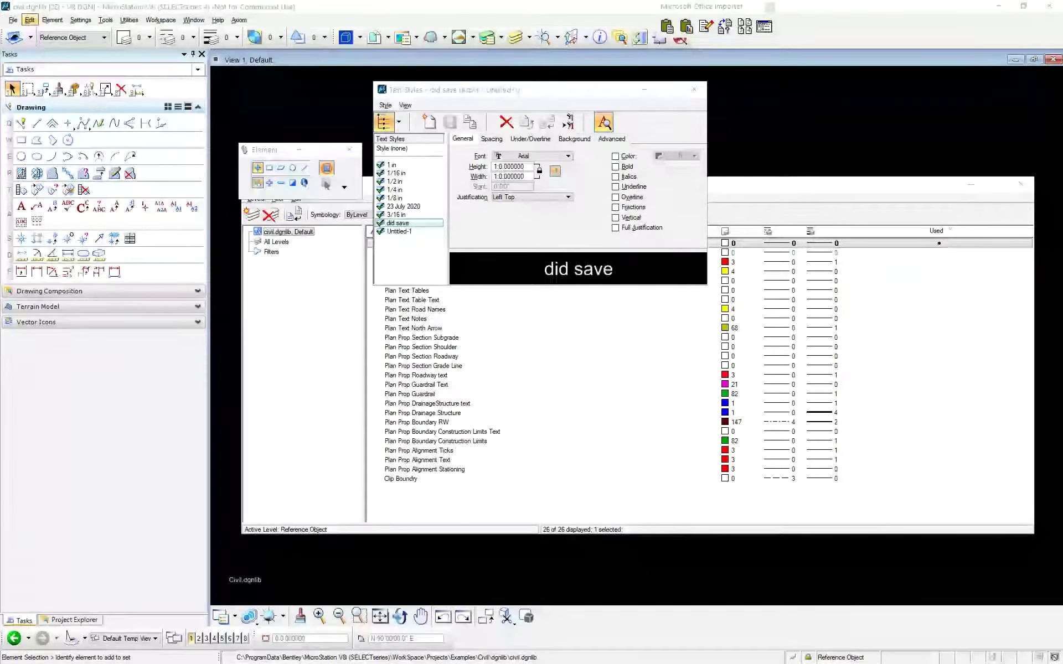
{"action": "left_click", "coordinate": [13, 19]}
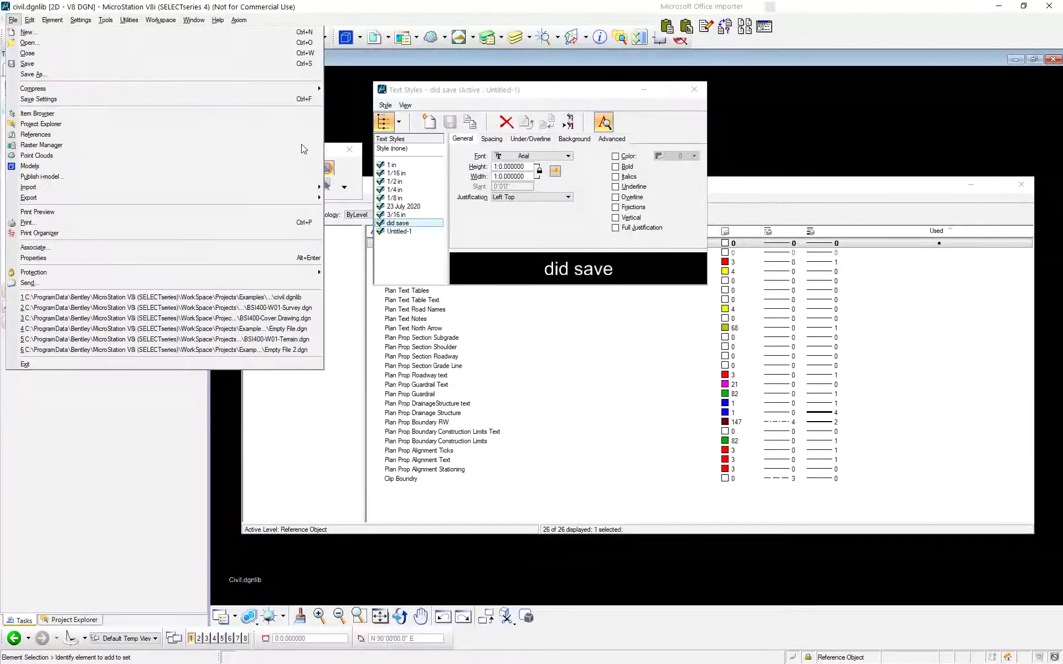
{"action": "key", "text": "2"}
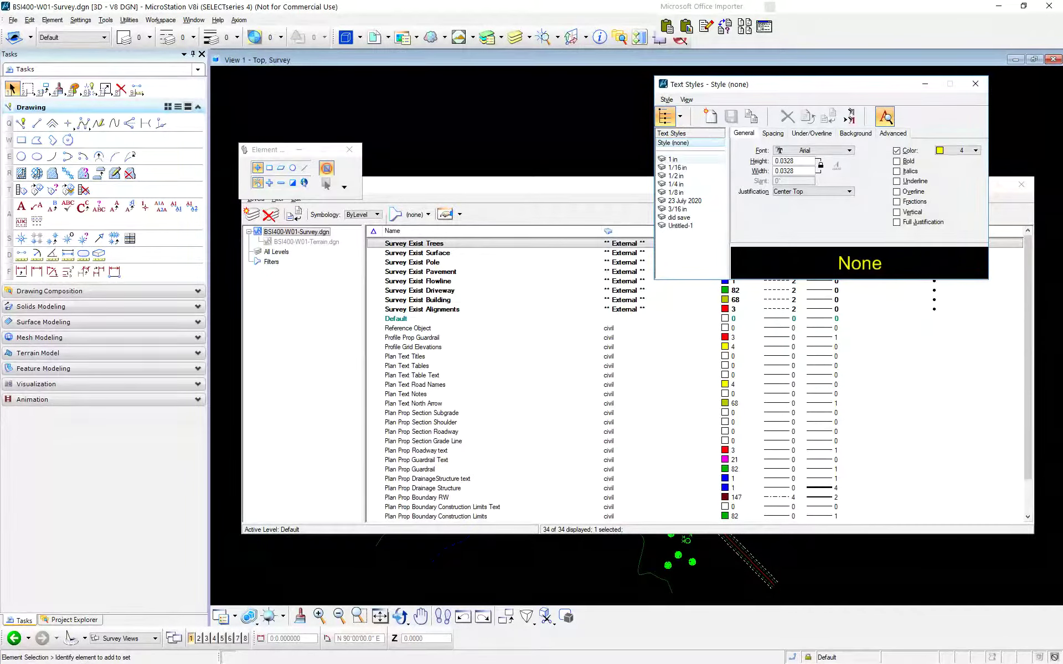
- Place the text "abc" by its origin in the survey drawing, using the 1 in text style
{"action": "left_click", "coordinate": [673, 158]}
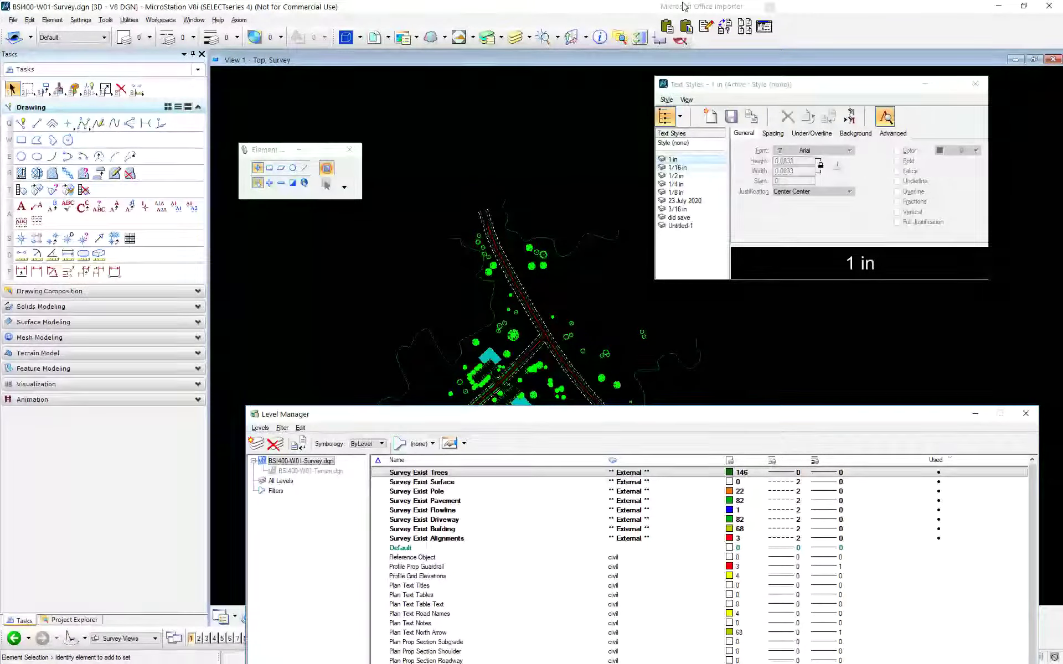
{"action": "left_click", "coordinate": [673, 159]}
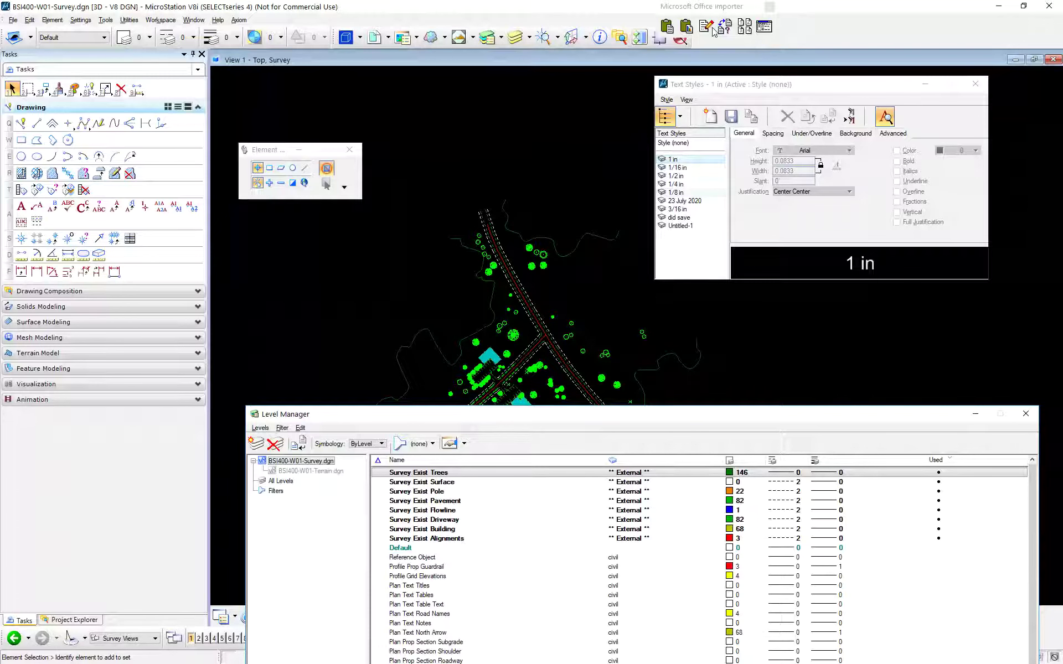
{"action": "left_click", "coordinate": [714, 31]}
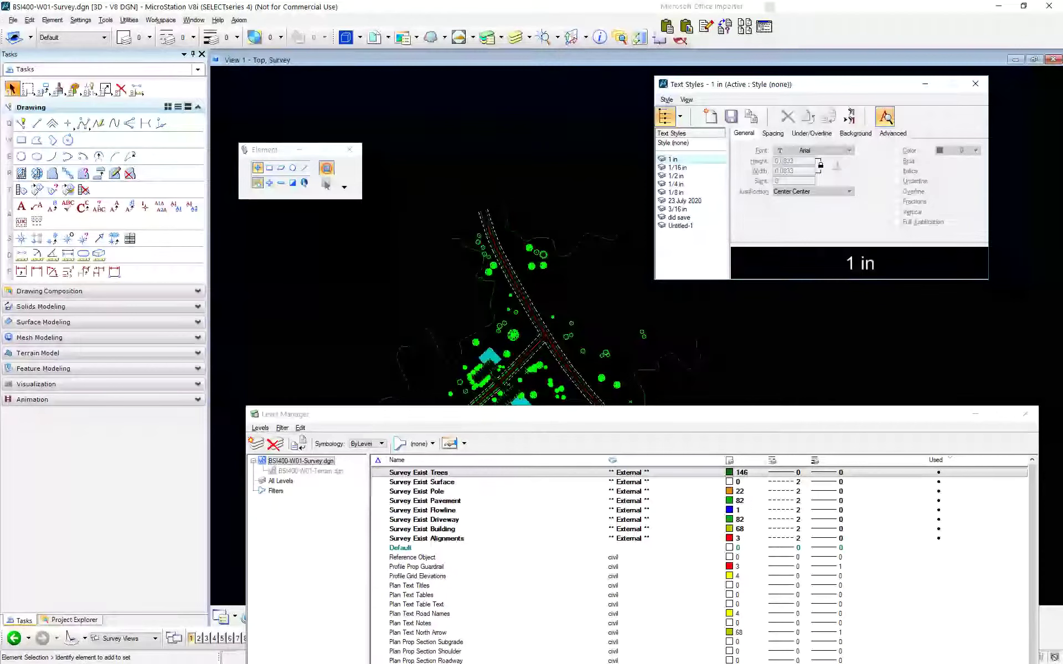
{"action": "key", "text": "a"}
{"action": "key", "text": "1"}
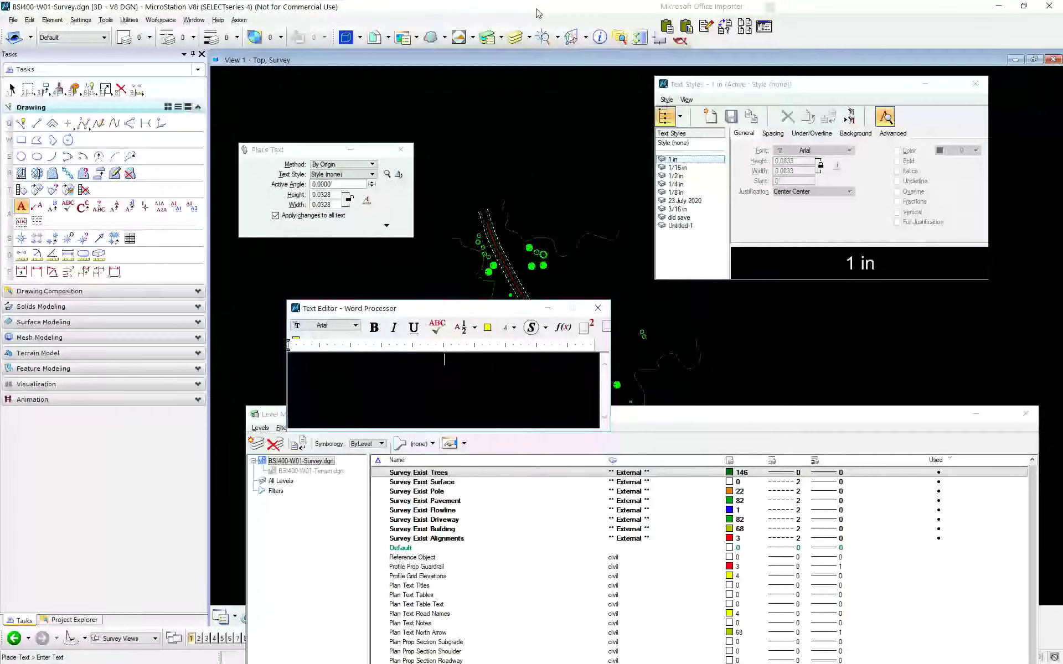
{"action": "type", "text": "abc"}
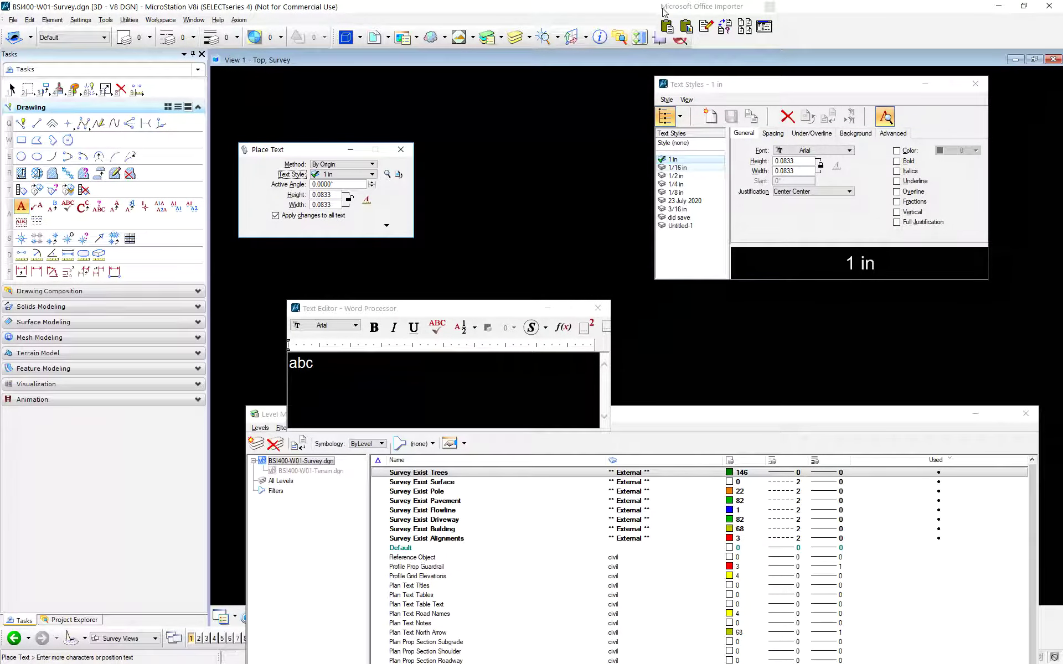
{"action": "left_click", "coordinate": [466, 172]}
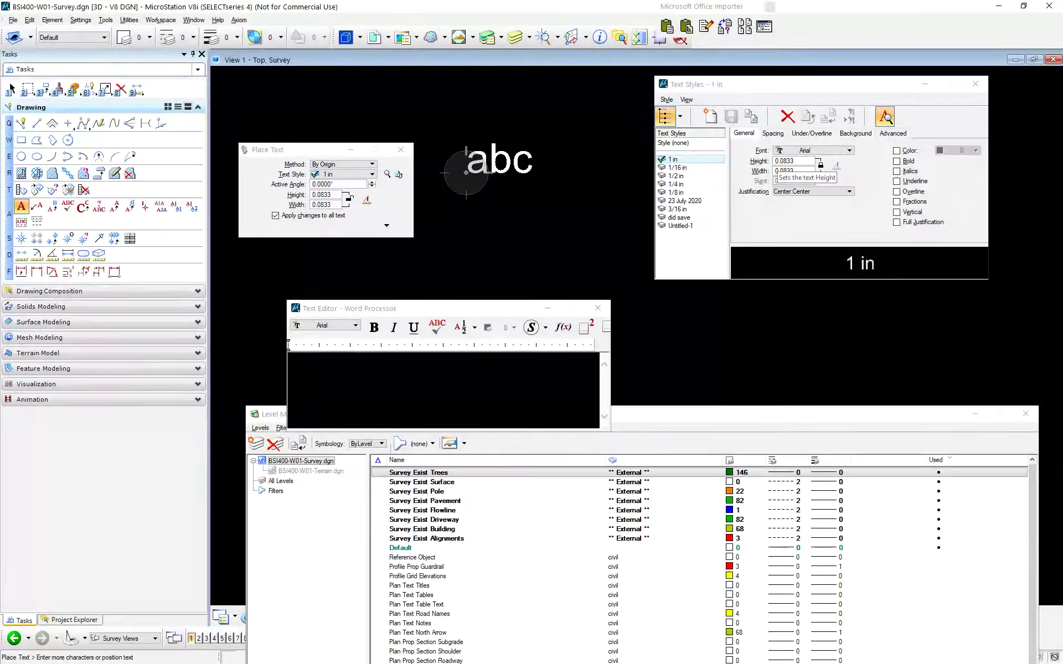
- Set the height of the local 1 in text style to 0.1
{"action": "left_click", "coordinate": [778, 161]}
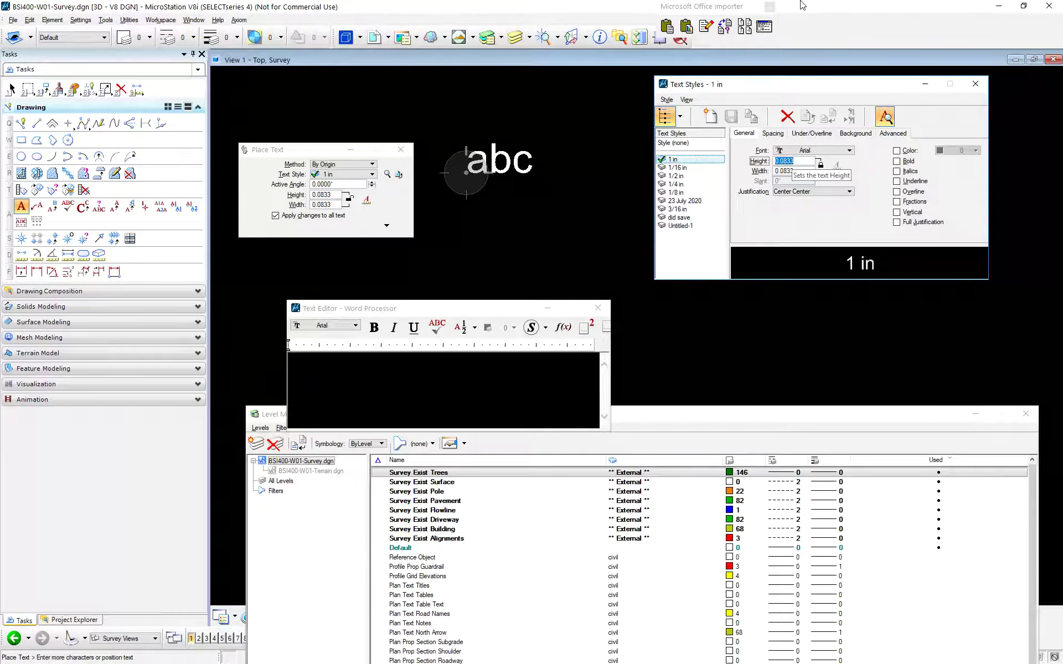
{"action": "type", "text": ".1"}
{"action": "key", "text": "Tab"}
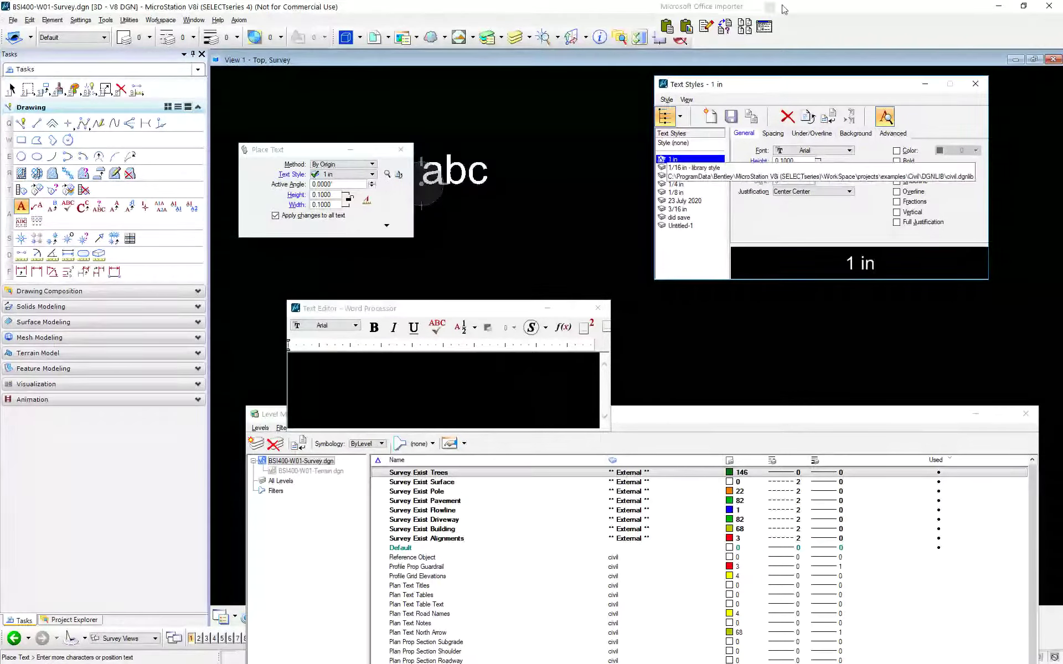
{"action": "left_click", "coordinate": [793, 170]}
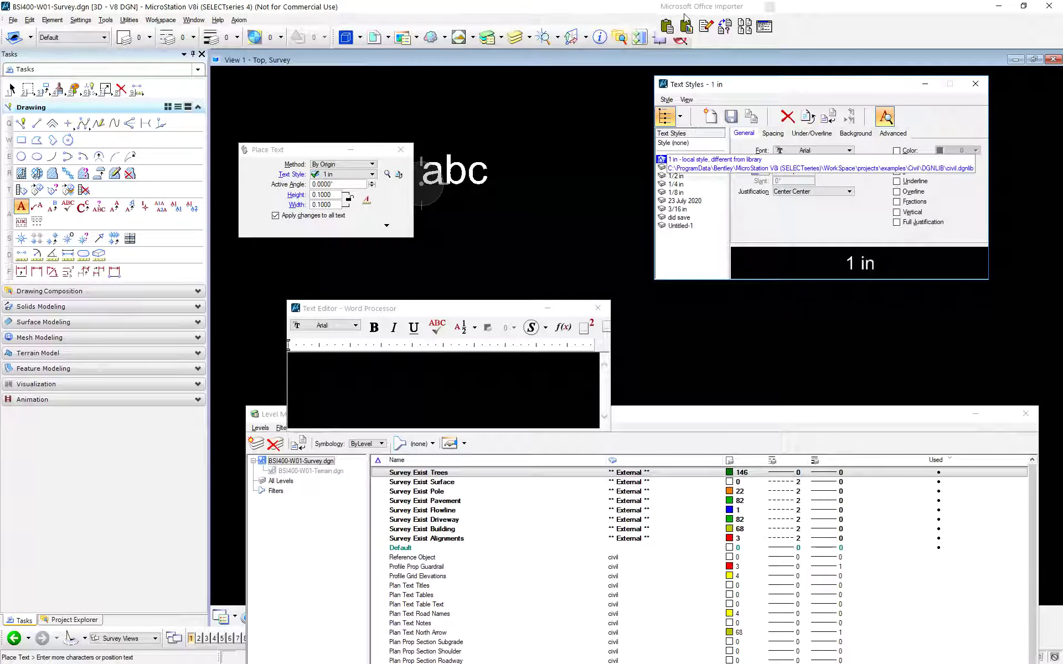
- Set the height of the 1 in and 1/16 in text styles together to 0.0833
{"action": "key", "text": "Down"}
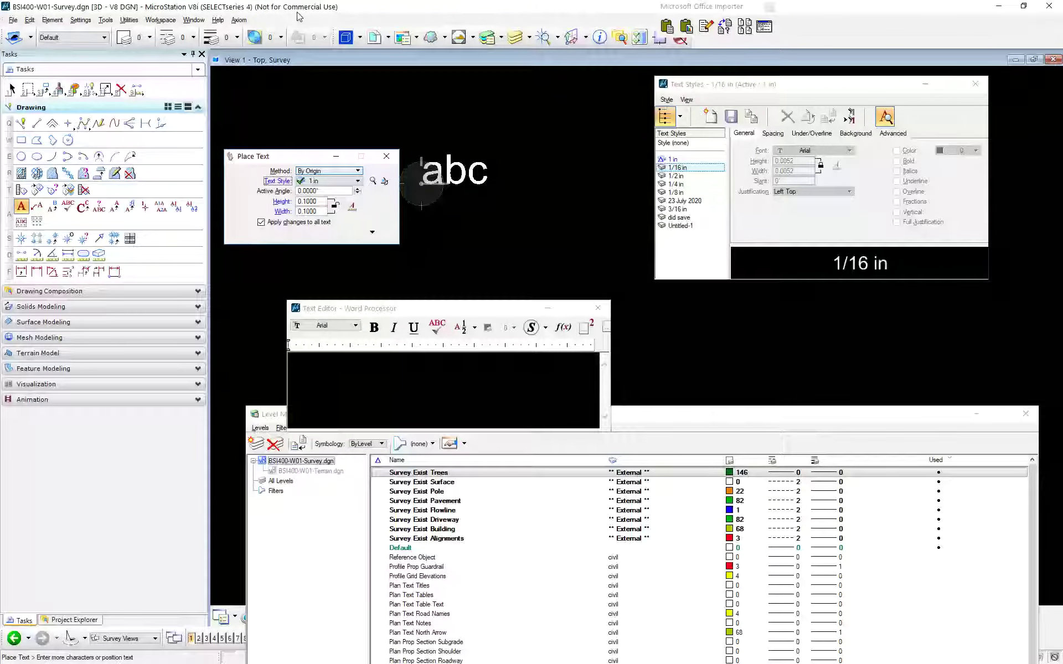
{"action": "left_click", "coordinate": [672, 159]}
{"action": "right_click", "coordinate": [680, 157]}
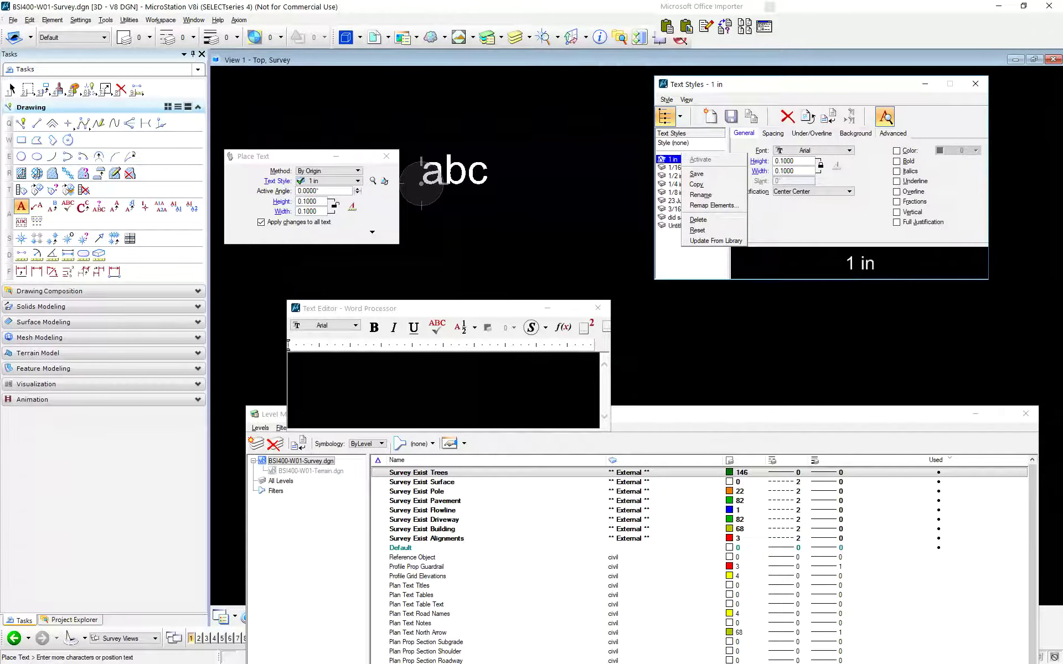
{"action": "key", "text": "Escape"}
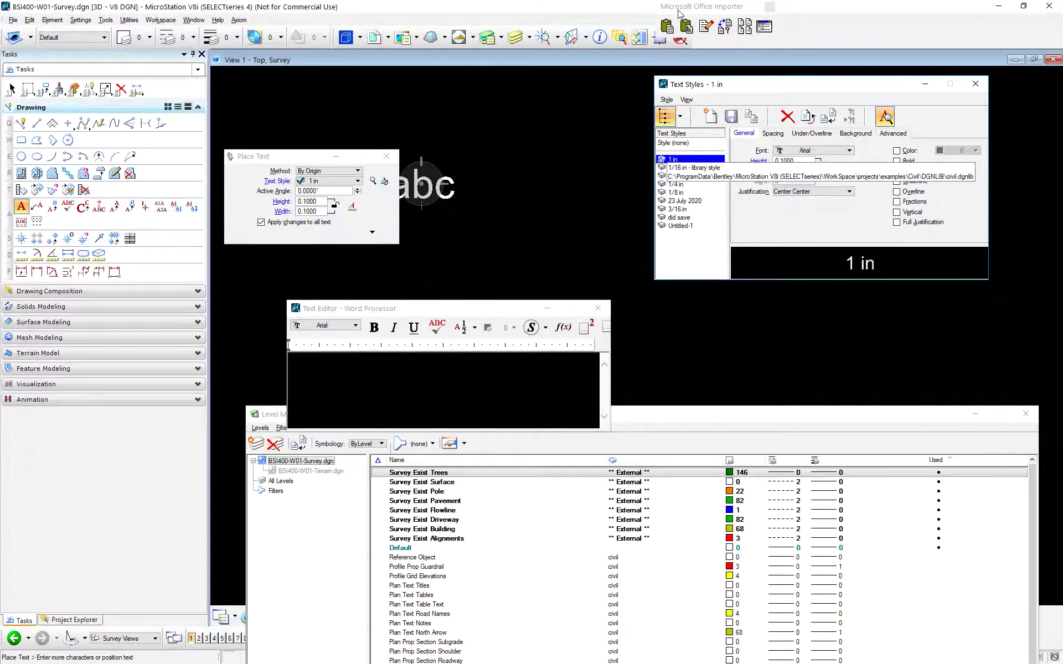
{"action": "key", "text": "alt"}
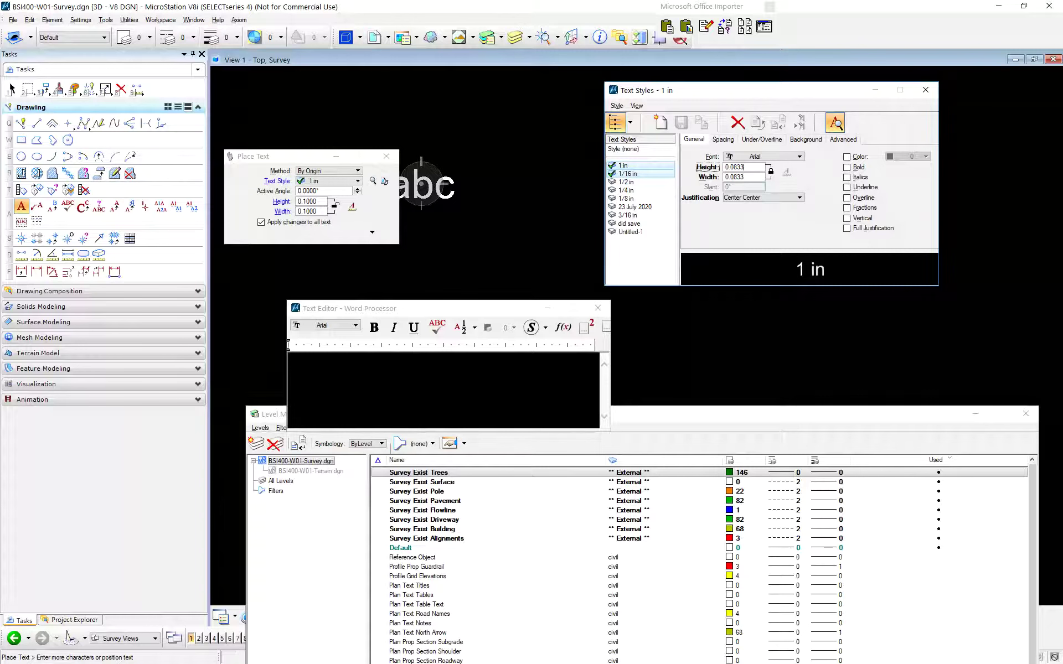
{"action": "left_click", "coordinate": [302, 4]}
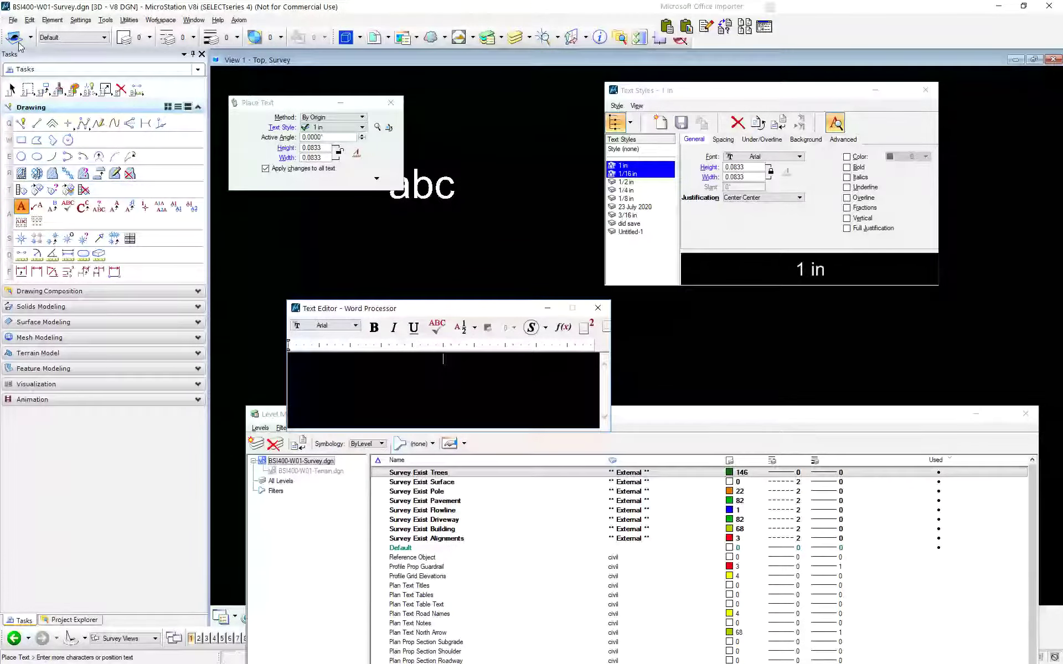
- Check the text styles offered for placing text, and close the Text Styles dialog without saving the style changes
{"action": "left_click", "coordinate": [333, 127]}
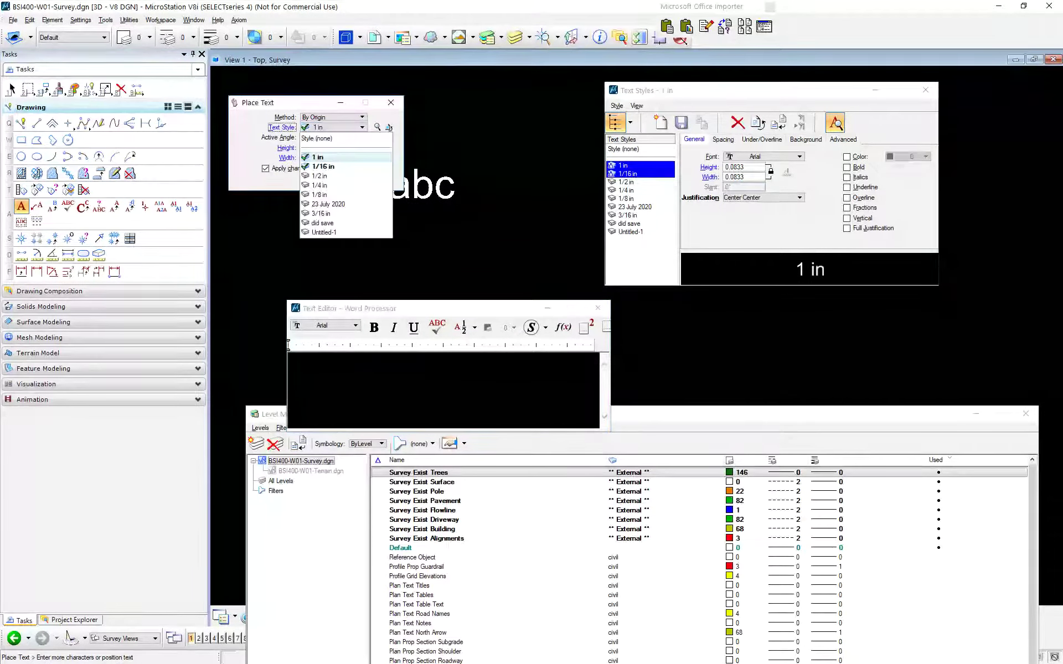
{"action": "key", "text": "Down"}
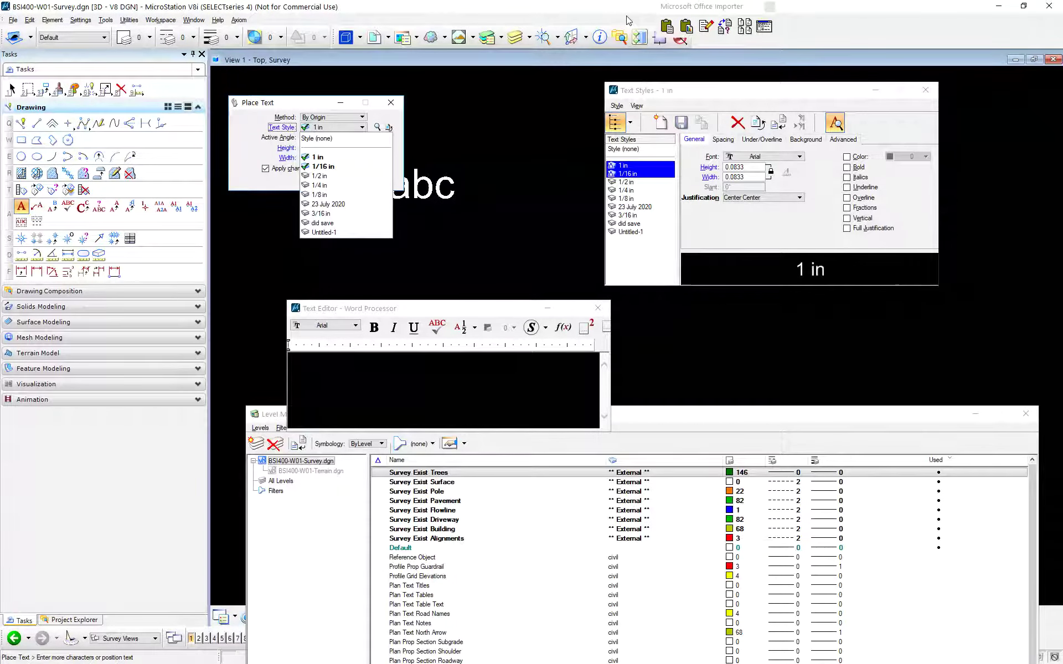
{"action": "right_click", "coordinate": [640, 166]}
{"action": "left_click", "coordinate": [662, 234]}
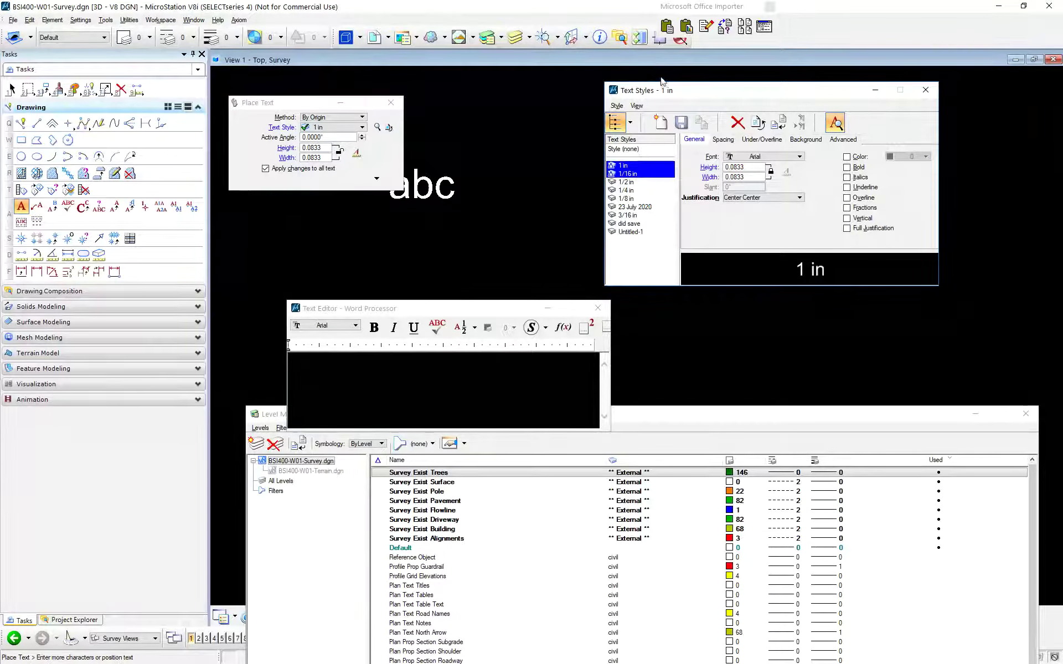
{"action": "left_click", "coordinate": [744, 177]}
{"action": "left_click", "coordinate": [924, 90]}
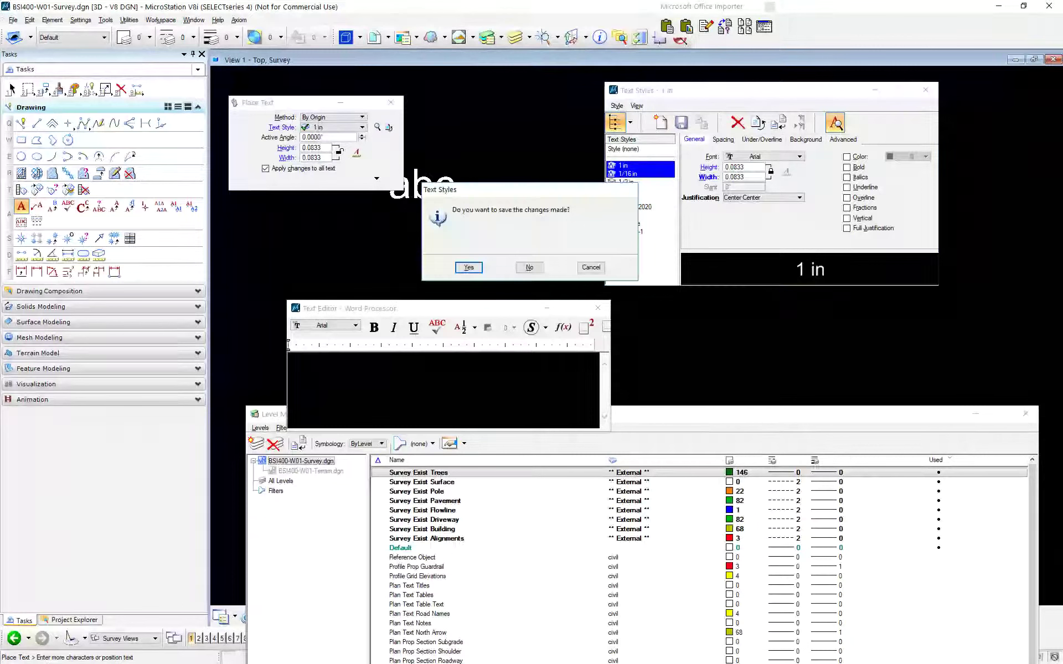
{"action": "left_click", "coordinate": [529, 268]}
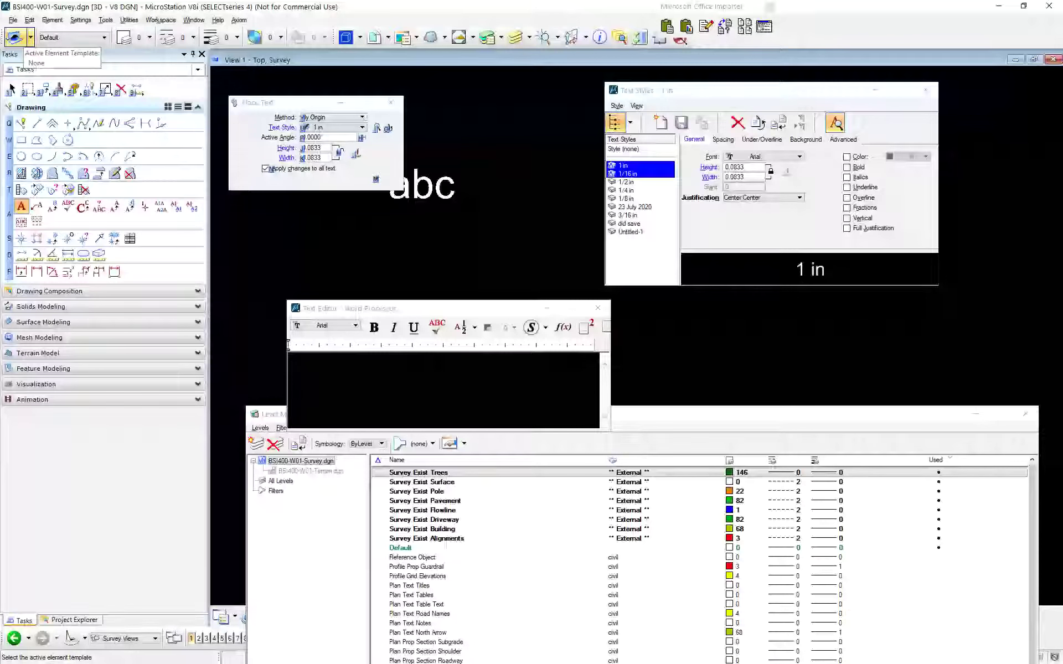
- Compare the settings of the 1/16 in, 1/2 in and 1 in text styles
{"action": "left_click", "coordinate": [15, 37]}
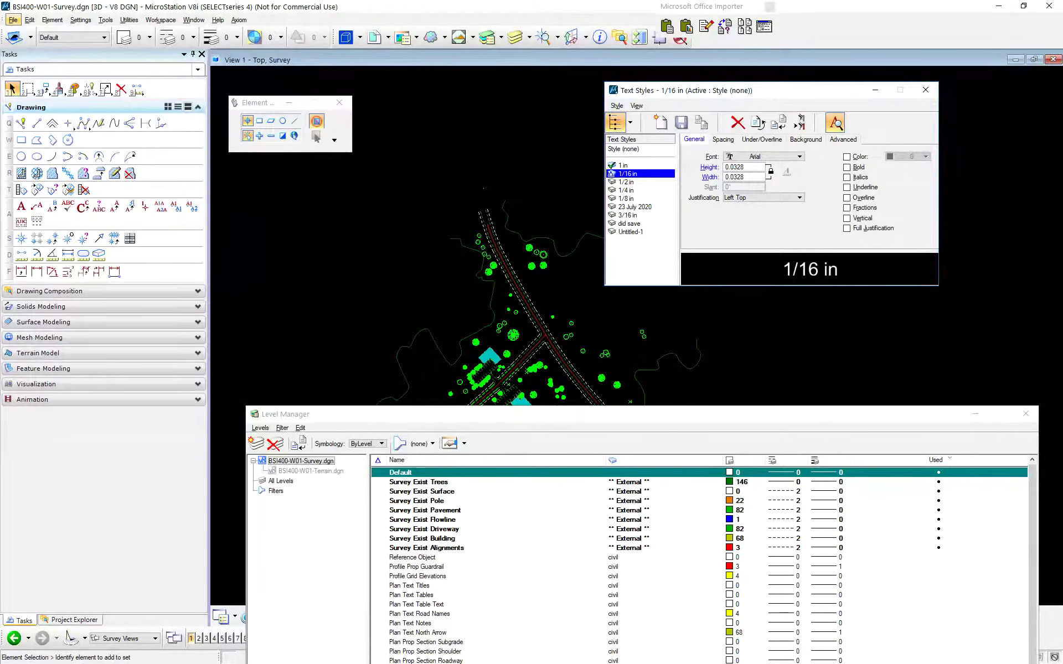
{"action": "key", "text": "alt+e"}
{"action": "key", "text": "Left"}
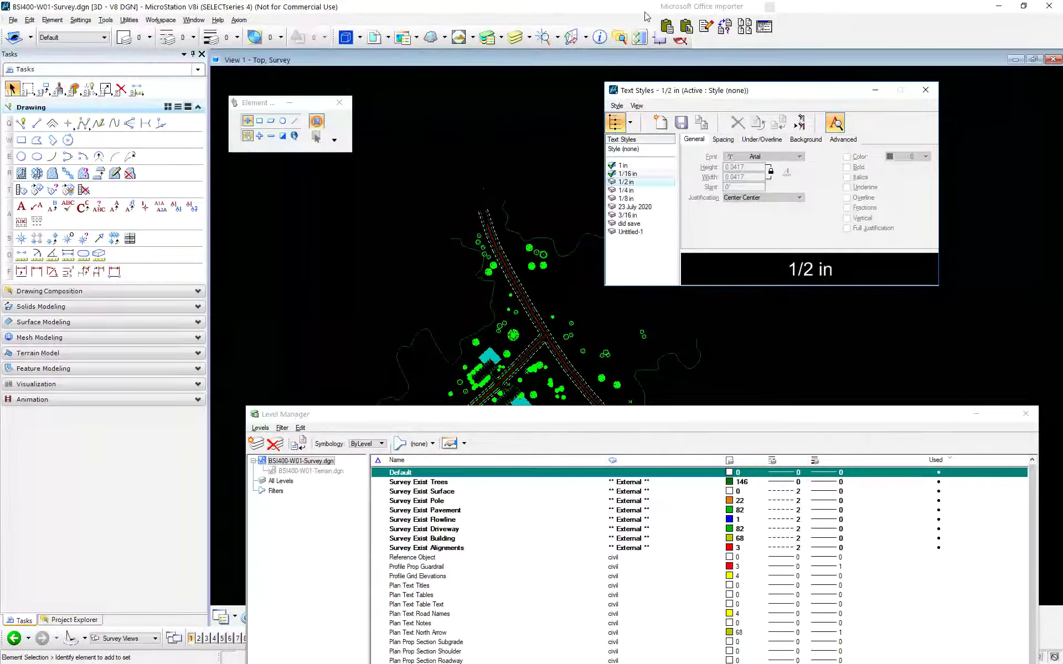
{"action": "key", "text": "Up"}
{"action": "key", "text": "Up"}
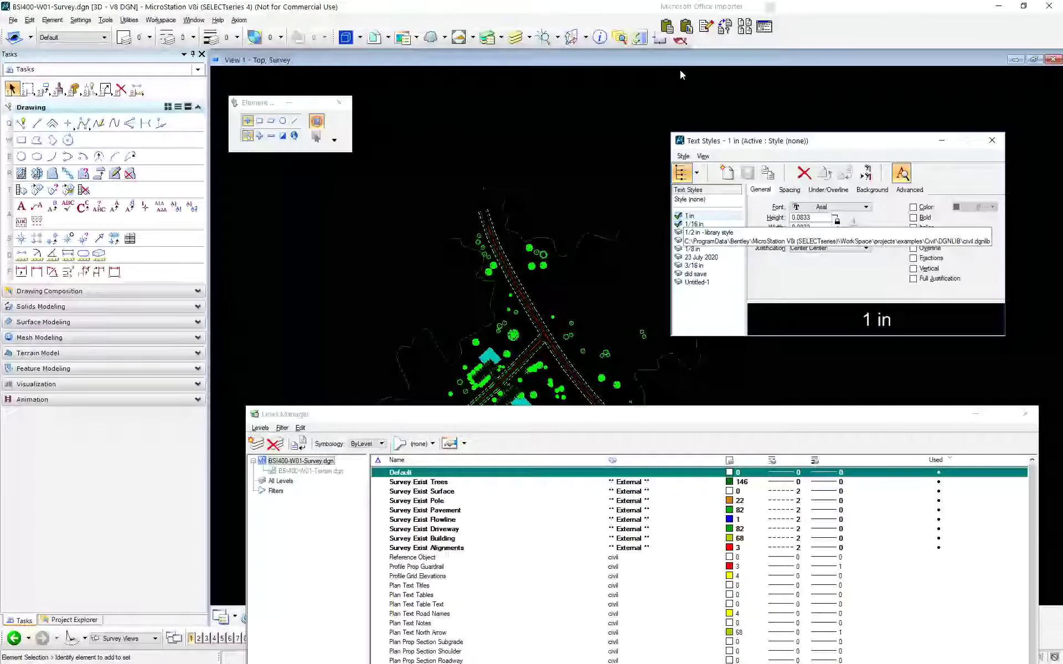
- Examine which style commands are available for the local 1 in style and the 3/16 in library style, and close Text Styles
{"action": "left_click", "coordinate": [696, 173]}
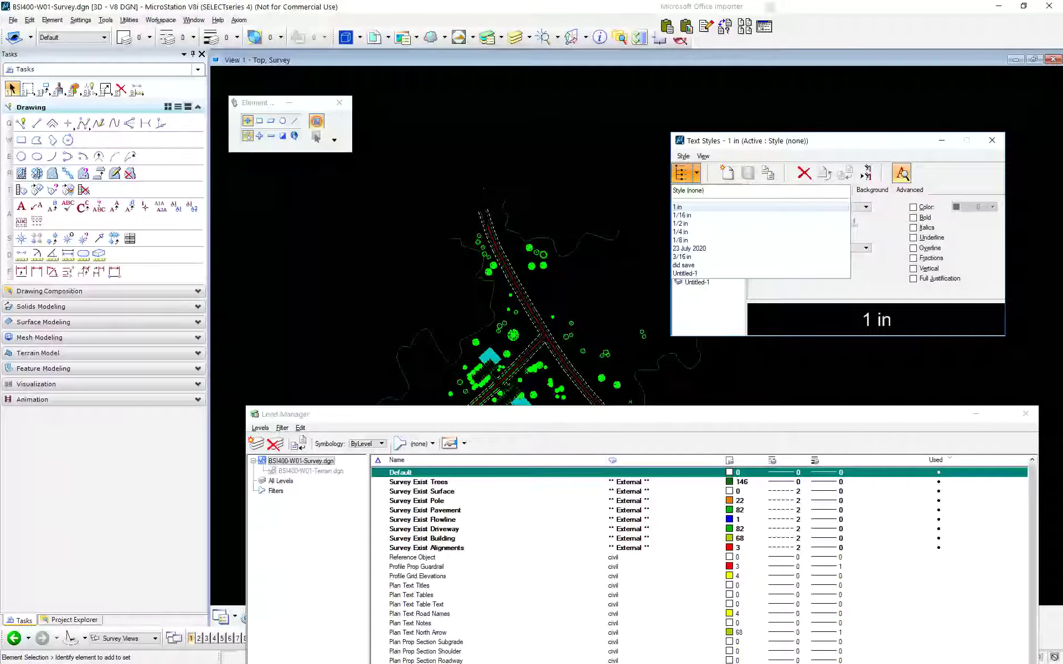
{"action": "left_click", "coordinate": [683, 155]}
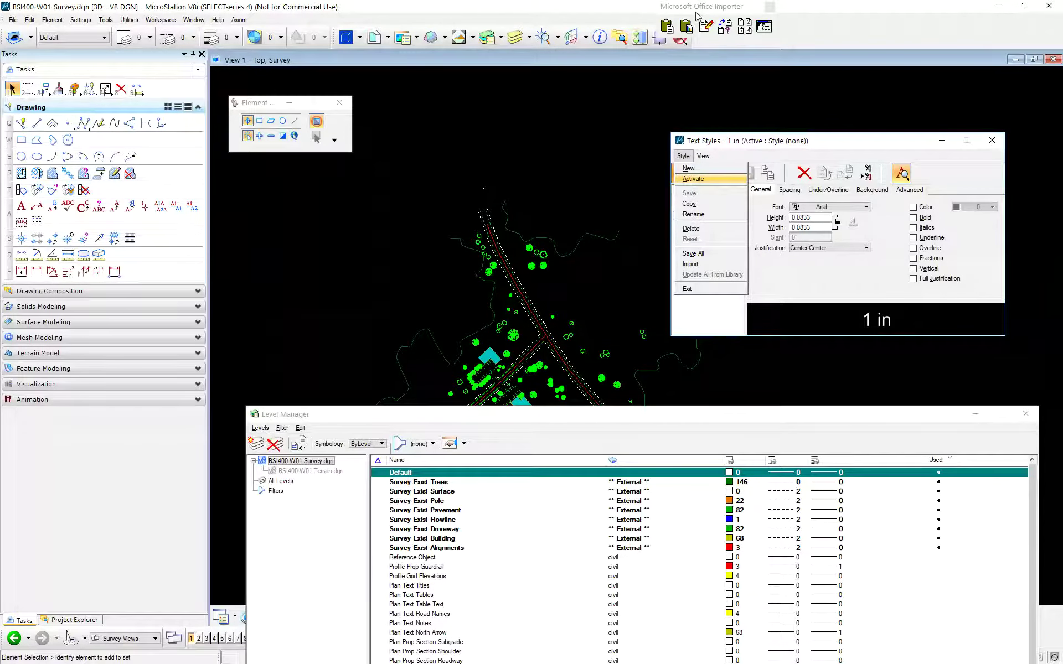
{"action": "key", "text": "Return"}
{"action": "key", "text": "Down"}
{"action": "key", "text": "Down"}
{"action": "key", "text": "Down"}
{"action": "key", "text": "Down"}
{"action": "key", "text": "Down"}
{"action": "key", "text": "Down"}
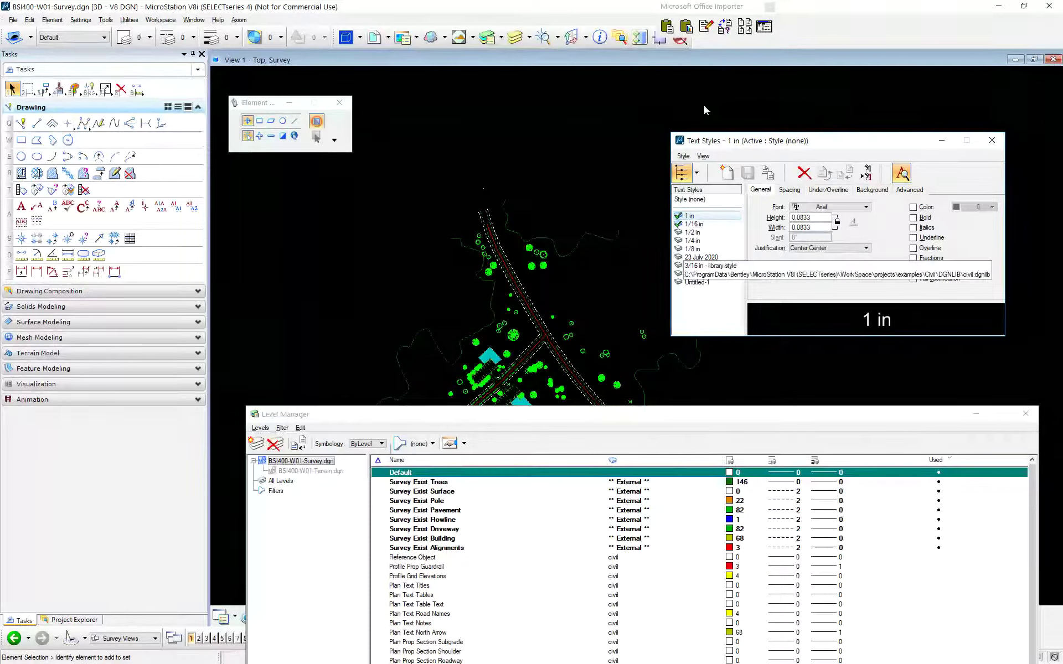
{"action": "key", "text": "alt+s"}
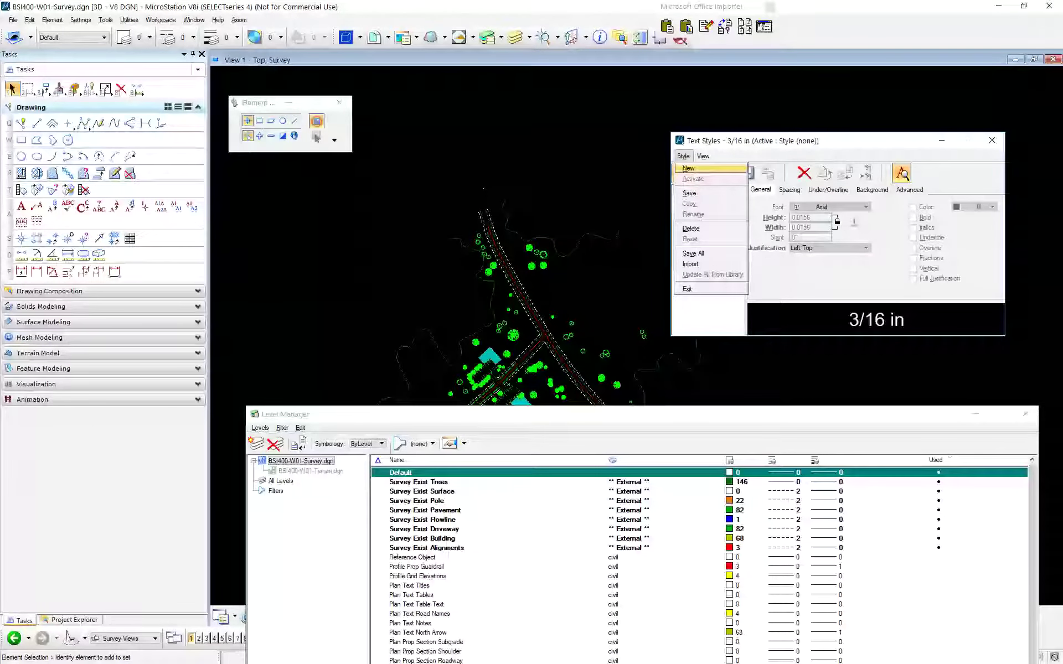
{"action": "key", "text": "Escape"}
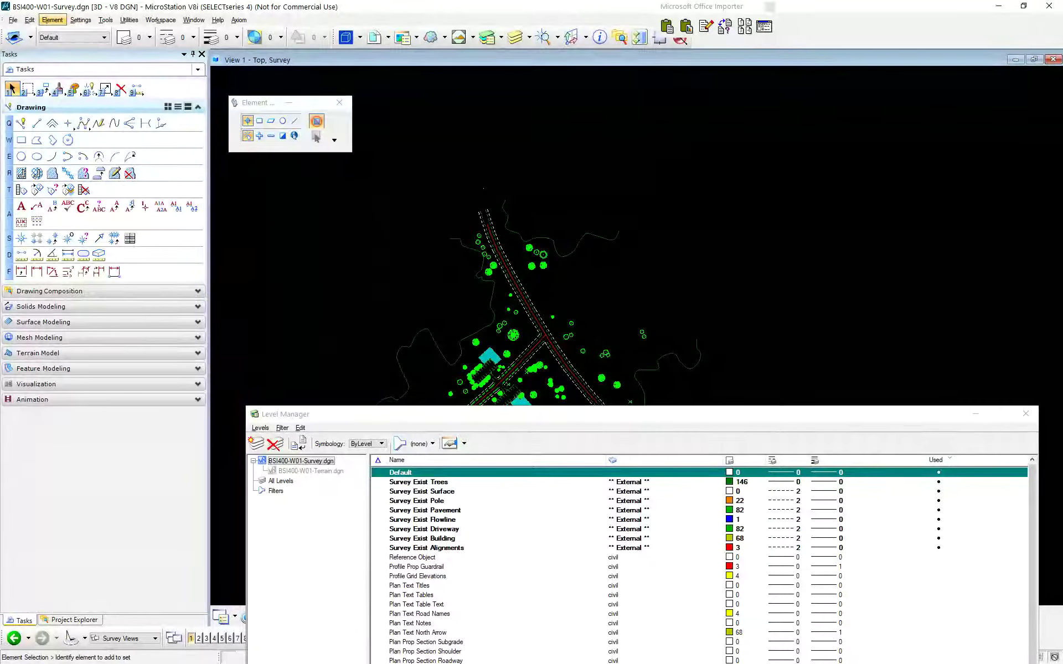
- Switch back to the recently used civil.dgnlib library file
{"action": "left_click", "coordinate": [52, 19]}
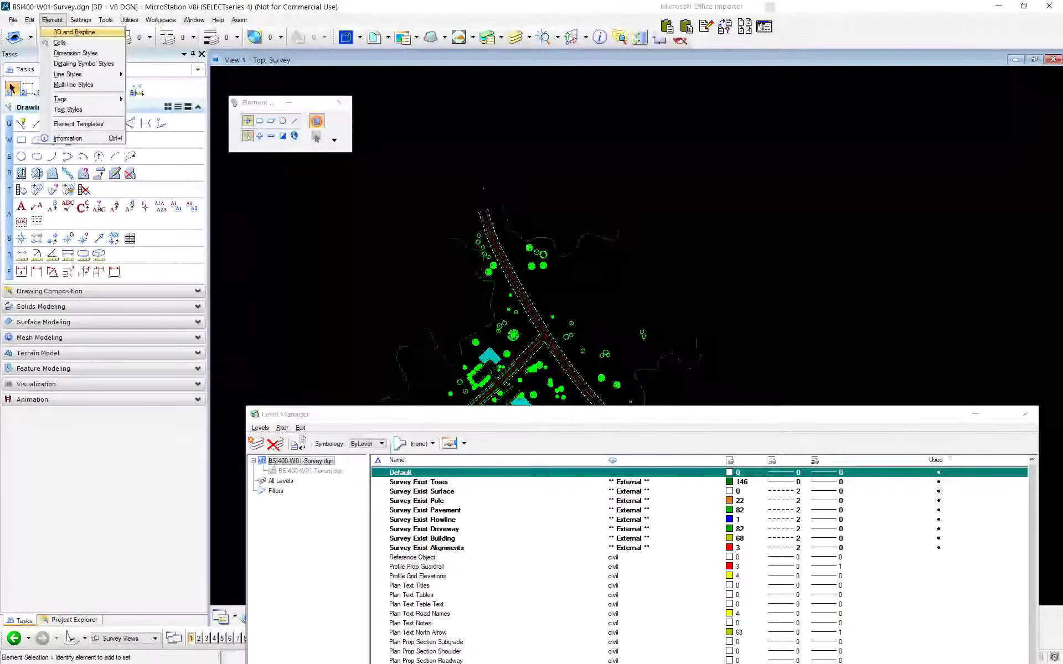
{"action": "mouse_move", "coordinate": [13, 20]}
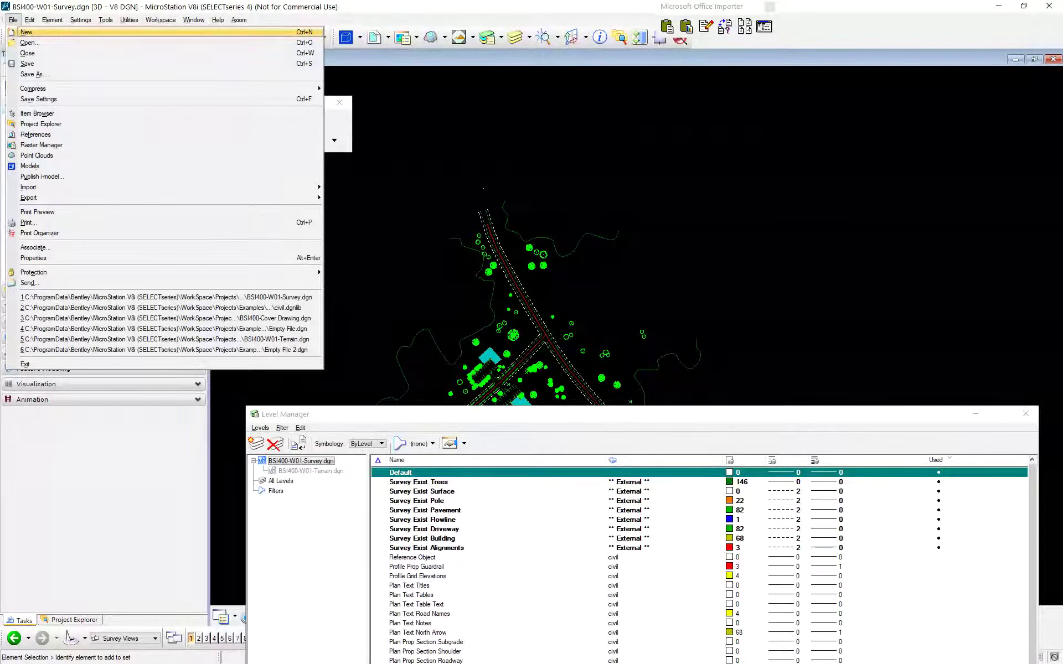
{"action": "key", "text": "Down"}
{"action": "key", "text": "Down"}
{"action": "key", "text": "Down"}
{"action": "key", "text": "Down"}
{"action": "key", "text": "Down"}
{"action": "key", "text": "Down"}
{"action": "key", "text": "Down"}
{"action": "key", "text": "Down"}
{"action": "key", "text": "Down"}
{"action": "key", "text": "Down"}
{"action": "key", "text": "Down"}
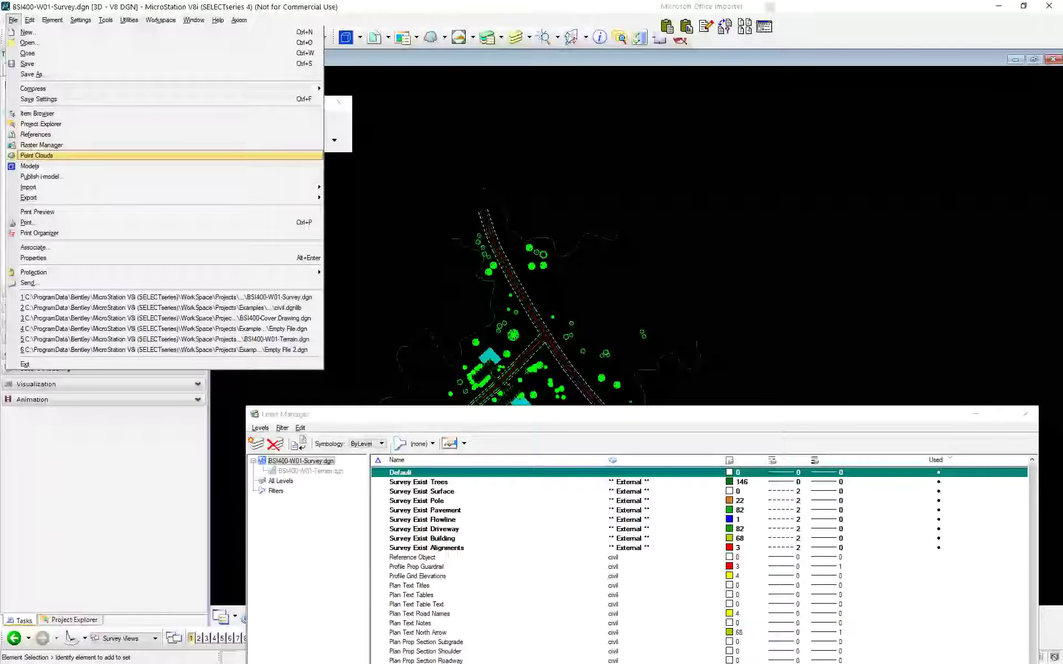
{"action": "key", "text": "2"}
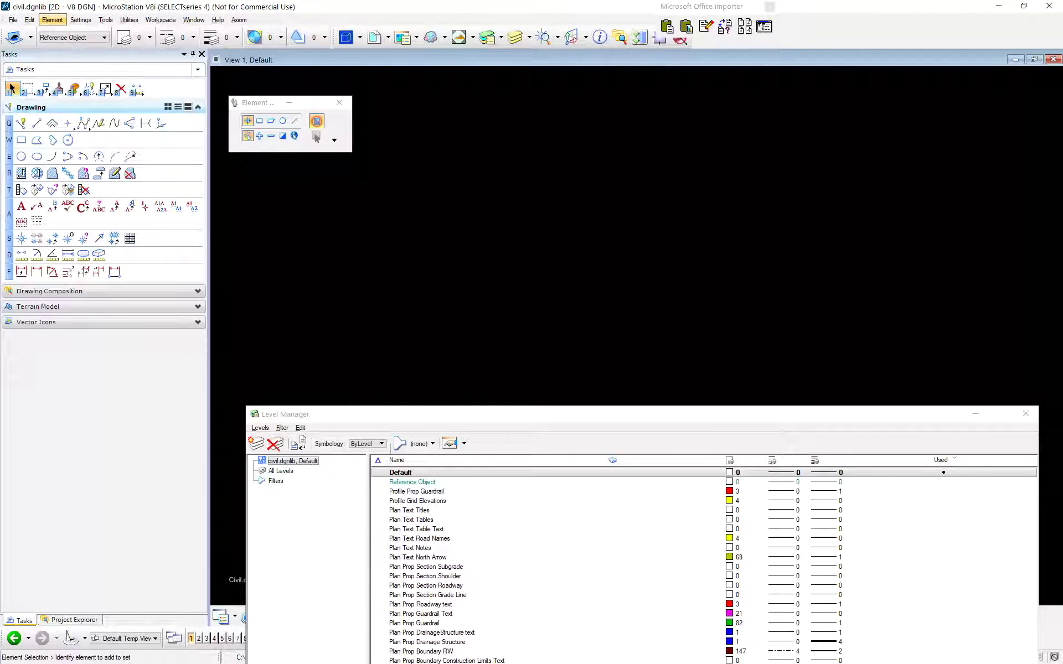
- Open the Line Style Editor, check where a new line style library would be created, cancel the creation, and put the editor away
{"action": "key", "text": "Down"}
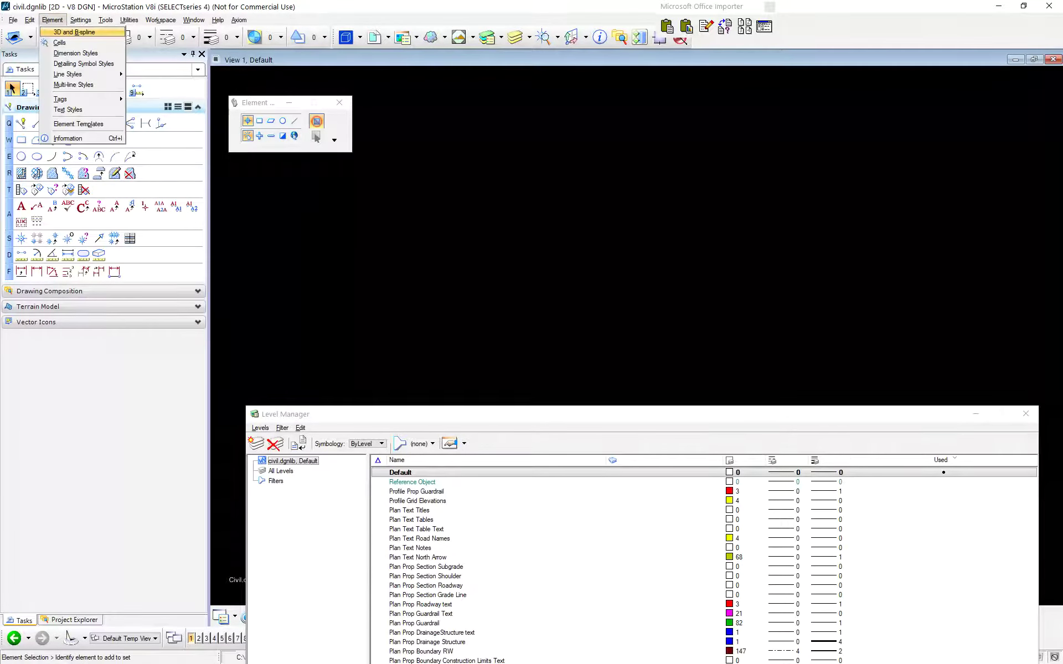
{"action": "key", "text": "Down"}
{"action": "key", "text": "Down"}
{"action": "key", "text": "Down"}
{"action": "key", "text": "Down"}
{"action": "key", "text": "Right"}
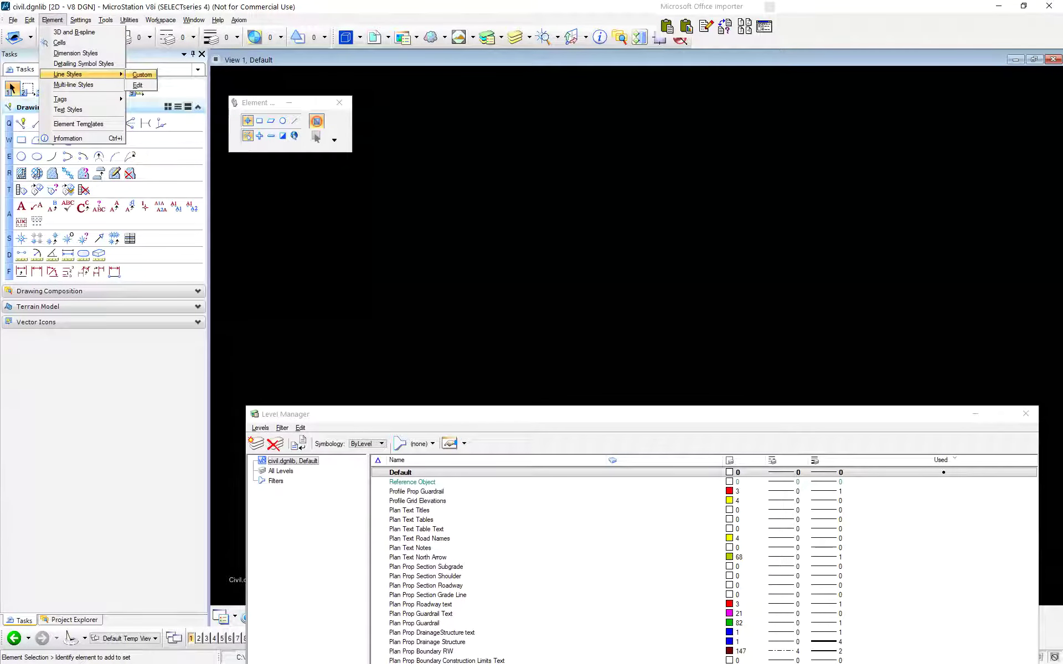
{"action": "key", "text": "Down"}
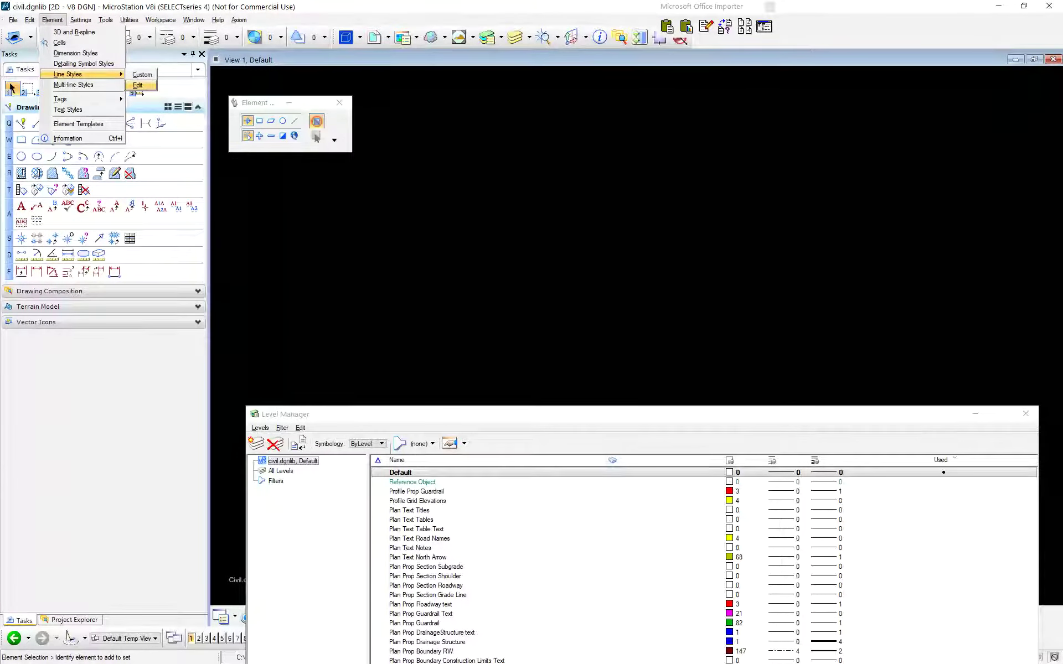
{"action": "key", "text": "Return"}
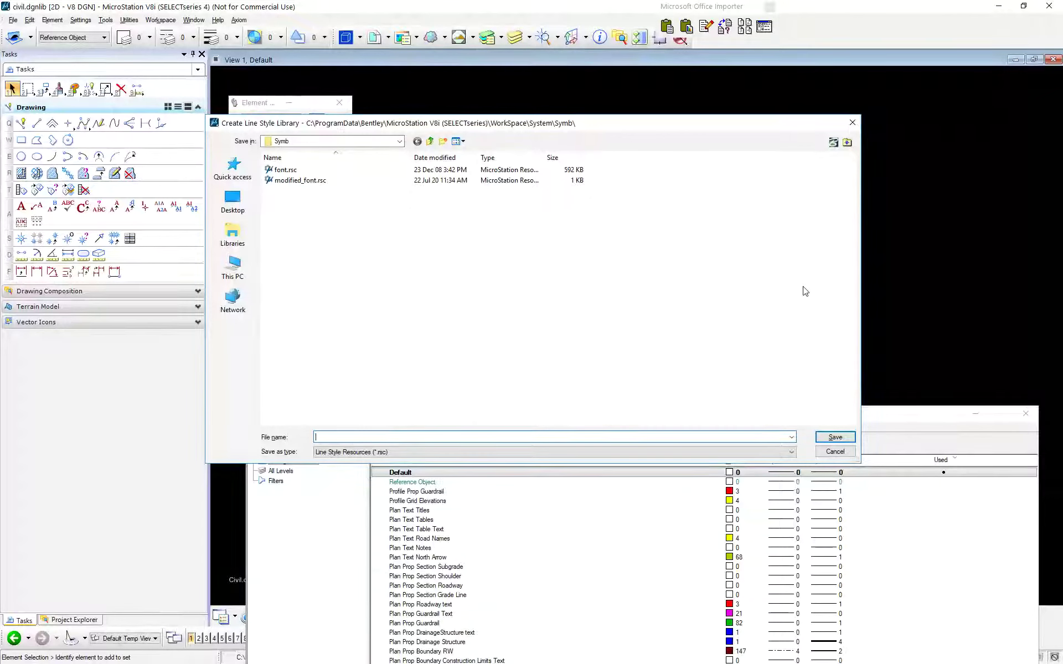
{"action": "key", "text": "Escape"}
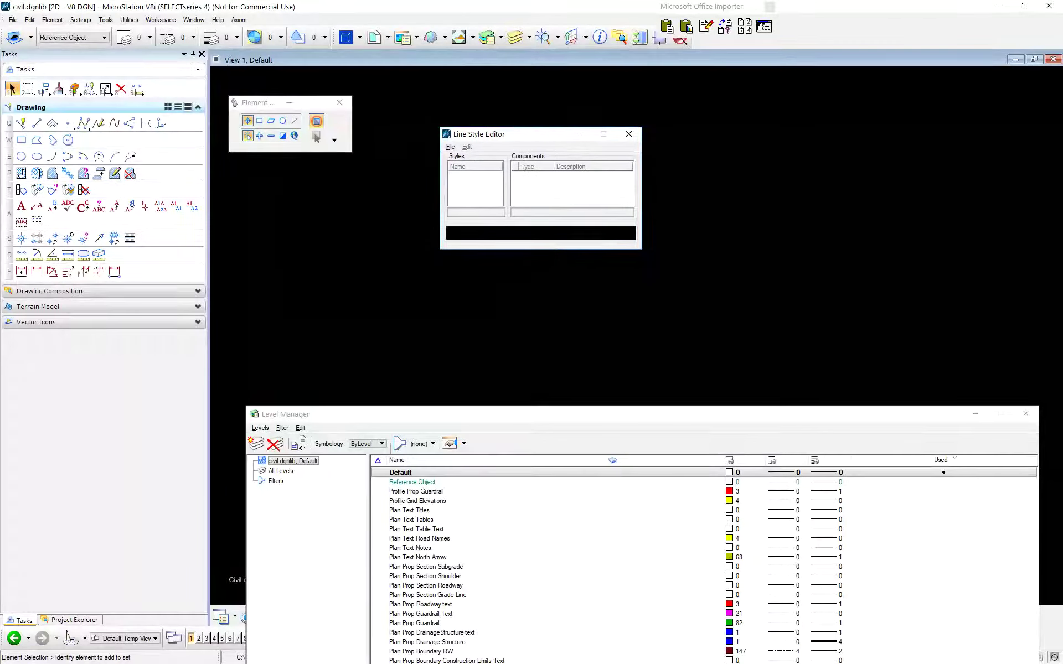
{"action": "left_click", "coordinate": [578, 134]}
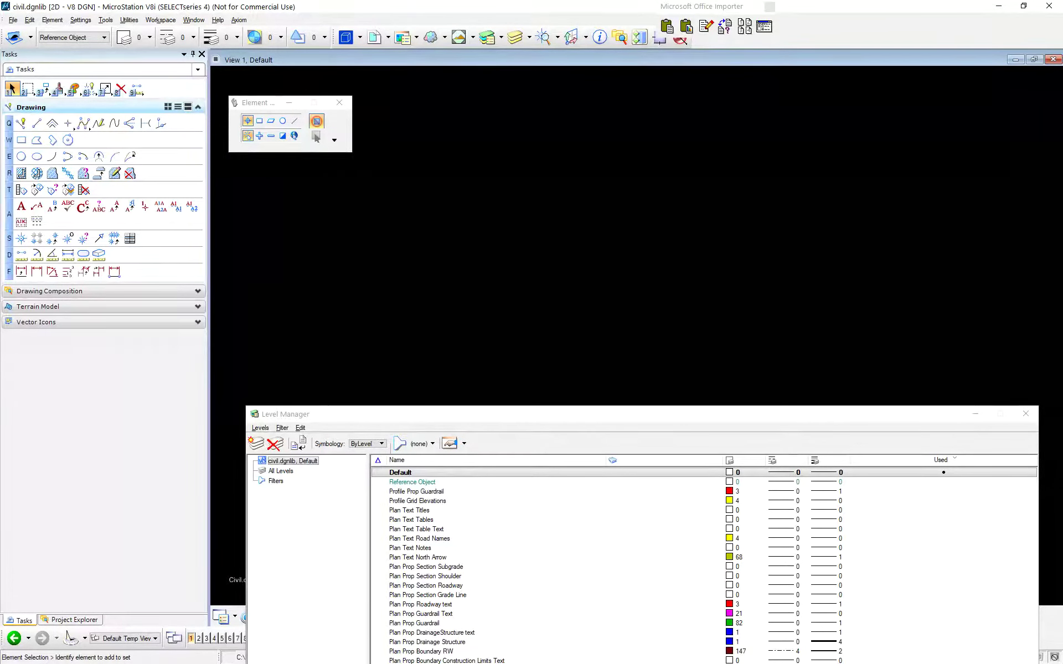
- Check the custom line styles available in the library file, and close the Line Styles dialog
{"action": "left_click", "coordinate": [52, 20]}
{"action": "mouse_move", "coordinate": [83, 74]}
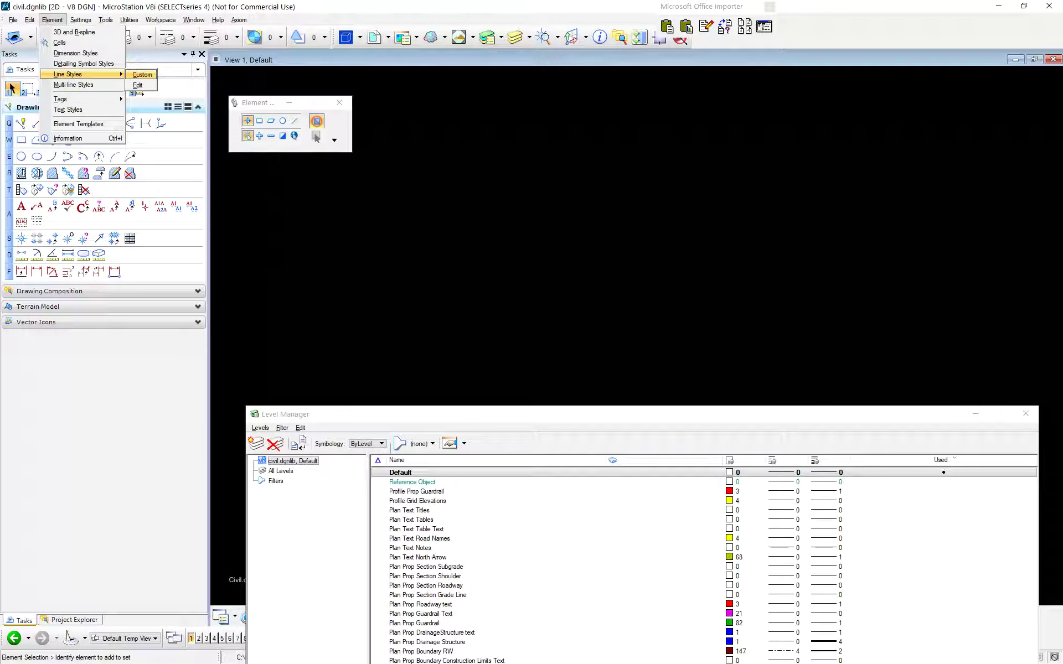
{"action": "left_click", "coordinate": [141, 74]}
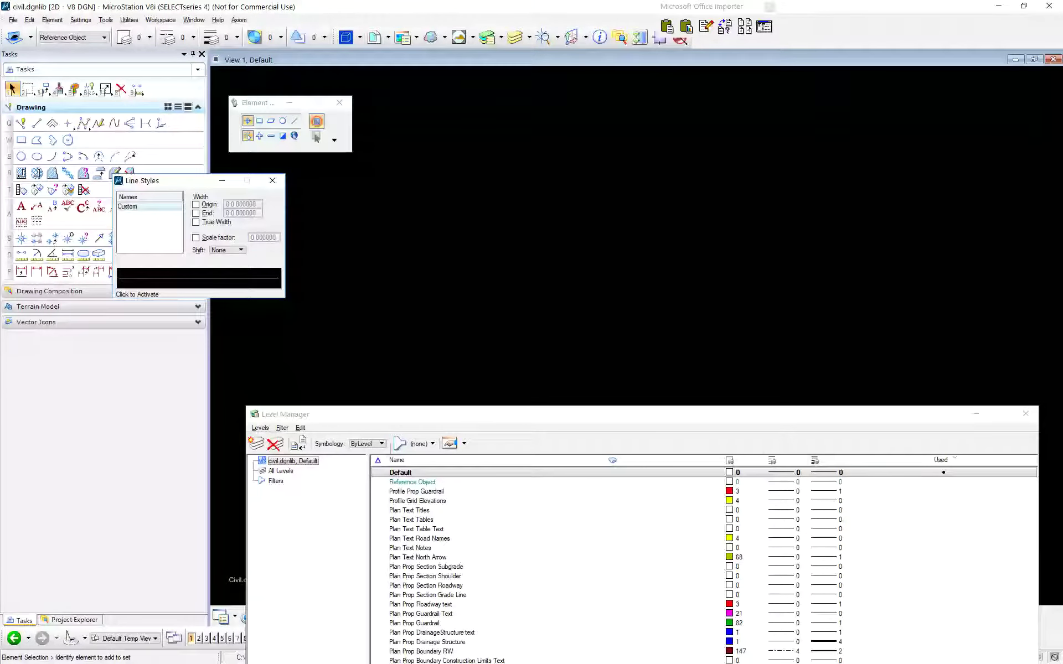
{"action": "left_click_drag", "start_coordinate": [171, 180], "coordinate": [606, 104]}
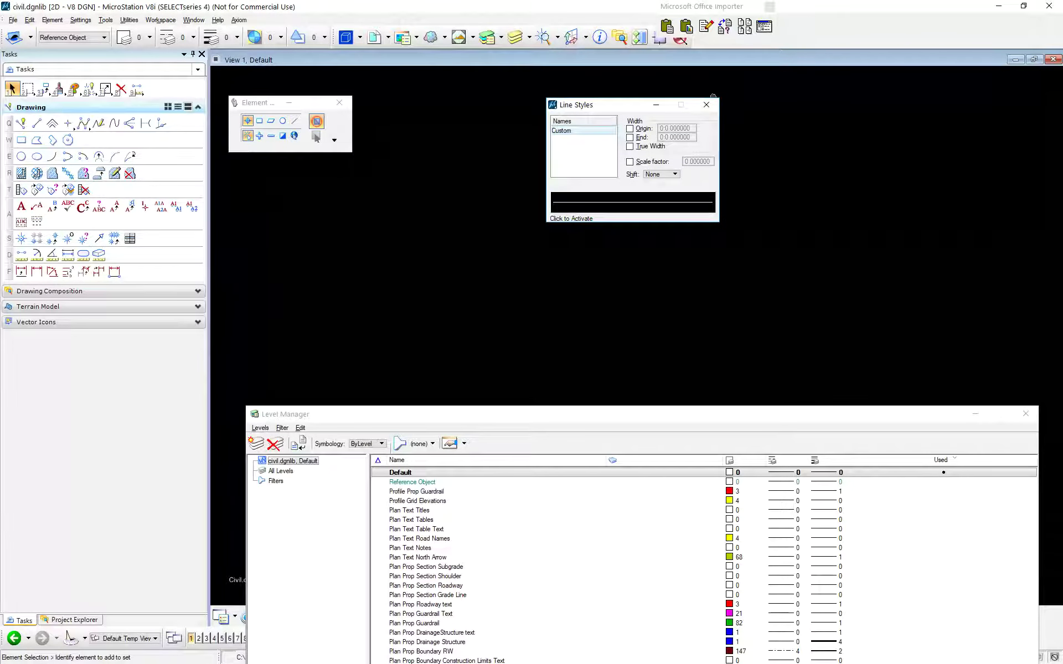
{"action": "left_click", "coordinate": [708, 104]}
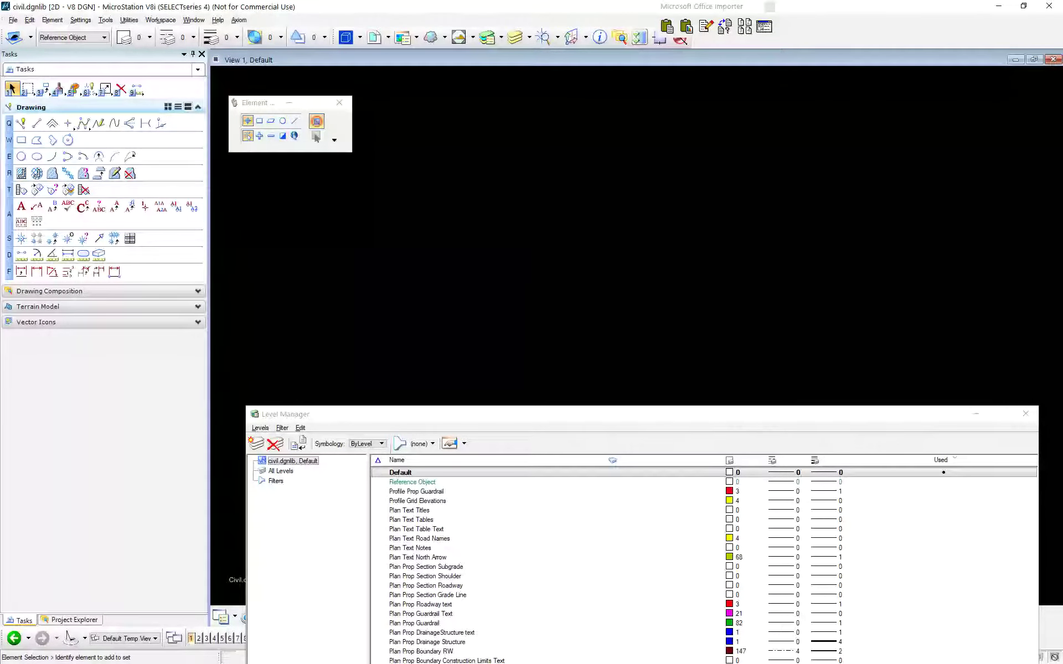
- Open the Dimension Styles dialog for civil.dgnlib
{"action": "key", "text": "alt+l"}
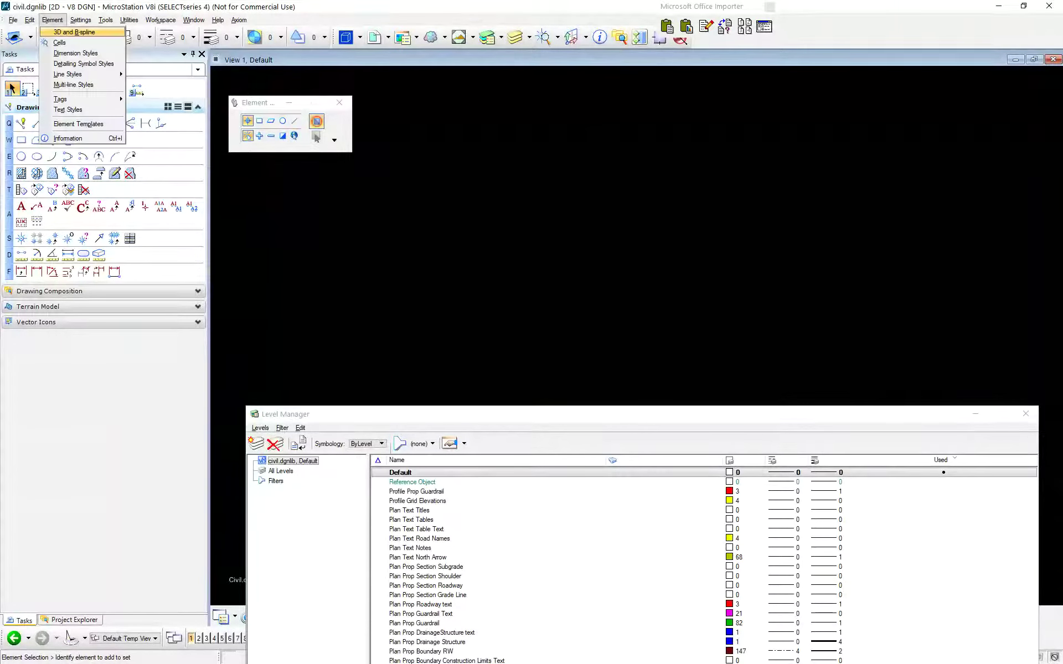
{"action": "key", "text": "Down"}
{"action": "key", "text": "Down"}
{"action": "key", "text": "Down"}
{"action": "key", "text": "Down"}
{"action": "key", "text": "Right"}
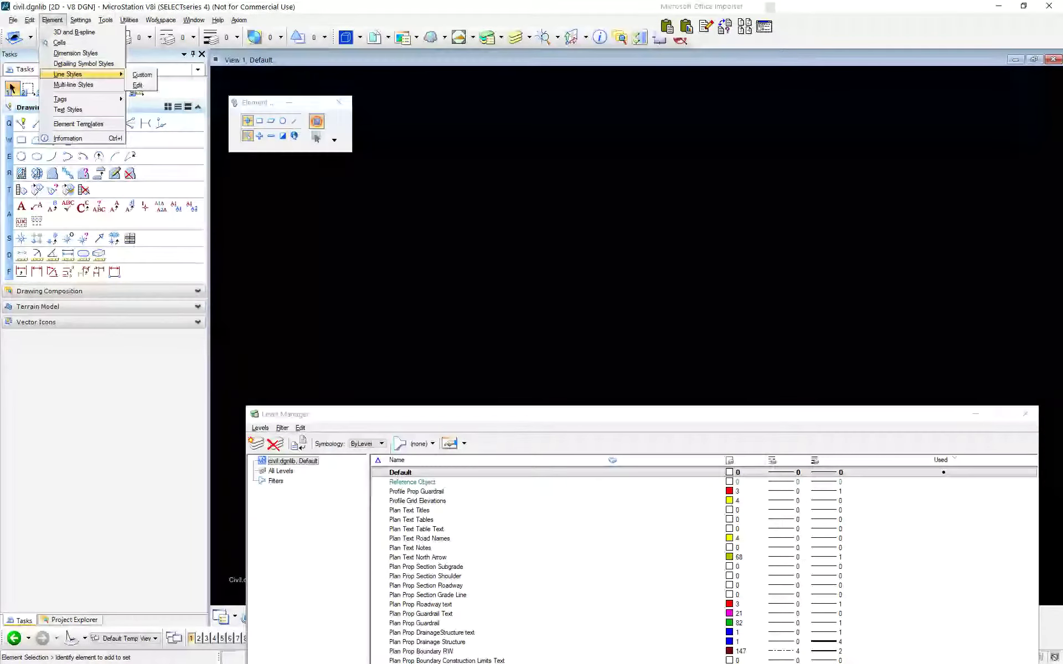
{"action": "key", "text": "Left"}
{"action": "key", "text": "Down"}
{"action": "key", "text": "Down"}
{"action": "key", "text": "Down"}
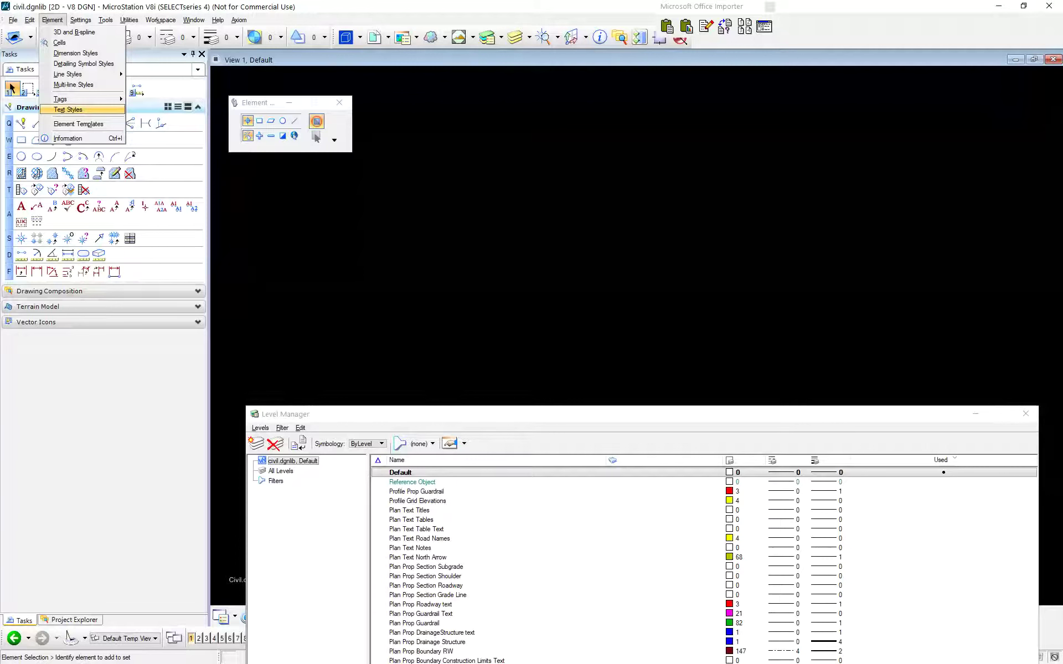
{"action": "key", "text": "Up"}
{"action": "key", "text": "Up"}
{"action": "key", "text": "Up"}
{"action": "key", "text": "Up"}
{"action": "key", "text": "Up"}
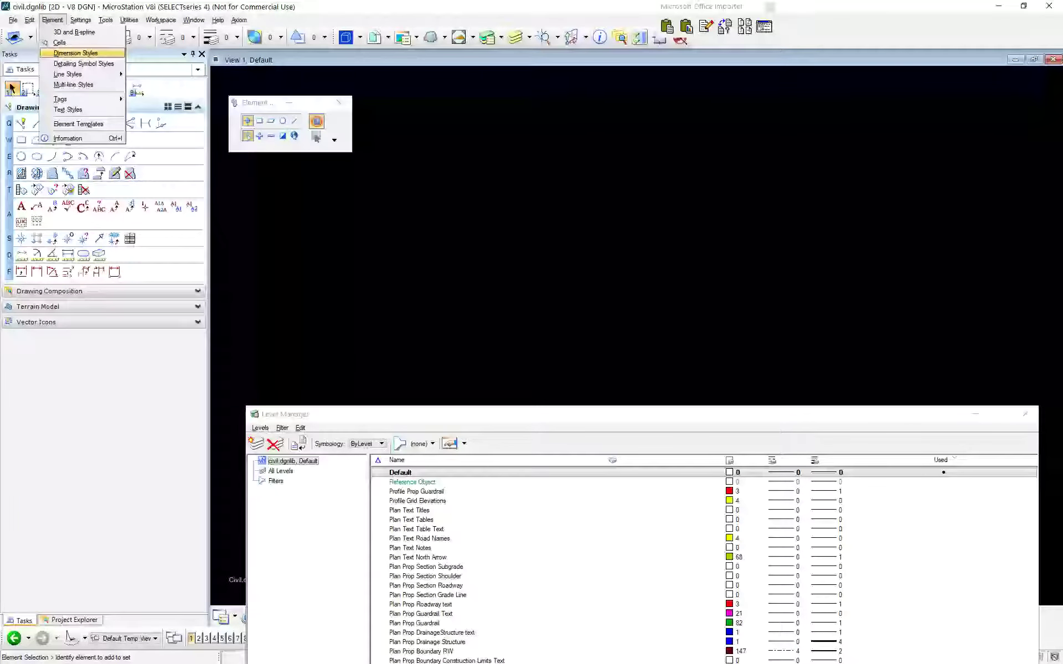
{"action": "key", "text": "Return"}
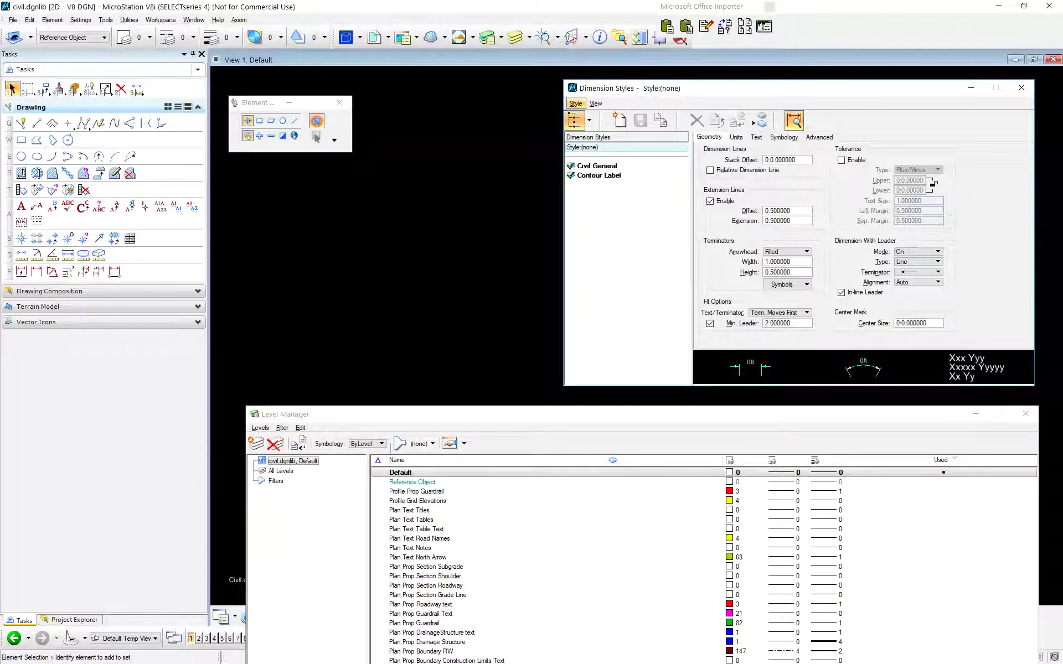
- Review the commands available for managing dimension styles without running any of them
{"action": "left_click", "coordinate": [575, 104]}
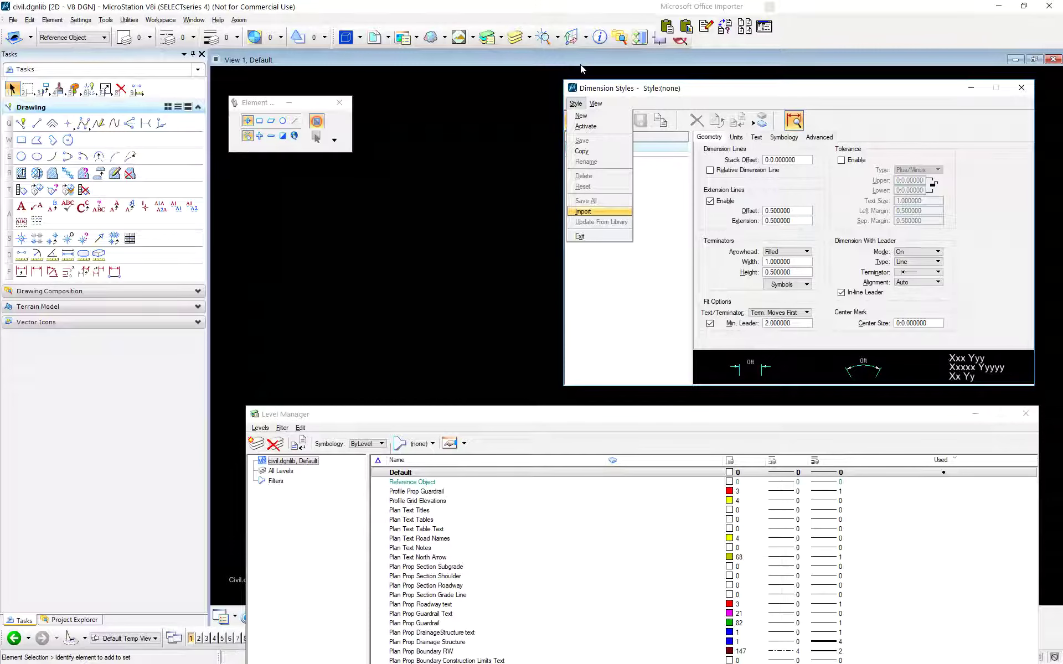
{"action": "key", "text": "Up"}
{"action": "key", "text": "Up"}
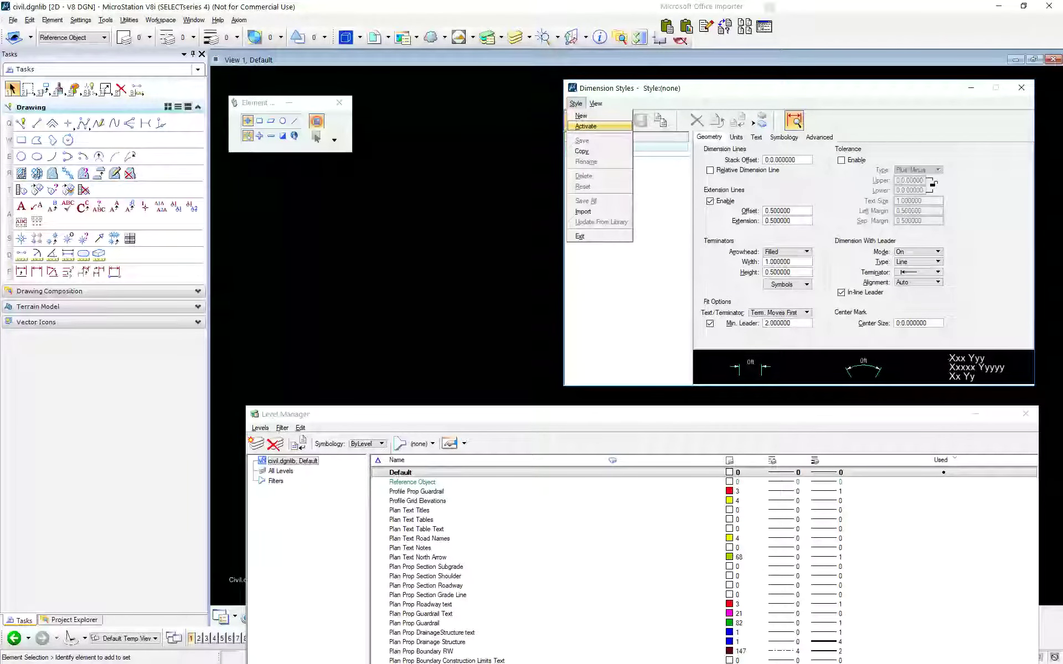
{"action": "key", "text": "Escape"}
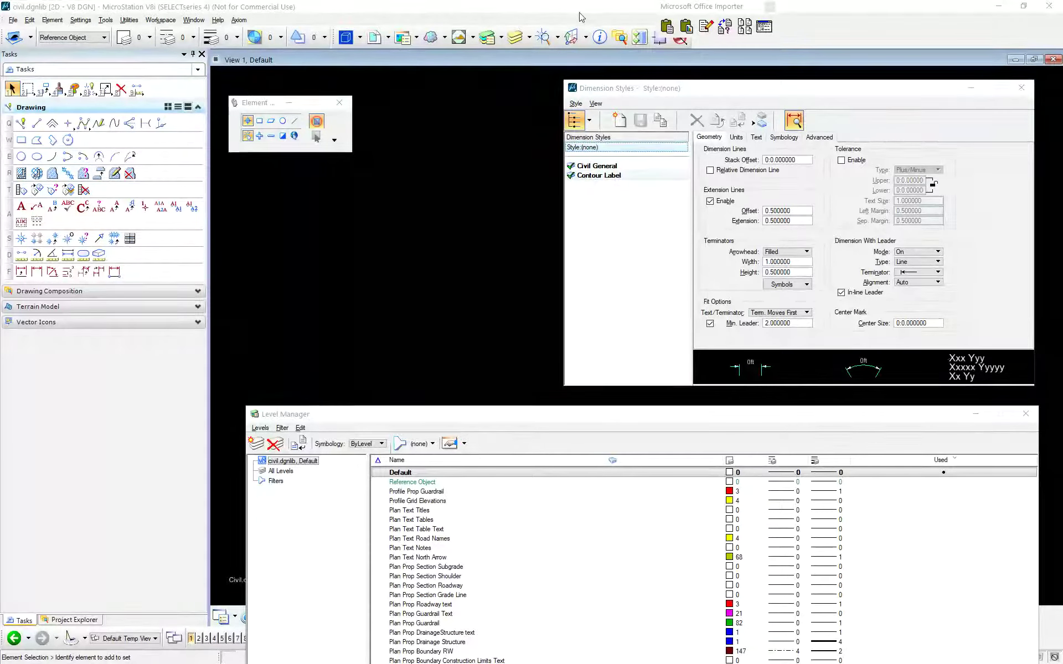
- Create a new dimension style named 23 July 2020 and save it
{"action": "left_click", "coordinate": [575, 103]}
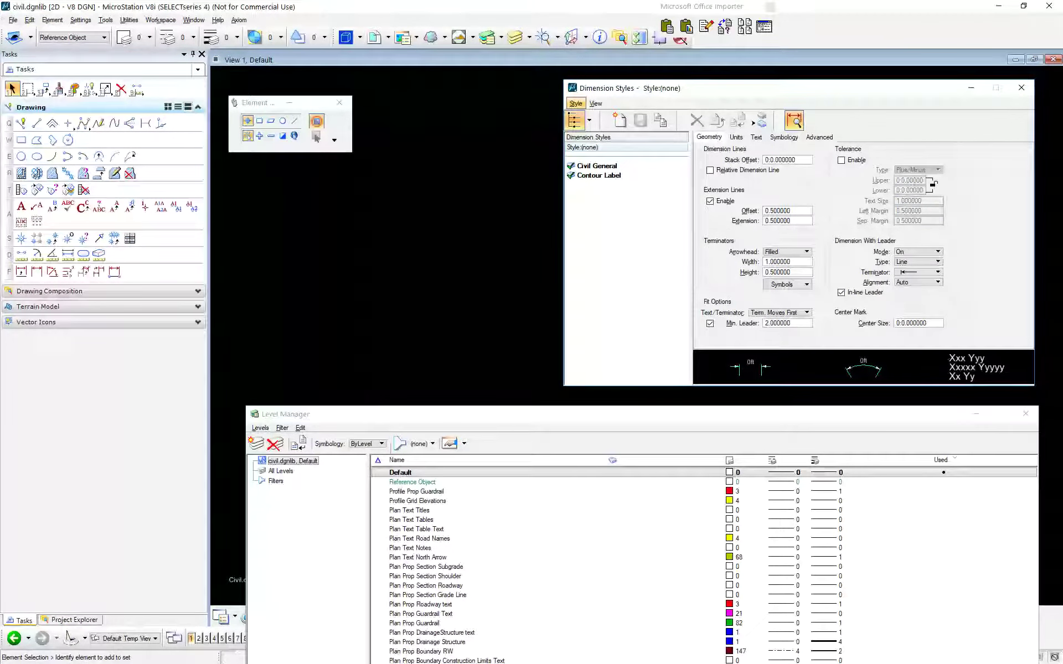
{"action": "key", "text": "ctrl+n"}
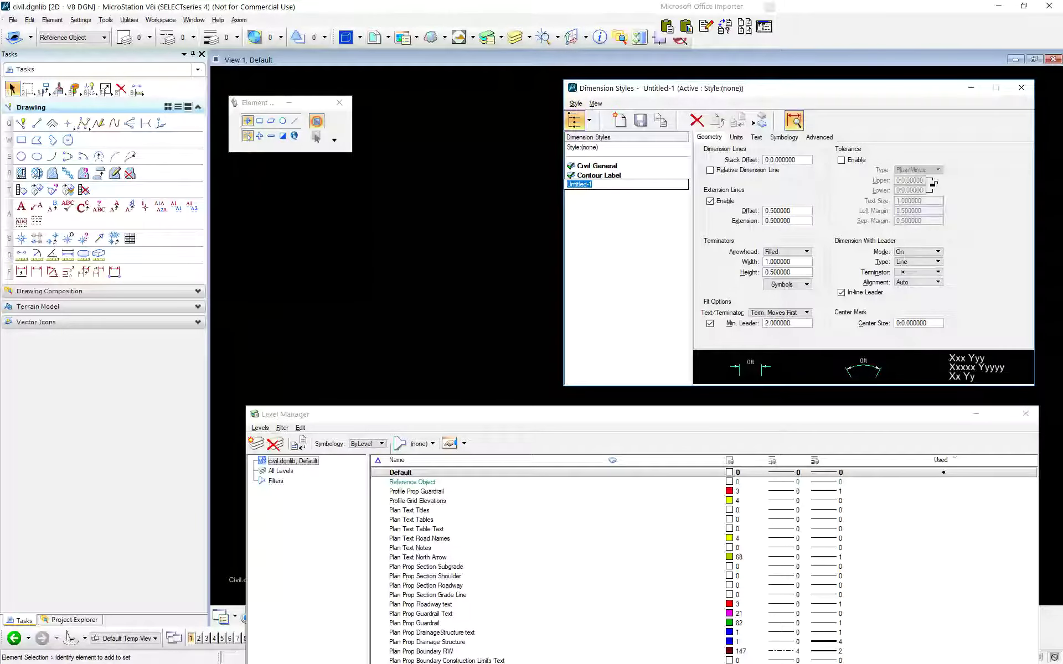
{"action": "type", "text": "23 July 2020"}
{"action": "key", "text": "Return"}
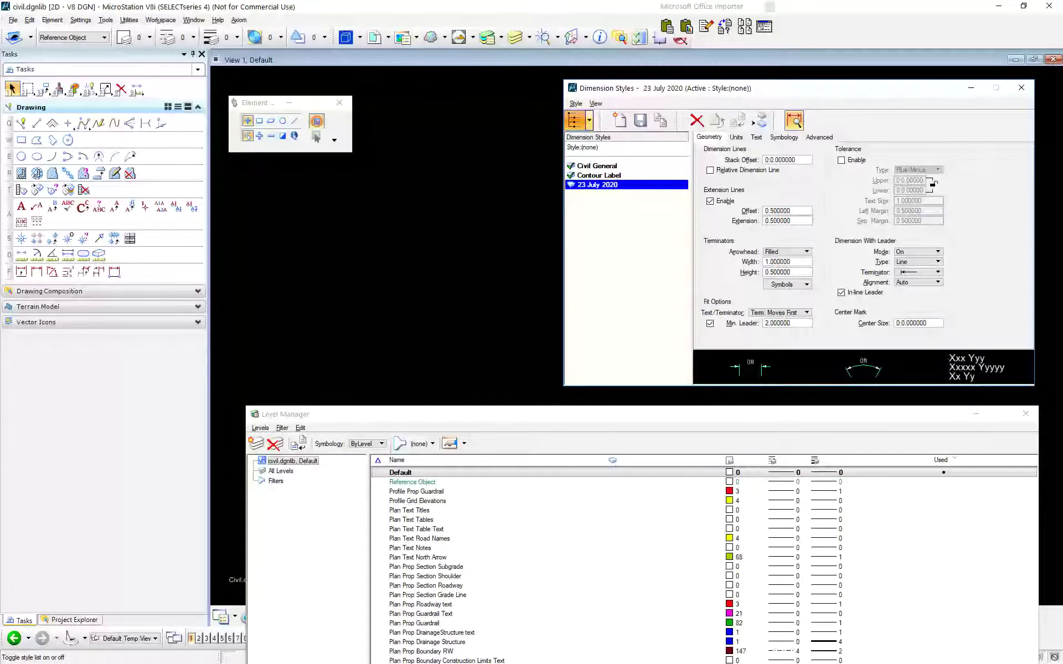
{"action": "left_click", "coordinate": [639, 120]}
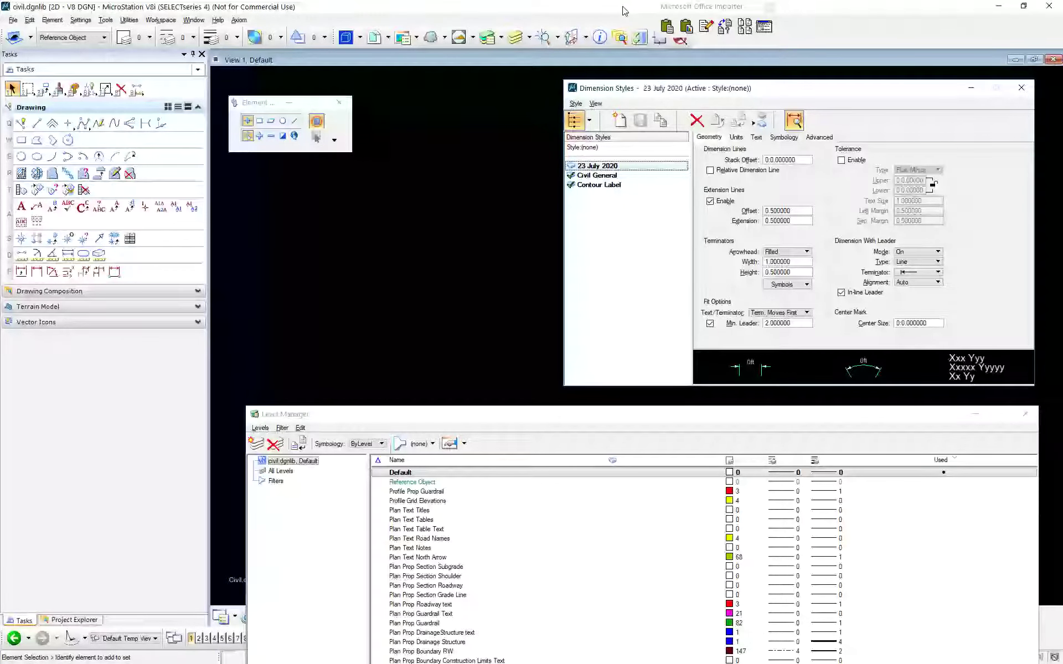
- Examine the options for remapping elements from the 23 July 2020 dimension style, and leave its dialog
{"action": "right_click", "coordinate": [631, 161]}
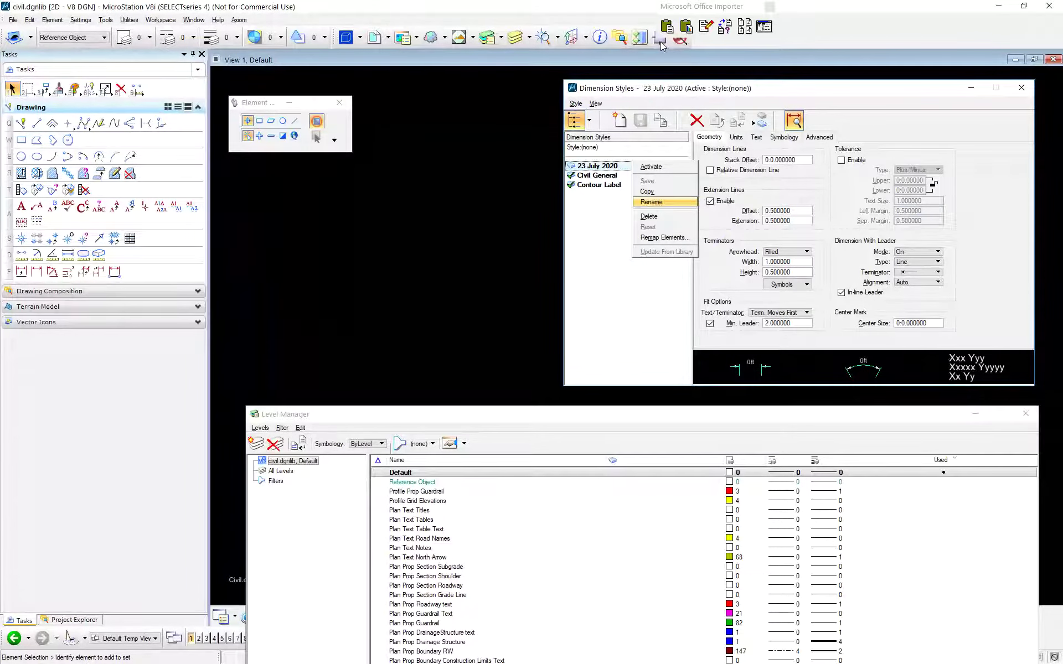
{"action": "key", "text": "Down"}
{"action": "key", "text": "Down"}
{"action": "key", "text": "Down"}
{"action": "key", "text": "Return"}
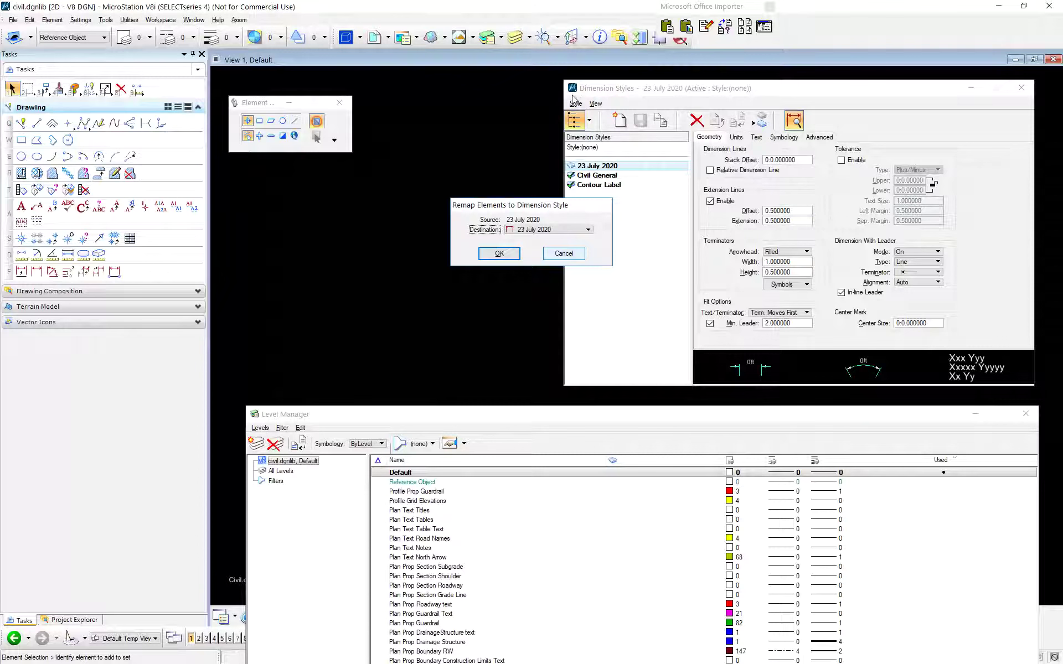
{"action": "key", "text": "Return"}
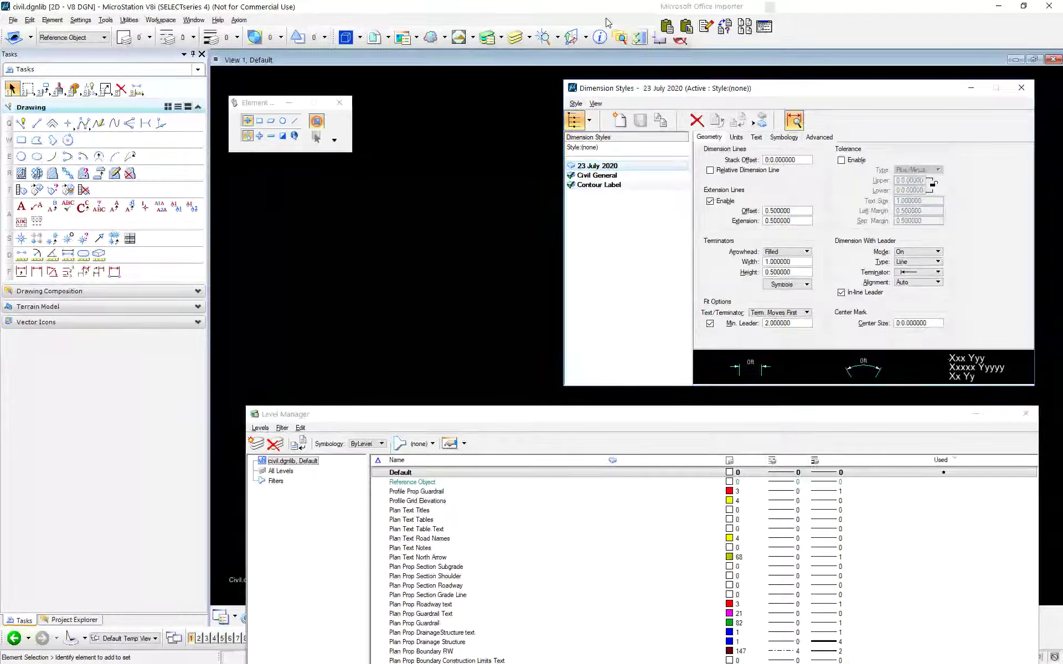
{"action": "key", "text": "alt+s"}
{"action": "key", "text": "Escape"}
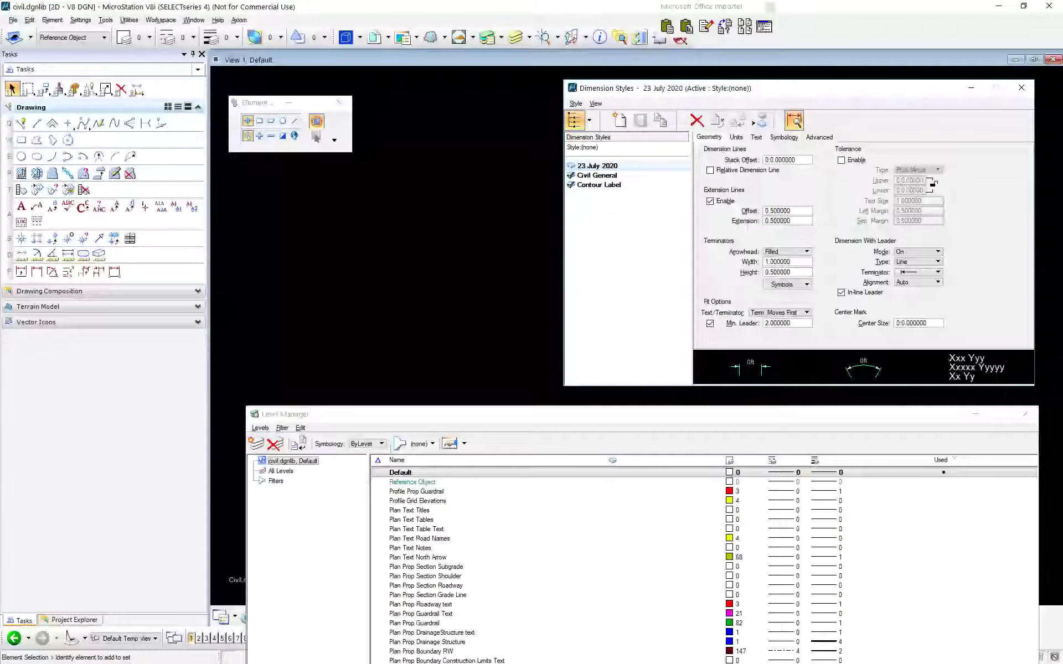
- Save the settings of civil.dgnlib
{"action": "key", "text": "alt+f"}
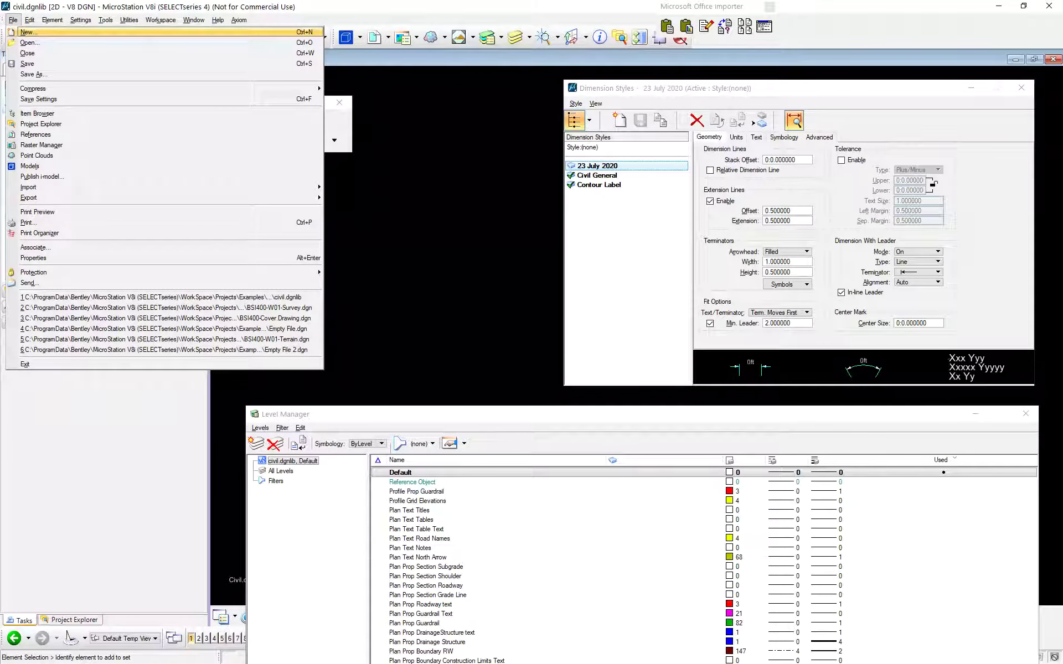
{"action": "key", "text": "Escape"}
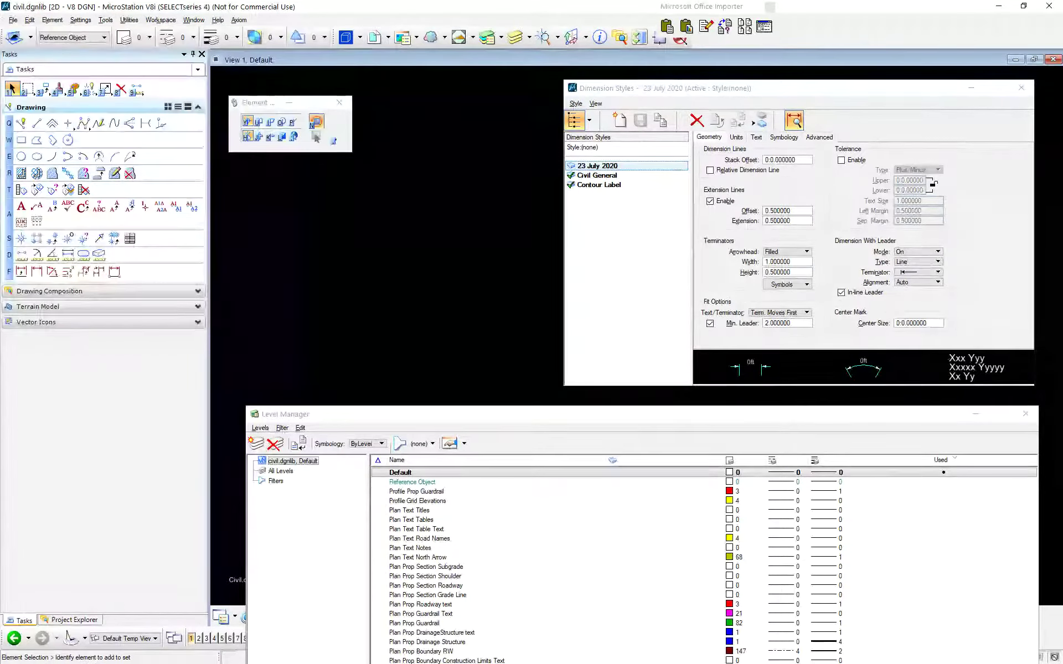
{"action": "key", "text": "Down"}
{"action": "key", "text": "Down"}
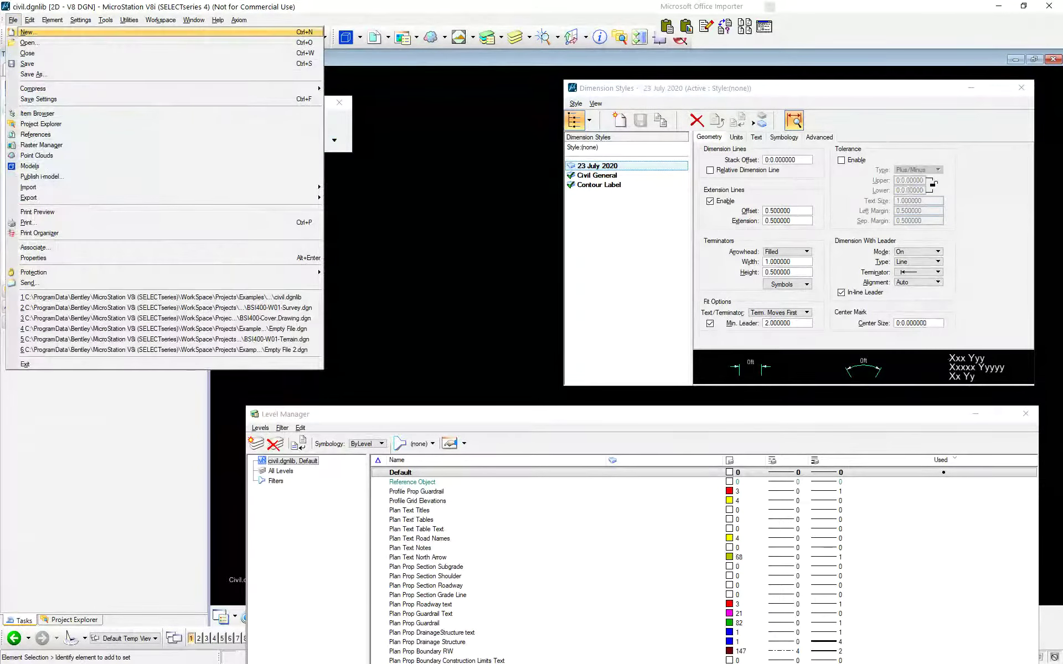
{"action": "key", "text": "Down"}
{"action": "key", "text": "Down"}
{"action": "key", "text": "Down"}
{"action": "key", "text": "Down"}
{"action": "key", "text": "Down"}
{"action": "key", "text": "Down"}
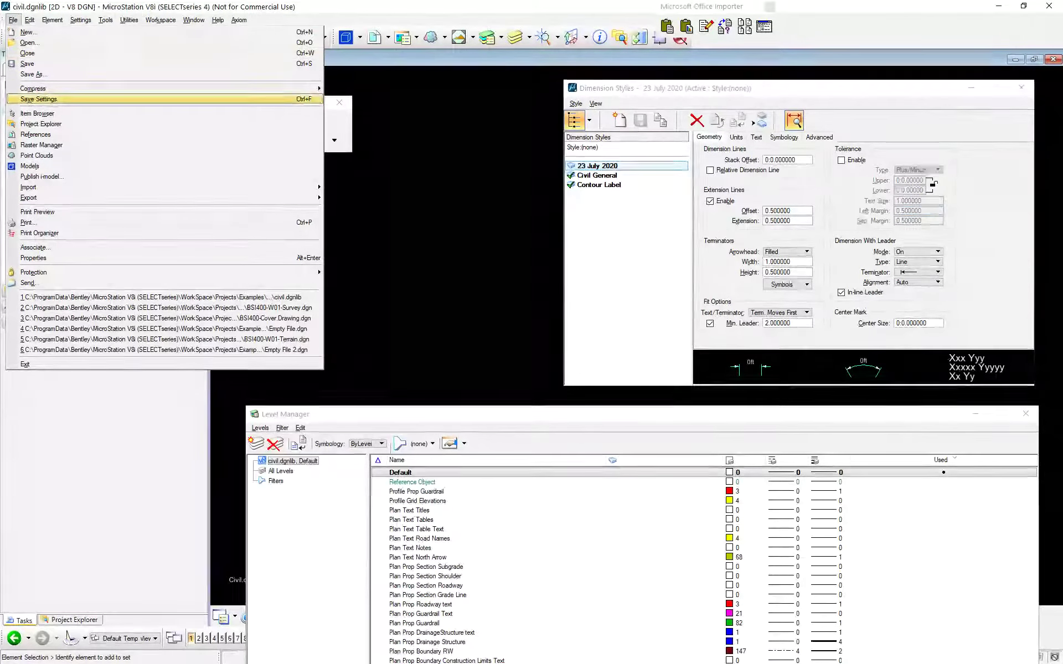
{"action": "key", "text": "Return"}
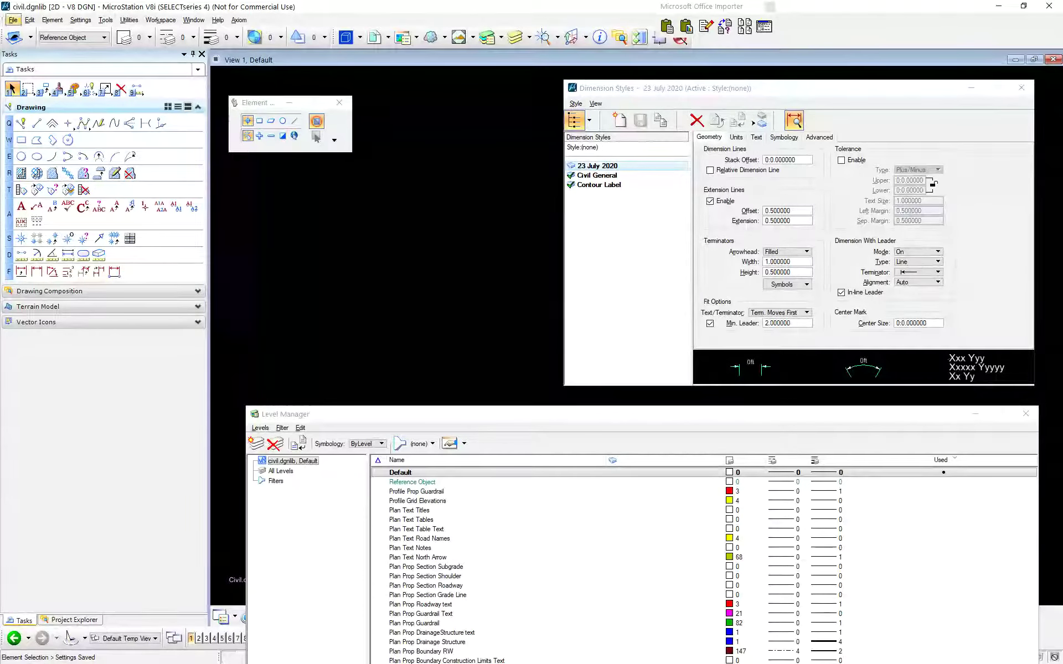
{"action": "left_click", "coordinate": [12, 20]}
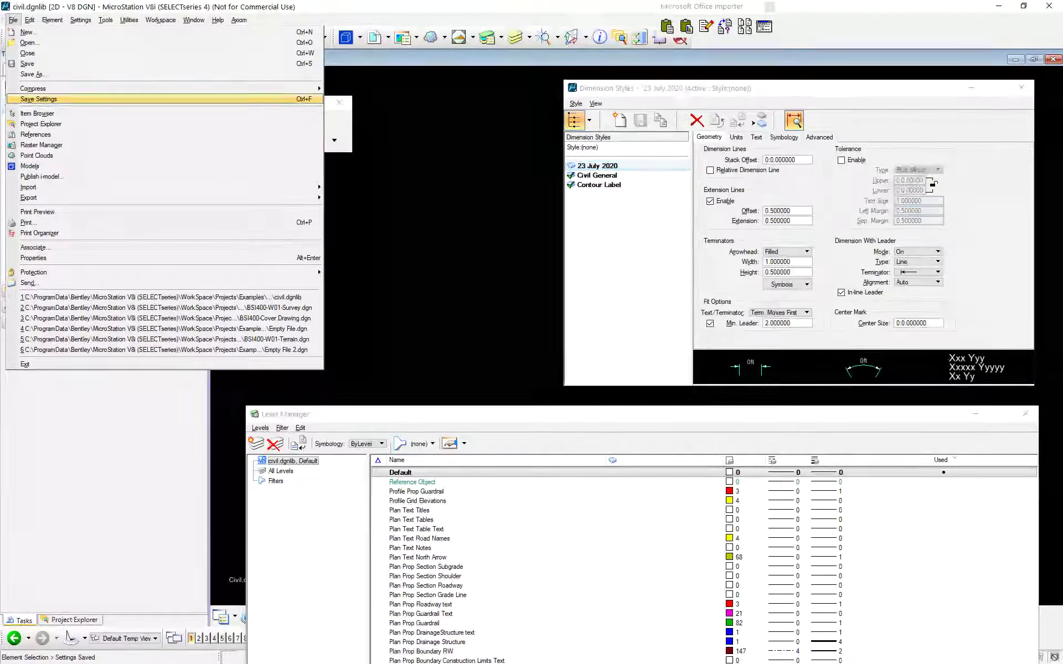
{"action": "key", "text": "Down"}
{"action": "key", "text": "Down"}
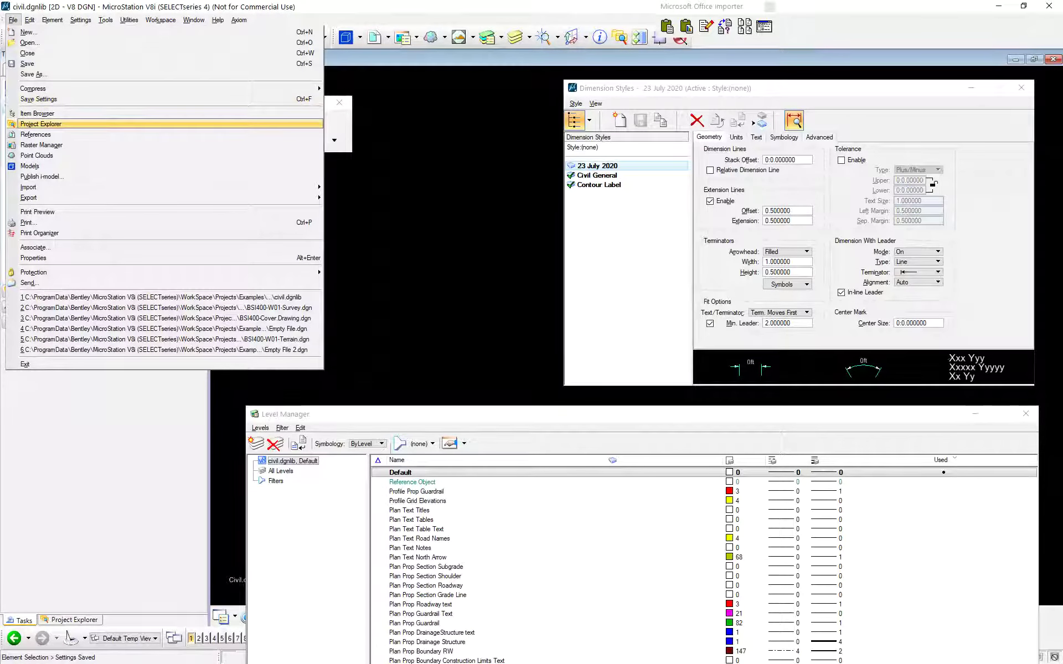
{"action": "key", "text": "Escape"}
- Save the settings with the filedesign key-in, and leave the key-in browser
{"action": "key", "text": "Return"}
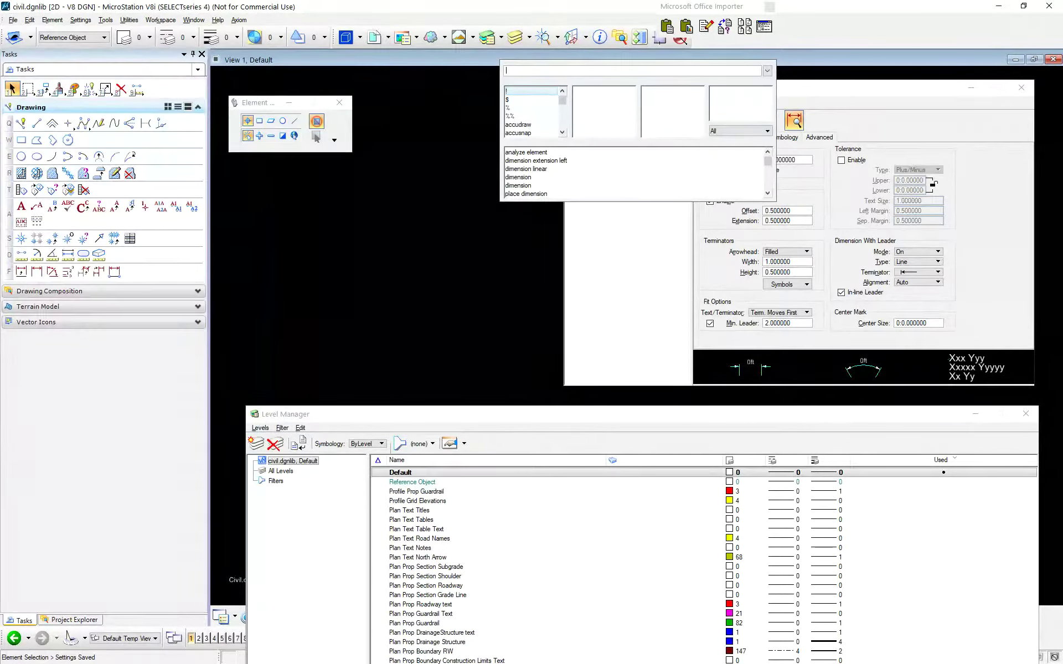
{"action": "type", "text": "filedesign"}
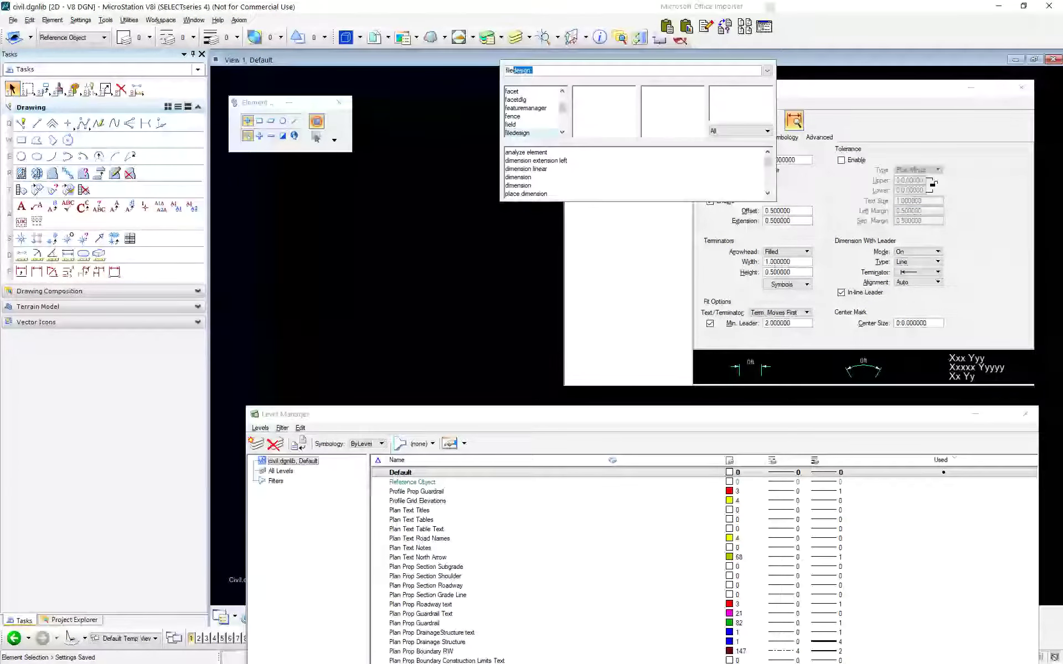
{"action": "key", "text": "Return"}
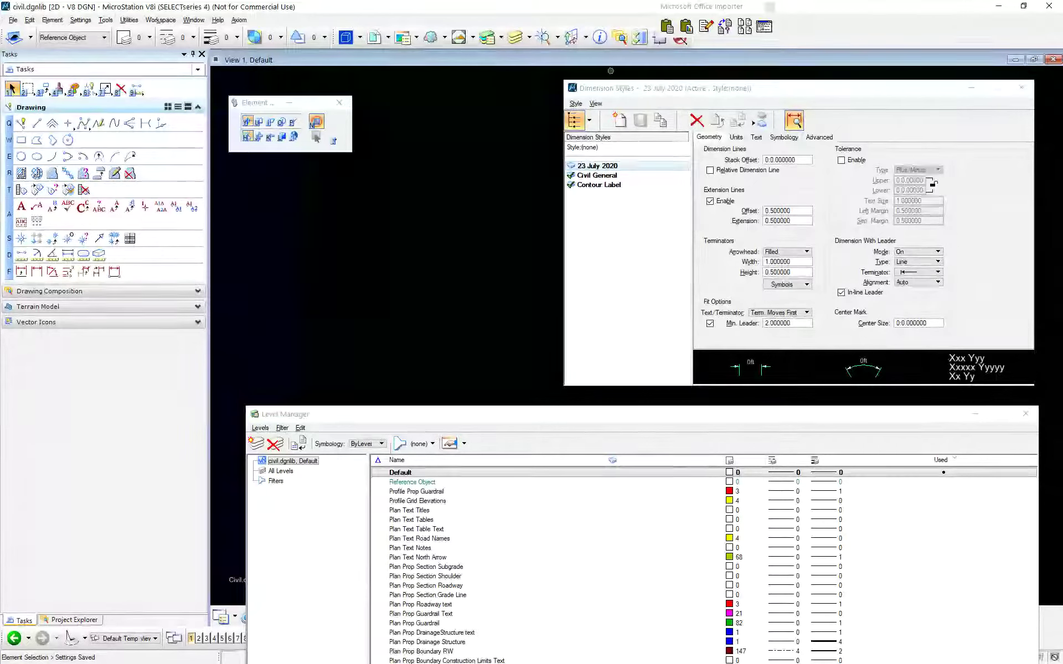
{"action": "key", "text": "Return"}
{"action": "key", "text": "Escape"}
{"action": "key", "text": "Return"}
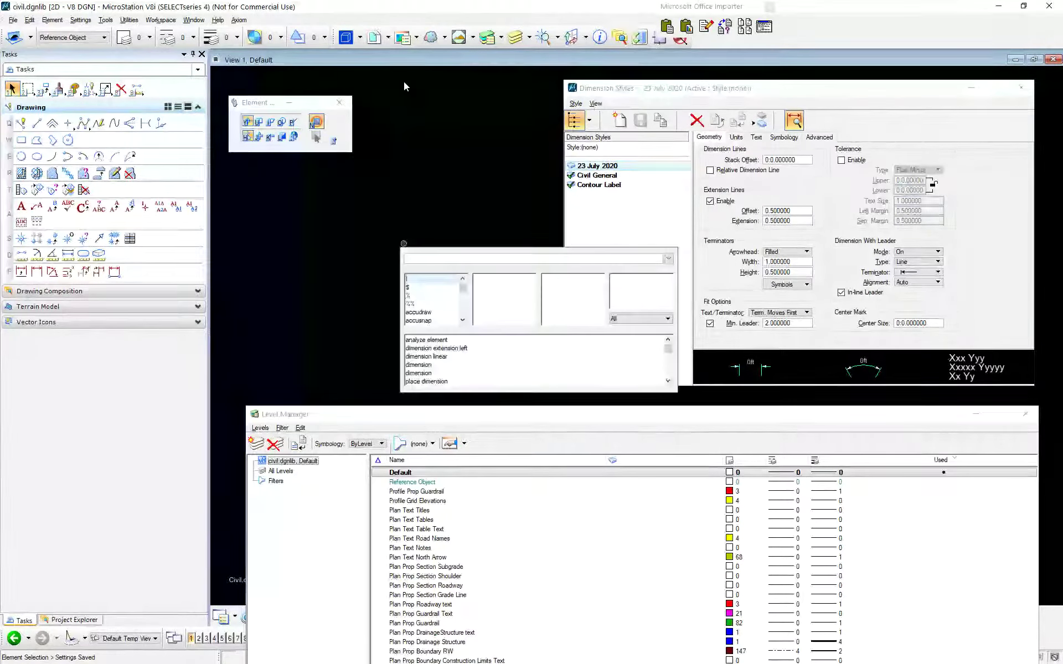
{"action": "key", "text": "Escape"}
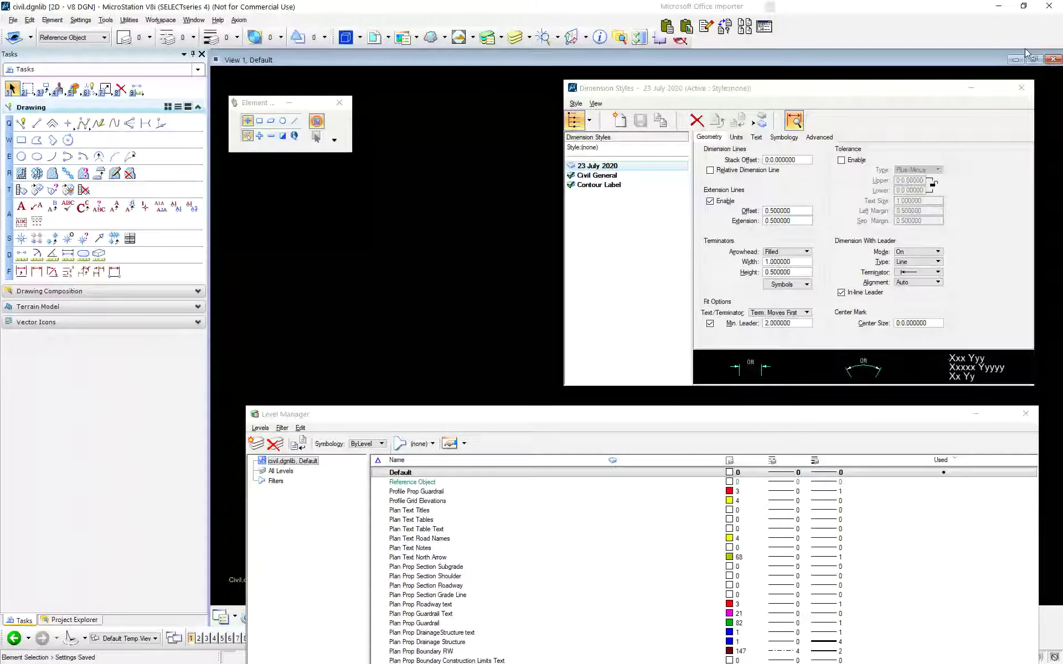
- Try to rename the 23 July 2020 dimension style as 23 July 2020 - local style
{"action": "type", "text": "- local style"}
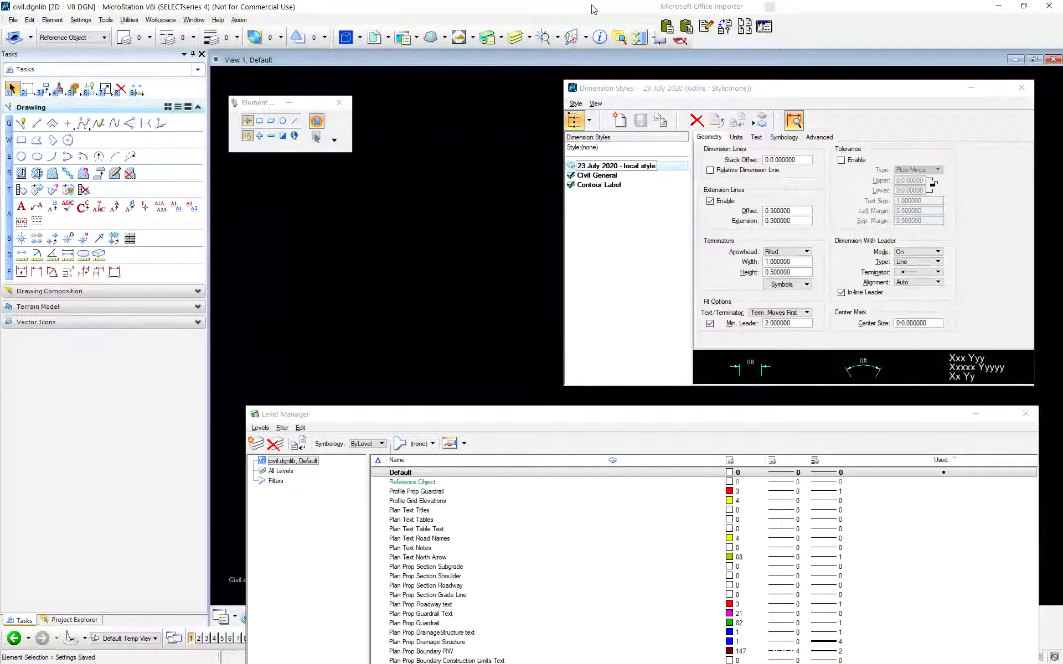
{"action": "key", "text": "alt"}
- Reopen civil.dgnlib from the project's dgnlib folder
{"action": "left_click", "coordinate": [13, 19]}
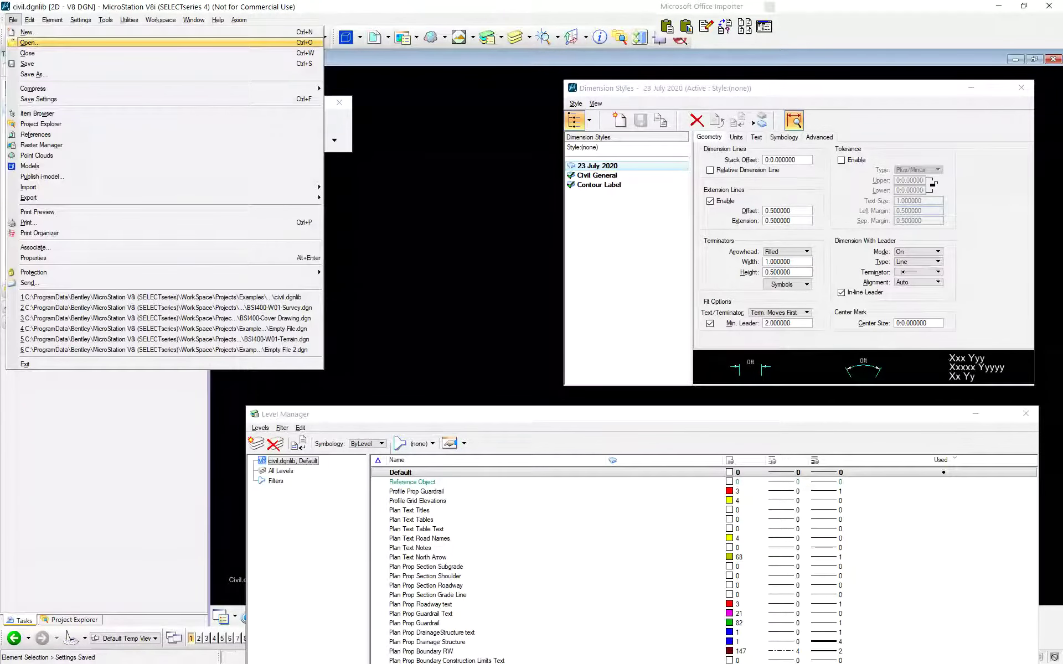
{"action": "left_click", "coordinate": [23, 42]}
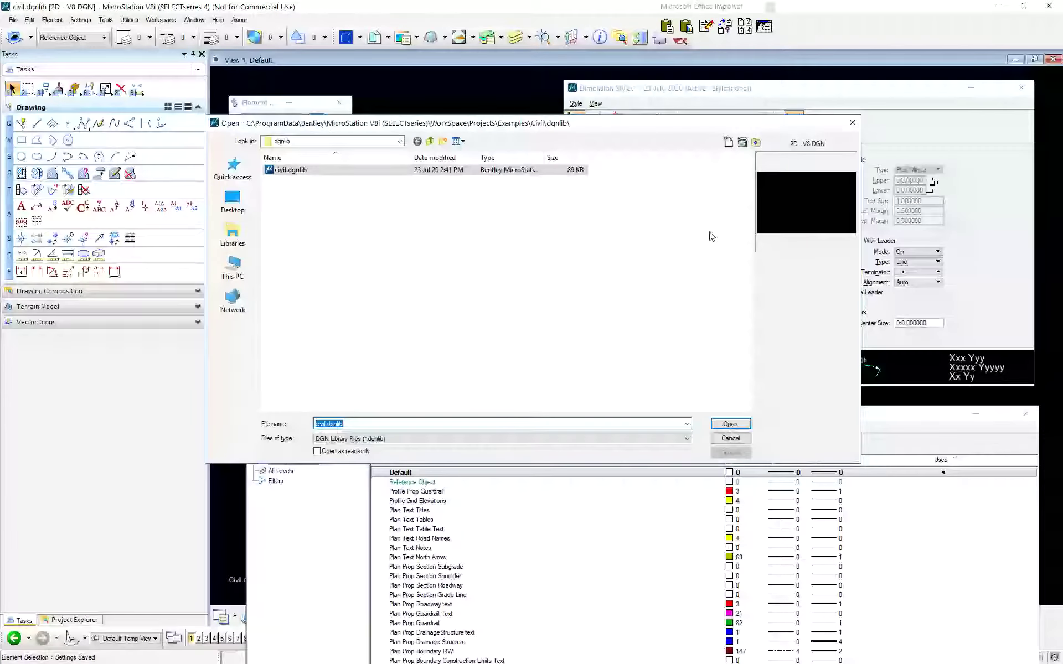
{"action": "key", "text": "Return"}
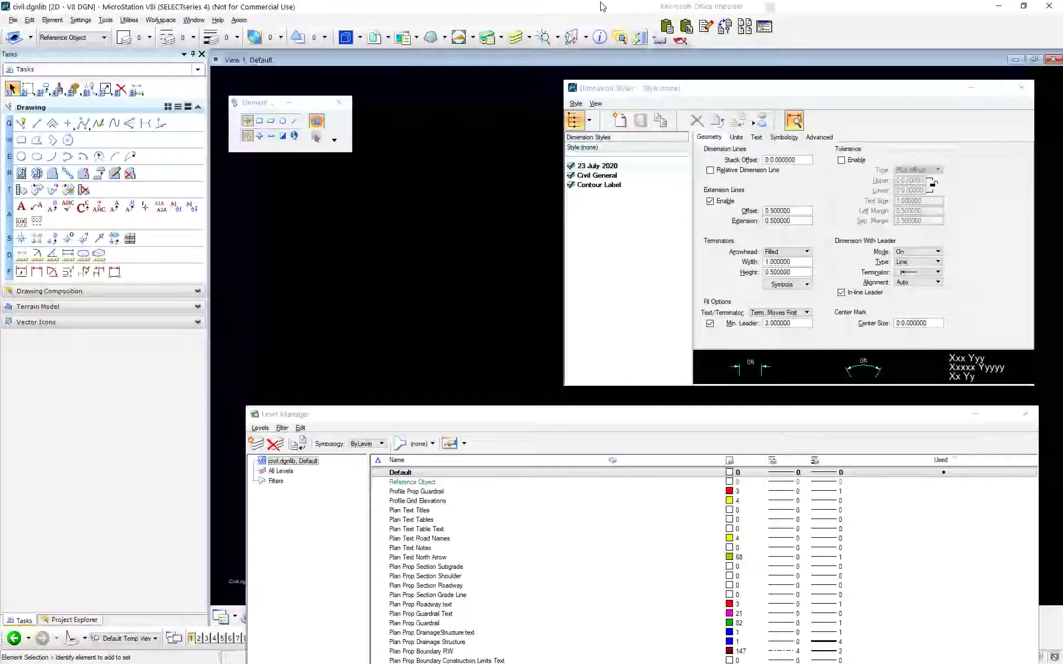
{"action": "left_click", "coordinate": [1018, 35]}
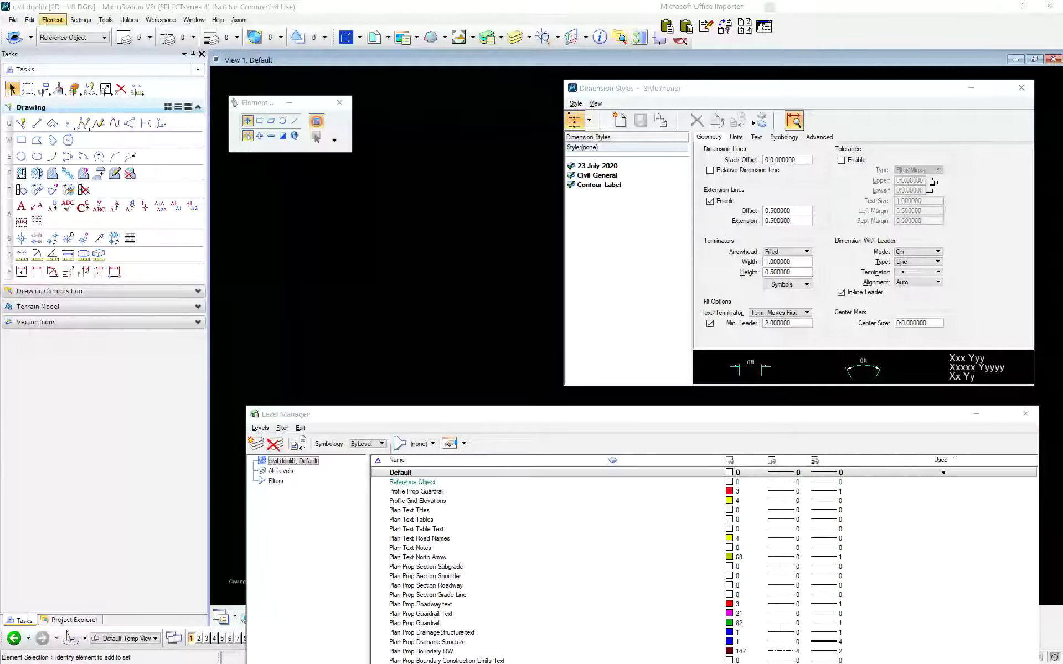
- Examine the element templates stored in the Text, Linear and Cells groups of civil.dgnlib, and close their dialog
{"action": "left_click", "coordinate": [52, 20]}
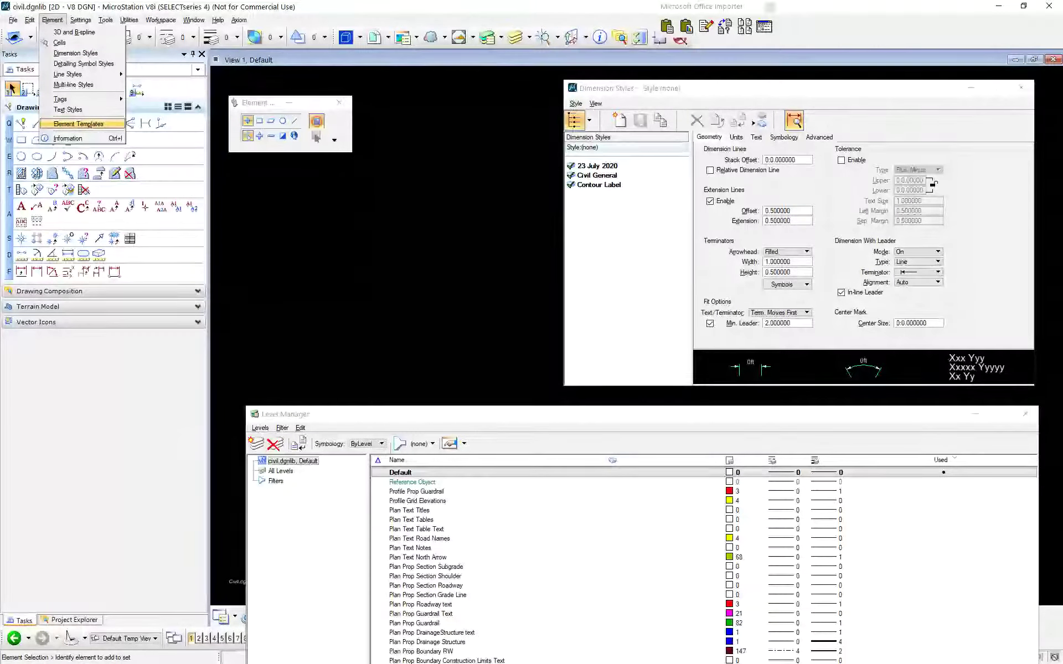
{"action": "left_click", "coordinate": [78, 123]}
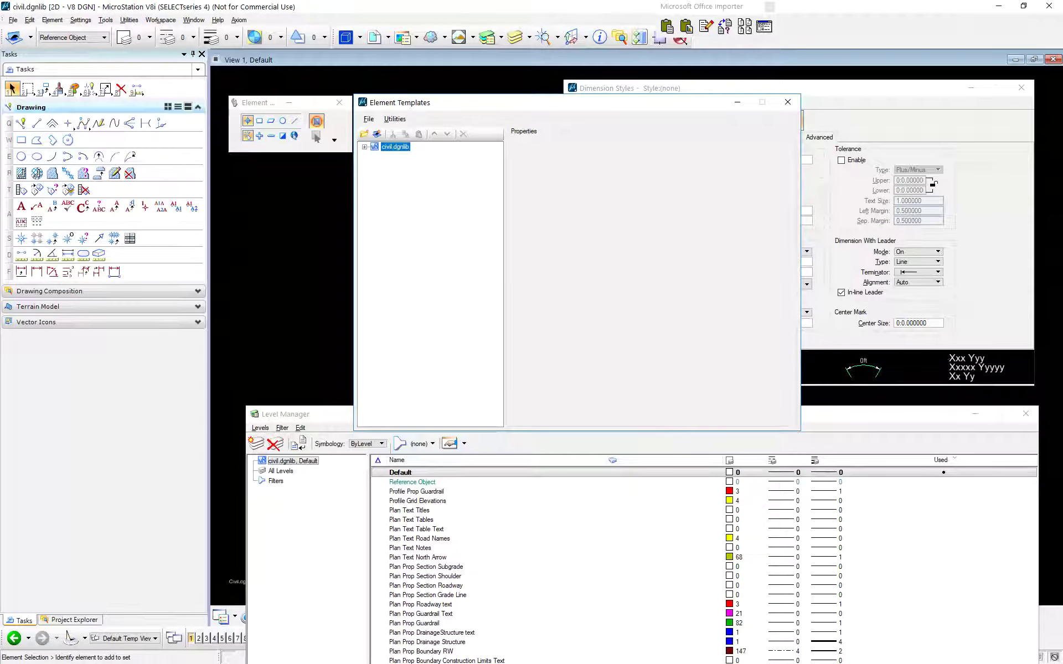
{"action": "key", "text": "Right"}
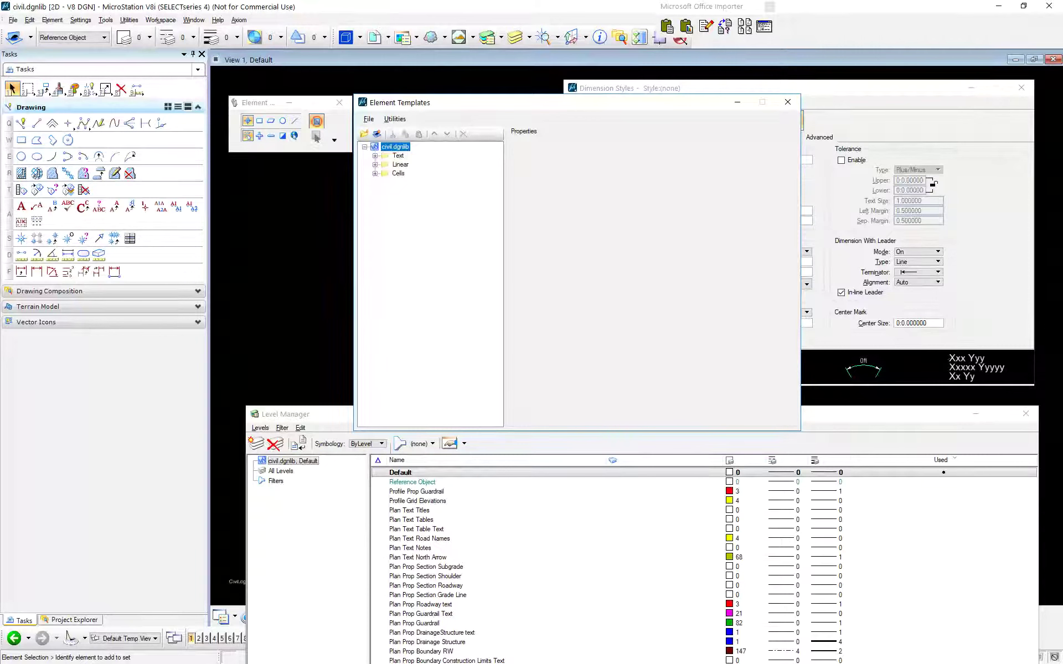
{"action": "left_click", "coordinate": [374, 156]}
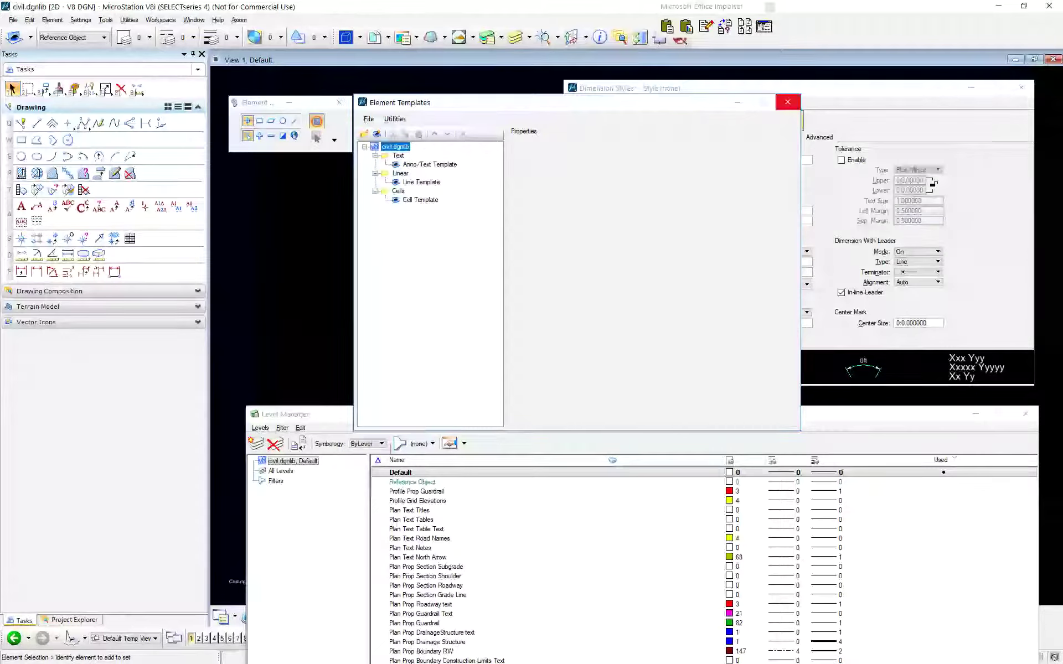
{"action": "left_click", "coordinate": [787, 101]}
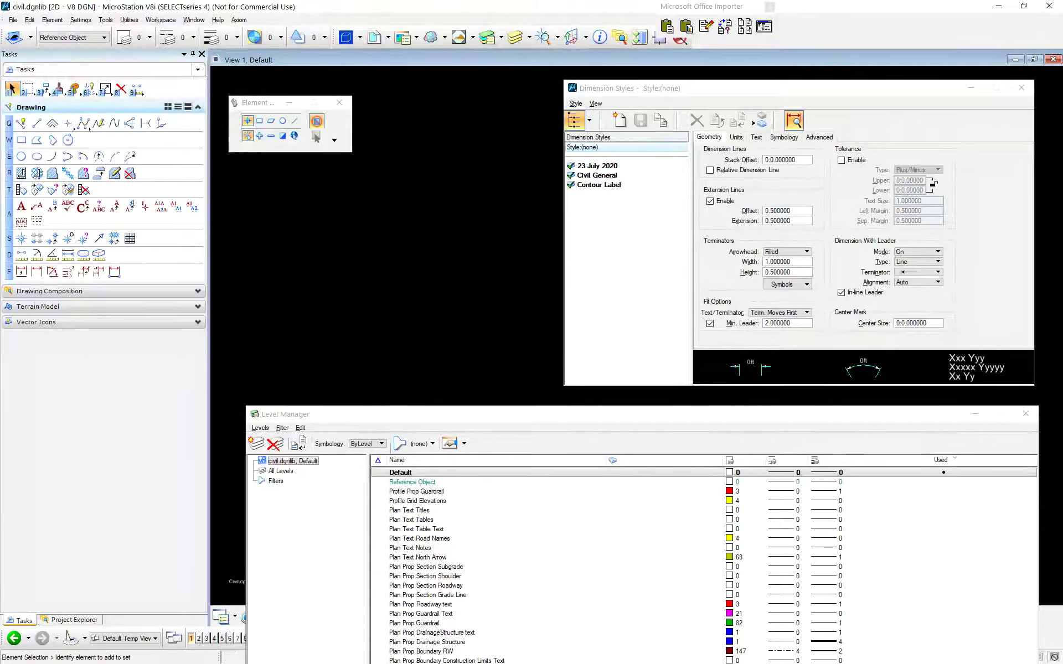
- Draw a diagonal line about 4:1.15 long on the Plan Border level, and display its element information
{"action": "left_click_drag", "start_coordinate": [787, 88], "coordinate": [811, 83]}
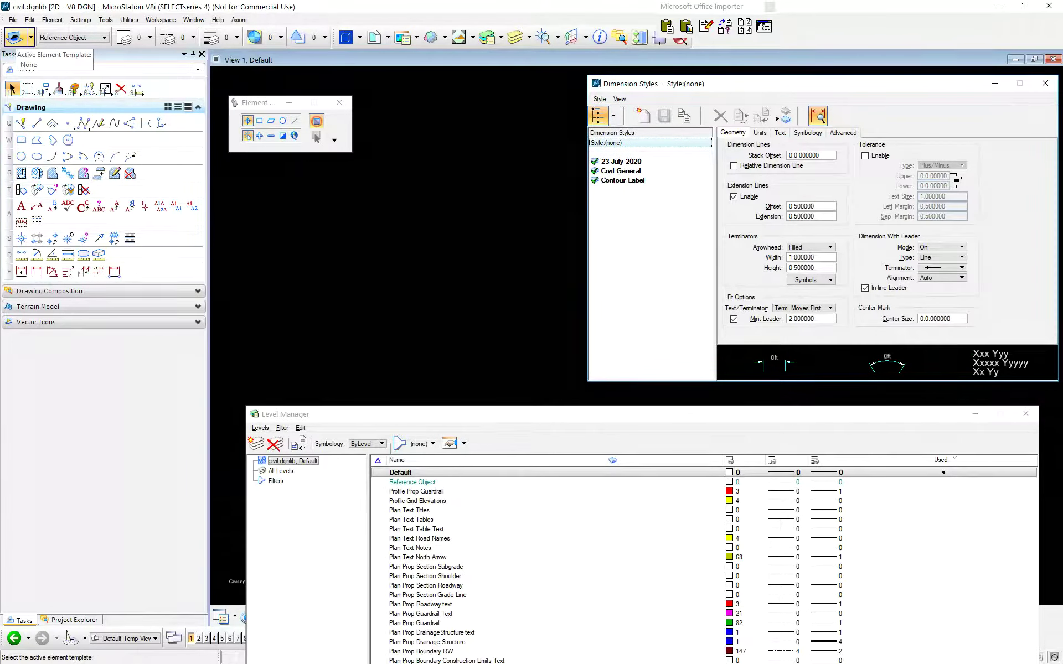
{"action": "left_click", "coordinate": [15, 37]}
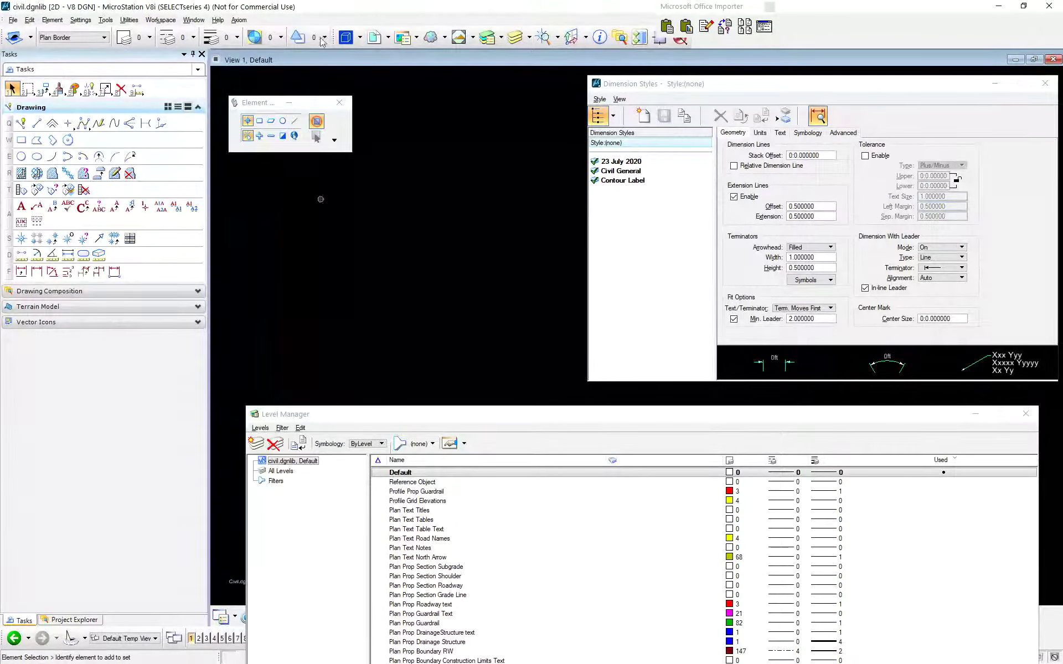
{"action": "left_click", "coordinate": [239, 20]}
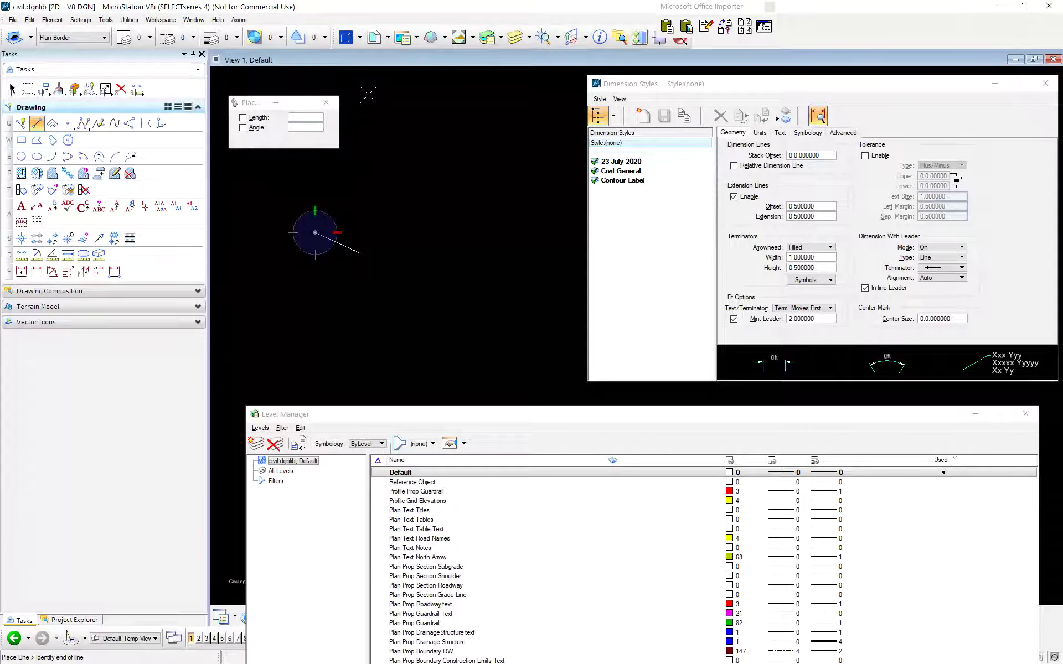
{"action": "left_click", "coordinate": [469, 322]}
{"action": "right_click", "coordinate": [470, 323]}
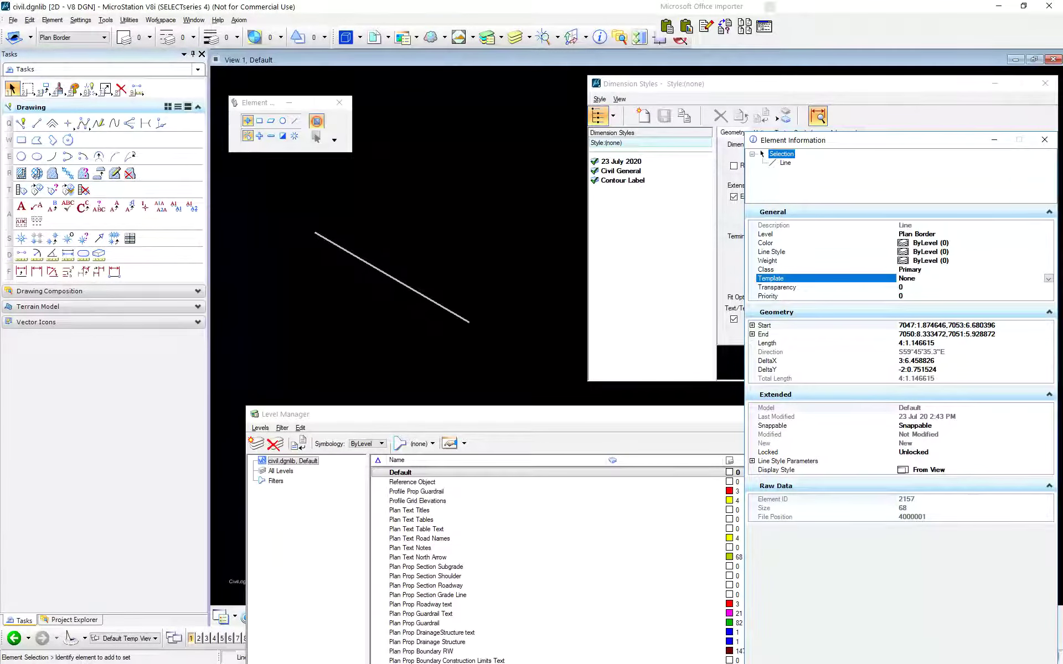
{"action": "left_click_drag", "start_coordinate": [864, 140], "coordinate": [786, 72]}
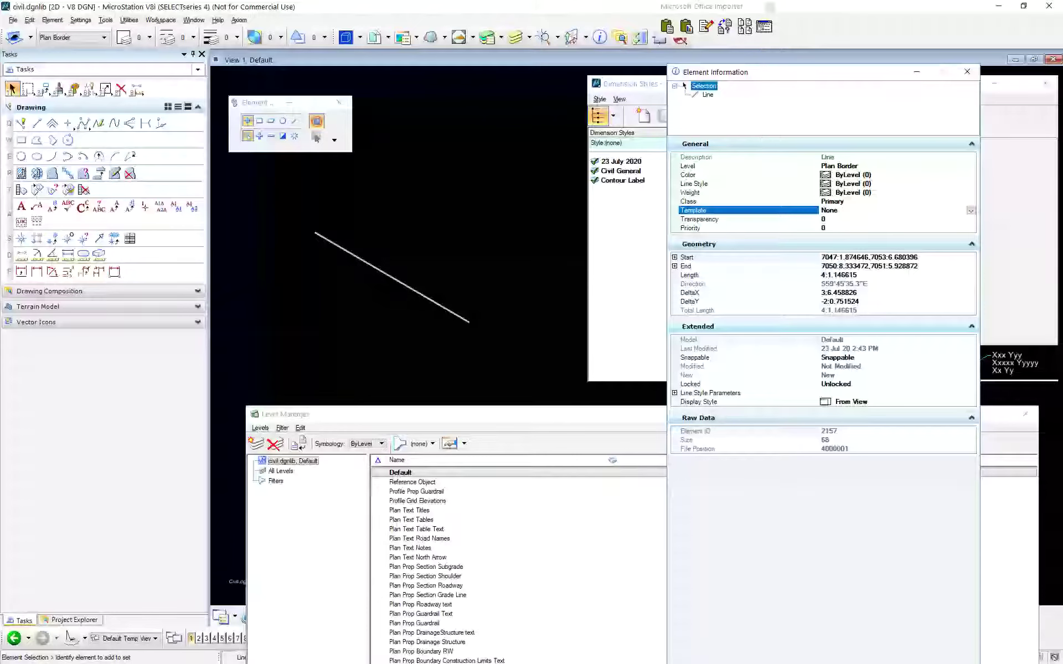
{"action": "left_click_drag", "start_coordinate": [684, 86], "coordinate": [690, 90]}
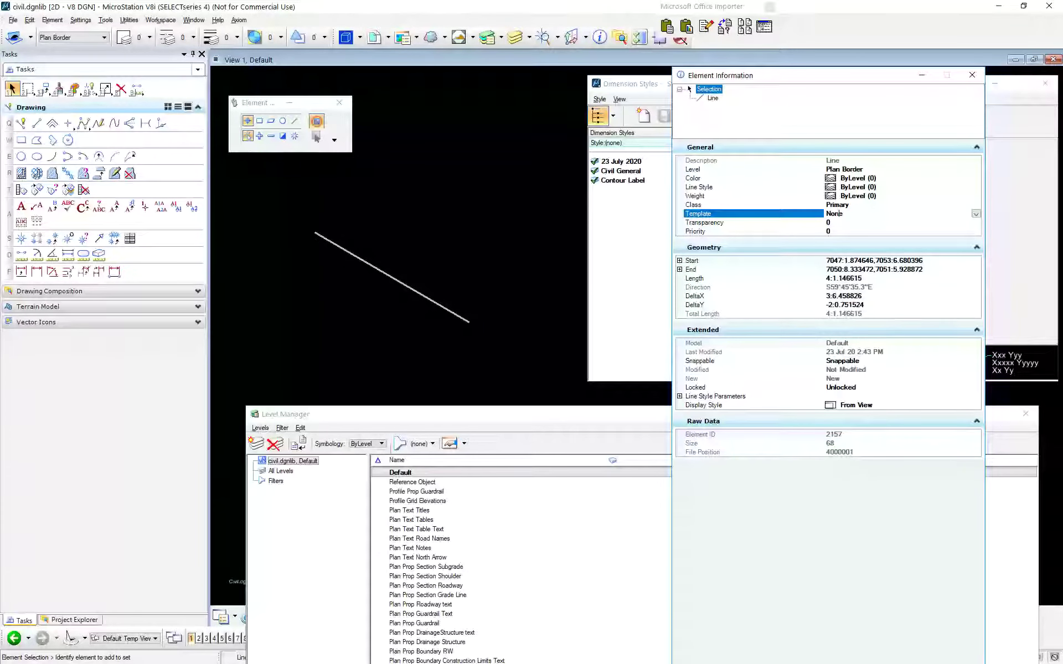
- Make Anno/Text Template the active element template and draw a second line about 4:10.08 long above the first
{"action": "left_click", "coordinate": [31, 37]}
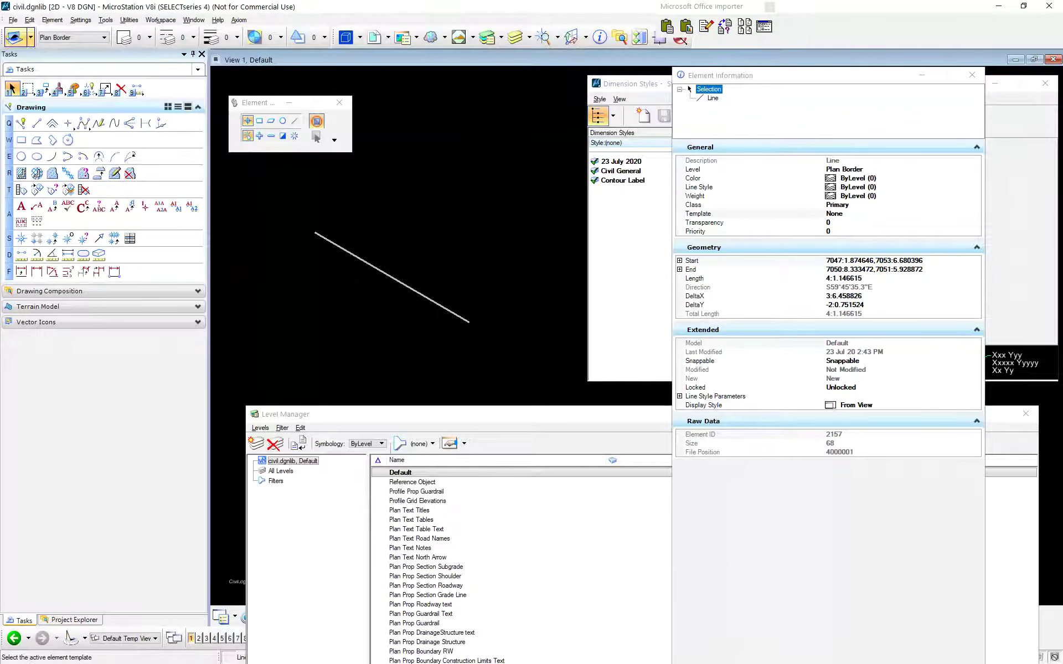
{"action": "left_click_drag", "start_coordinate": [820, 75], "coordinate": [836, 64]}
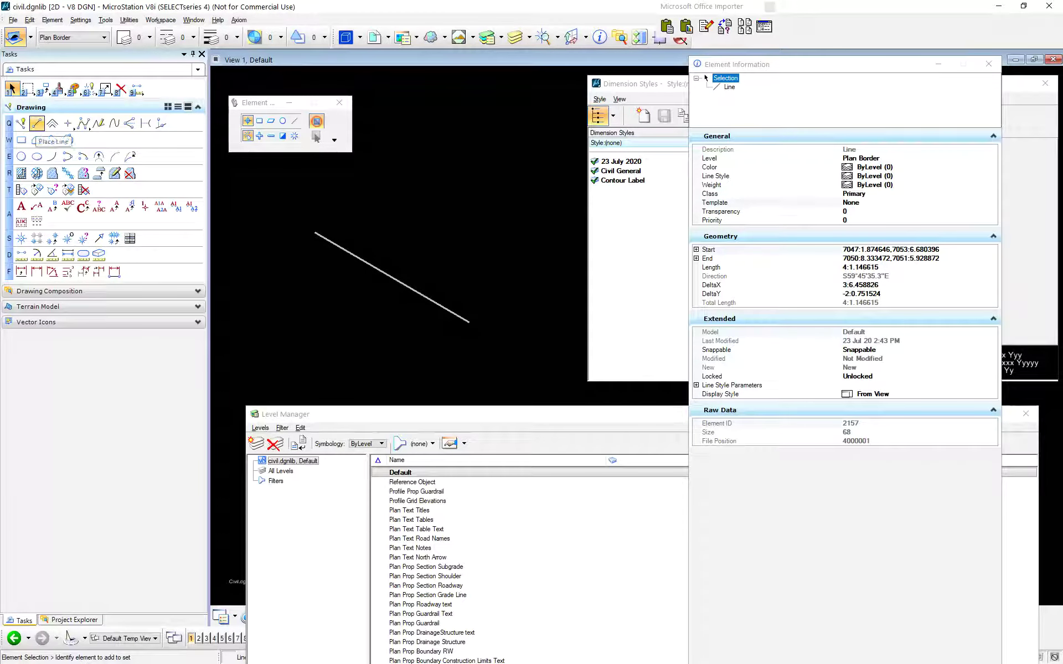
{"action": "left_click", "coordinate": [36, 124]}
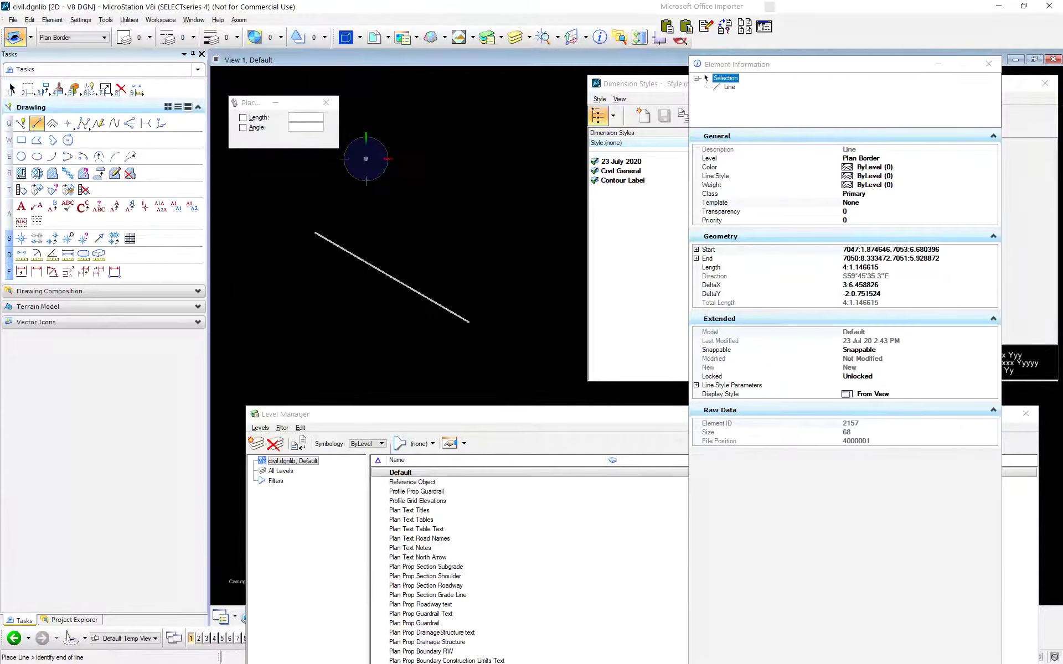
{"action": "left_click", "coordinate": [366, 159]}
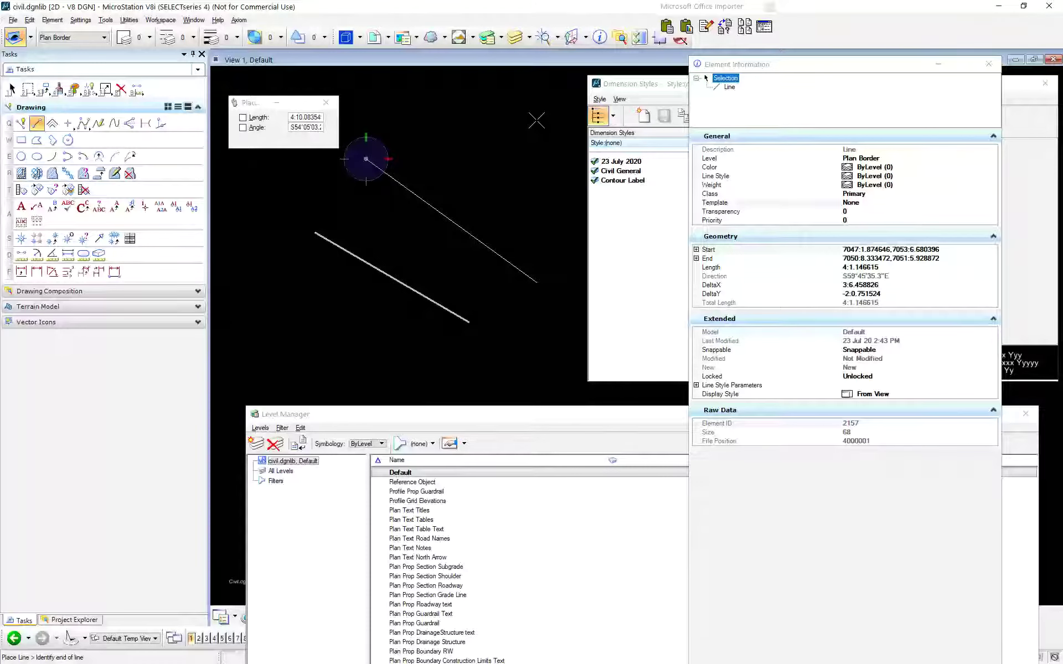
{"action": "left_click", "coordinate": [537, 282]}
{"action": "key", "text": "Escape"}
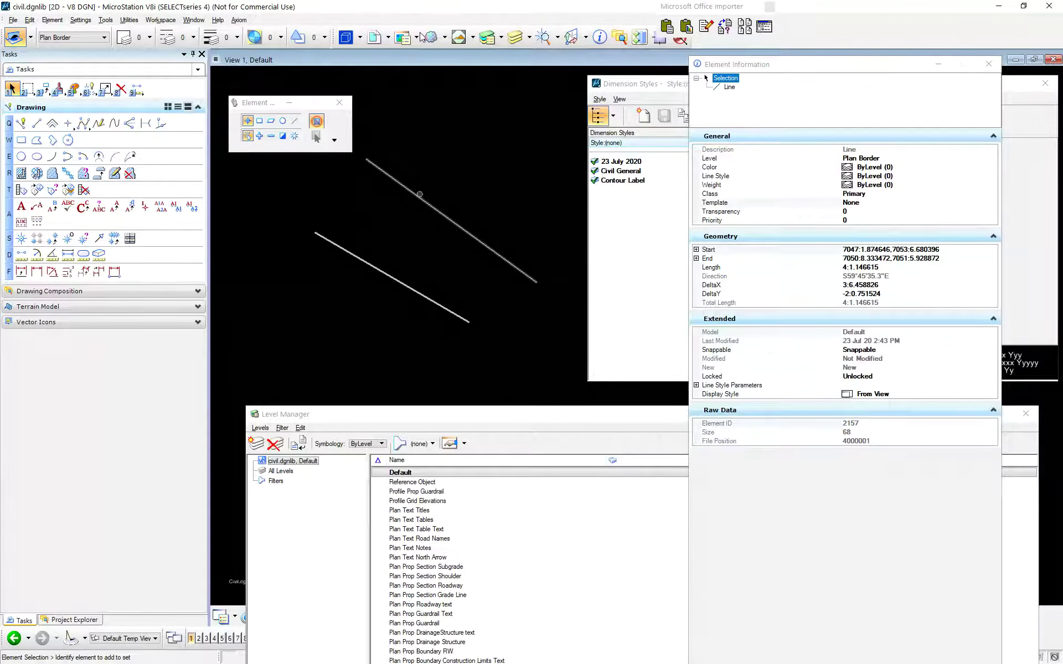
- Select the second line, check its template in the element information, and set that template to None
{"action": "left_click", "coordinate": [419, 195]}
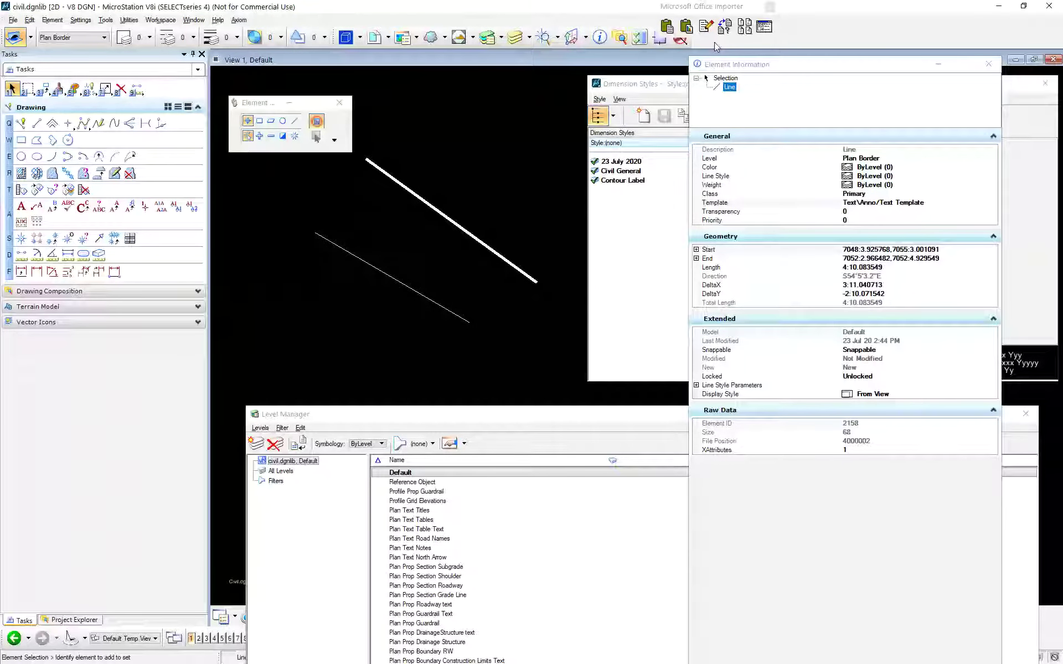
{"action": "left_click", "coordinate": [719, 202]}
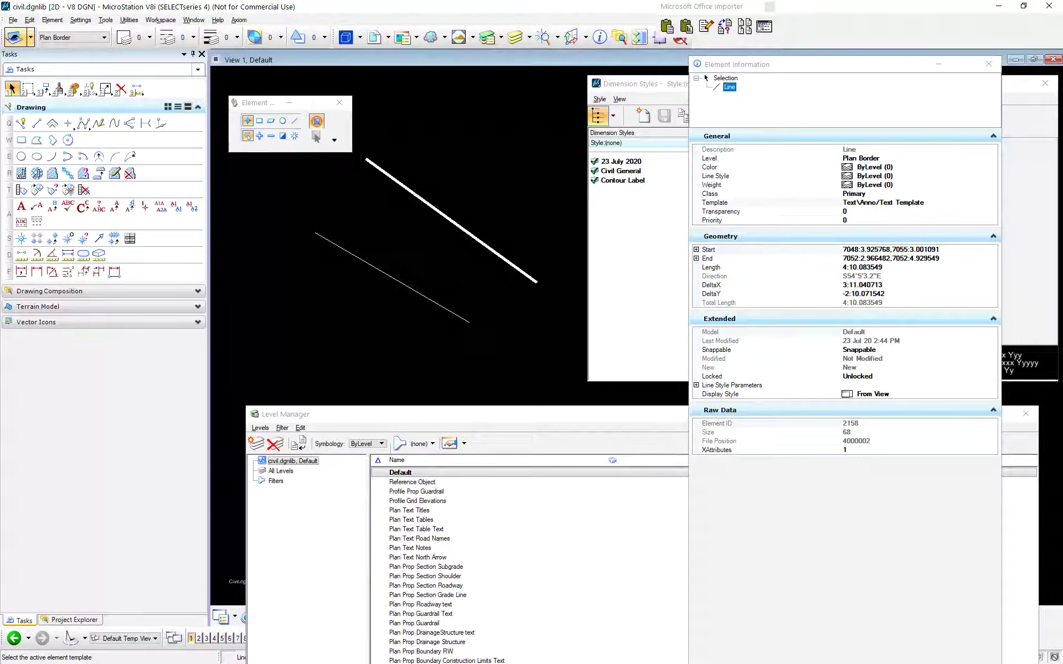
{"action": "key", "text": "ctrl+z"}
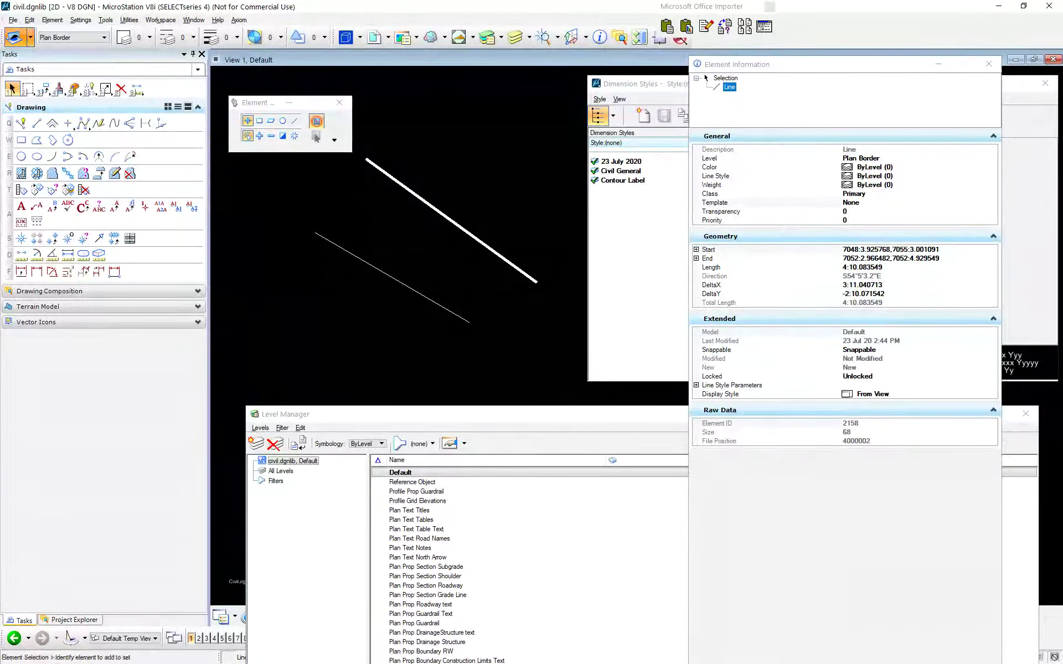
- Review the element templates that can be made active without applying one to the selected line
{"action": "left_click", "coordinate": [30, 37]}
{"action": "key", "text": "Escape"}
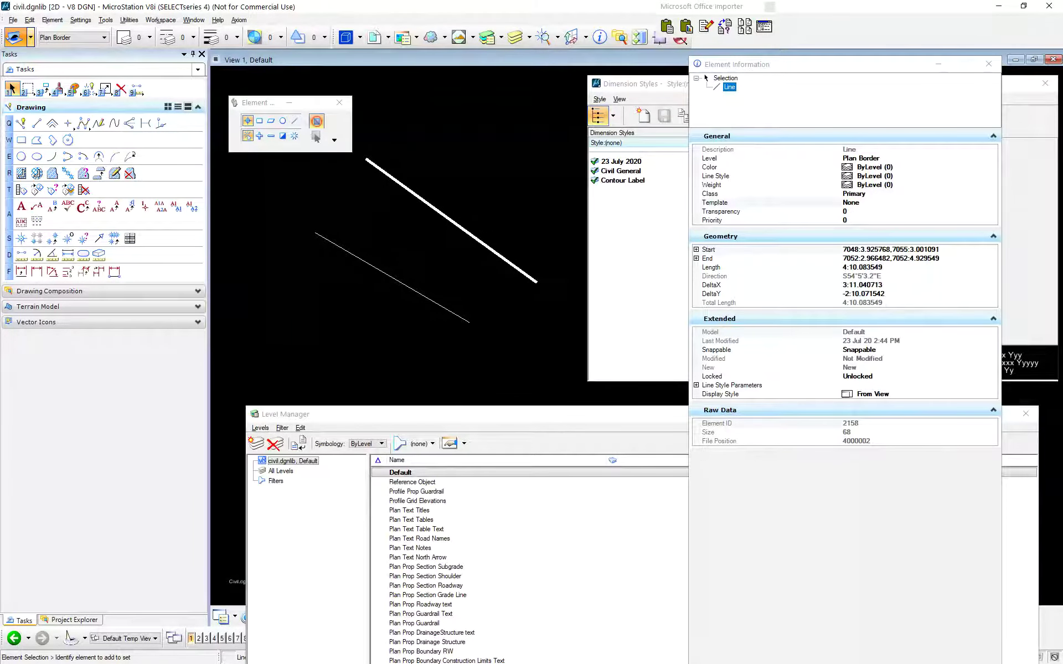
{"action": "left_click", "coordinate": [30, 37]}
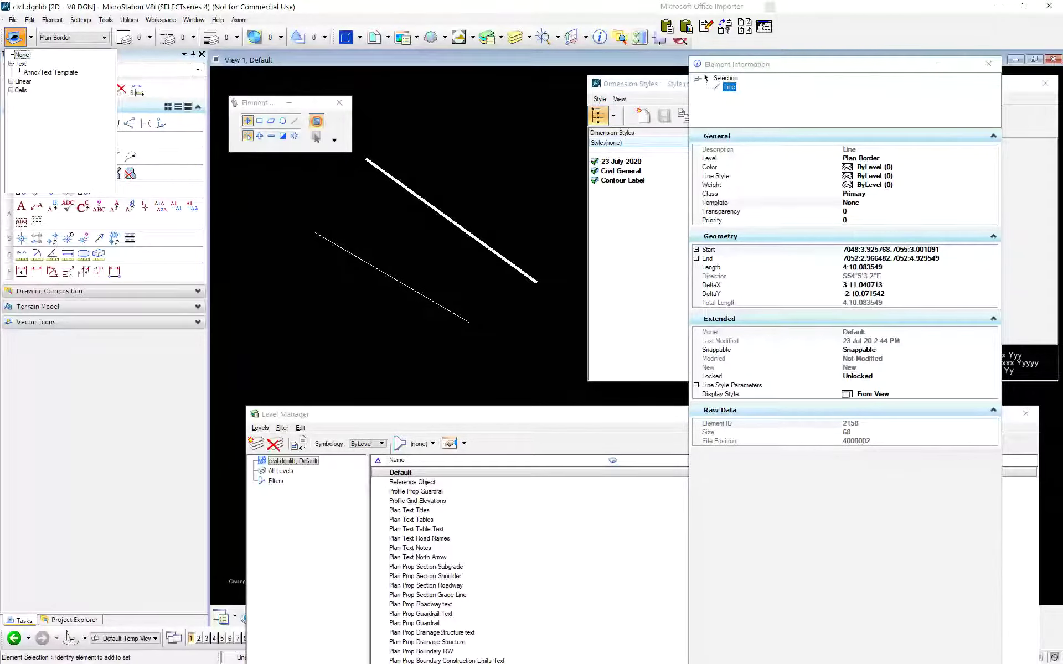
{"action": "left_click", "coordinate": [31, 37]}
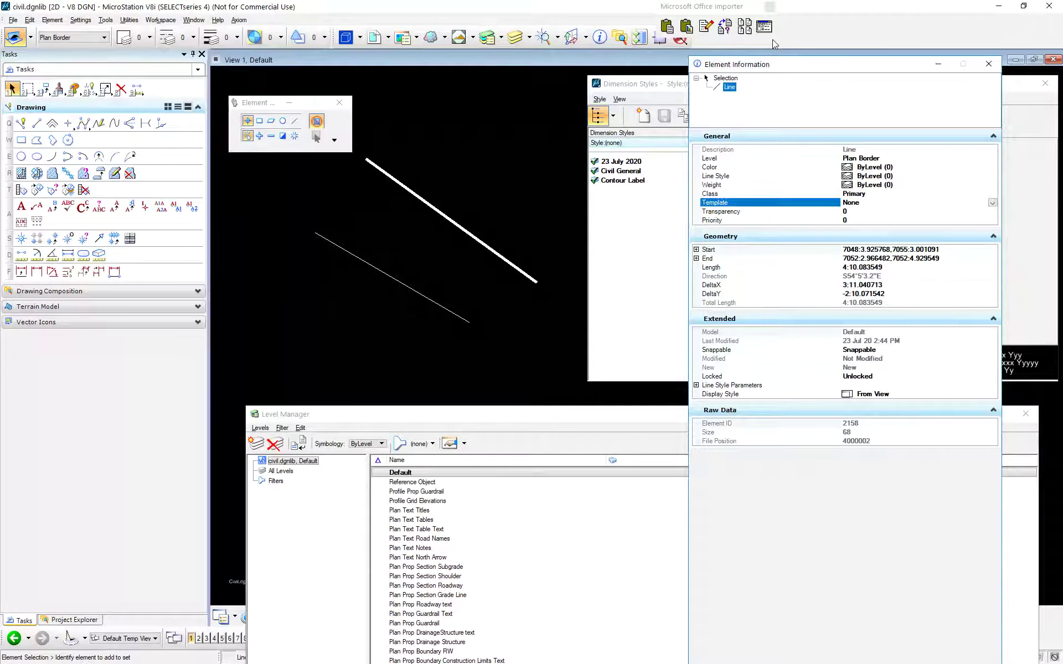
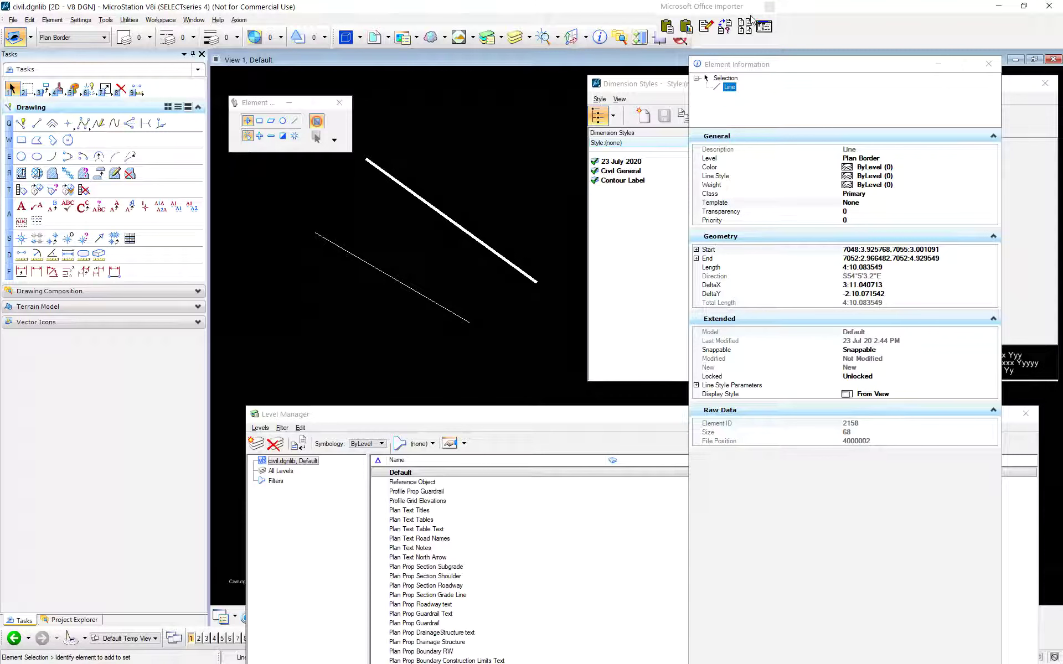
- Look through the templates that can be assigned to the upper line in its element information, including the Text group, then deselect the line
{"action": "left_click", "coordinate": [870, 202]}
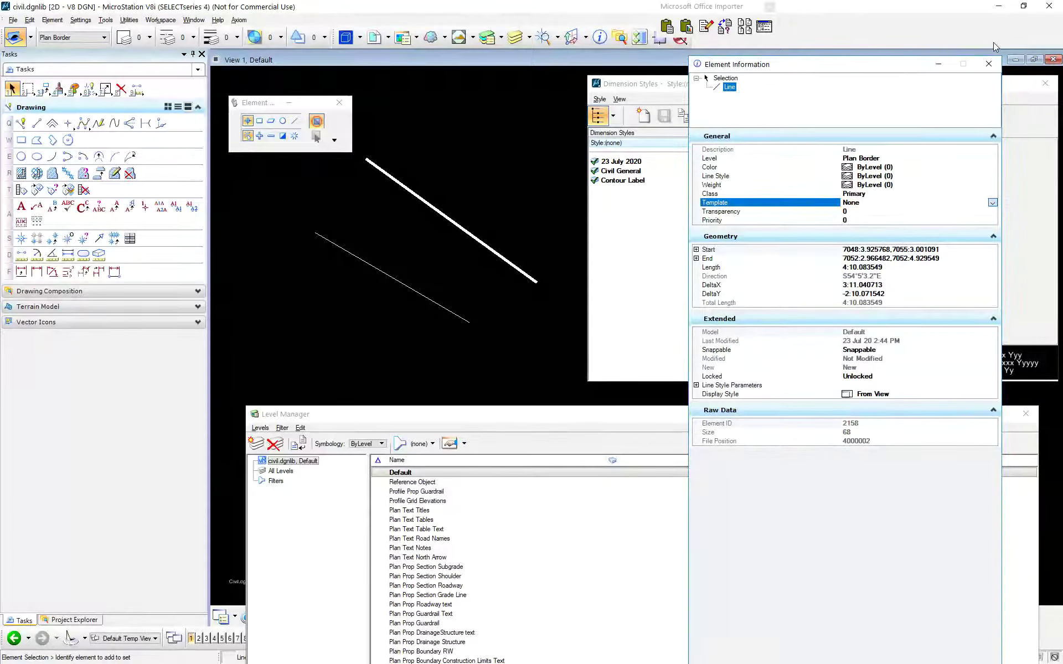
{"action": "key", "text": "alt+Down"}
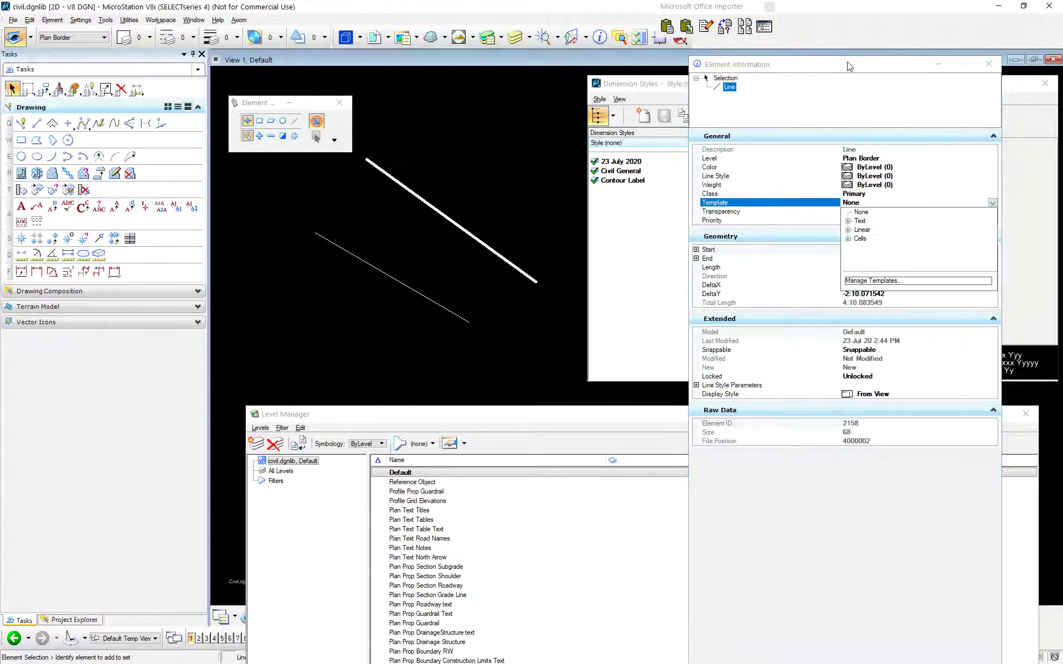
{"action": "key", "text": "Right"}
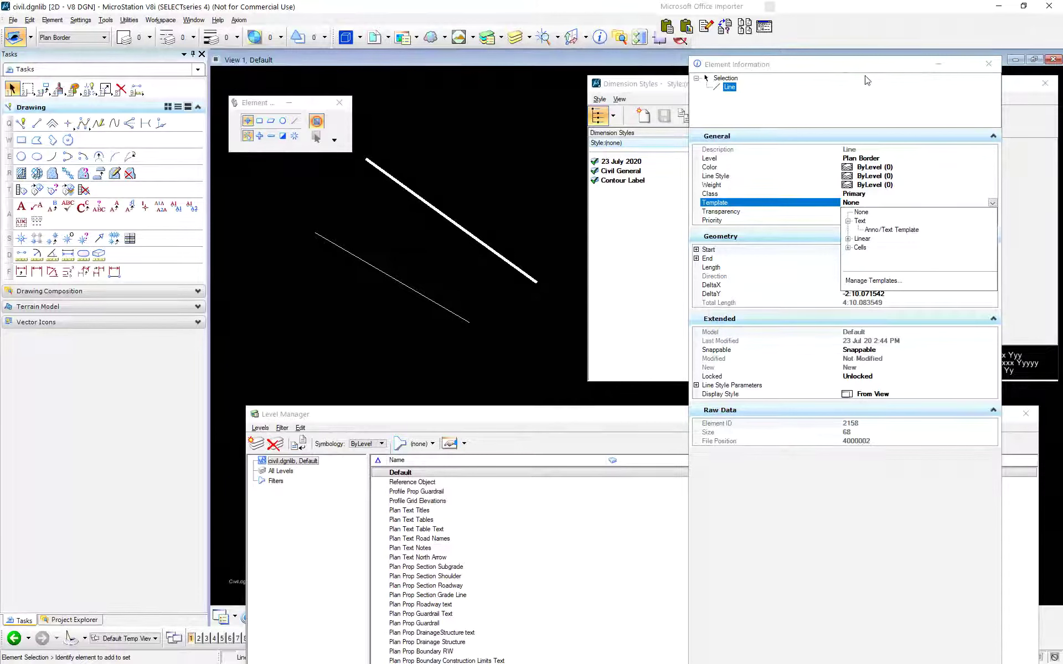
{"action": "left_click", "coordinate": [408, 198]}
{"action": "left_click_drag", "start_coordinate": [803, 64], "coordinate": [824, 61]}
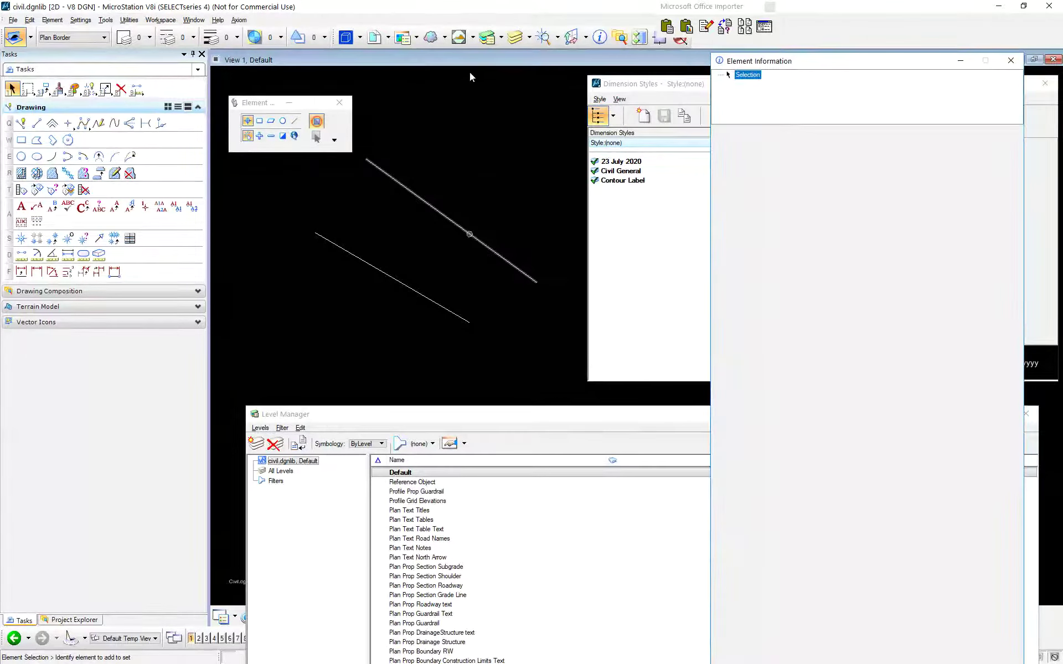
- Select the lower line and apply Cell Template from the Cells group as its element template
{"action": "left_click", "coordinate": [470, 235]}
{"action": "left_click", "coordinate": [31, 37]}
{"action": "left_click", "coordinate": [11, 81]}
{"action": "left_click", "coordinate": [42, 90]}
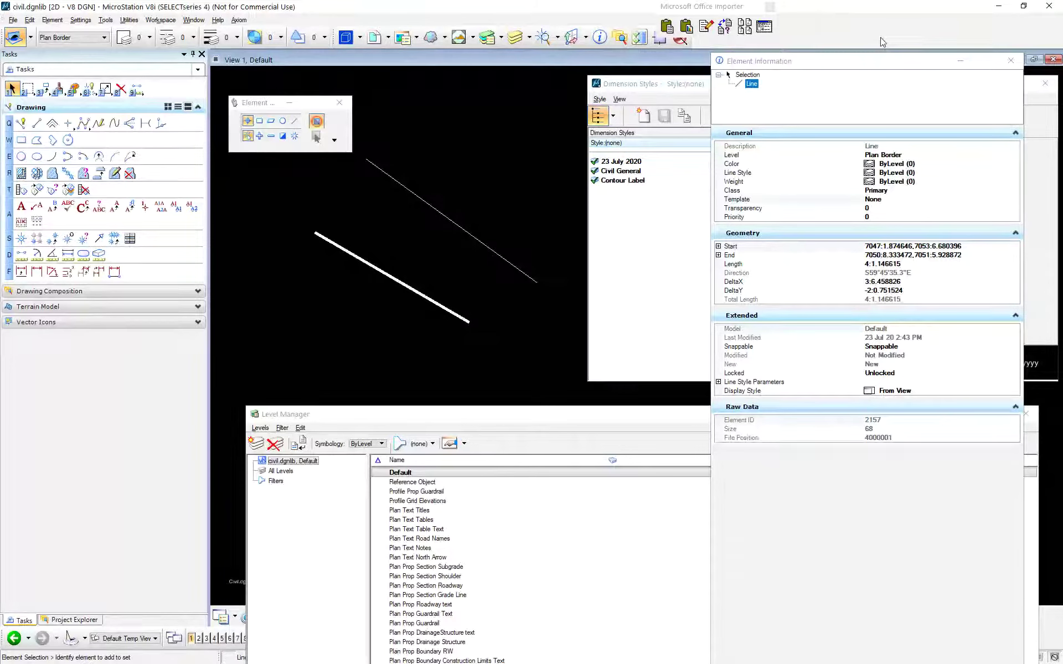
{"action": "left_click", "coordinate": [31, 37]}
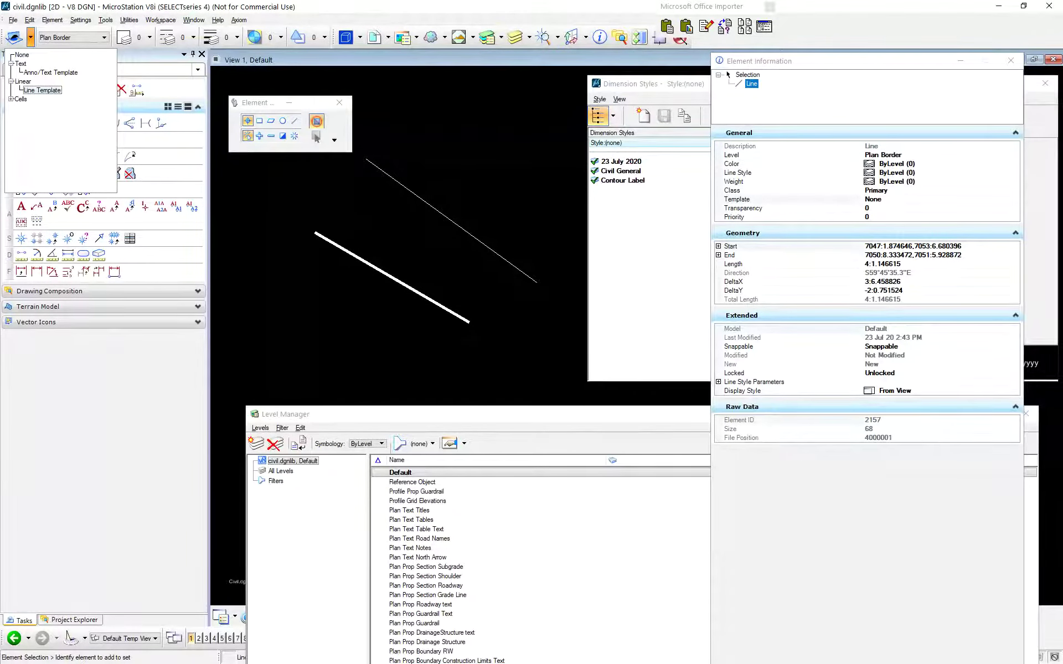
{"action": "key", "text": "Escape"}
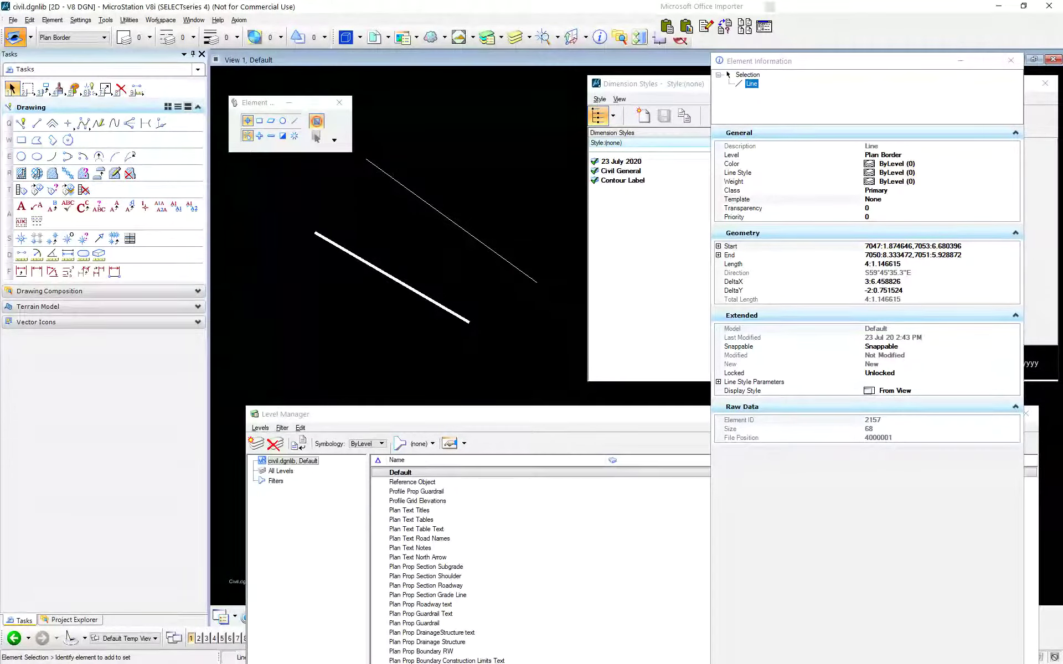
{"action": "left_click", "coordinate": [30, 37]}
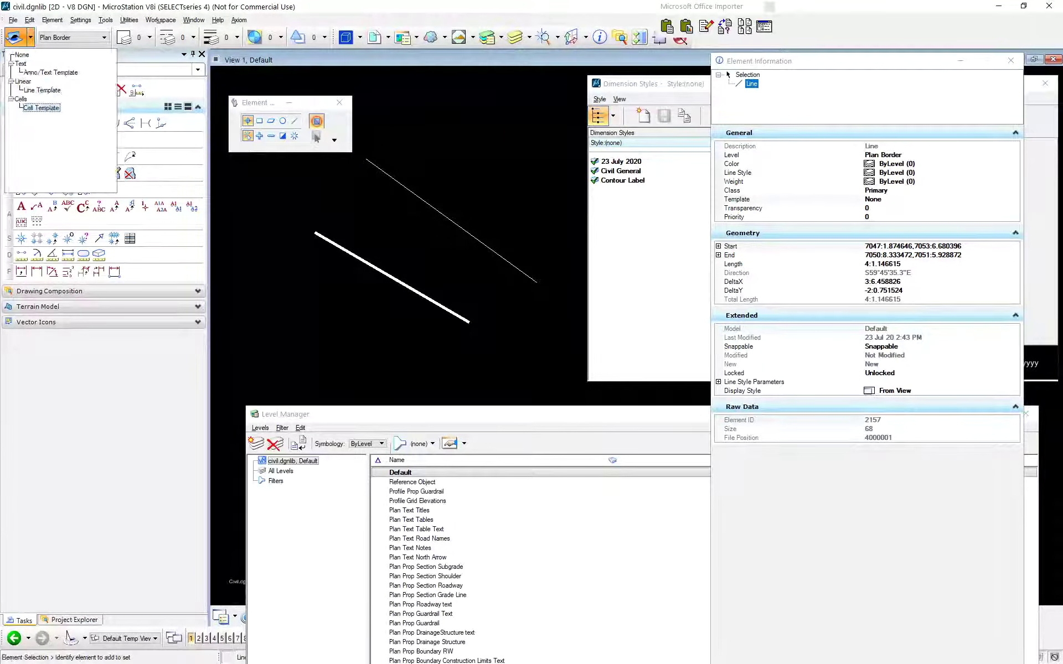
{"action": "left_click", "coordinate": [41, 108]}
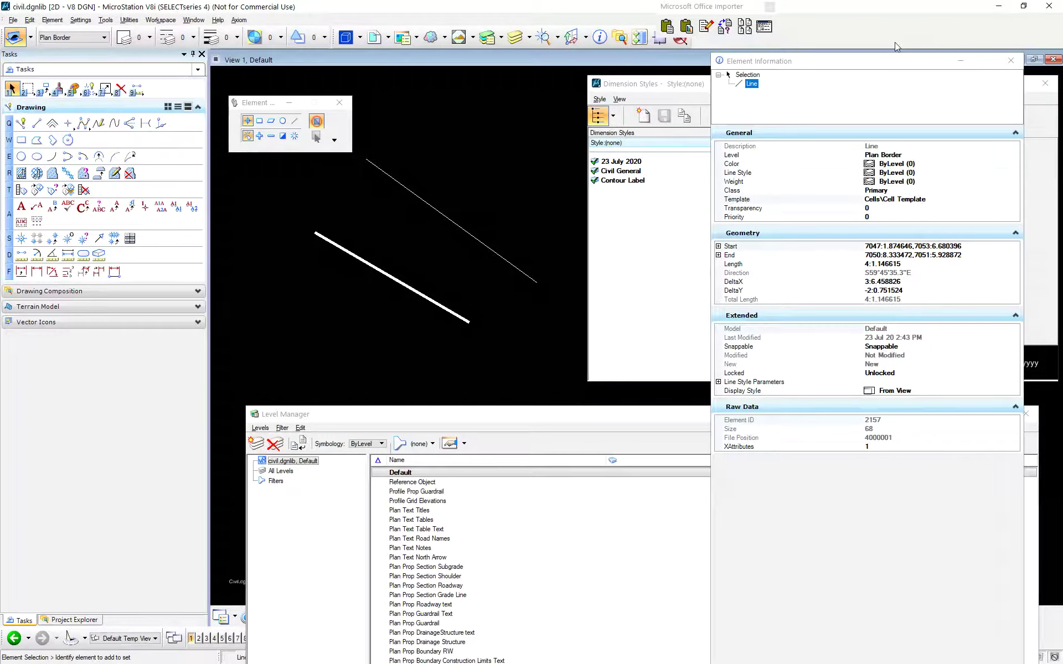
- Open the element templates manager and set the line style of Cell Template to 3
{"action": "left_click", "coordinate": [921, 60]}
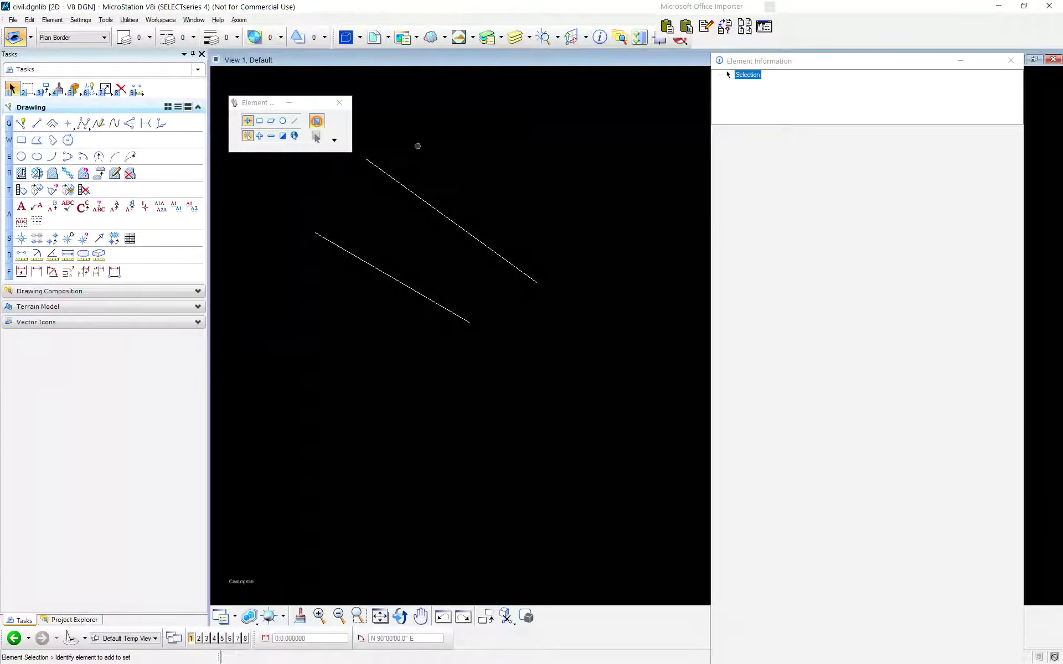
{"action": "left_click", "coordinate": [52, 19]}
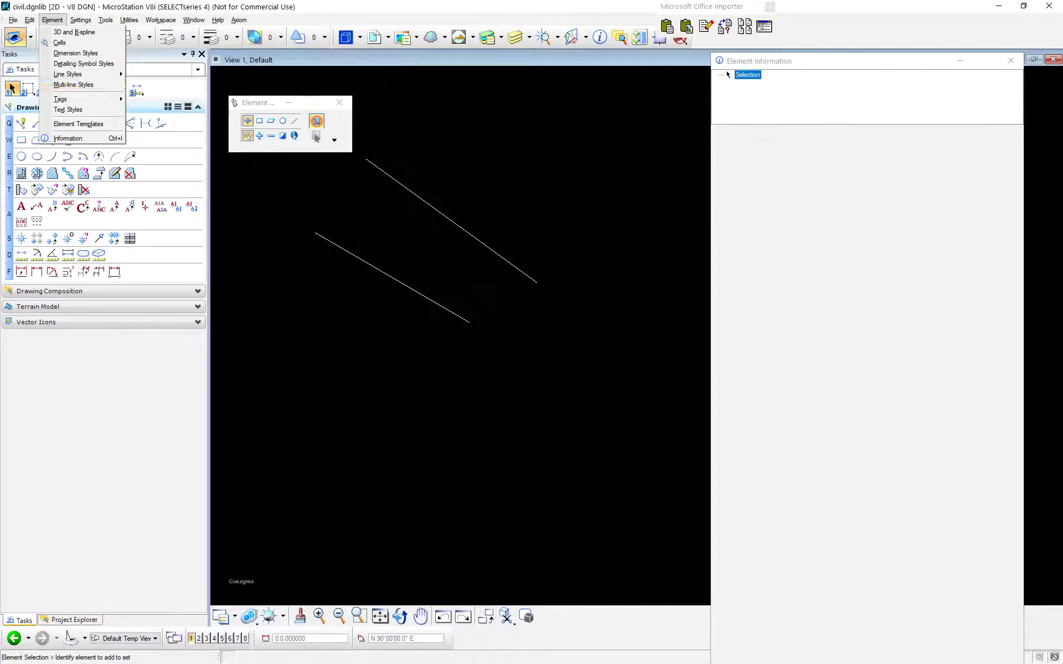
{"action": "key", "text": "Escape"}
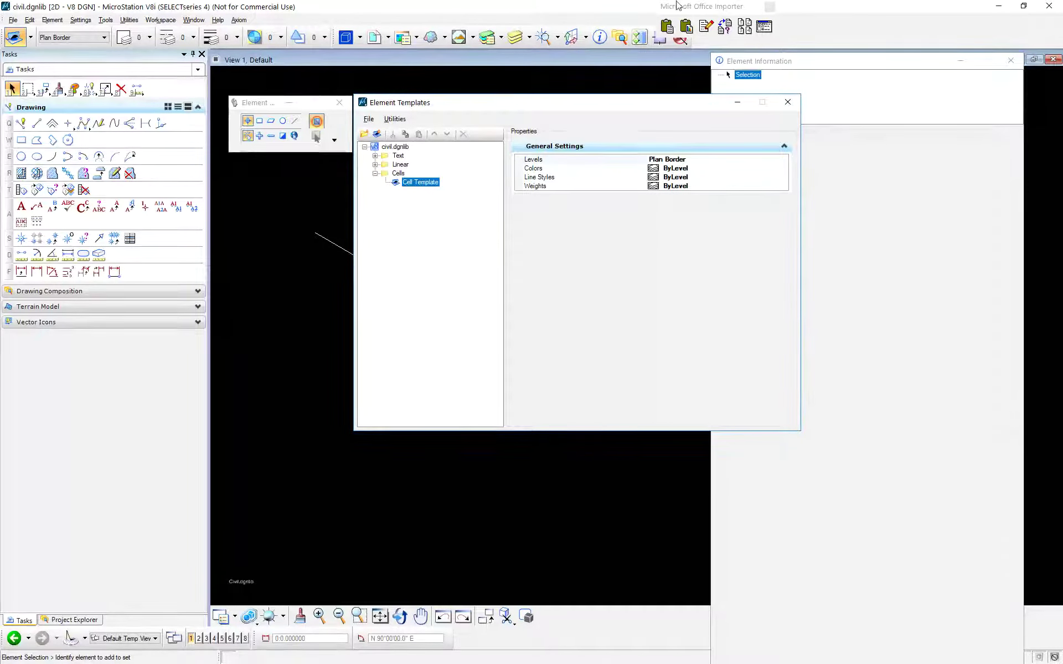
{"action": "left_click", "coordinate": [584, 159]}
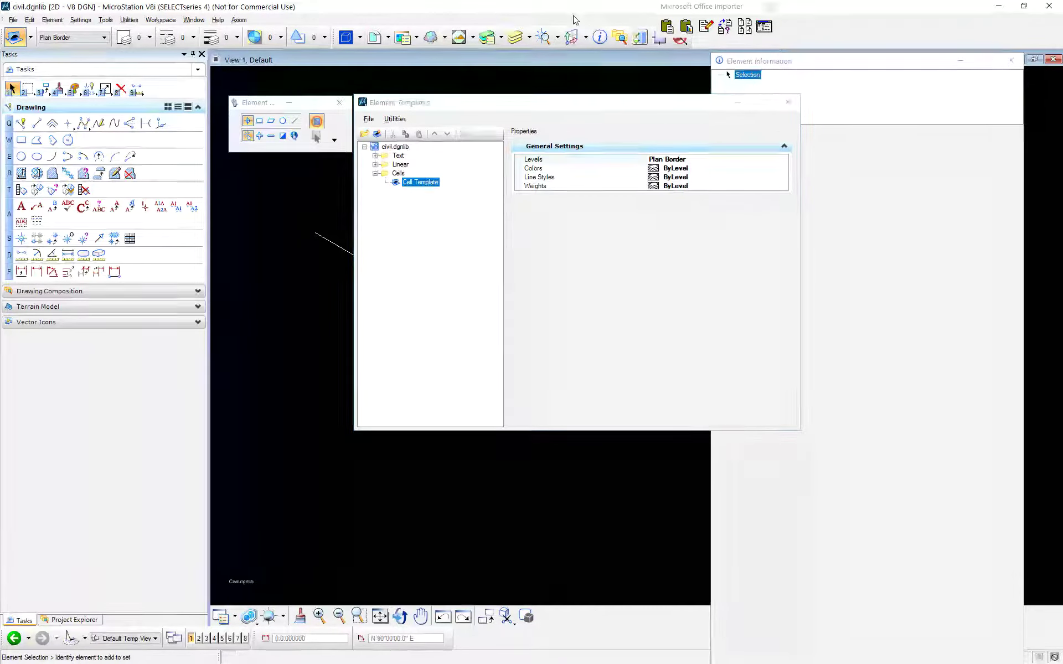
{"action": "key", "text": "Down"}
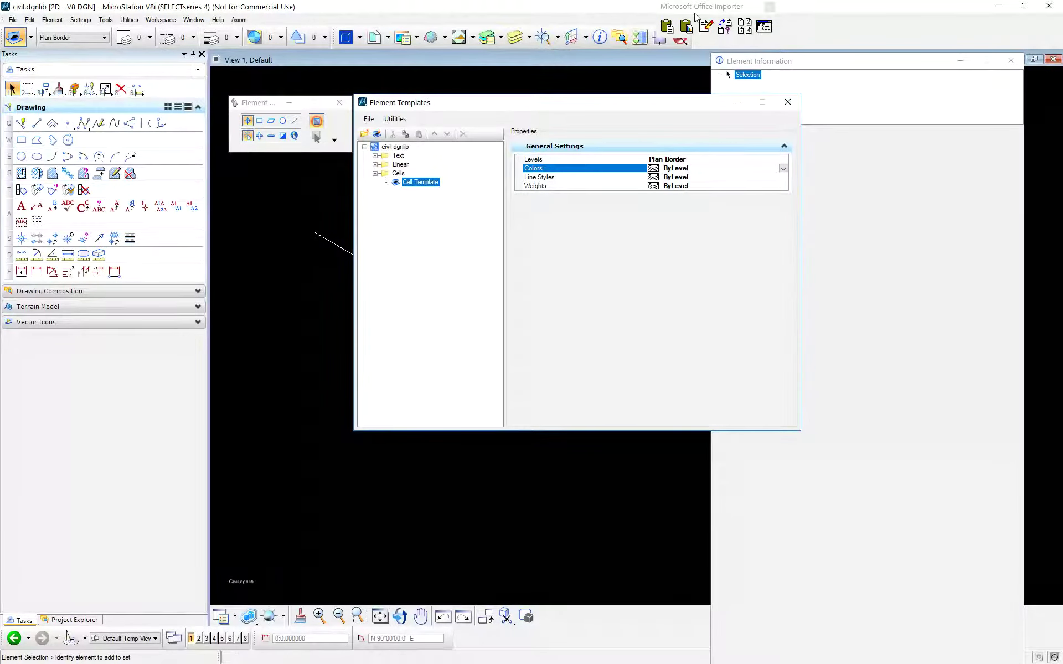
{"action": "key", "text": "Down"}
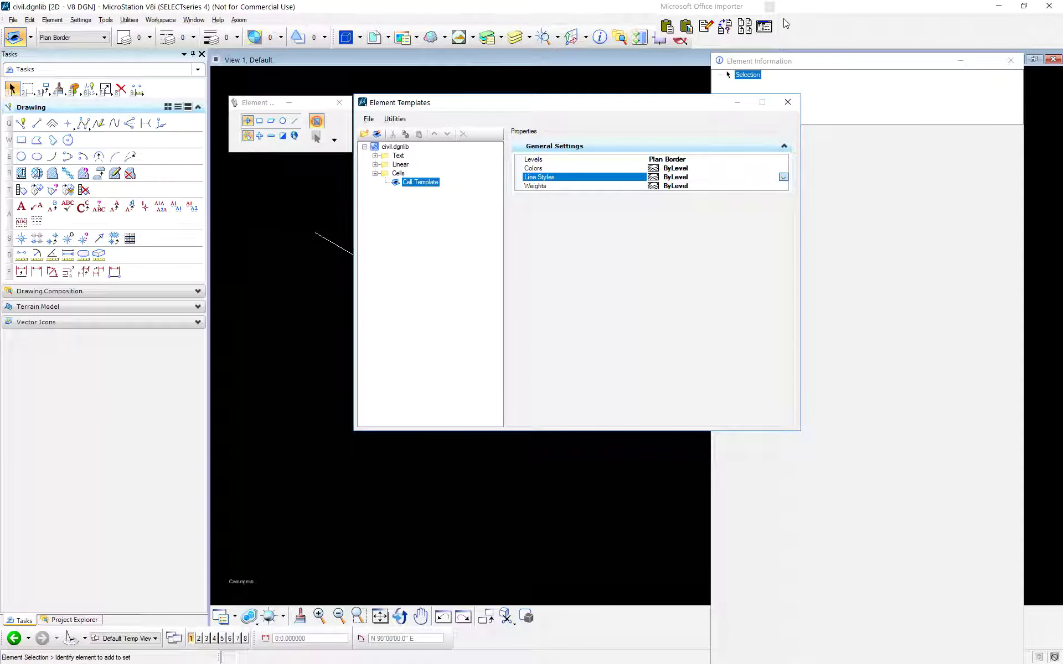
{"action": "key", "text": "3"}
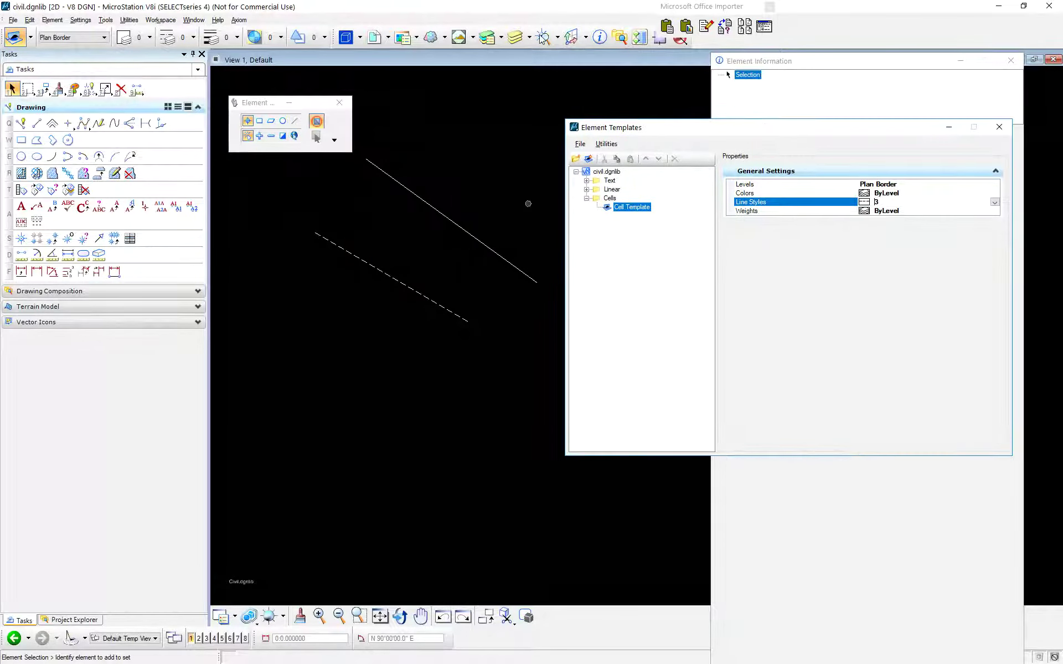
{"action": "left_click", "coordinate": [413, 91]}
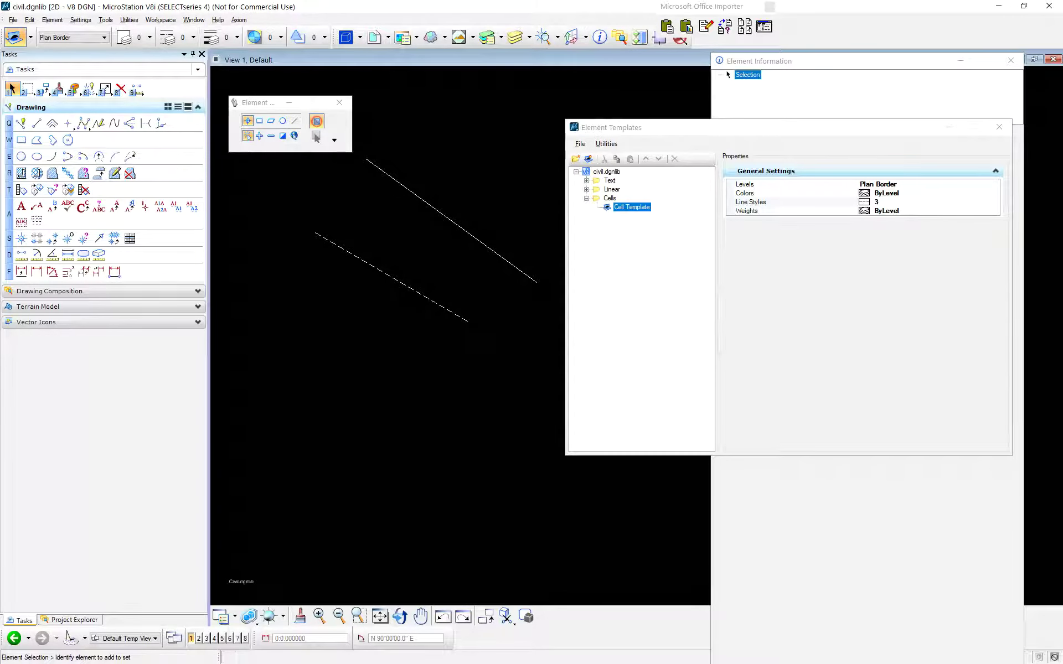
{"action": "left_click_drag", "start_coordinate": [854, 126], "coordinate": [547, 285]}
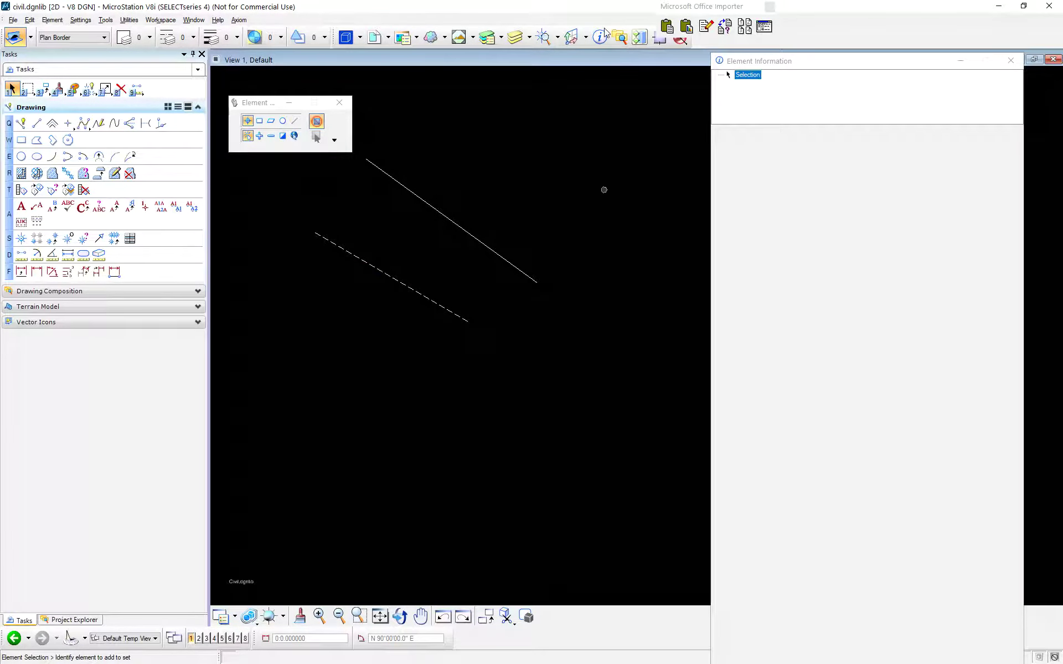
- Reopen the element templates manager and create a new template in the Text group, keeping the default name New Template
{"action": "left_click", "coordinate": [52, 19]}
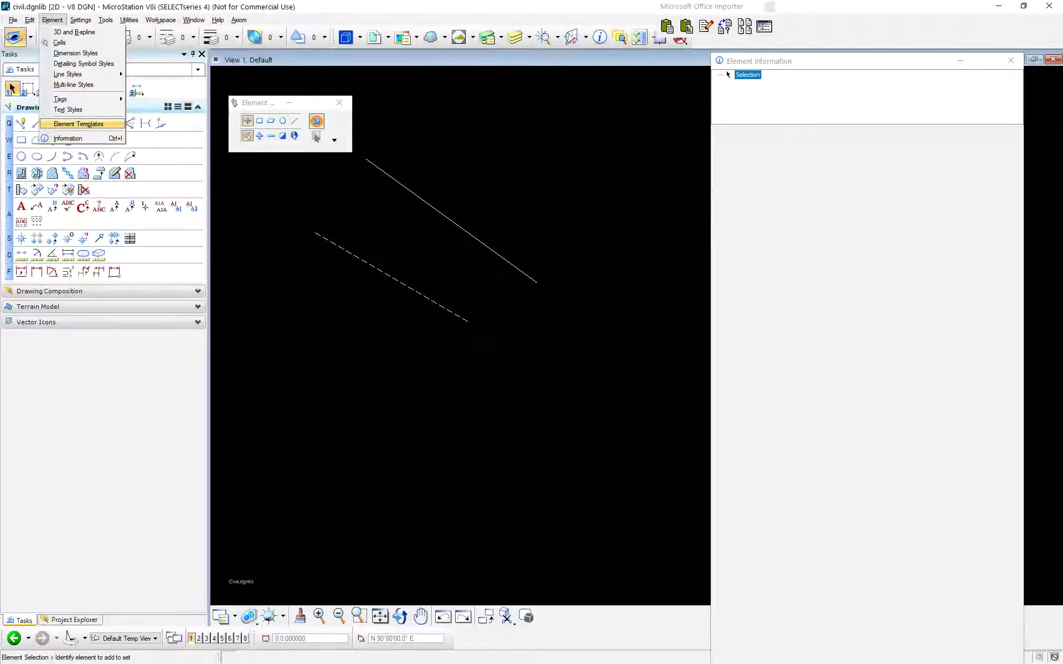
{"action": "left_click", "coordinate": [78, 123]}
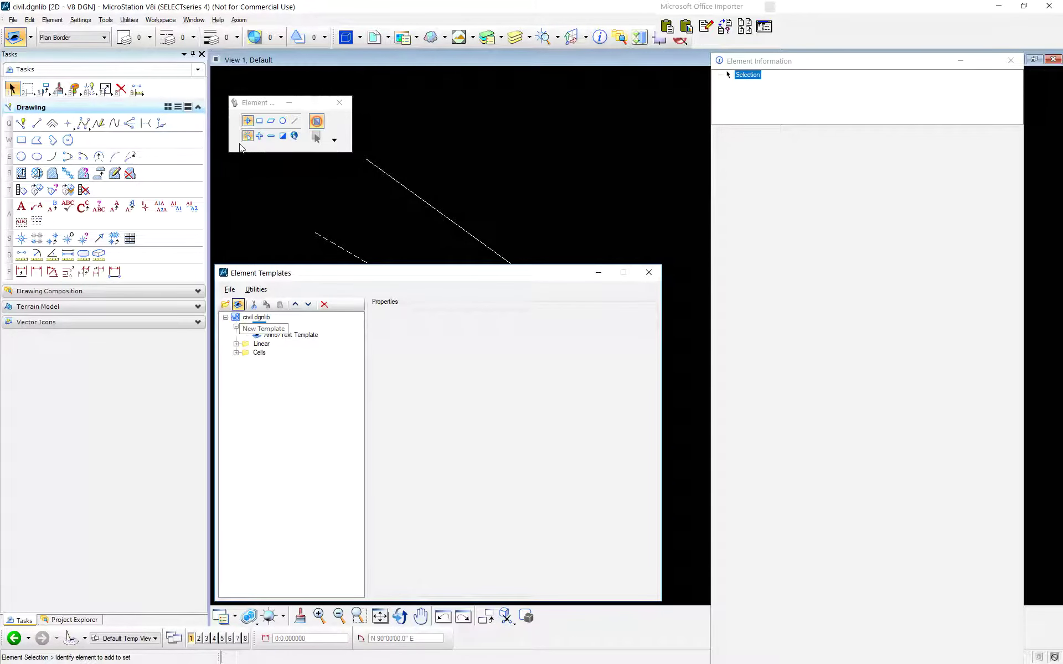
{"action": "left_click", "coordinate": [238, 304]}
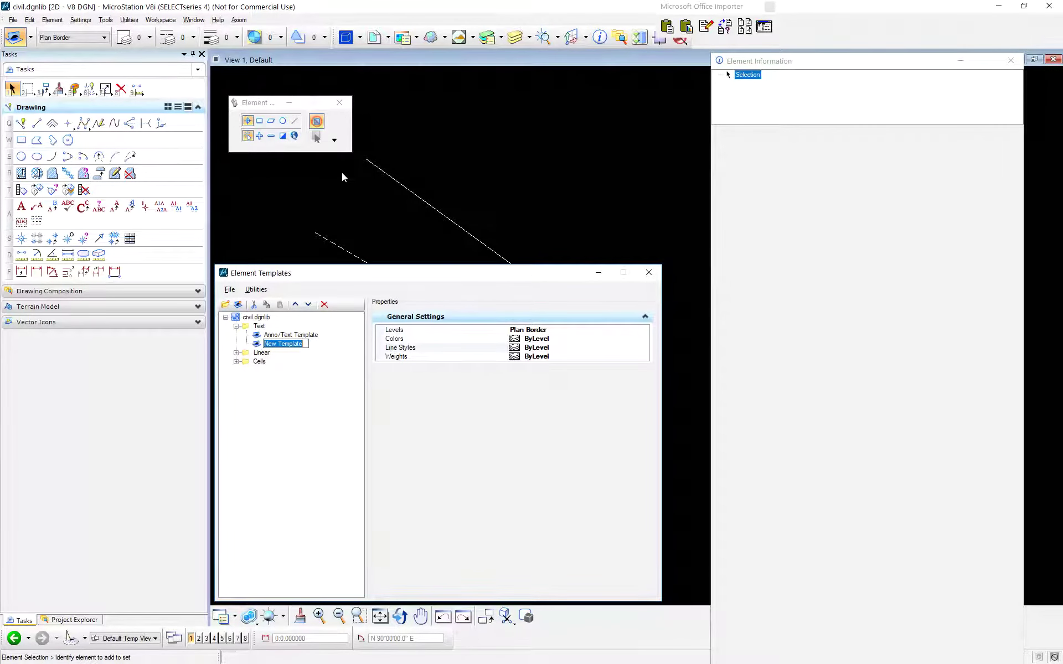
{"action": "key", "text": "Return"}
- Examine the Text, Closed Linear and General Settings properties that can be added to New Template, without adding any
{"action": "key", "text": "shift+F10"}
{"action": "key", "text": "Right"}
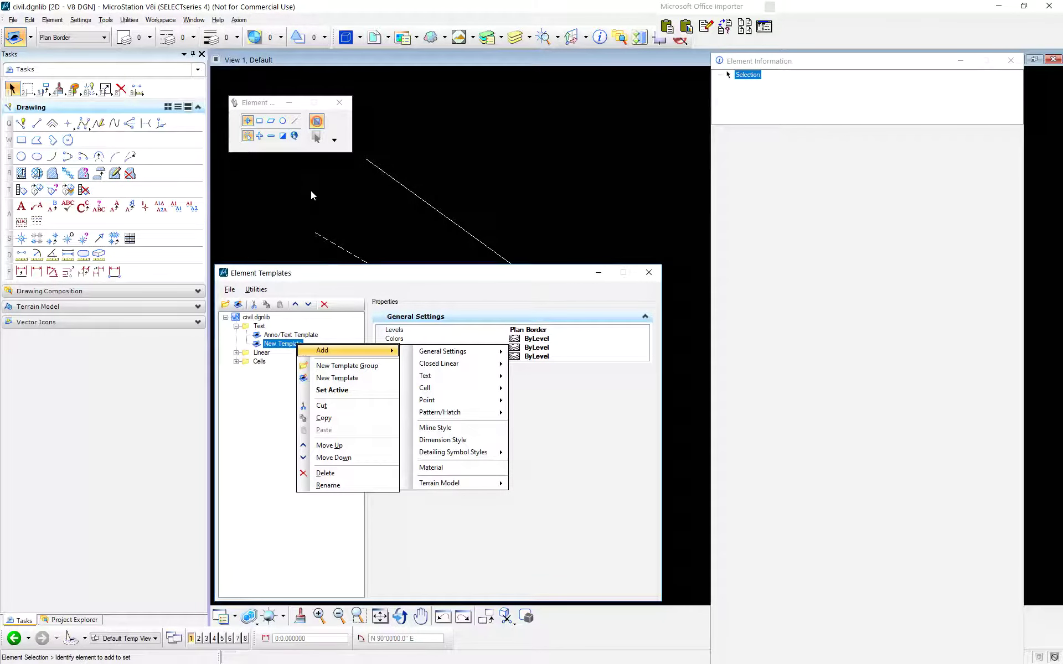
{"action": "mouse_move", "coordinate": [476, 375]}
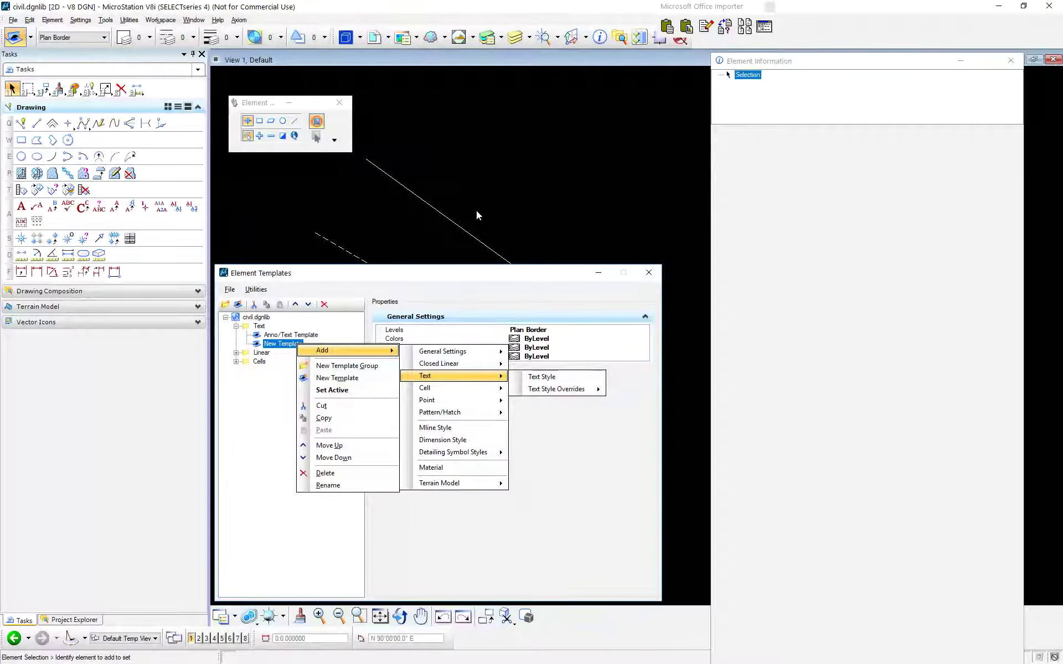
{"action": "key", "text": "Up"}
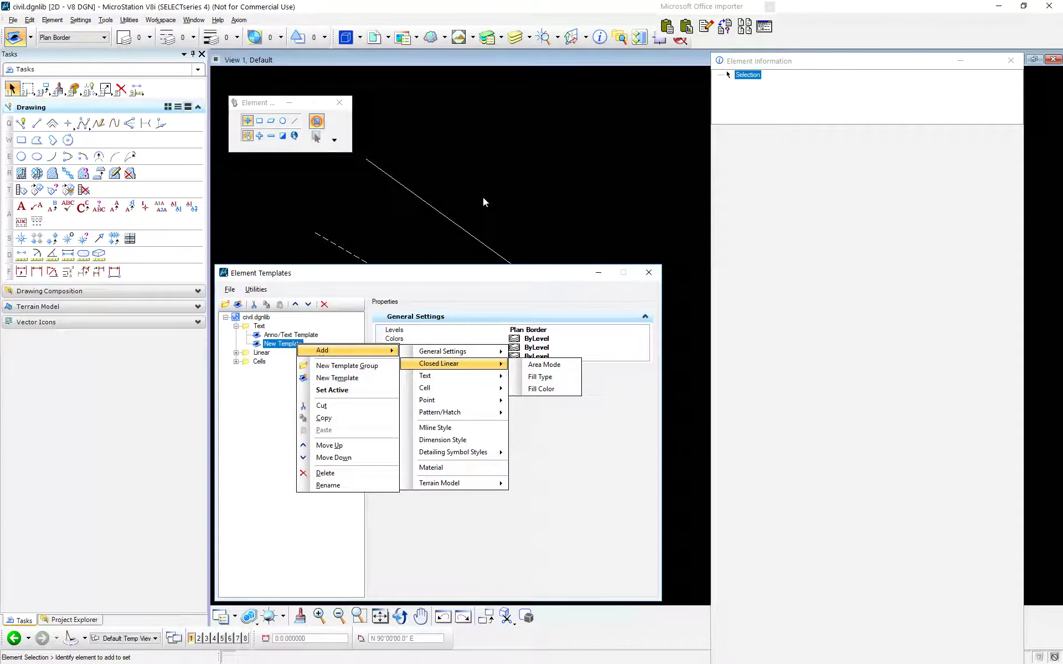
{"action": "key", "text": "Up"}
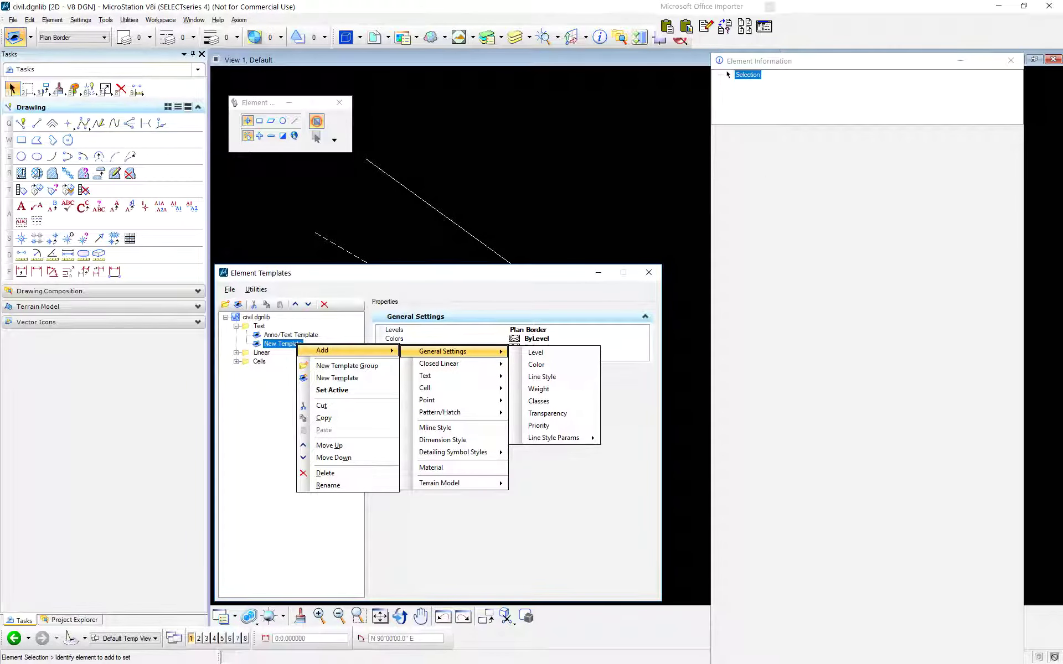
{"action": "key", "text": "Escape"}
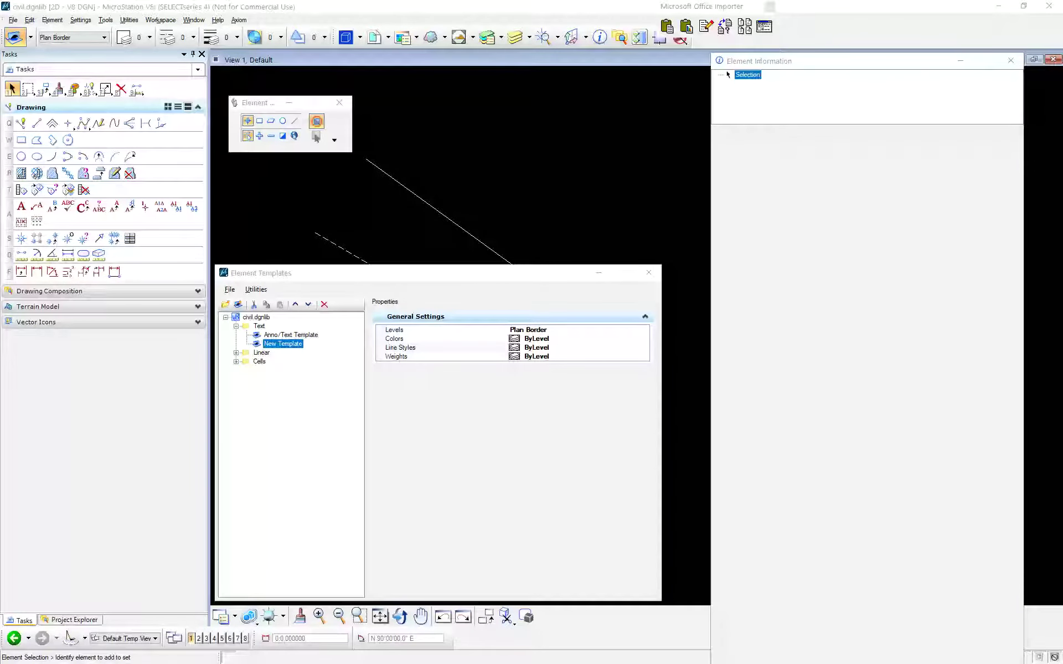
- Make Cell Template from the Cells group the active element template
{"action": "left_click", "coordinate": [30, 37]}
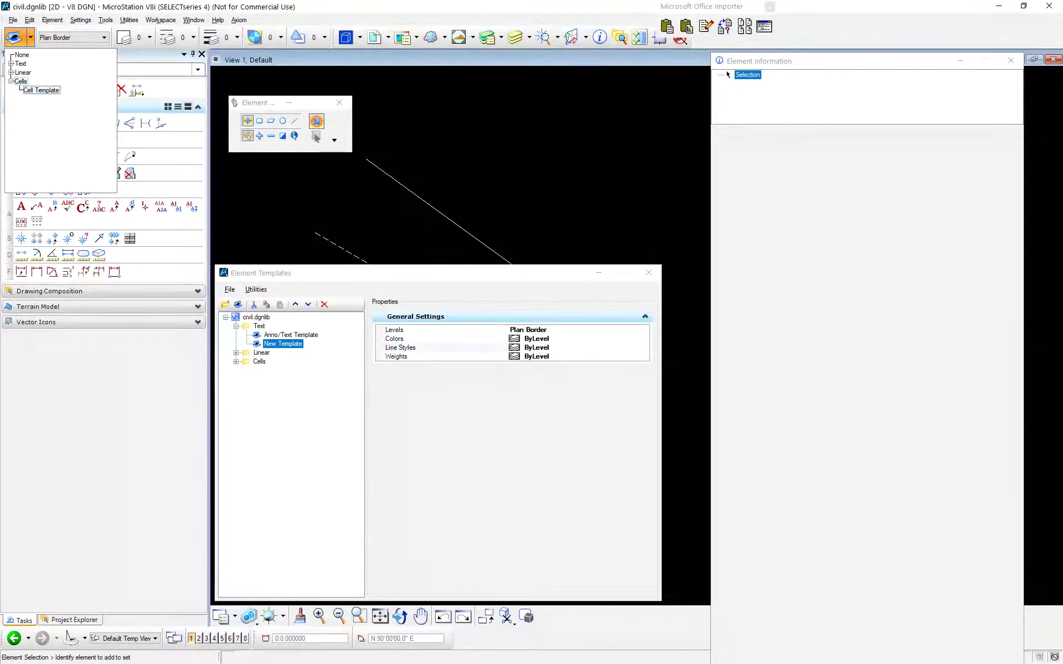
{"action": "left_click", "coordinate": [40, 89]}
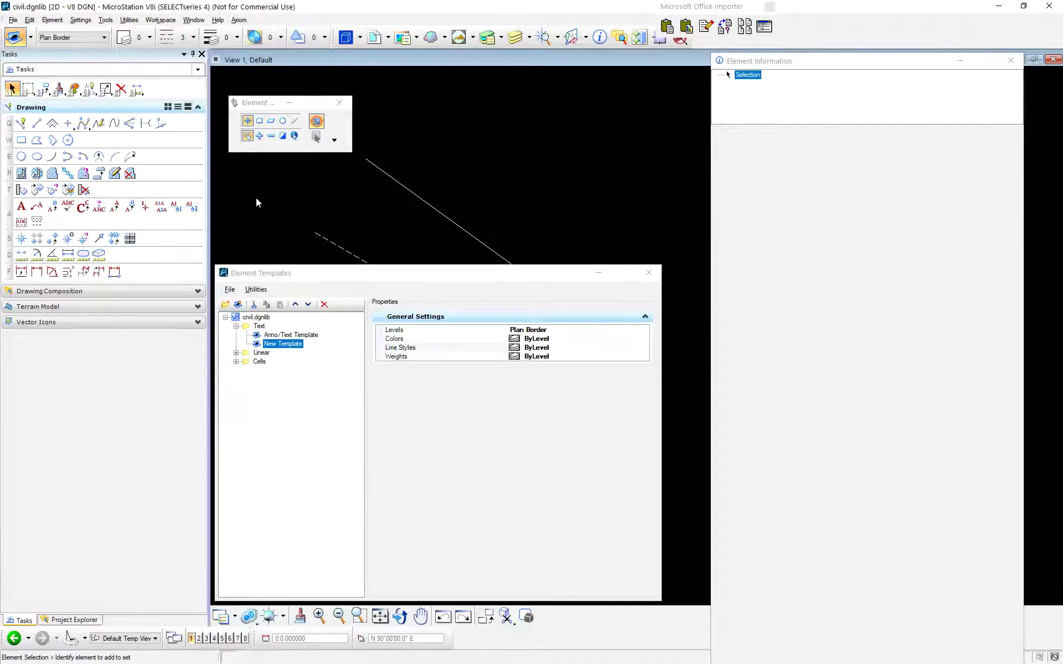
{"action": "right_click", "coordinate": [289, 344]}
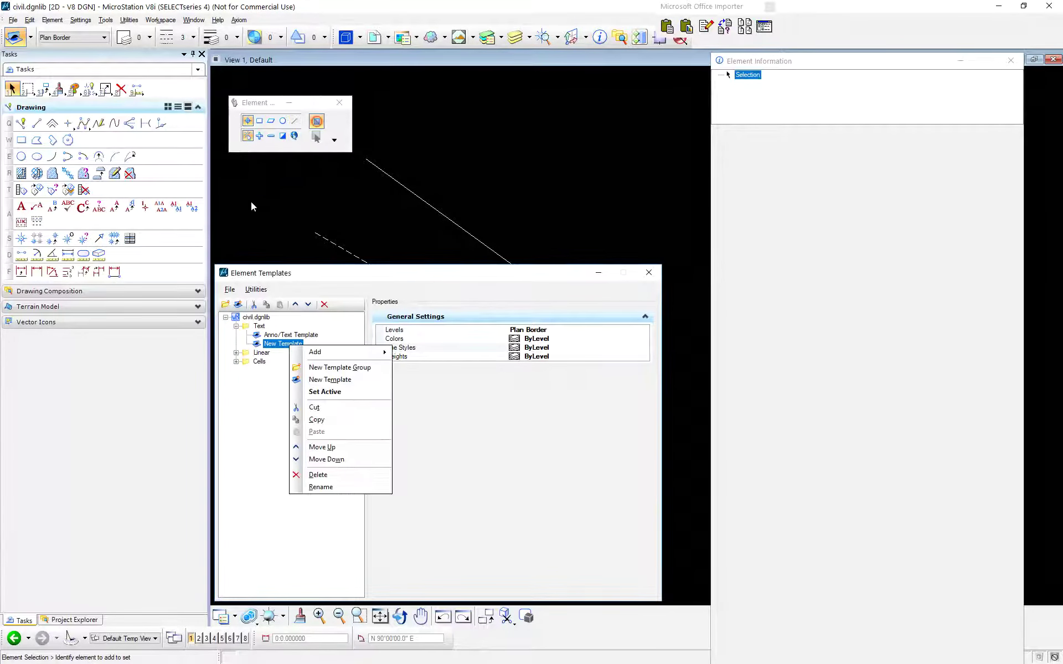
- Add the Cell Name property to Cell Template and set its active cell to CivDrawingTitleBubble
{"action": "left_click", "coordinate": [236, 362]}
{"action": "left_click", "coordinate": [271, 371]}
{"action": "right_click", "coordinate": [275, 369]}
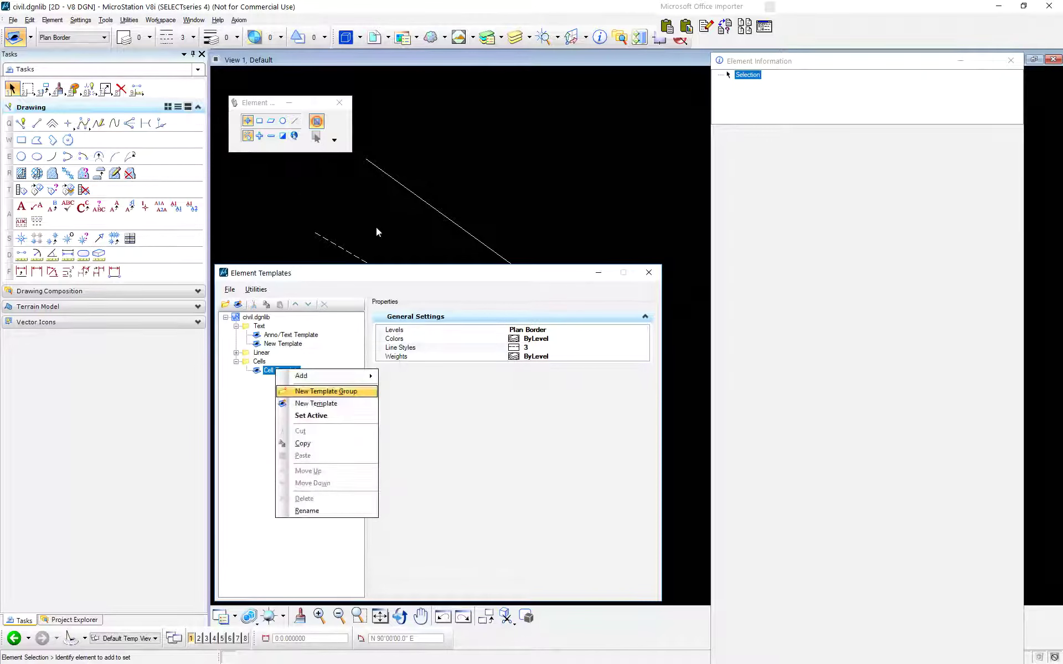
{"action": "key", "text": "Down"}
{"action": "key", "text": "Down"}
{"action": "key", "text": "Down"}
{"action": "key", "text": "Down"}
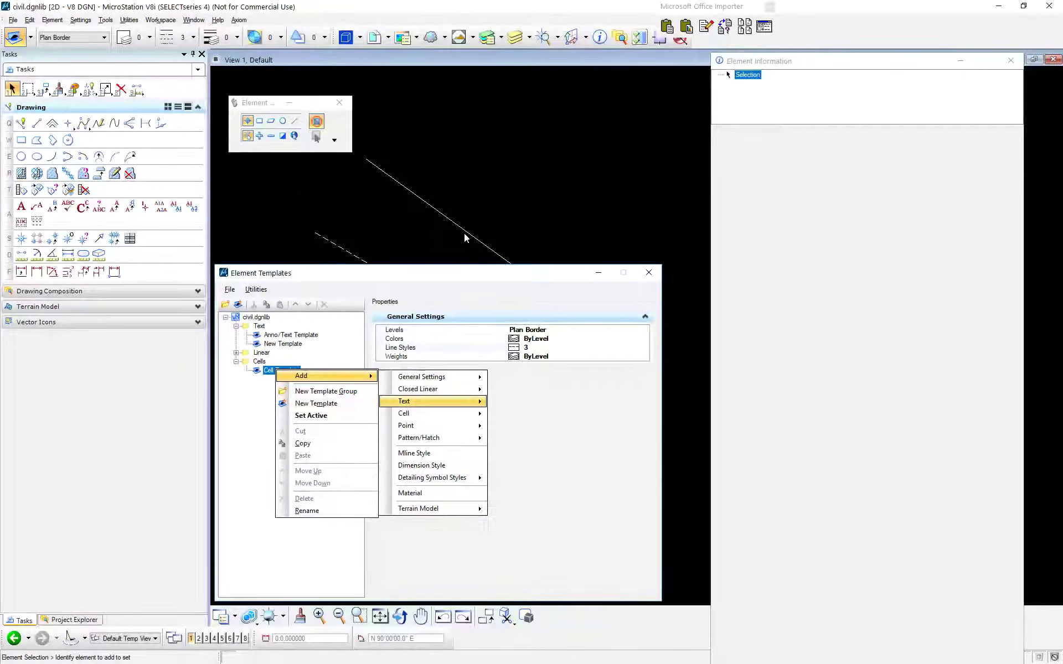
{"action": "key", "text": "Right"}
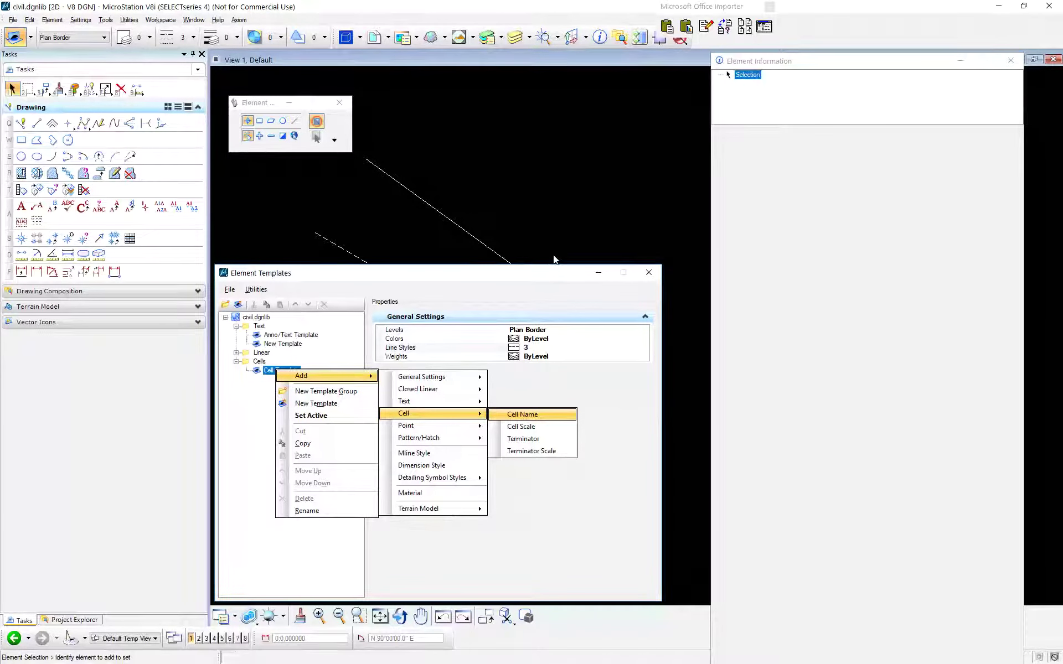
{"action": "key", "text": "Return"}
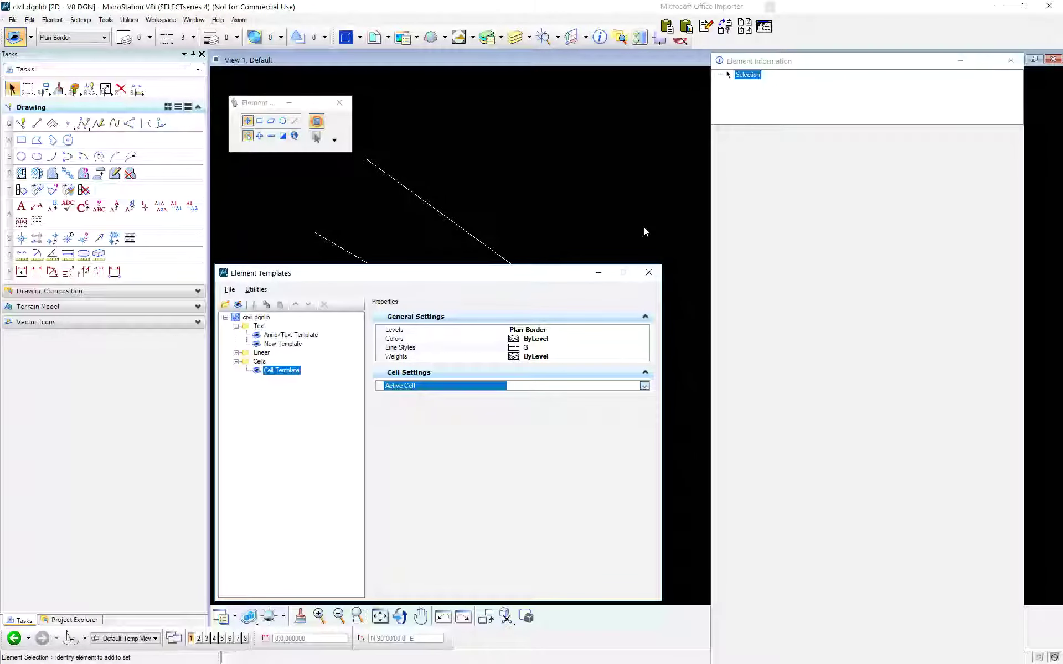
{"action": "left_click", "coordinate": [644, 386]}
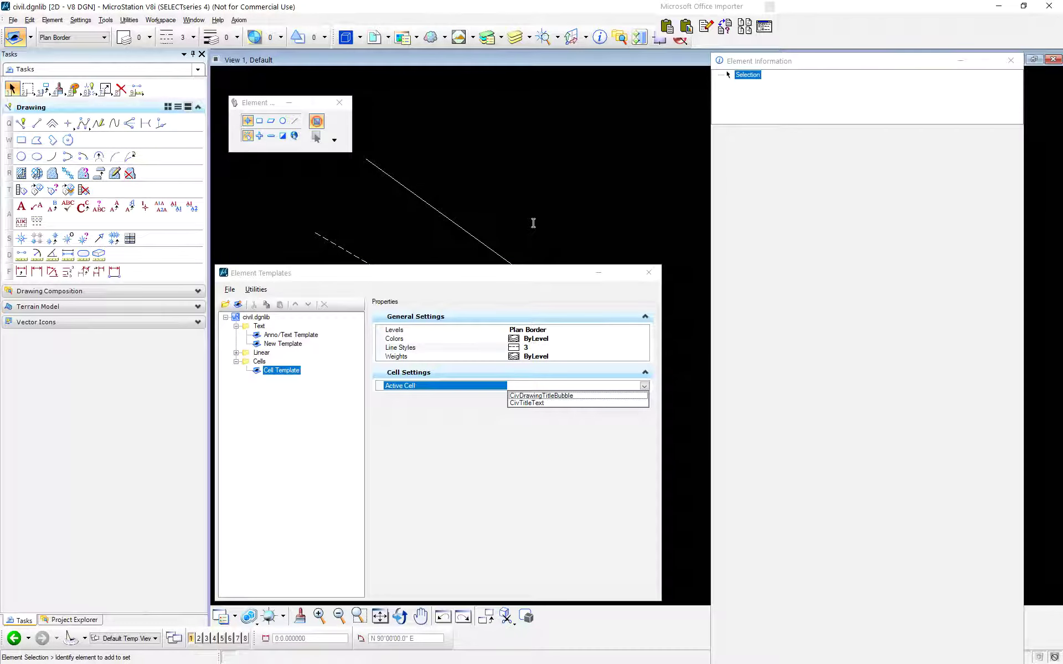
{"action": "key", "text": "Return"}
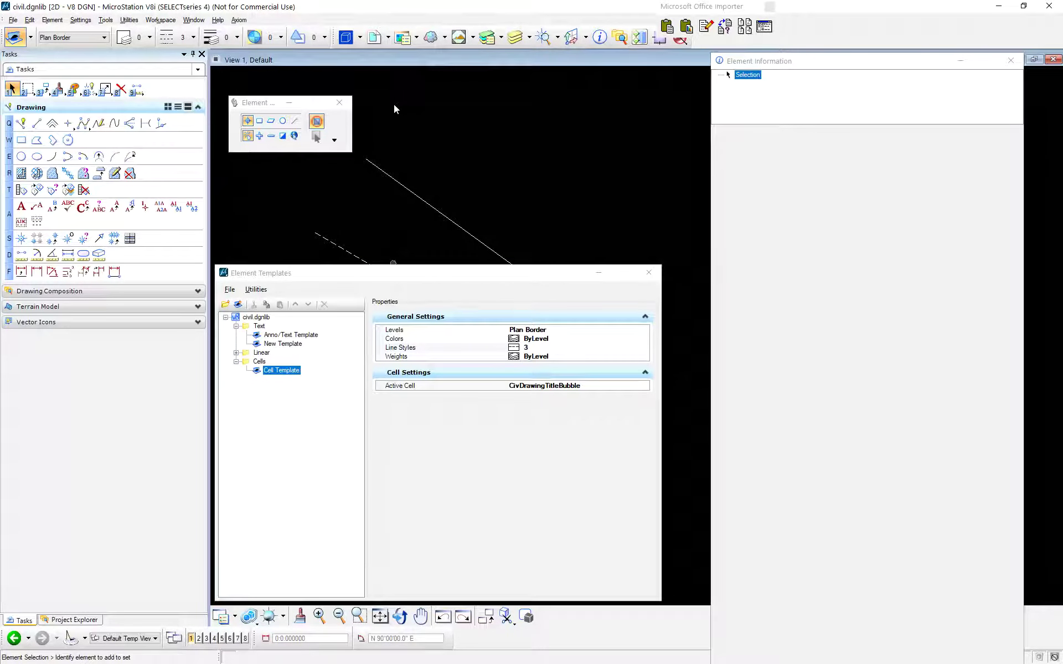
- Move the element templates manager clear of the drawn lines and close it
{"action": "left_click_drag", "start_coordinate": [394, 272], "coordinate": [680, 236]}
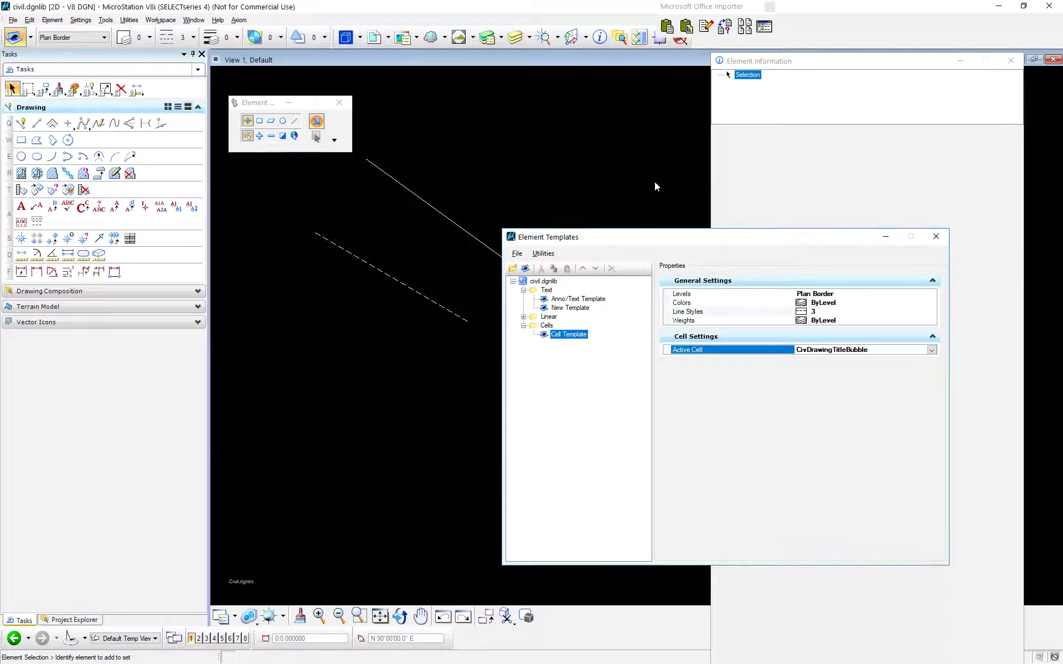
{"action": "left_click", "coordinate": [389, 233]}
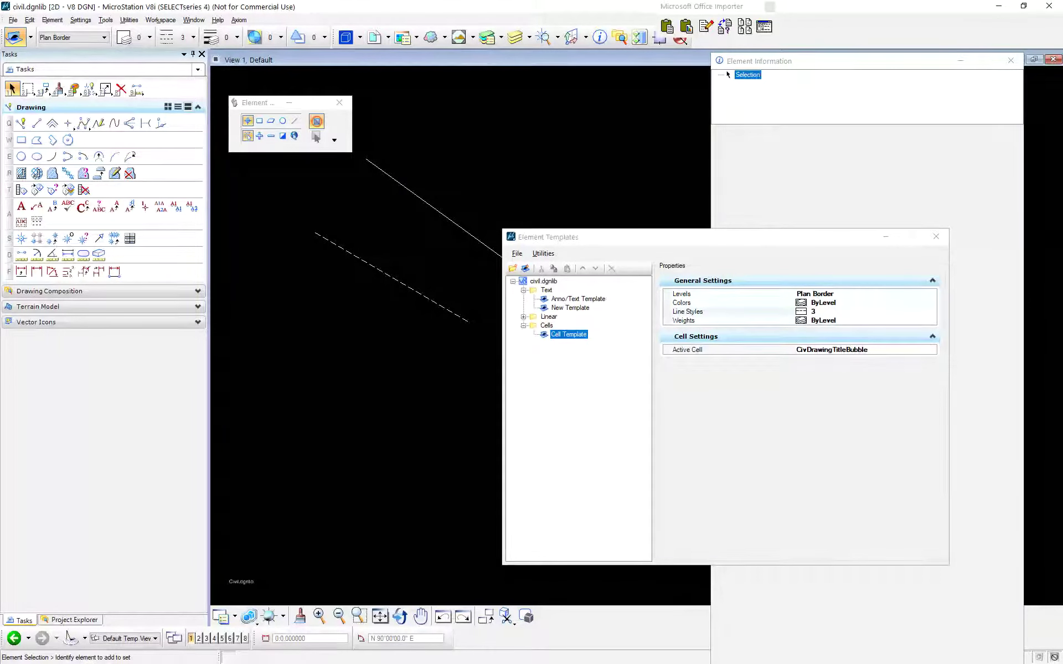
{"action": "left_click", "coordinate": [935, 236]}
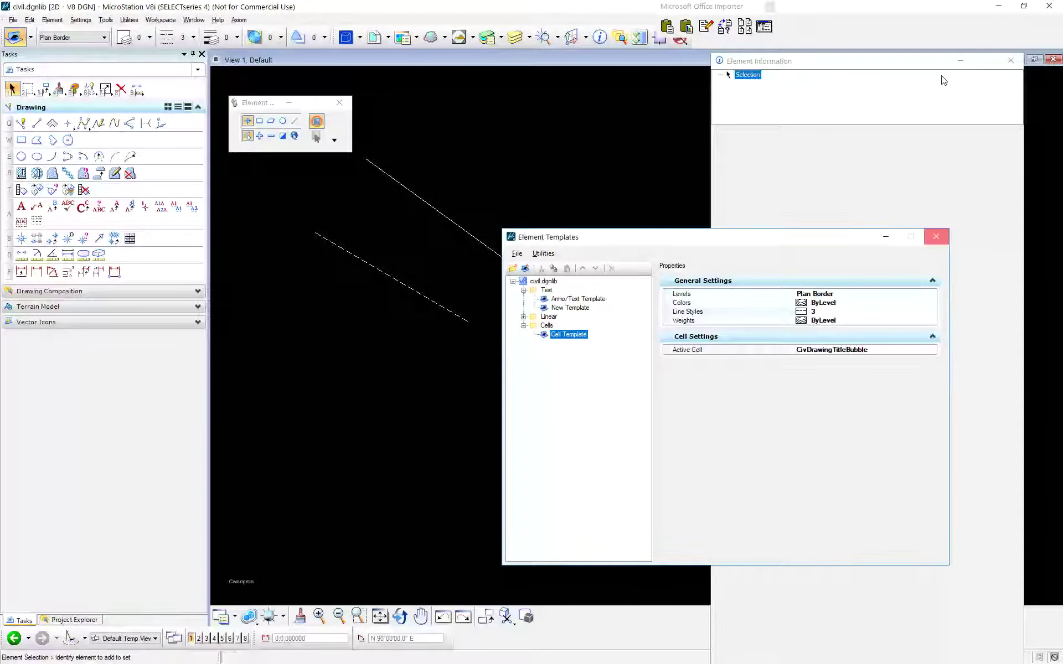
{"action": "left_click", "coordinate": [935, 236]}
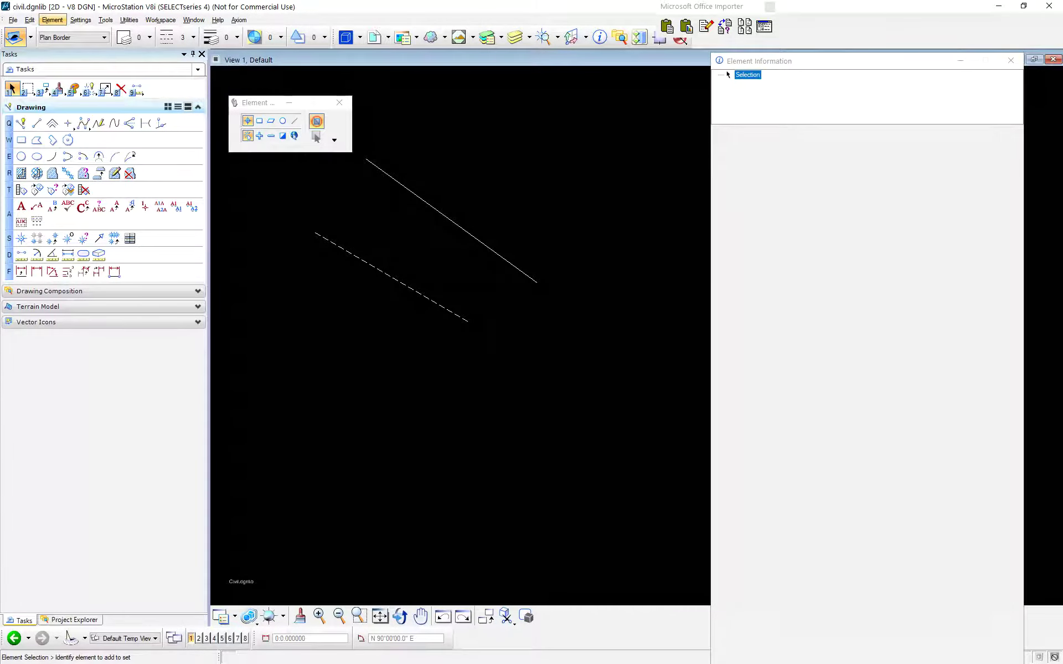
- Open the Standards Checker configuration for the library and look through its list of saved settings names
{"action": "left_click", "coordinate": [129, 20]}
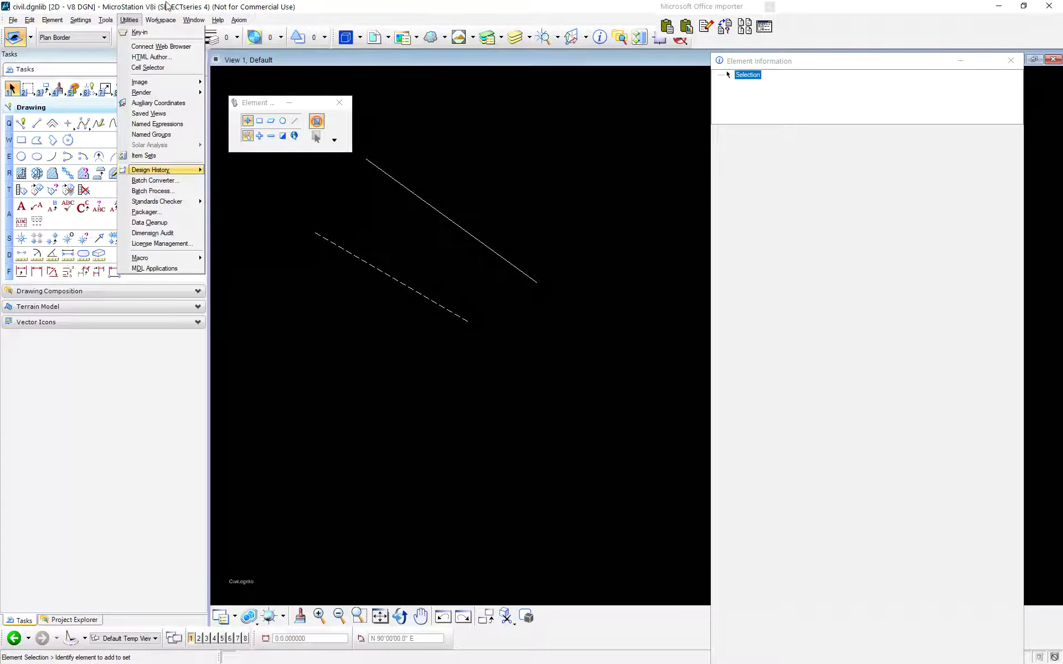
{"action": "key", "text": "Down"}
{"action": "key", "text": "Down"}
{"action": "key", "text": "Down"}
{"action": "key", "text": "Right"}
{"action": "key", "text": "Down"}
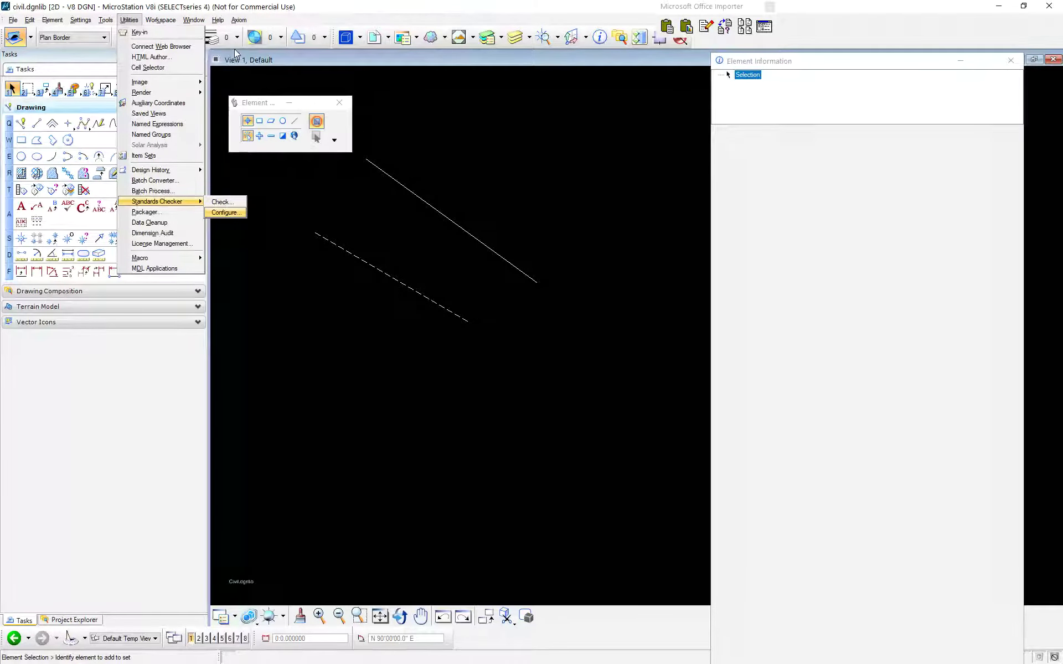
{"action": "key", "text": "Return"}
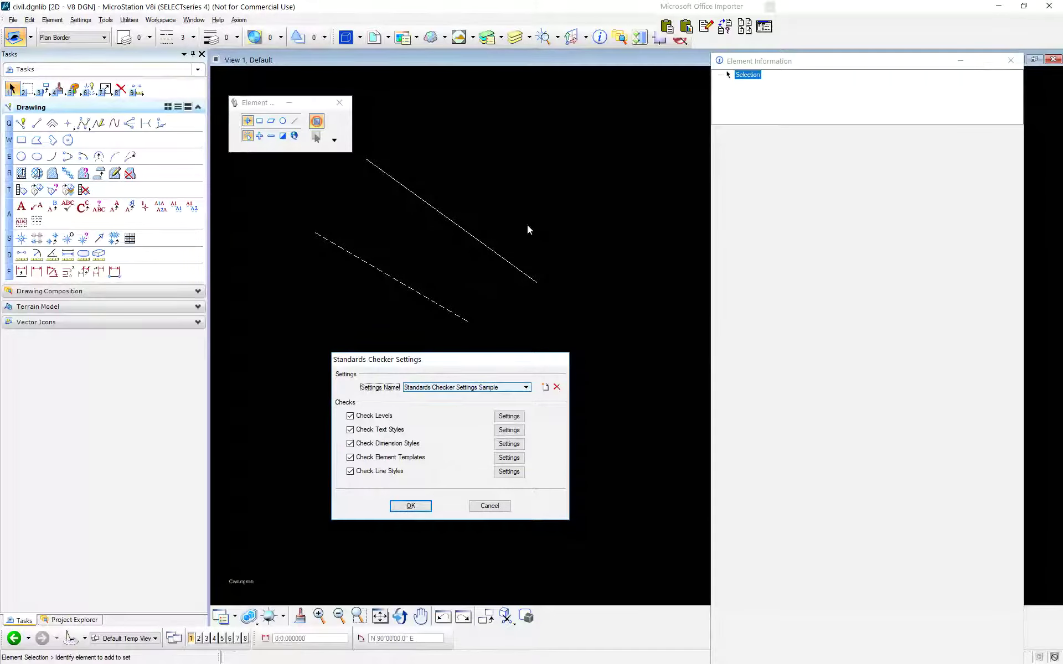
{"action": "key", "text": "alt+Down"}
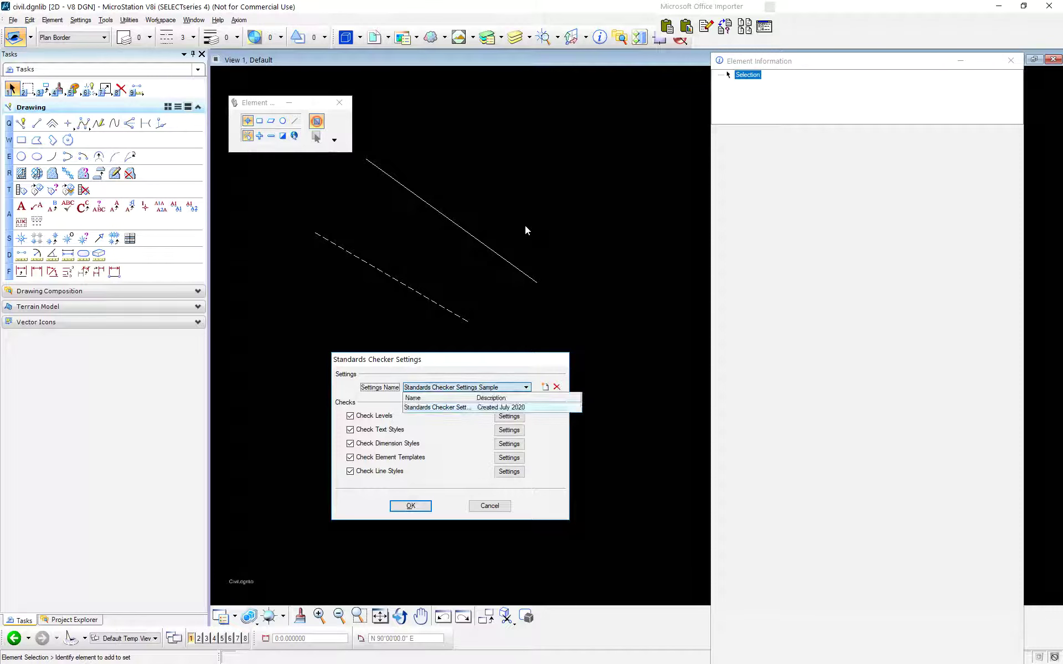
{"action": "key", "text": "Escape"}
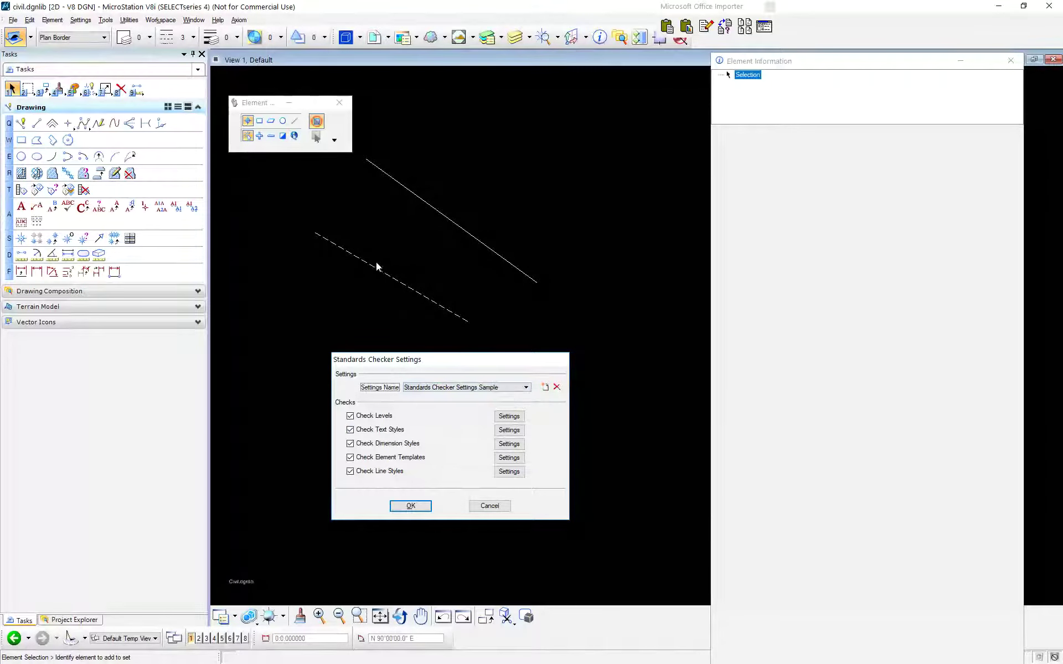
- Disable the checks for text styles, dimension styles, element templates and line styles, keeping only Check Levels enabled
{"action": "key", "text": "Tab"}
{"action": "key", "text": "Tab"}
{"action": "key", "text": "space"}
{"action": "key", "text": "Tab"}
{"action": "key", "text": "space"}
{"action": "key", "text": "Tab"}
{"action": "key", "text": "space"}
{"action": "key", "text": "Tab"}
{"action": "key", "text": "space"}
{"action": "left_click_drag", "start_coordinate": [492, 191], "coordinate": [420, 172]}
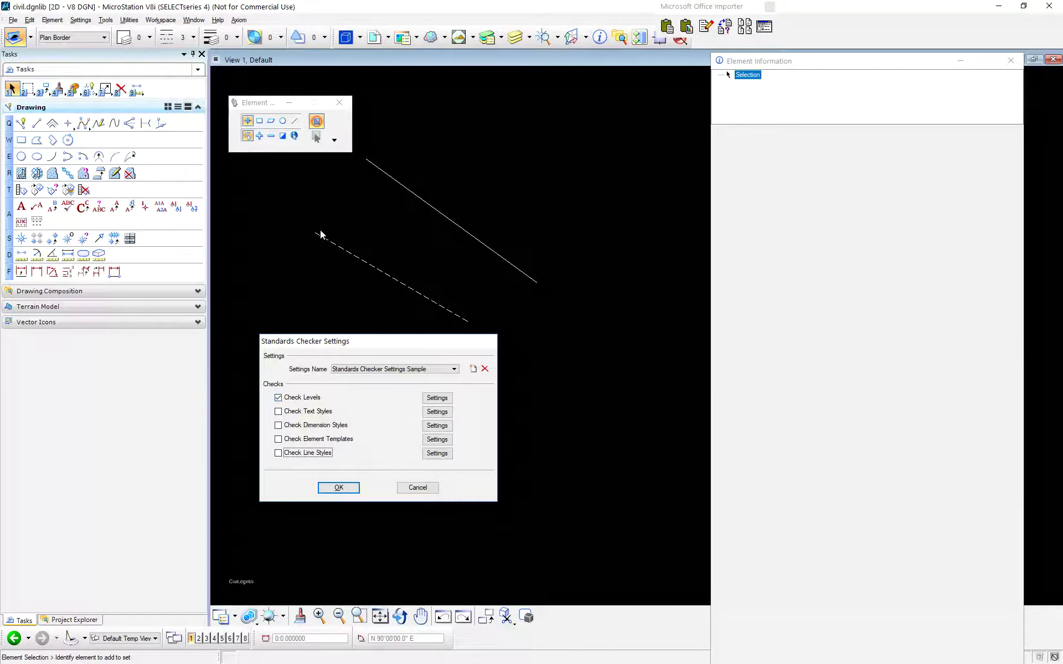
- Set the standard levels source to Selected DgnLibs, pick civil.dgnlib in the list and accept the level checker settings
{"action": "left_click", "coordinate": [437, 398]}
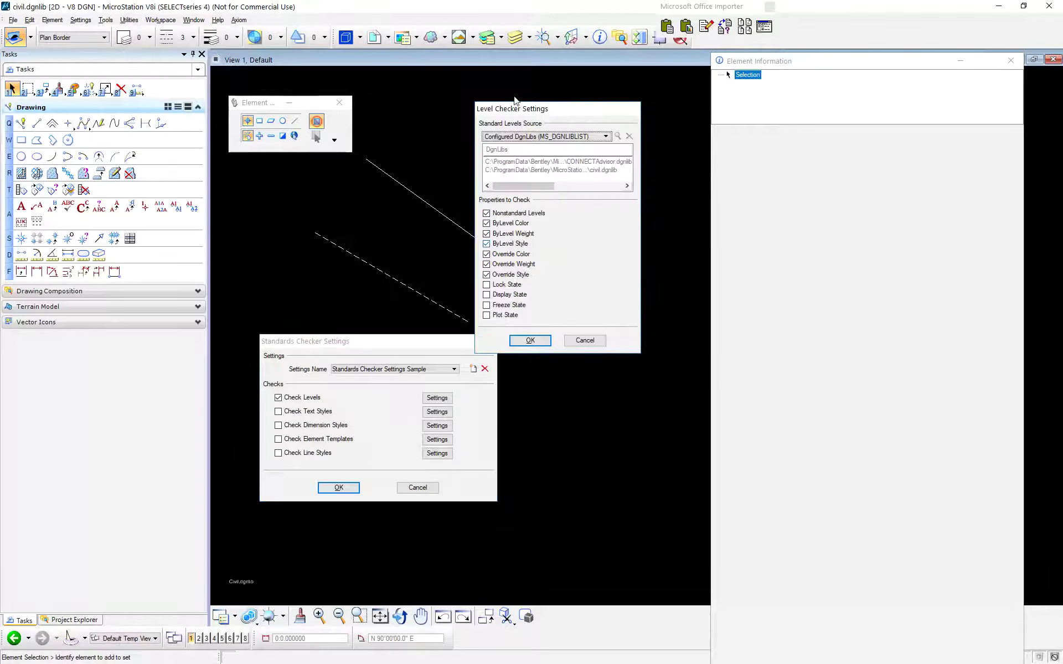
{"action": "left_click", "coordinate": [546, 136]}
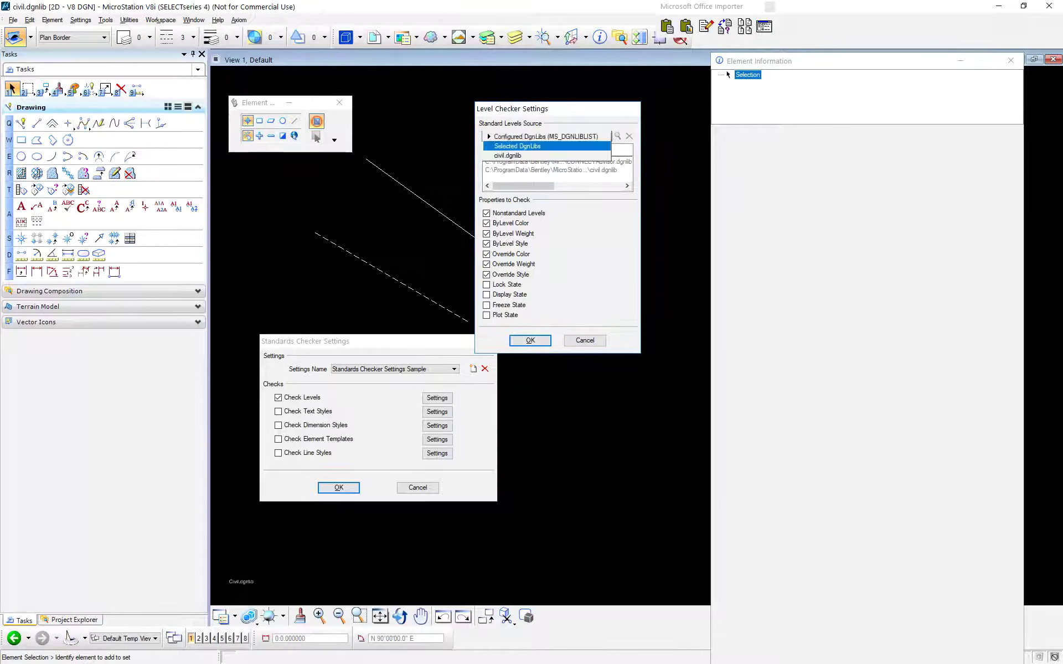
{"action": "left_click", "coordinate": [517, 147]}
{"action": "left_click", "coordinate": [510, 170]}
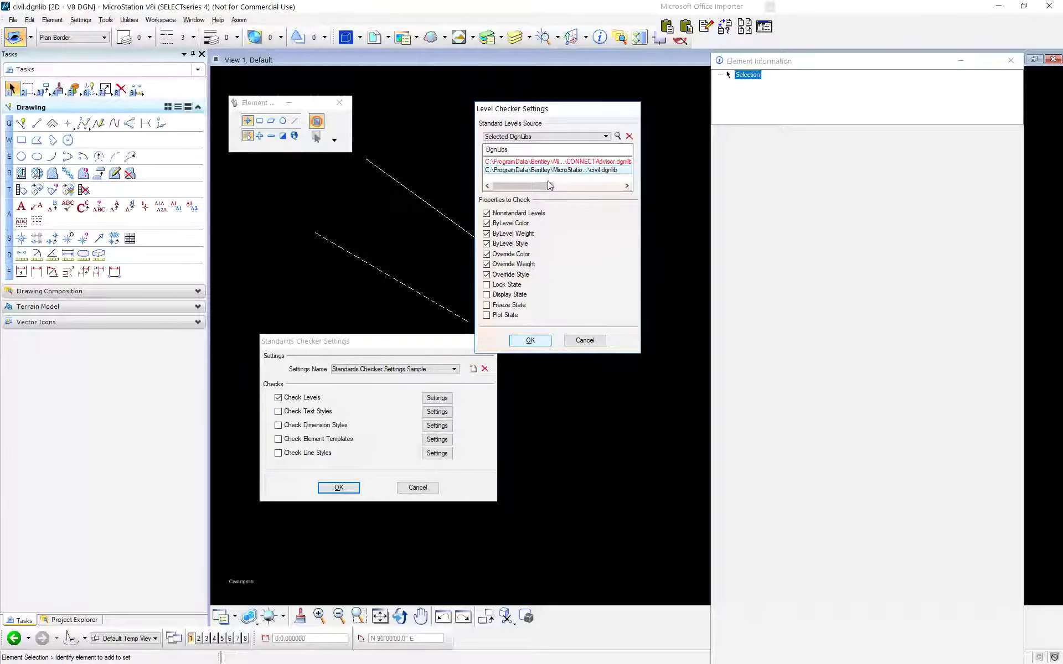
{"action": "key", "text": "Return"}
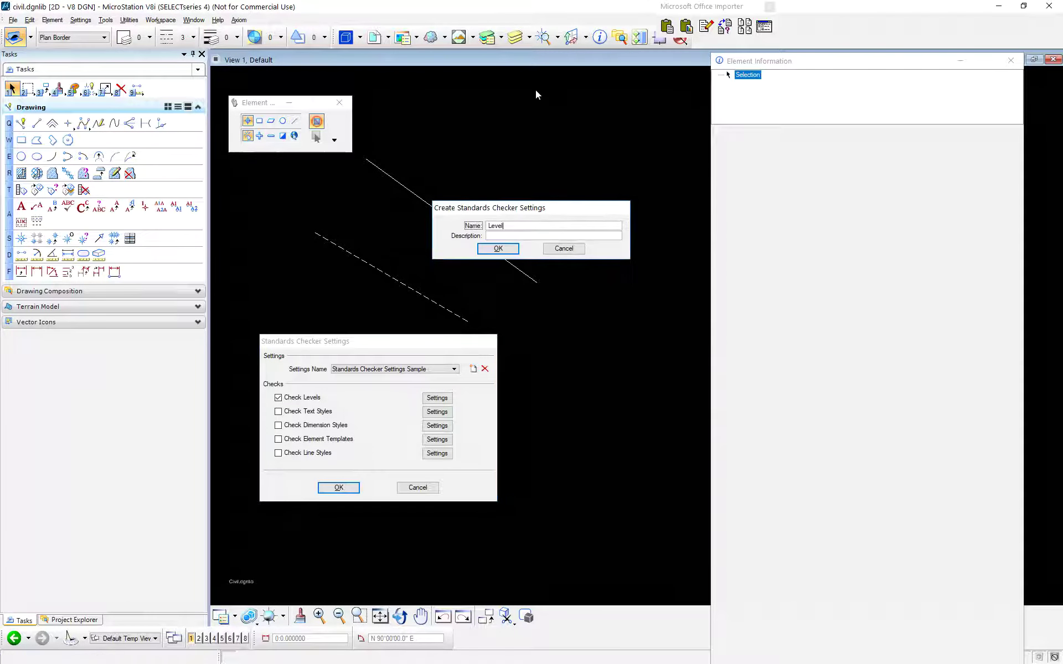
- Create checker settings named Levels Only with the description 23 July 2020, and save the configuration in civil.dgnlib
{"action": "type", "text": "s Only"}
{"action": "key", "text": "Tab"}
{"action": "type", "text": "23 July 2020"}
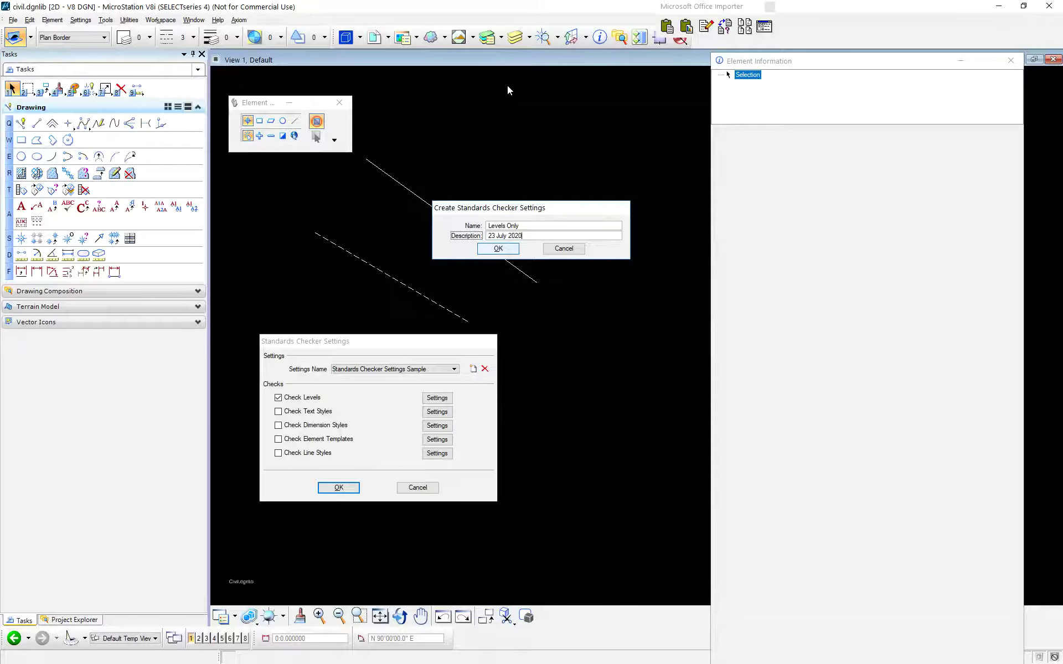
{"action": "key", "text": "Return"}
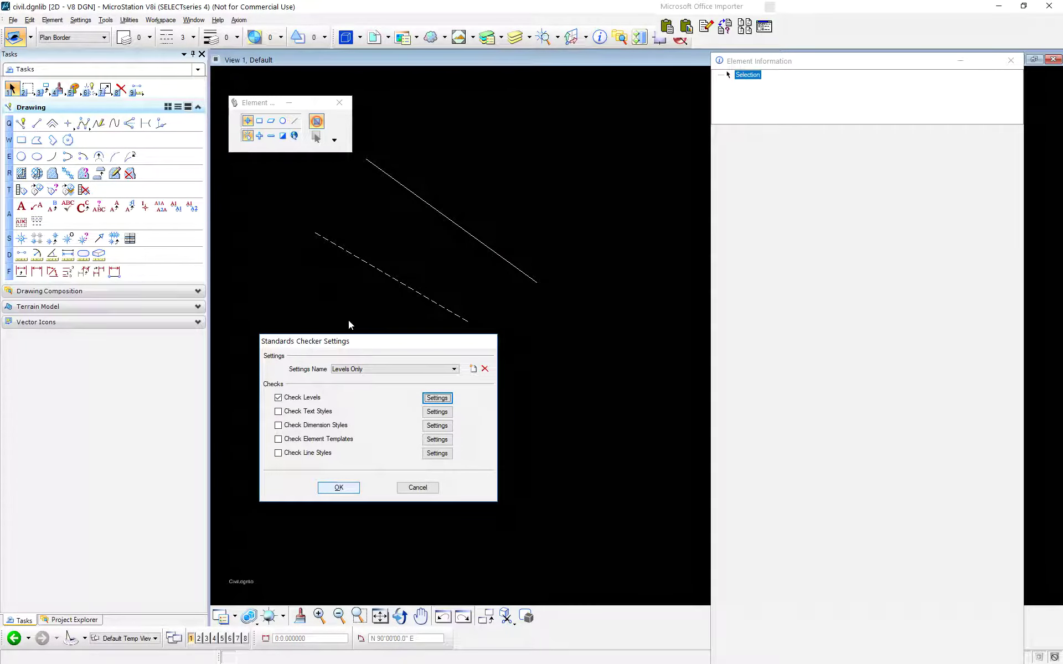
{"action": "key", "text": "Return"}
{"action": "key", "text": "ctrl+f"}
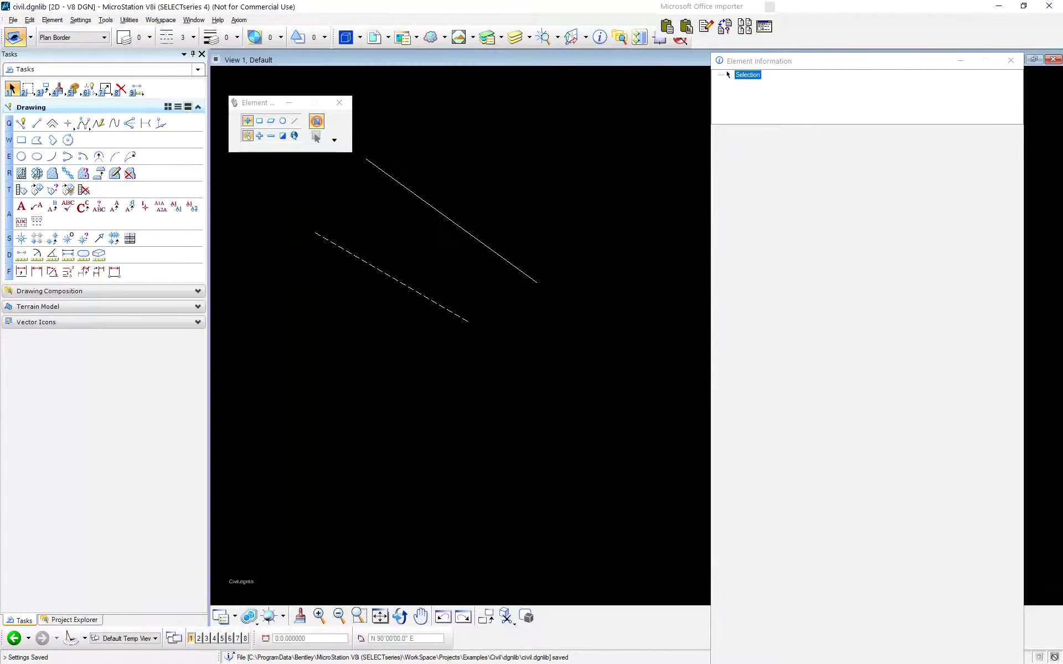
- Close civil.dgnlib to return to BSI400-W01-Survey.dgn and open the Standards Checker's check dialog
{"action": "key", "text": "alt+f"}
{"action": "key", "text": "c"}
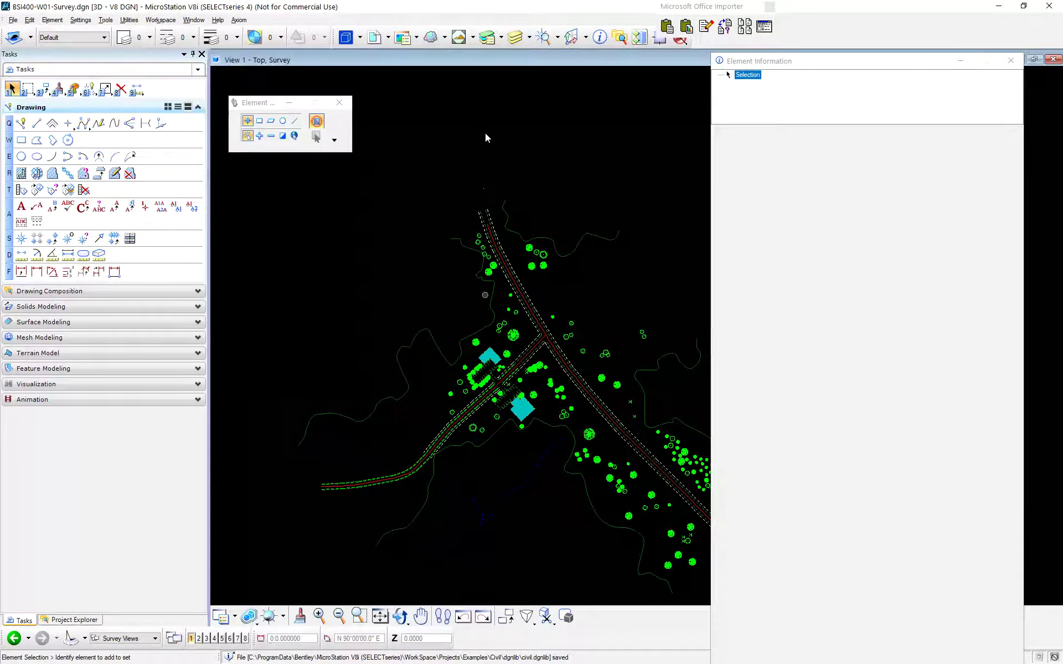
{"action": "left_click", "coordinate": [129, 19]}
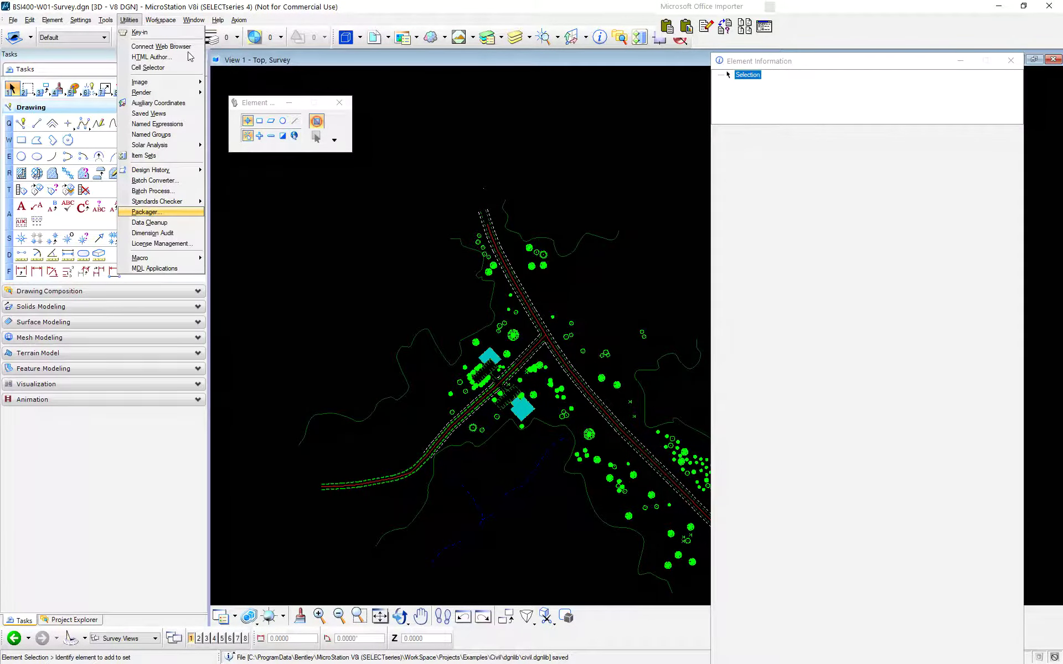
- Compare the checks in Standards Checker Settings Sample with those in Levels Only, leaving Levels Only selected
{"action": "left_click", "coordinate": [712, 165]}
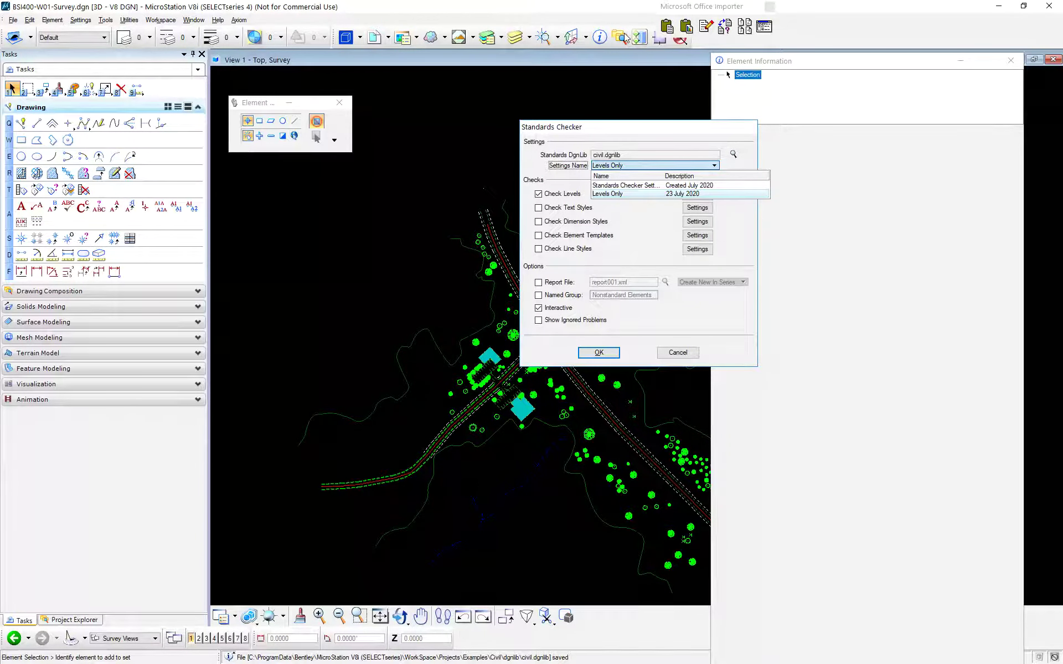
{"action": "key", "text": "Up"}
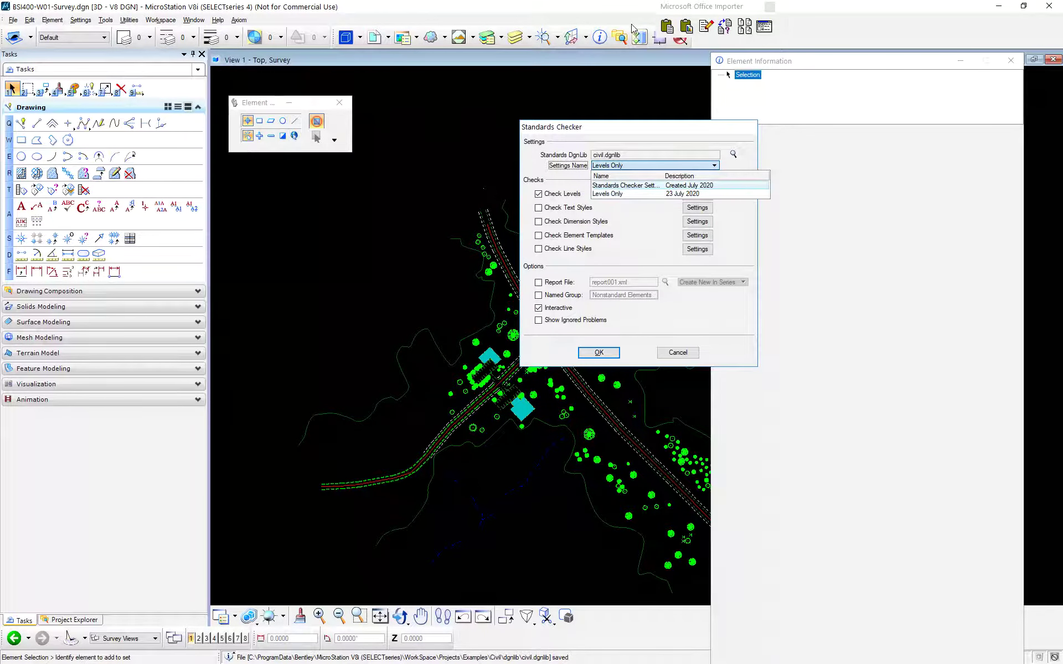
{"action": "key", "text": "Return"}
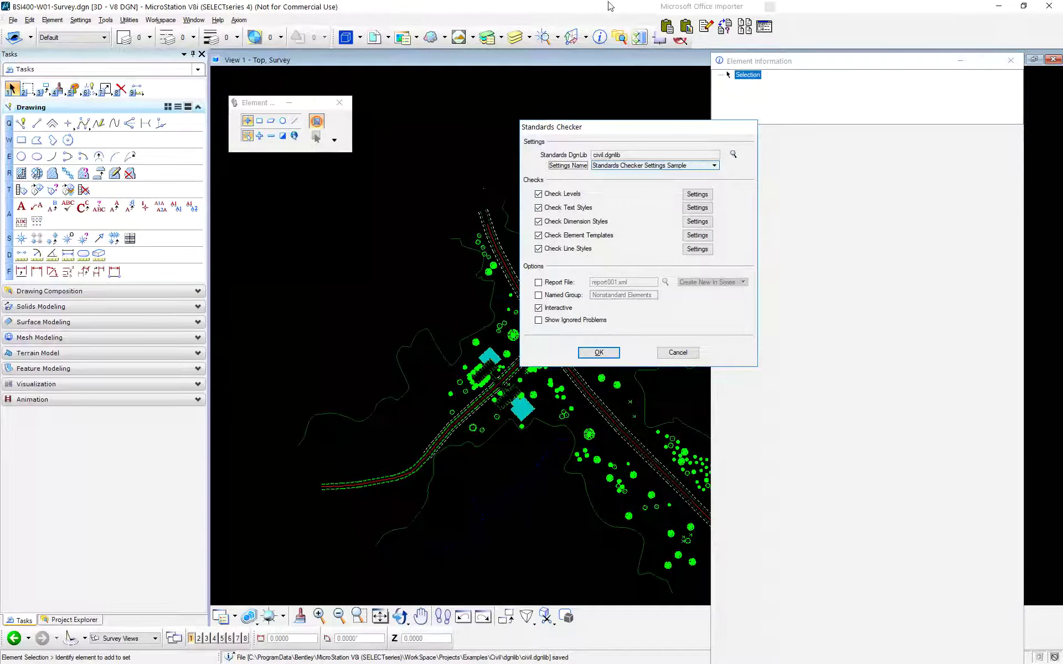
{"action": "key", "text": "alt+Down"}
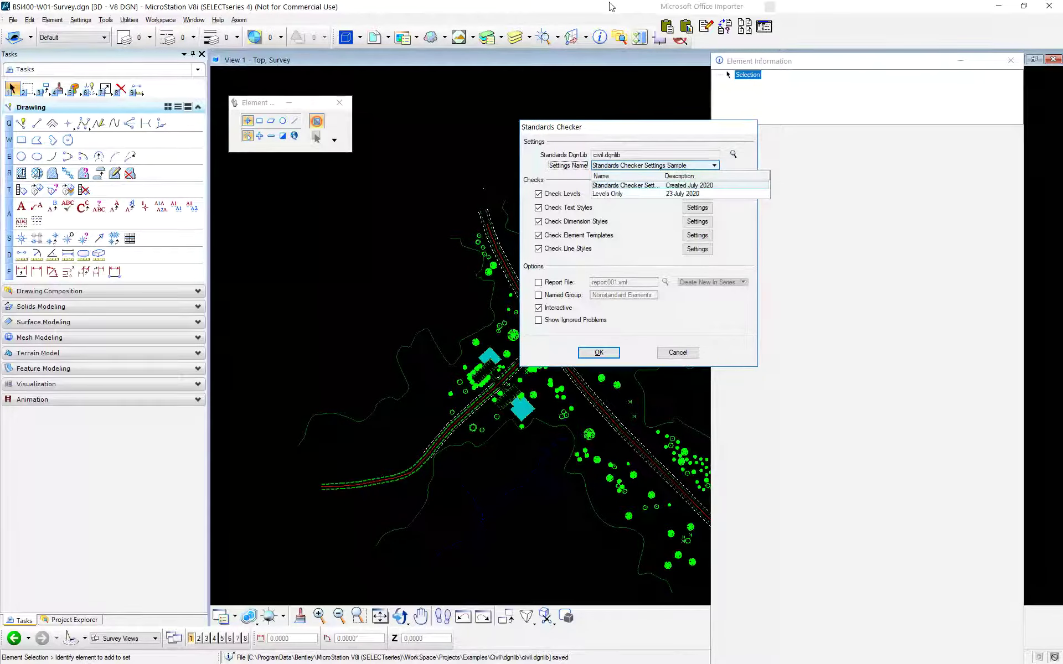
{"action": "key", "text": "Down"}
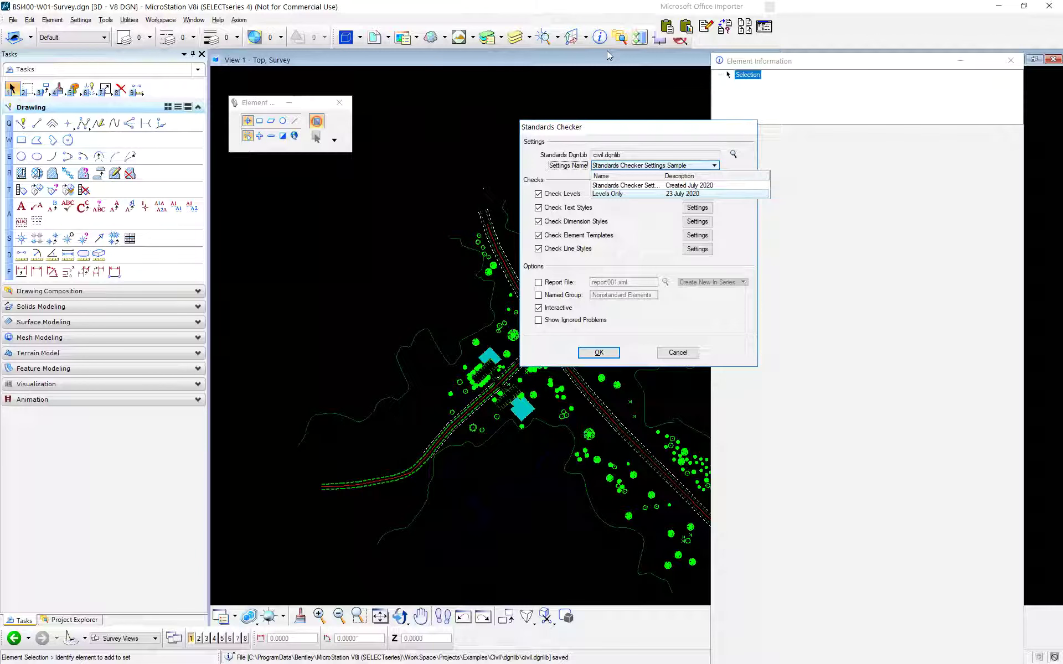
{"action": "key", "text": "Return"}
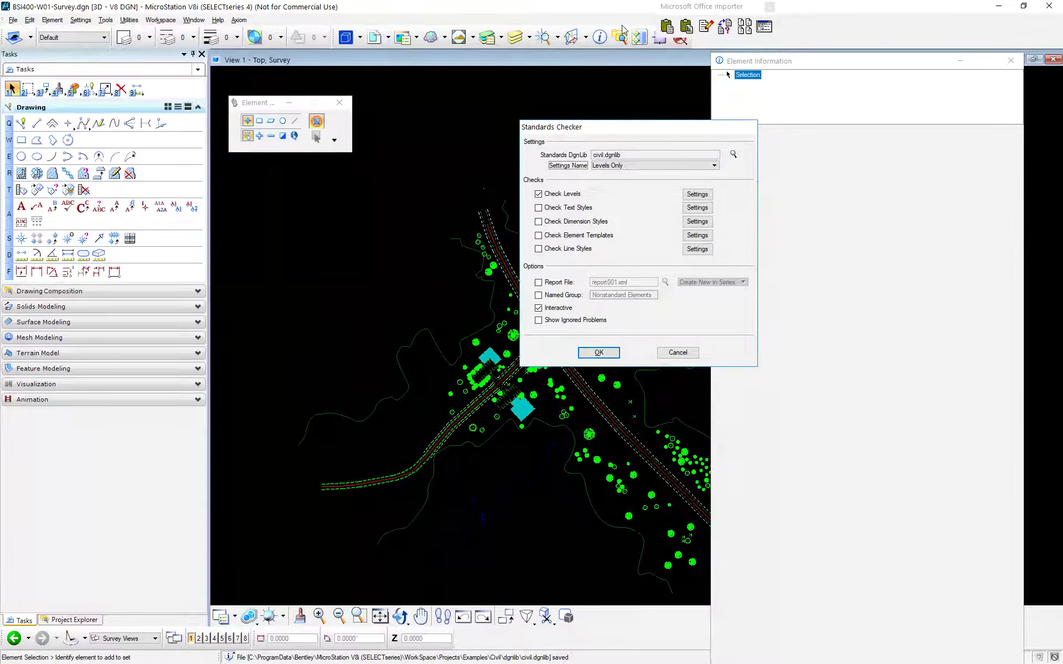
- Review the available settings names and inspect the text style checker settings under Levels Only without changing them
{"action": "key", "text": "alt+Down"}
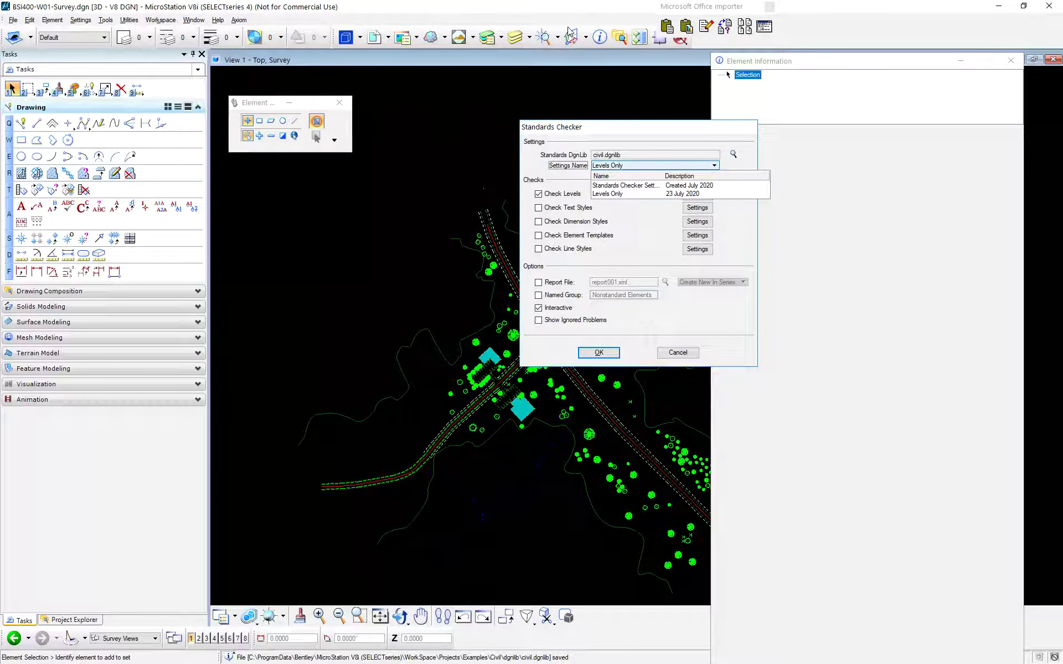
{"action": "key", "text": "Return"}
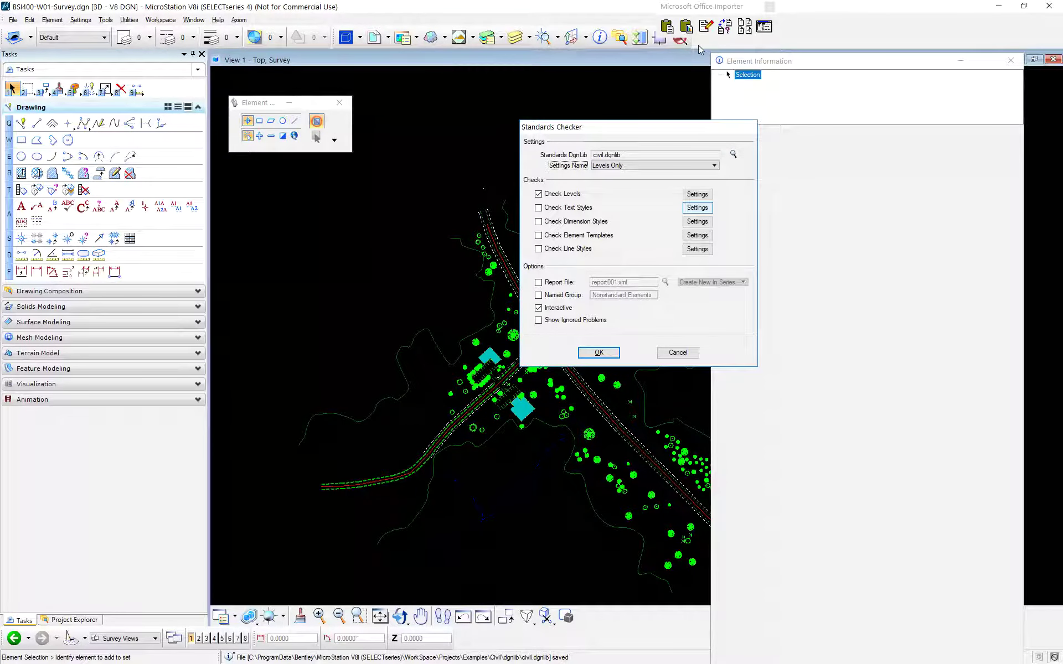
{"action": "key", "text": "Return"}
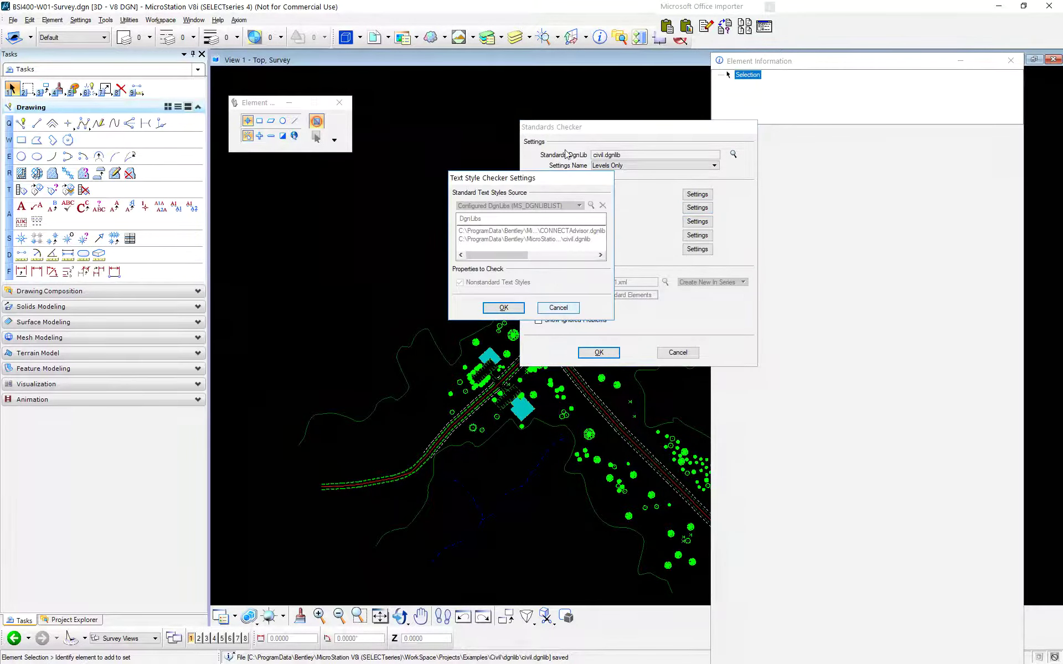
{"action": "key", "text": "Return"}
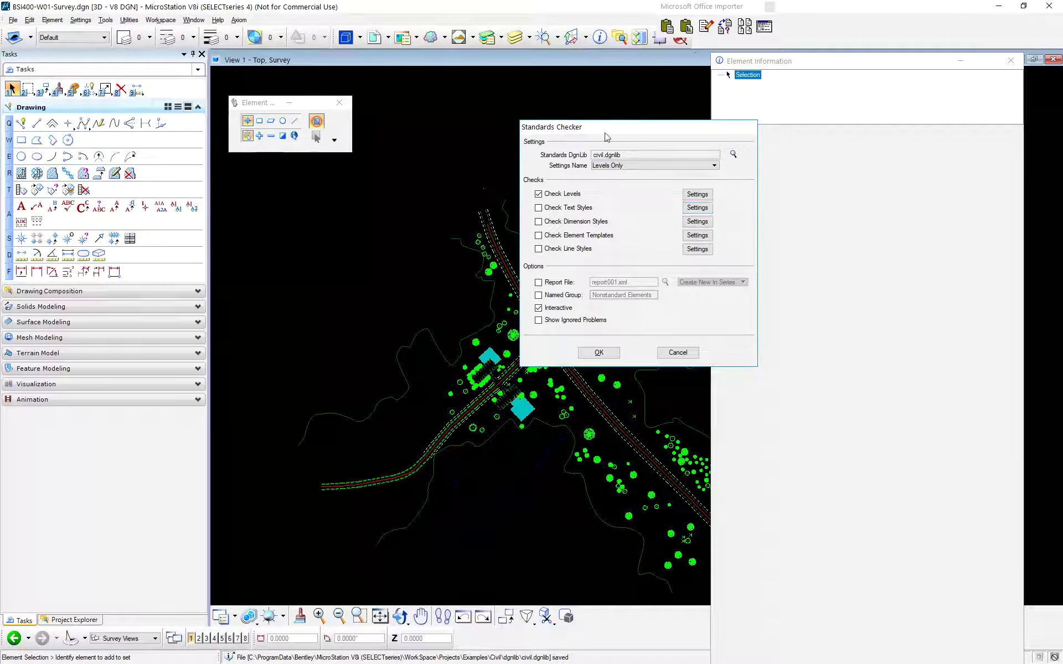
- Try enabling the Named Group option and disabling Interactive for the check, and restore both options
{"action": "left_click", "coordinate": [538, 295]}
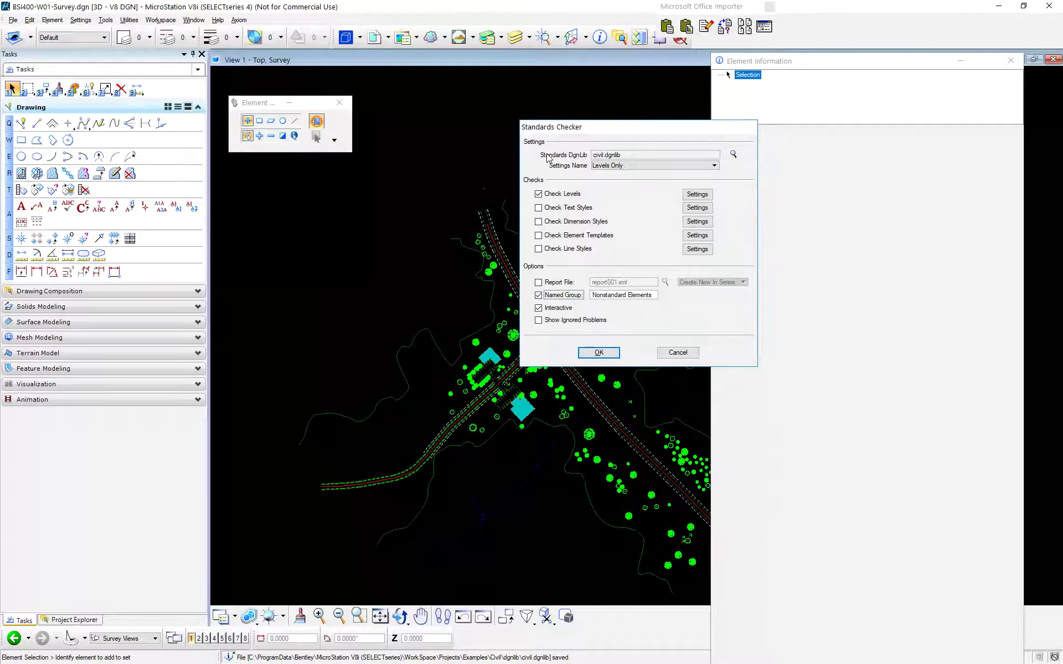
{"action": "key", "text": "alt+n"}
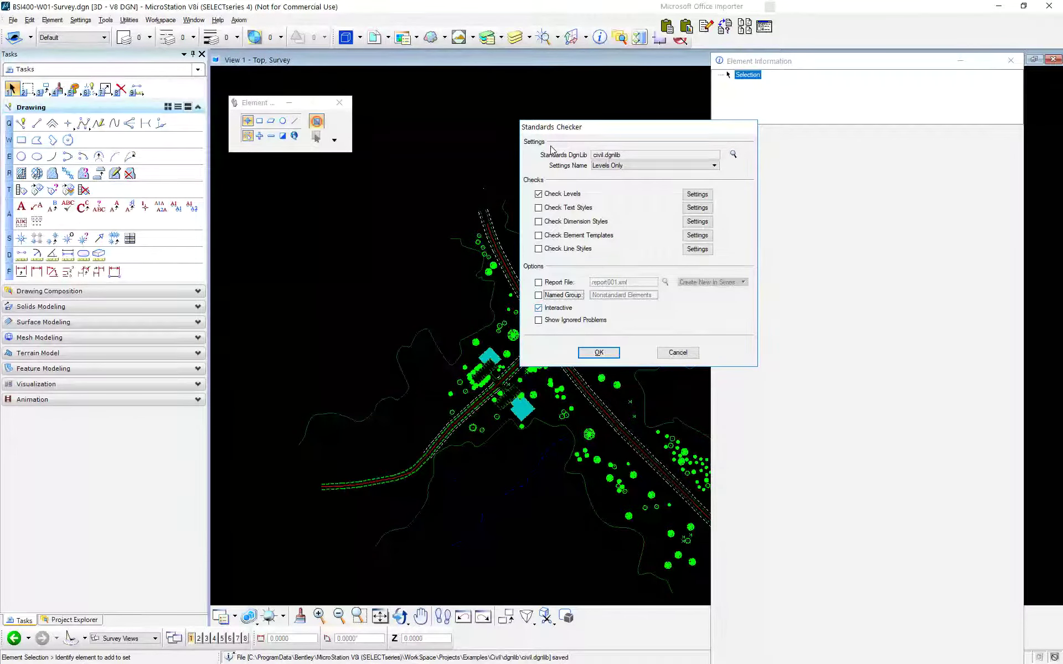
{"action": "left_click_drag", "start_coordinate": [630, 127], "coordinate": [348, 207]}
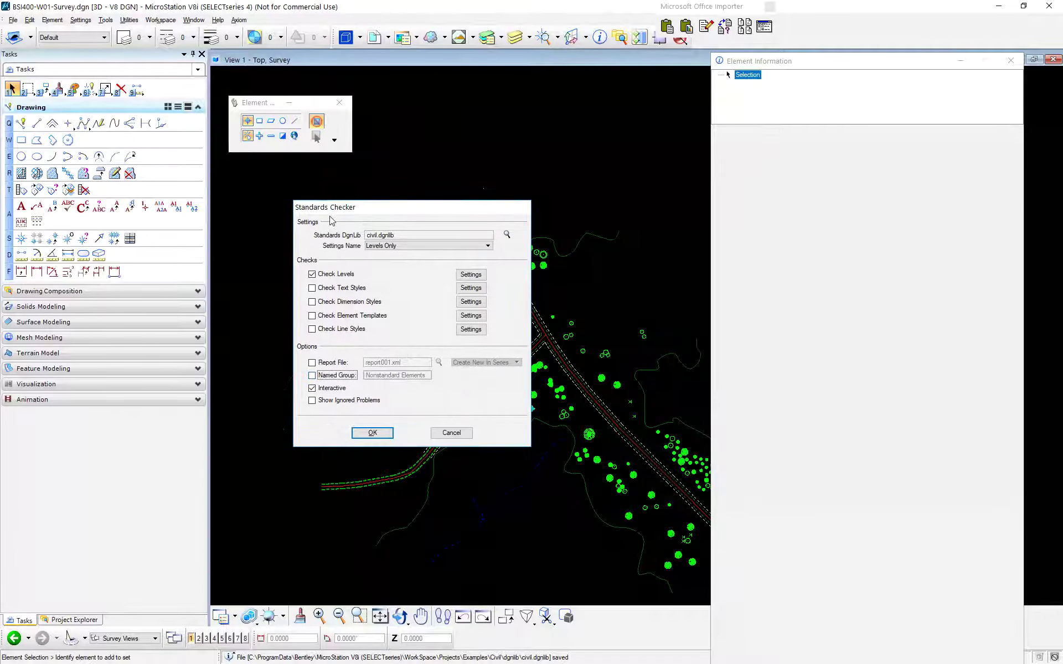
{"action": "key", "text": "alt+i"}
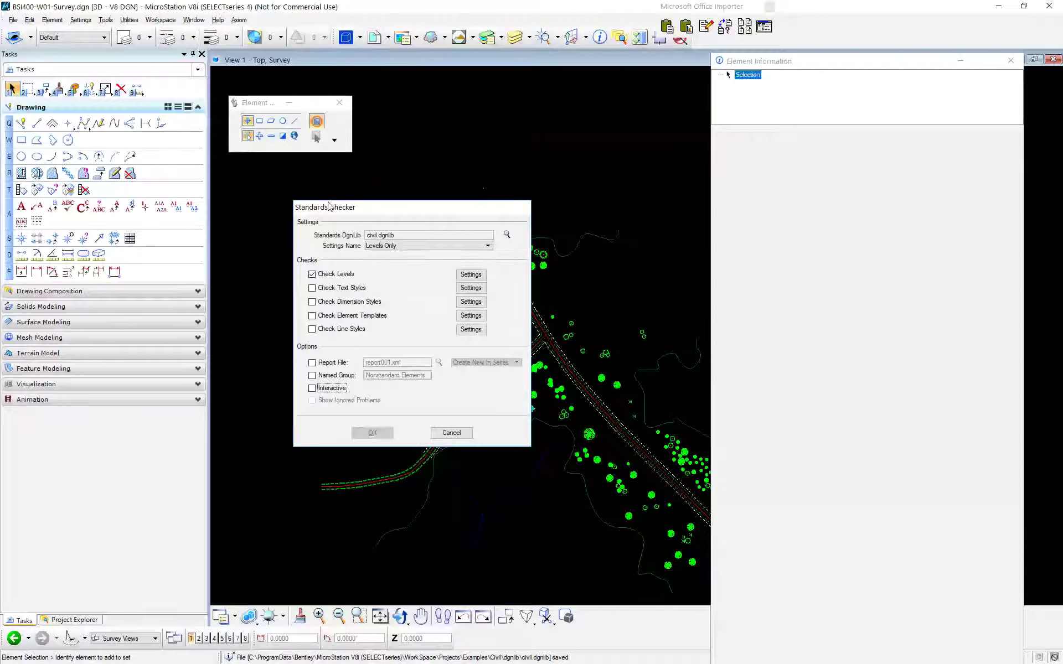
{"action": "key", "text": "alt+i"}
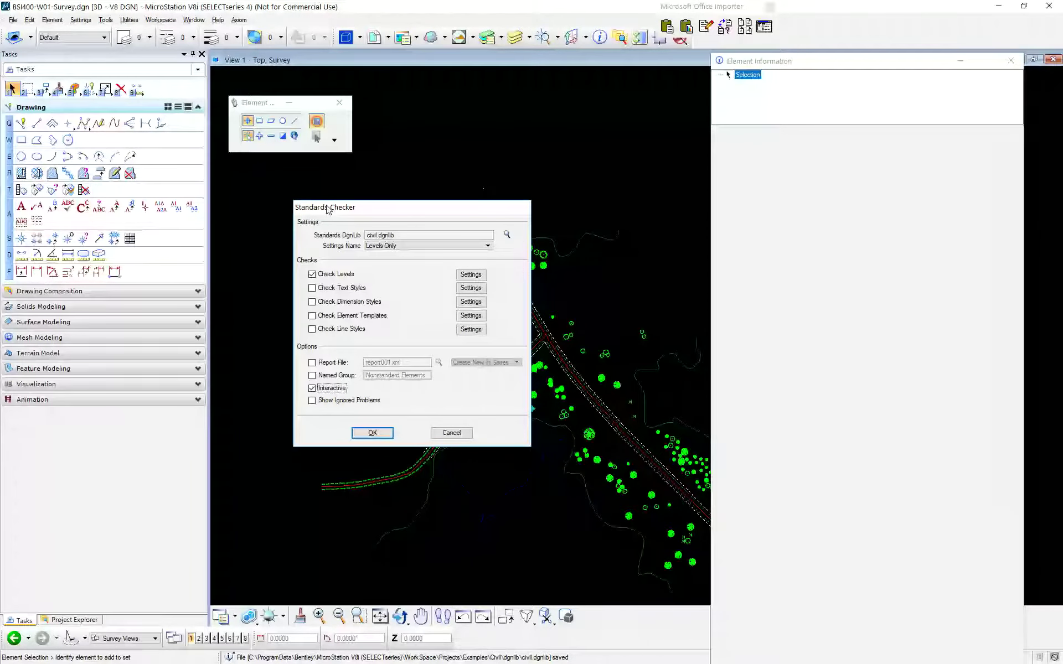
{"action": "key", "text": "shift+Tab"}
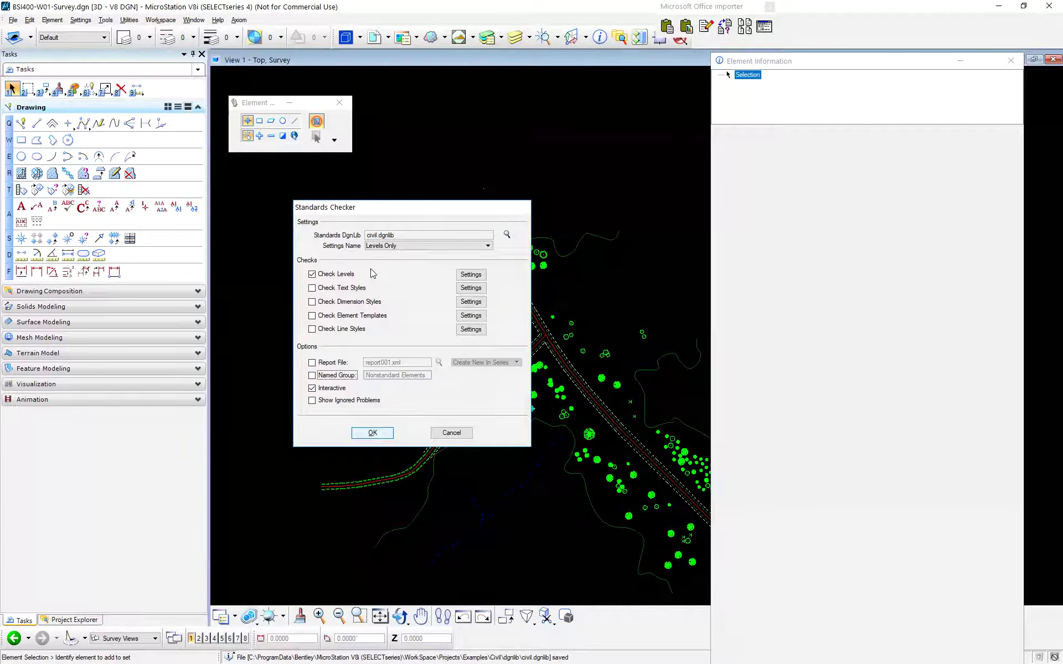
- Run the Levels Only check on the survey file, compare Survey Exist Pavement with several standard levels, and cancel the check
{"action": "key", "text": "Return"}
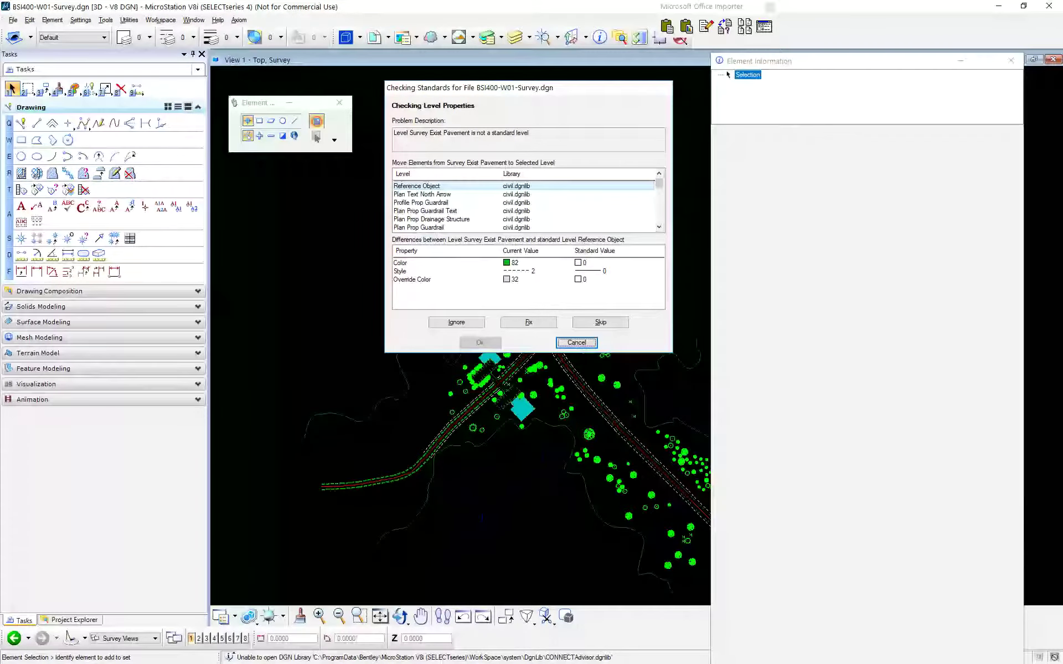
{"action": "left_click", "coordinate": [443, 202]}
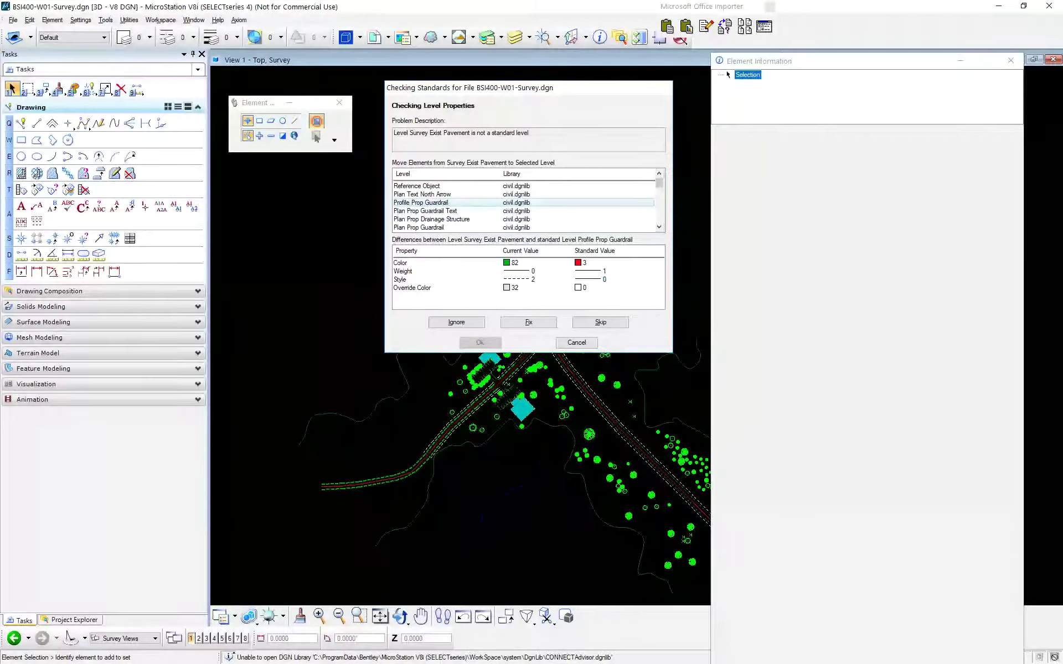
{"action": "left_click", "coordinate": [465, 163]}
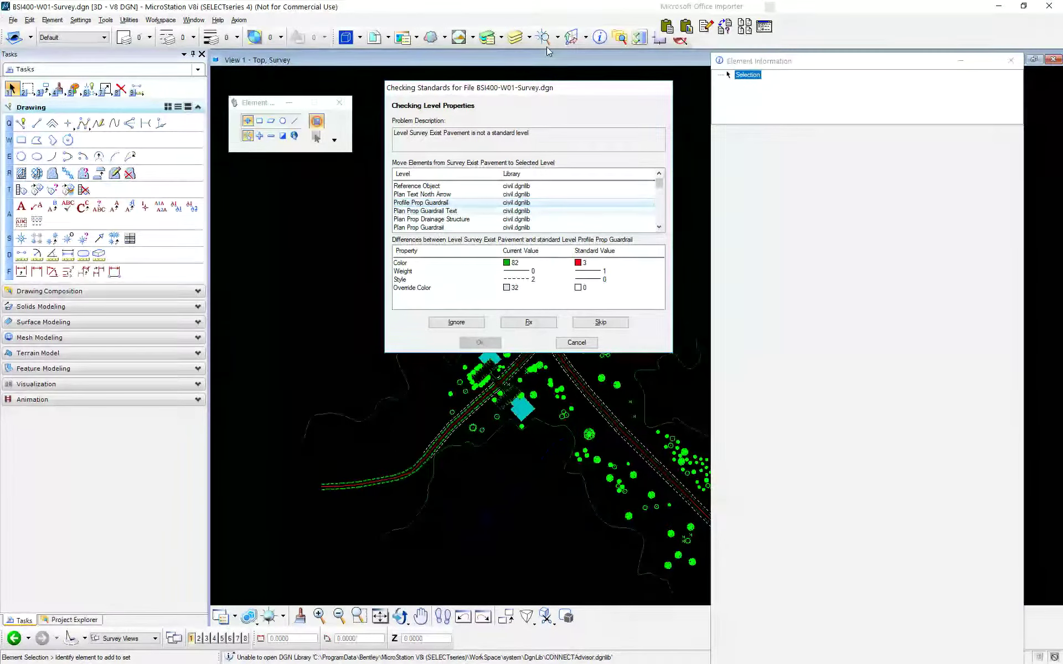
{"action": "key", "text": "Down"}
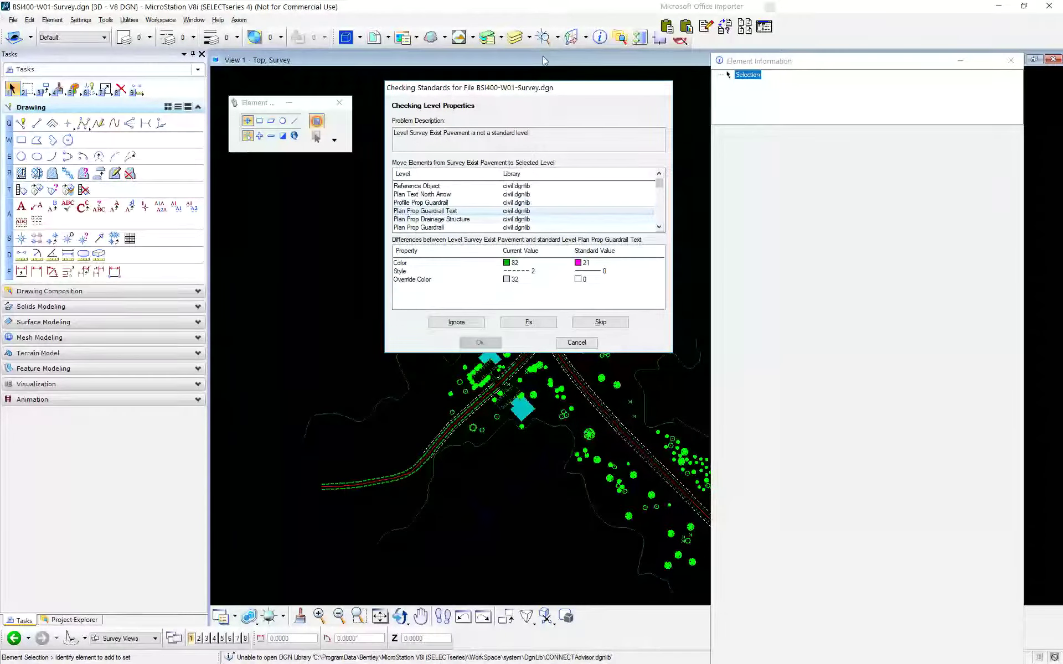
{"action": "key", "text": "Down"}
{"action": "key", "text": "Down"}
{"action": "scroll", "coordinate": [542, 56], "scroll_direction": "down", "scroll_amount": 6}
{"action": "scroll", "coordinate": [547, 36], "scroll_direction": "down", "scroll_amount": 10}
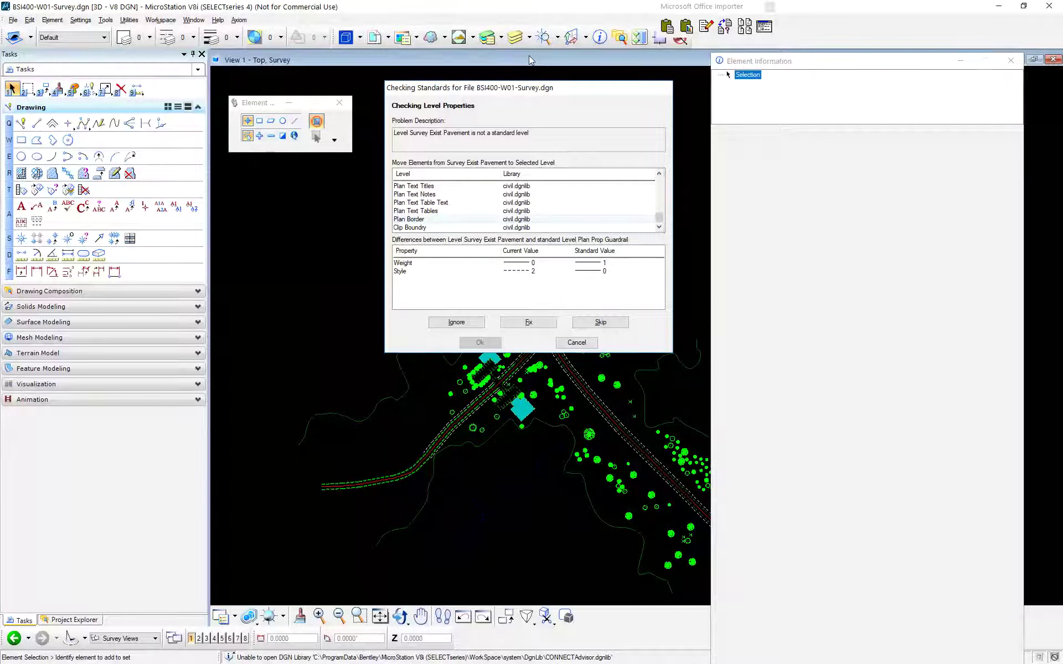
{"action": "scroll", "coordinate": [514, 48], "scroll_direction": "up", "scroll_amount": 10}
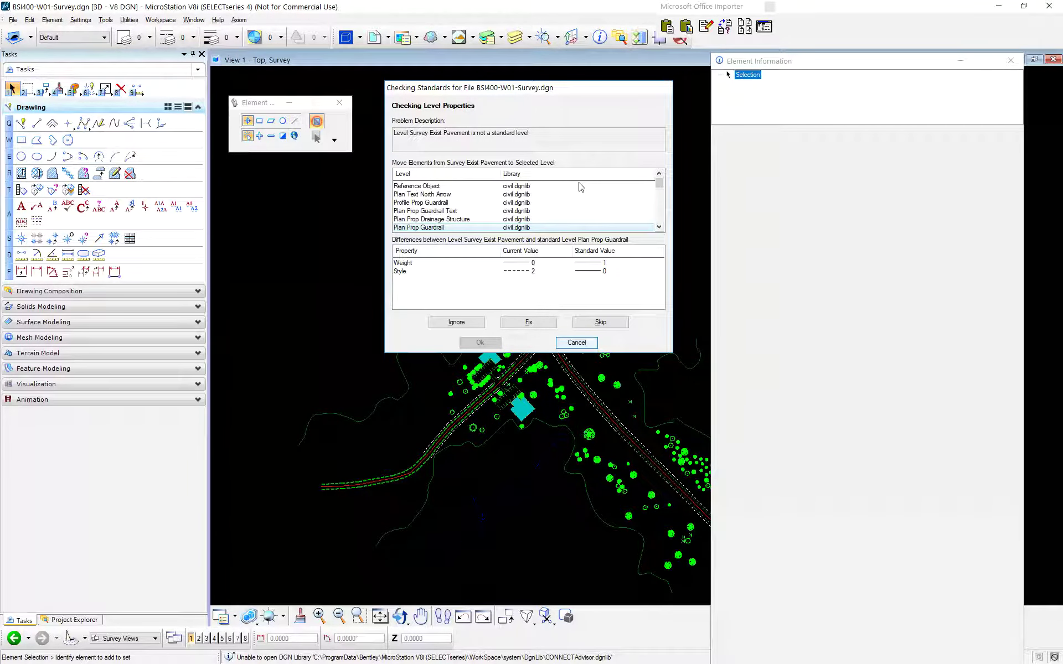
{"action": "left_click", "coordinate": [576, 342]}
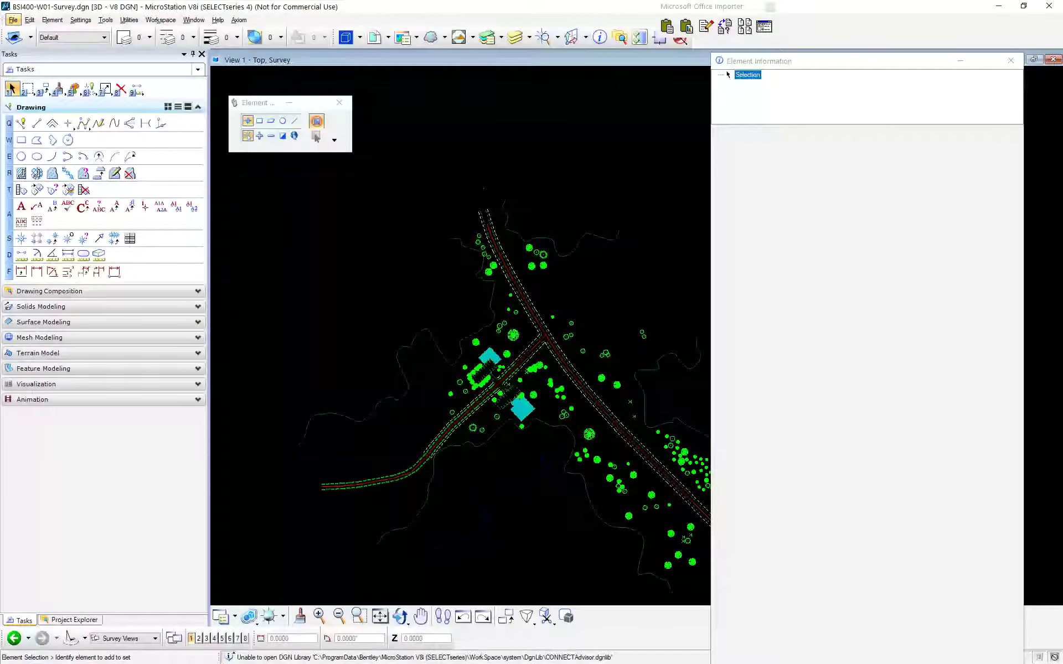
- Create a new DGN file named Empty File 23 July 2020 in the Civil dgn folder
{"action": "key", "text": "Down"}
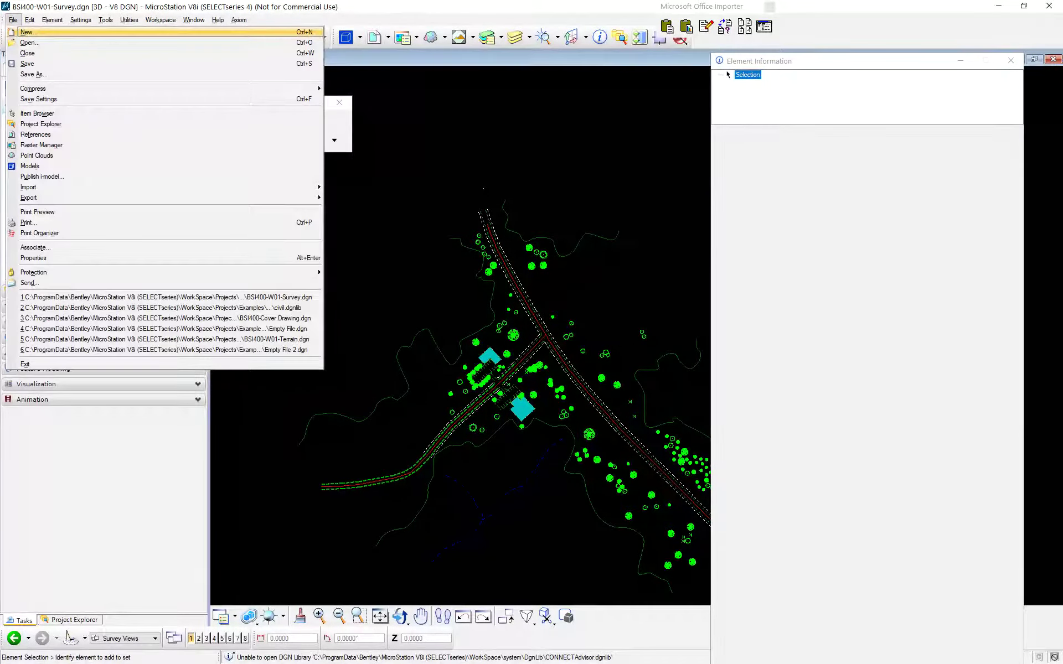
{"action": "key", "text": "Return"}
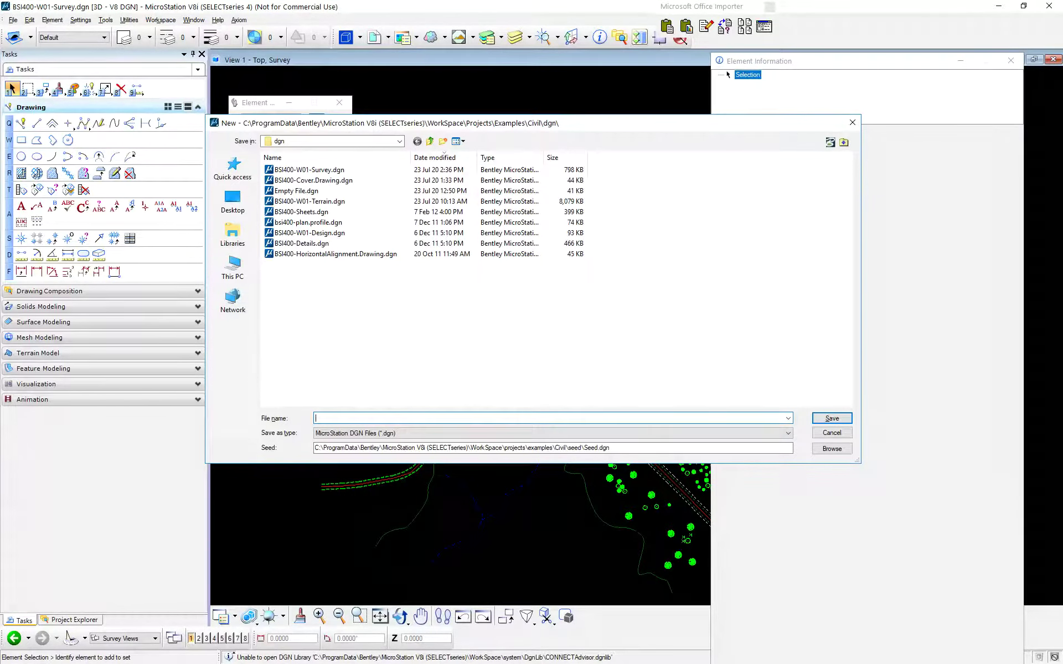
{"action": "type", "text": "empty"}
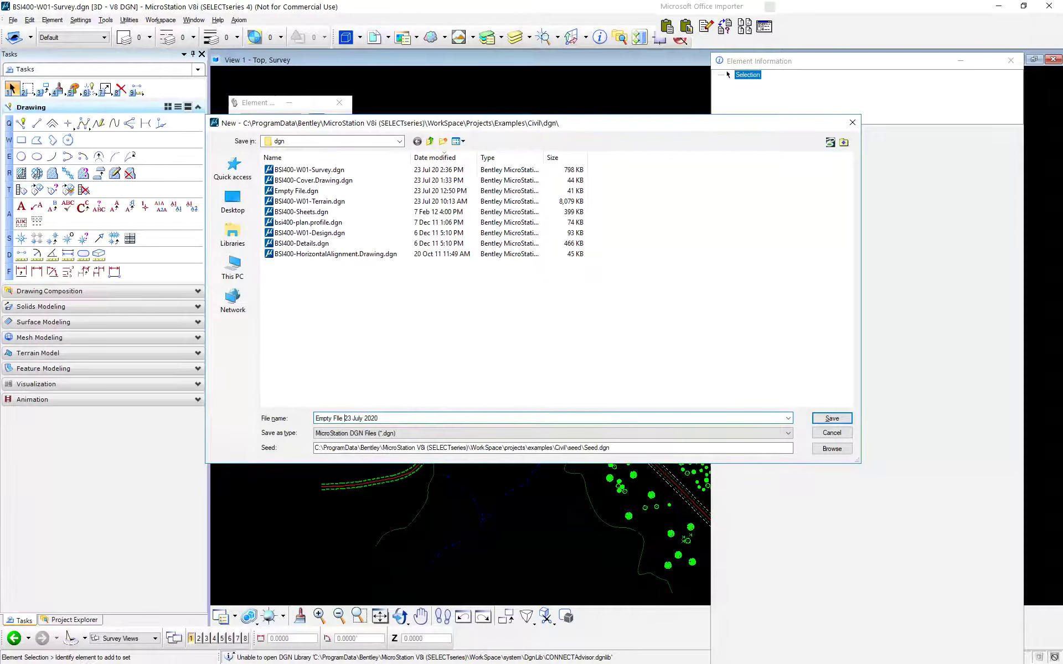
{"action": "left_click", "coordinate": [338, 417]}
{"action": "key", "text": "BackSpace"}
{"action": "key", "text": "Return"}
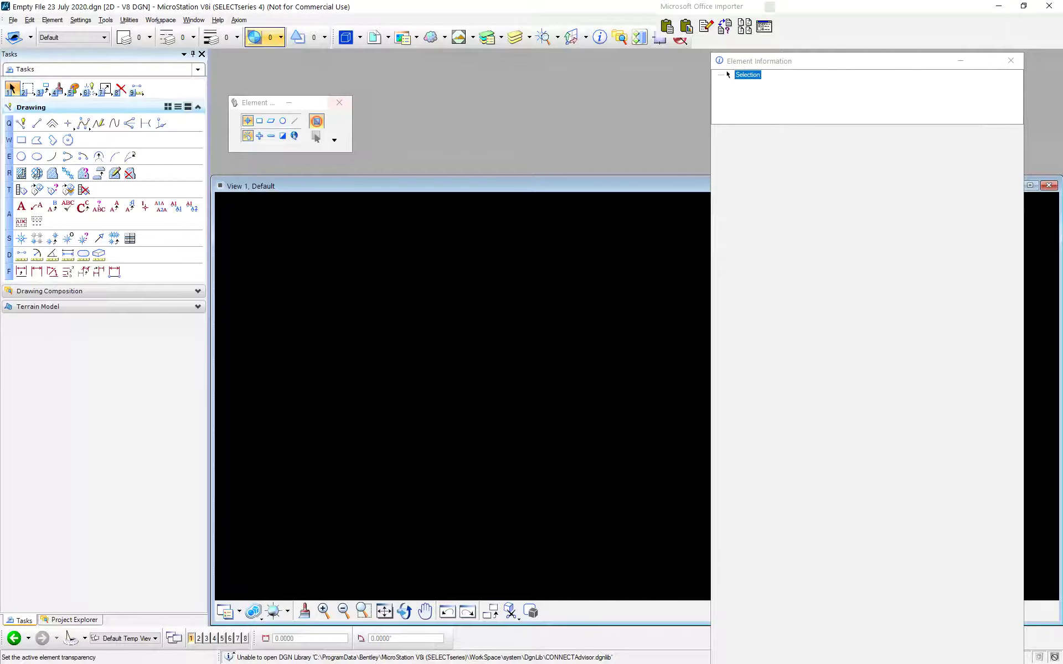
- Add a level named Rogue Level to the new file and save the file's settings
{"action": "key", "text": "alt+t"}
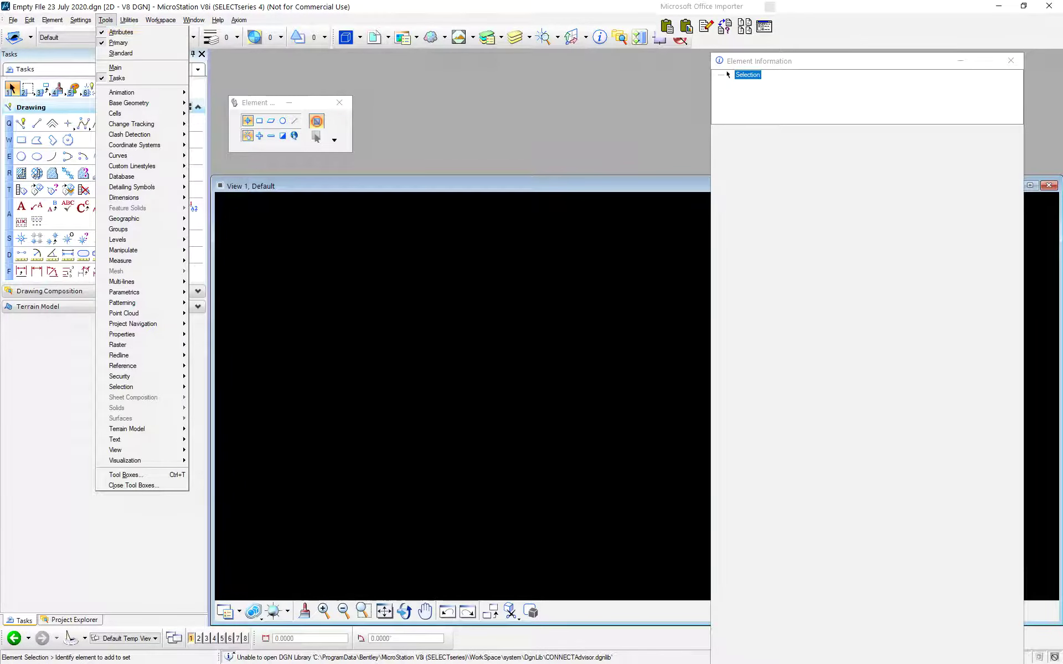
{"action": "key", "text": "Escape"}
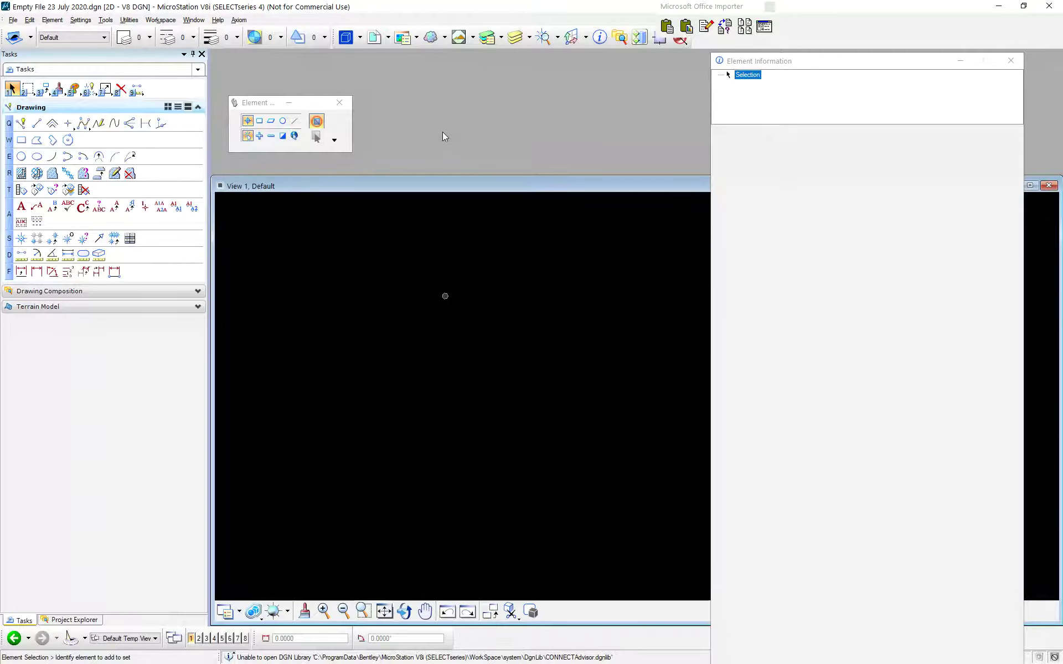
{"action": "key", "text": "alt+s"}
{"action": "key", "text": "l"}
{"action": "key", "text": "m"}
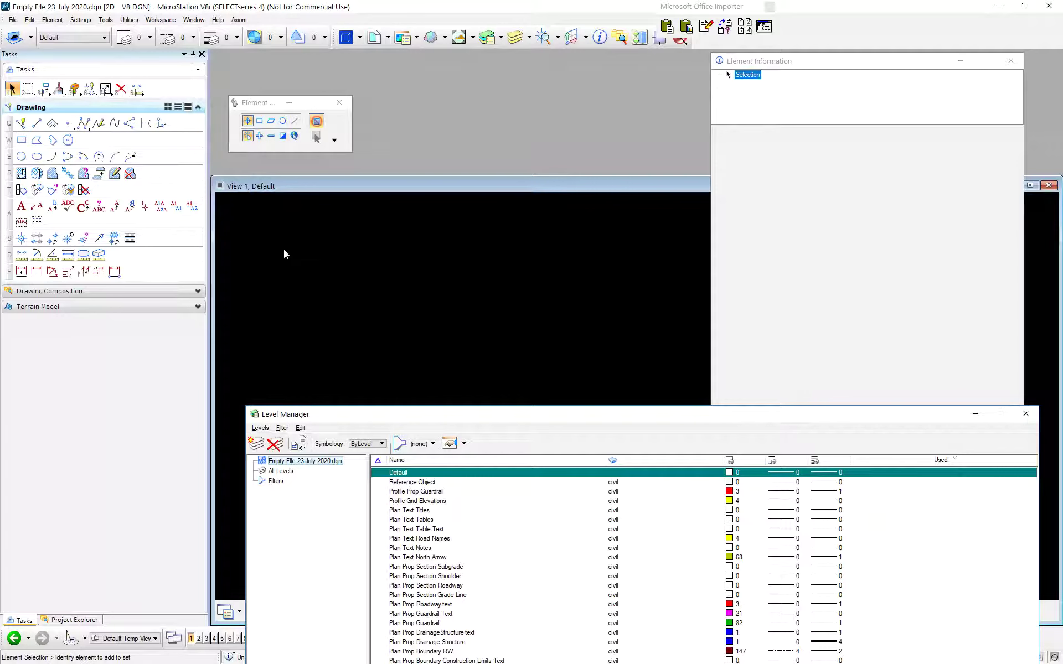
{"action": "key", "text": "ctrl+n"}
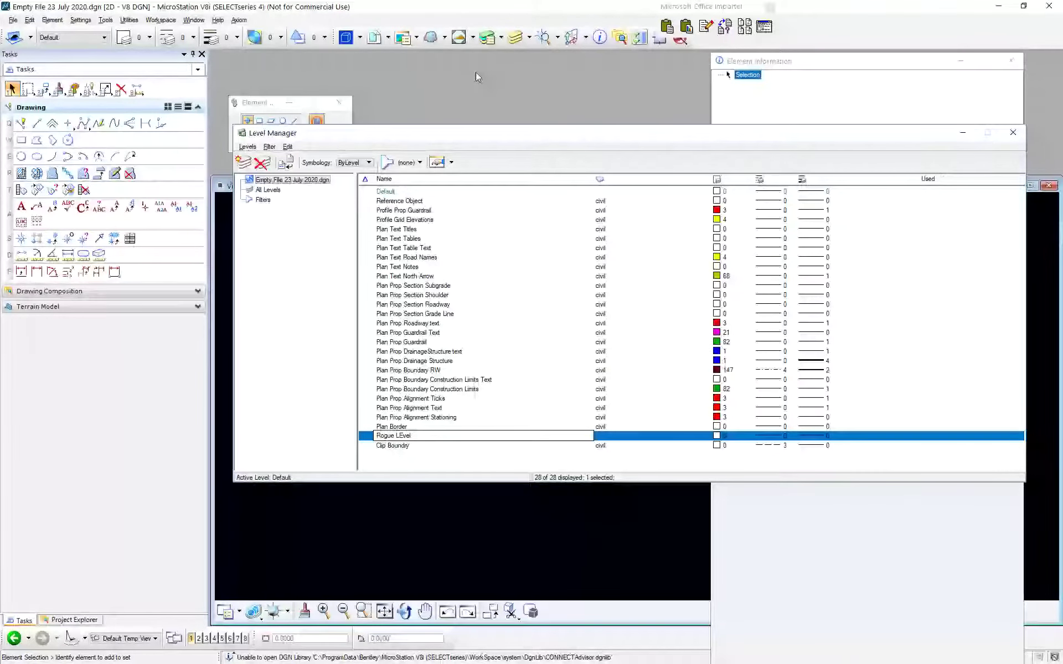
{"action": "left_click", "coordinate": [476, 72]}
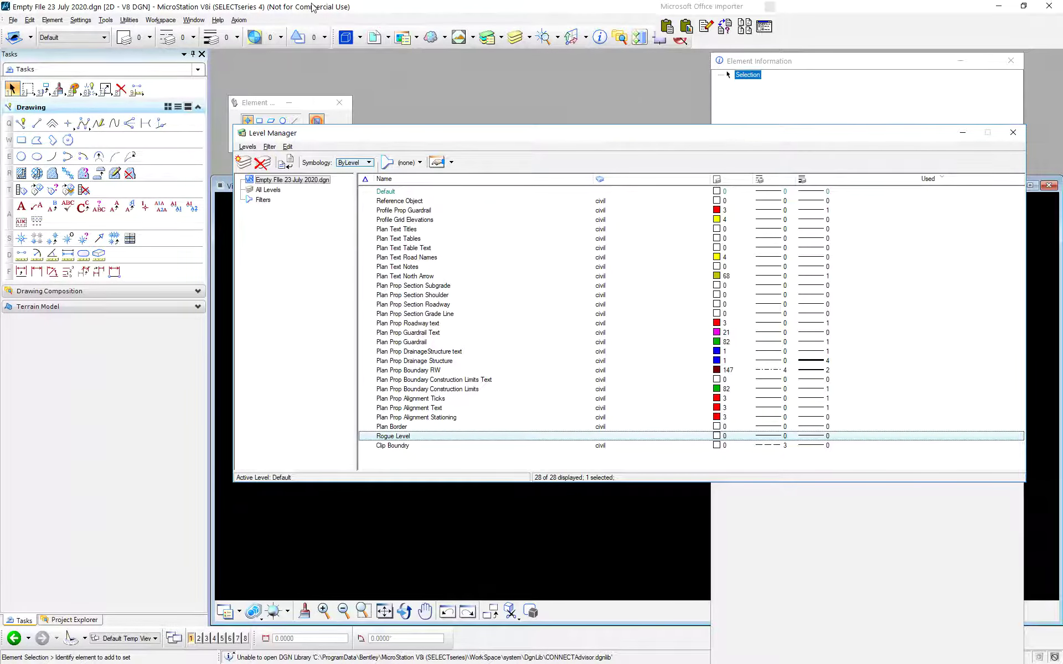
{"action": "key", "text": "alt+F4"}
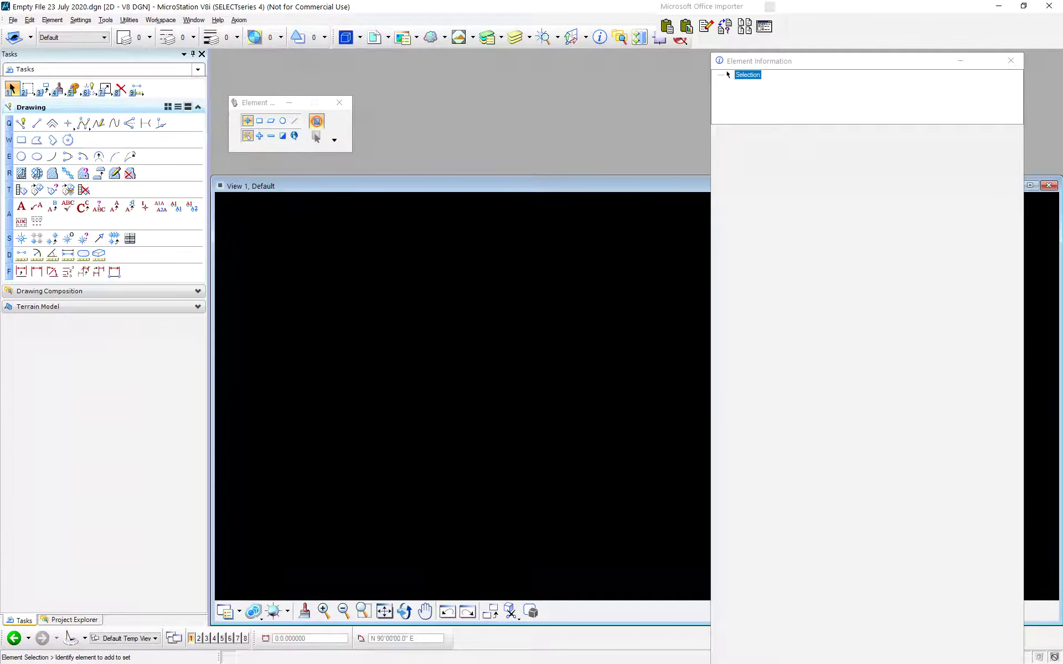
{"action": "left_click_drag", "start_coordinate": [867, 61], "coordinate": [903, 60]}
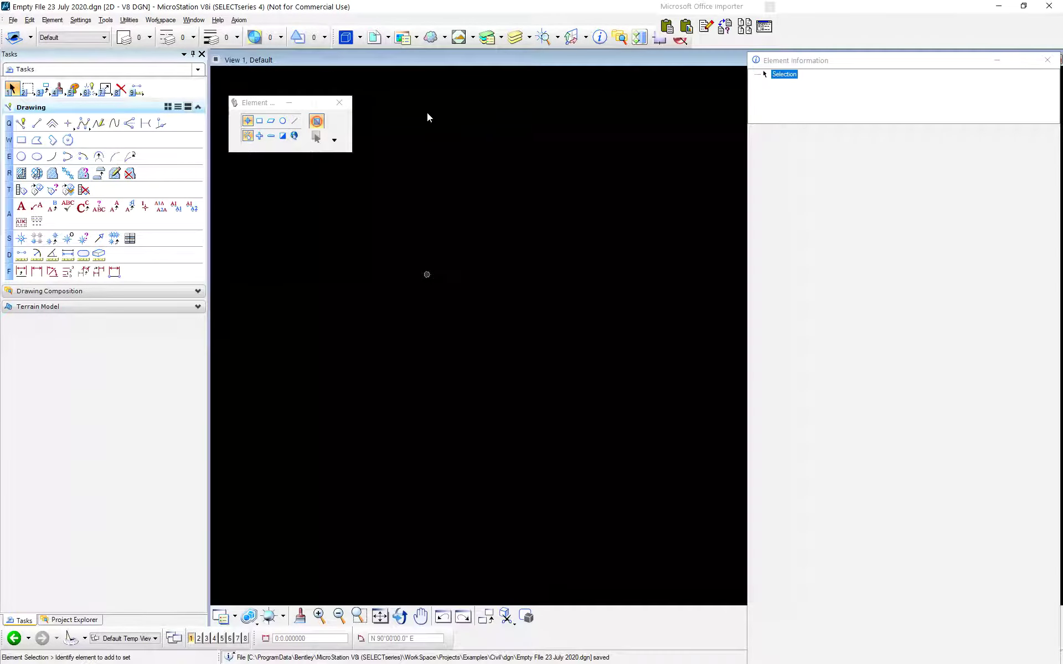
{"action": "key", "text": "ctrl+f"}
- Run Standards Checker on the new file with the text style, dimension style, element template and line style checks added to levels
{"action": "left_click", "coordinate": [129, 20]}
{"action": "key", "text": "t"}
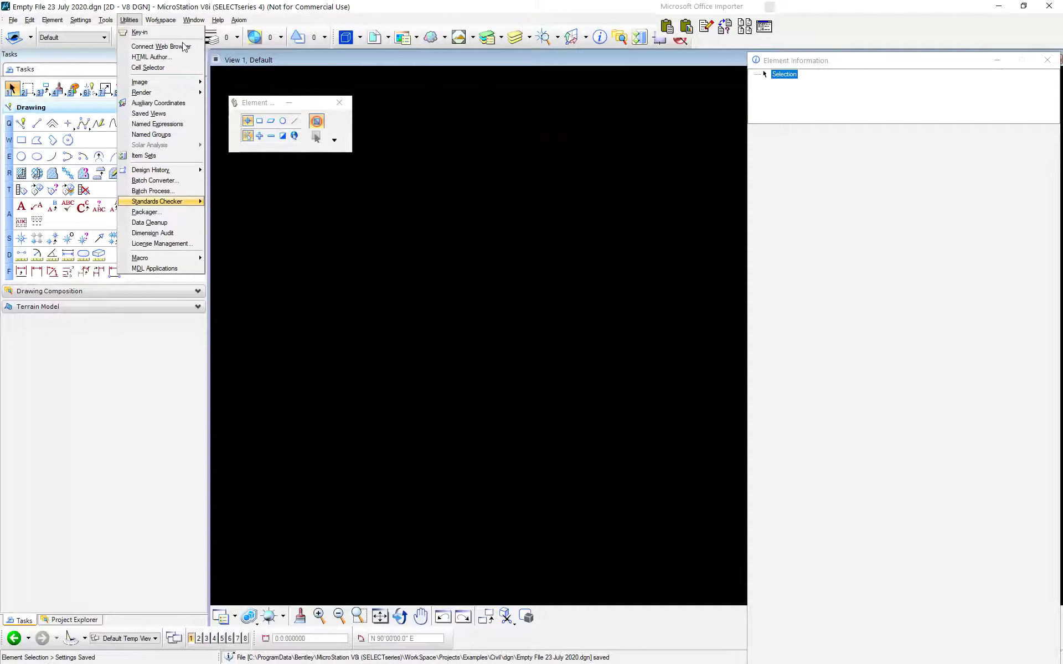
{"action": "key", "text": "c"}
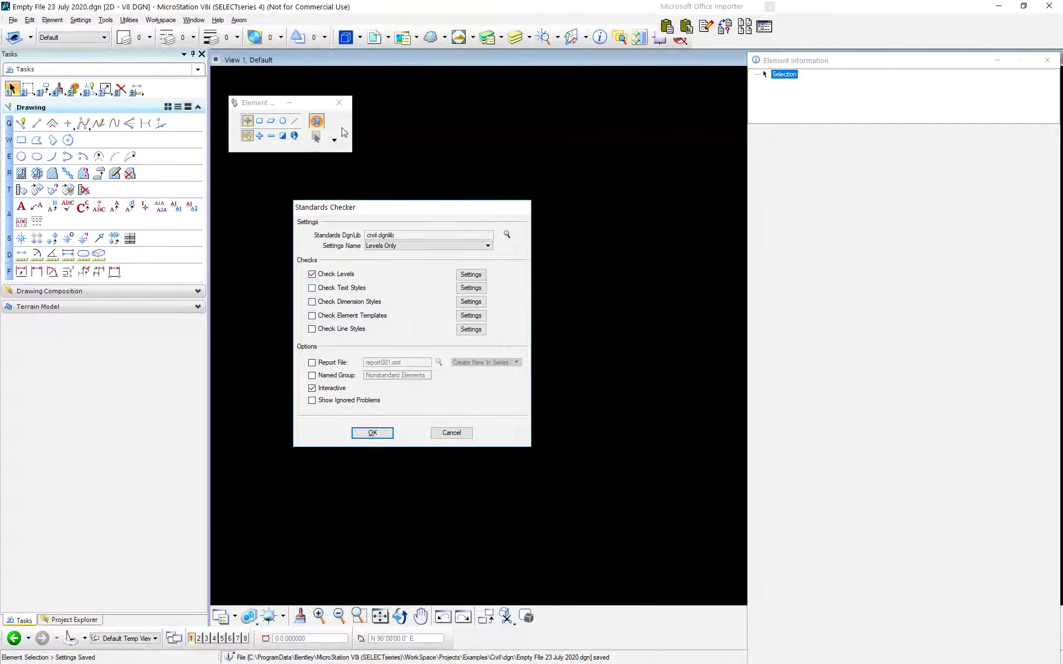
{"action": "left_click", "coordinate": [312, 288]}
{"action": "left_click", "coordinate": [312, 302]}
{"action": "left_click", "coordinate": [312, 316]}
{"action": "left_click", "coordinate": [312, 329]}
{"action": "key", "text": "Return"}
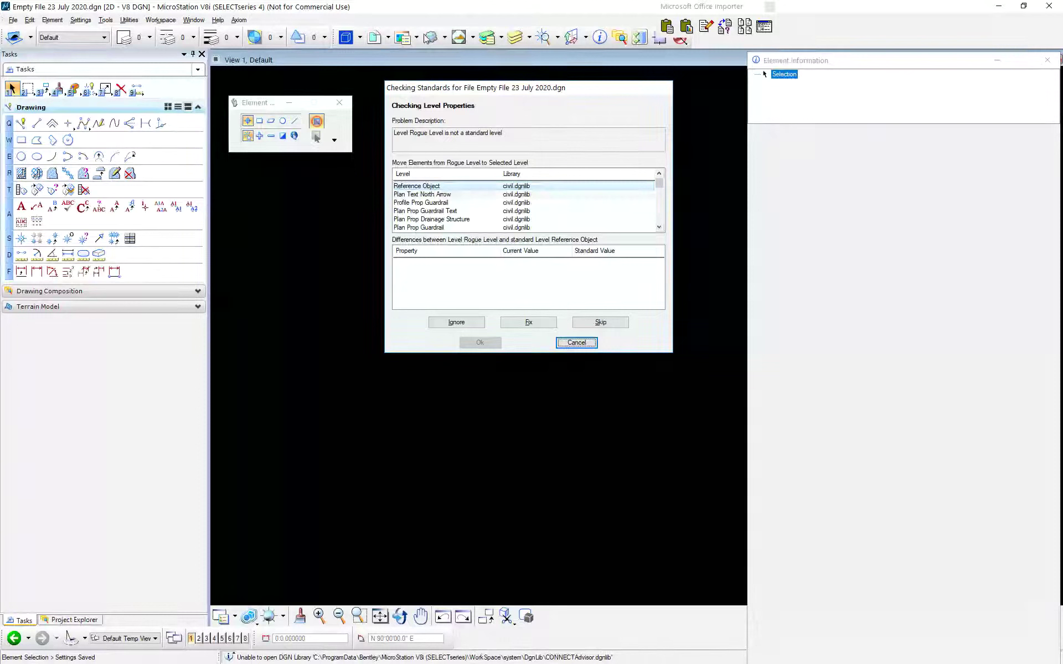
- Compare Rogue Level with the standard levels Profile Prop Guardrail and Reference Object, skip the problem and finish the check
{"action": "left_click", "coordinate": [421, 202]}
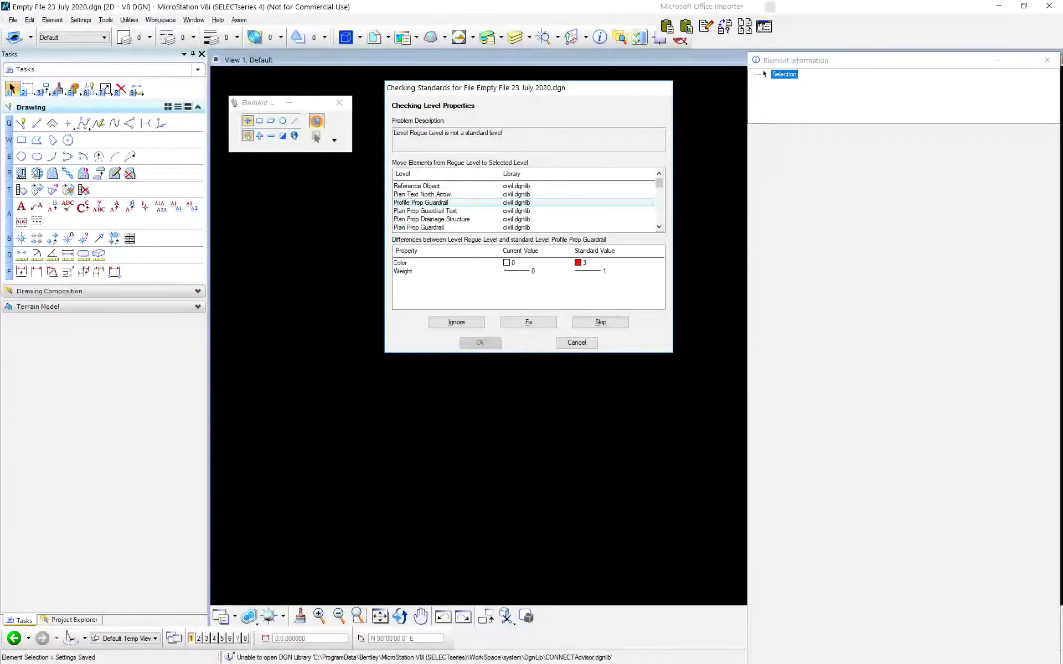
{"action": "key", "text": "Up"}
{"action": "key", "text": "Up"}
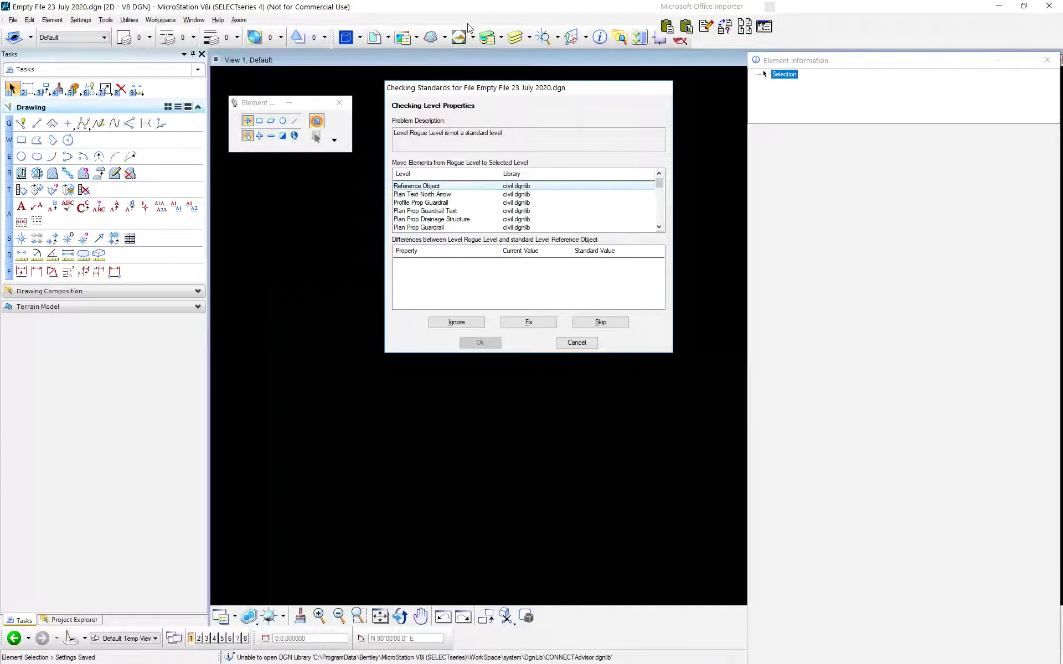
{"action": "key", "text": "Down"}
{"action": "key", "text": "alt+s"}
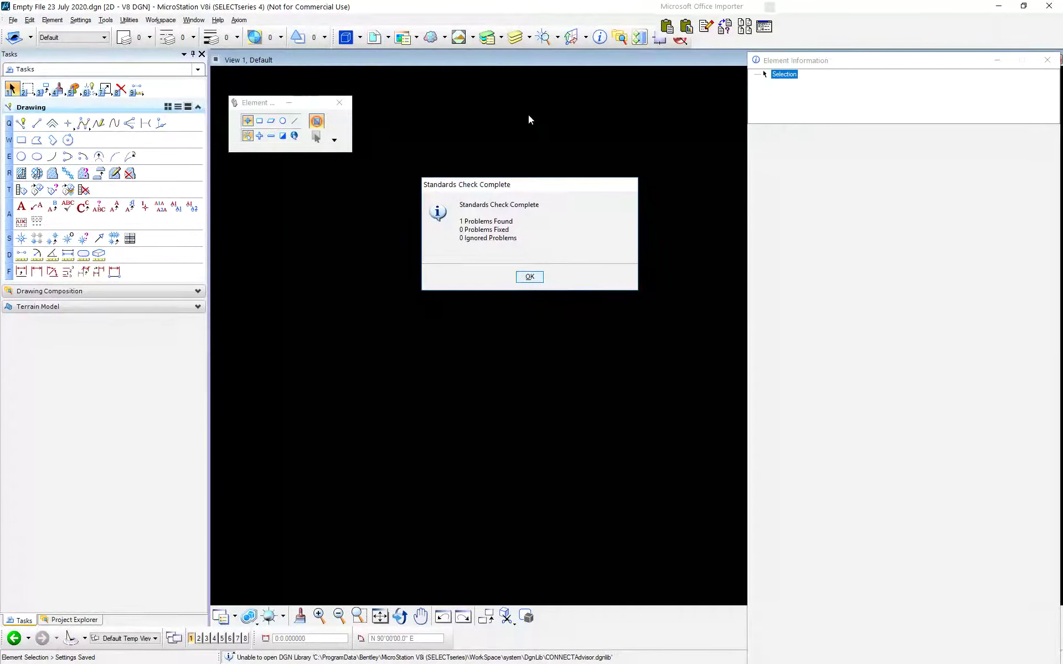
{"action": "key", "text": "Return"}
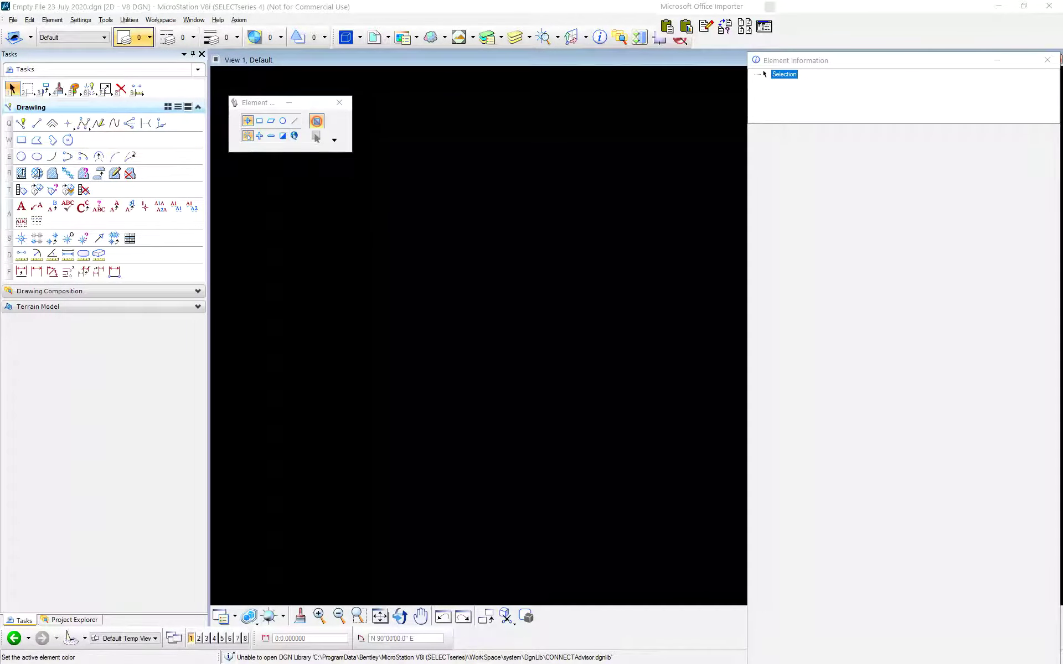
- Reopen the standards check setup, enable the text, dimension and line style checks, and inspect the line style checker settings
{"action": "left_click", "coordinate": [129, 20]}
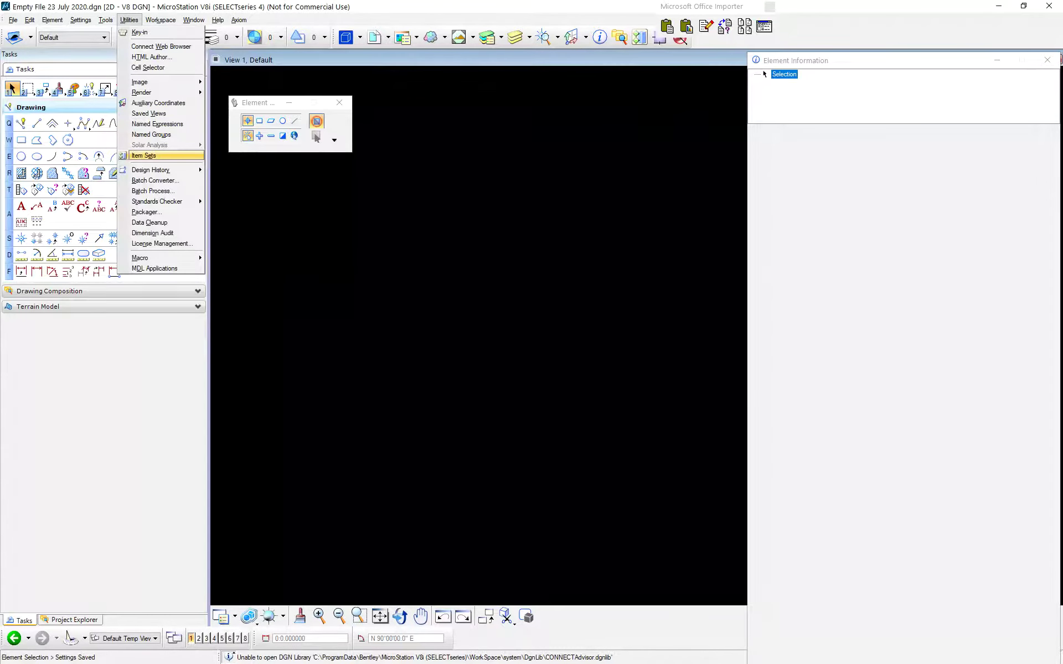
{"action": "key", "text": "Down"}
{"action": "key", "text": "Right"}
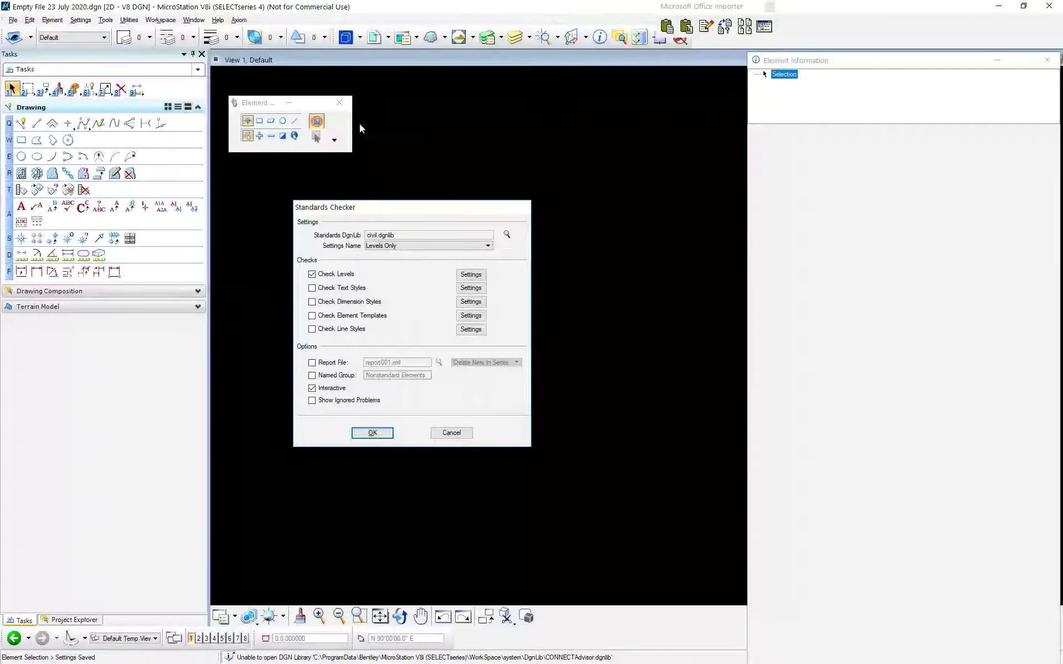
{"action": "key", "text": "Tab"}
{"action": "key", "text": "space"}
{"action": "key", "text": "Tab"}
{"action": "key", "text": "space"}
{"action": "key", "text": "Down"}
{"action": "key", "text": "Down"}
{"action": "key", "text": "space"}
{"action": "key", "text": "Tab"}
{"action": "key", "text": "space"}
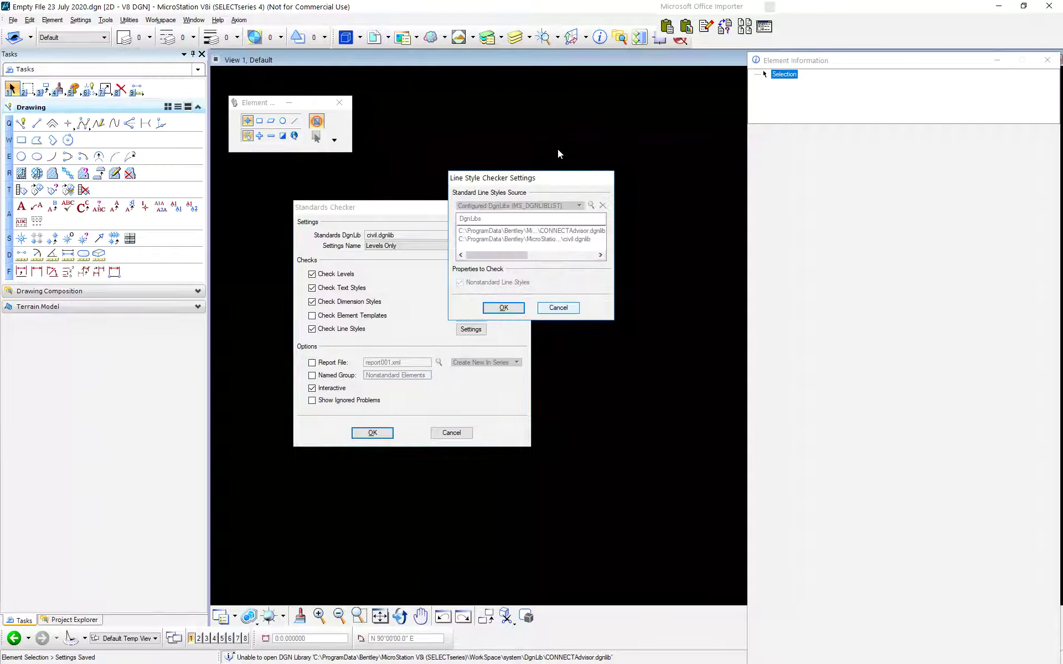
{"action": "key", "text": "Return"}
- Enable the element template check and review its checker settings without changing them
{"action": "key", "text": "shift+Tab"}
{"action": "key", "text": "shift+Tab"}
{"action": "key", "text": "shift+Tab"}
{"action": "key", "text": "space"}
{"action": "key", "text": "Tab"}
{"action": "key", "text": "space"}
{"action": "key", "text": "Tab"}
{"action": "key", "text": "Tab"}
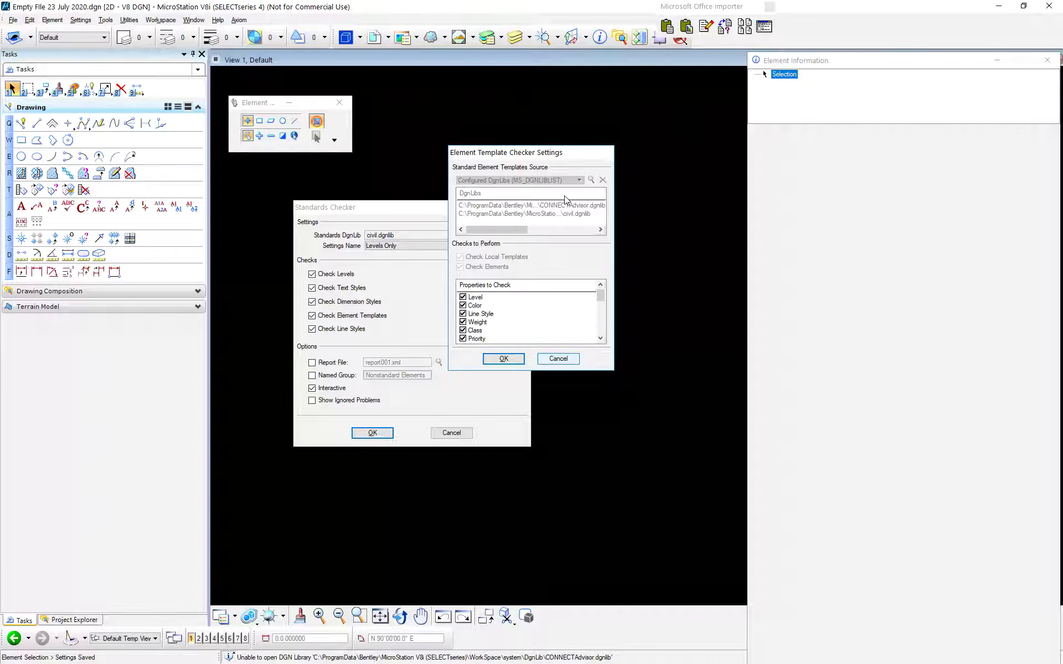
{"action": "key", "text": "Return"}
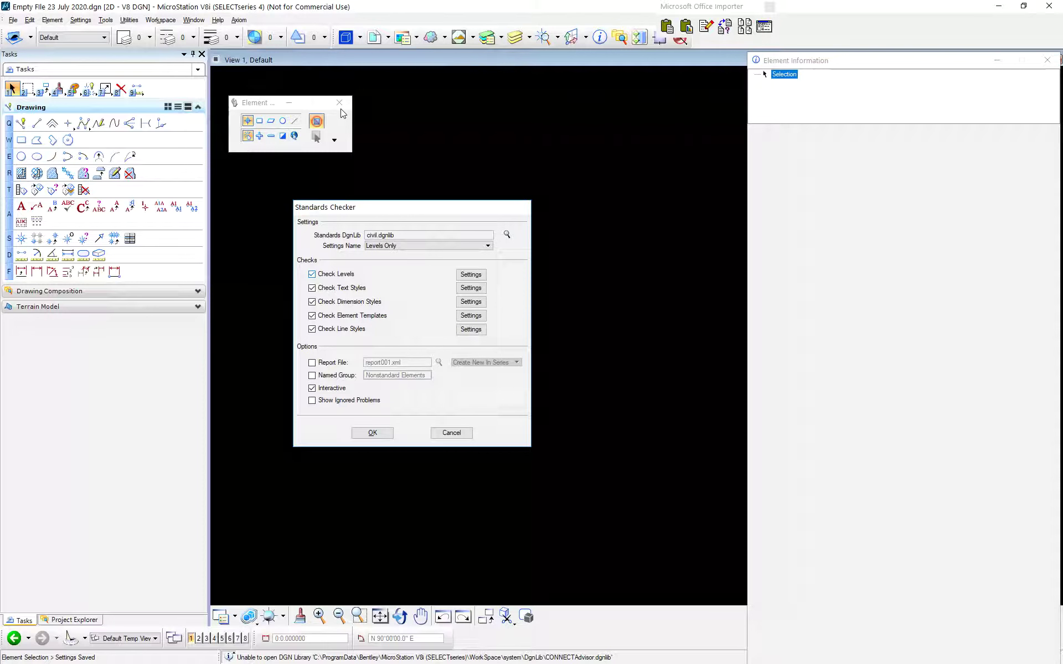
- Enable the report file report001.xml with Create New In Series and run the check with all five checks enabled
{"action": "left_click_drag", "start_coordinate": [412, 207], "coordinate": [369, 185]}
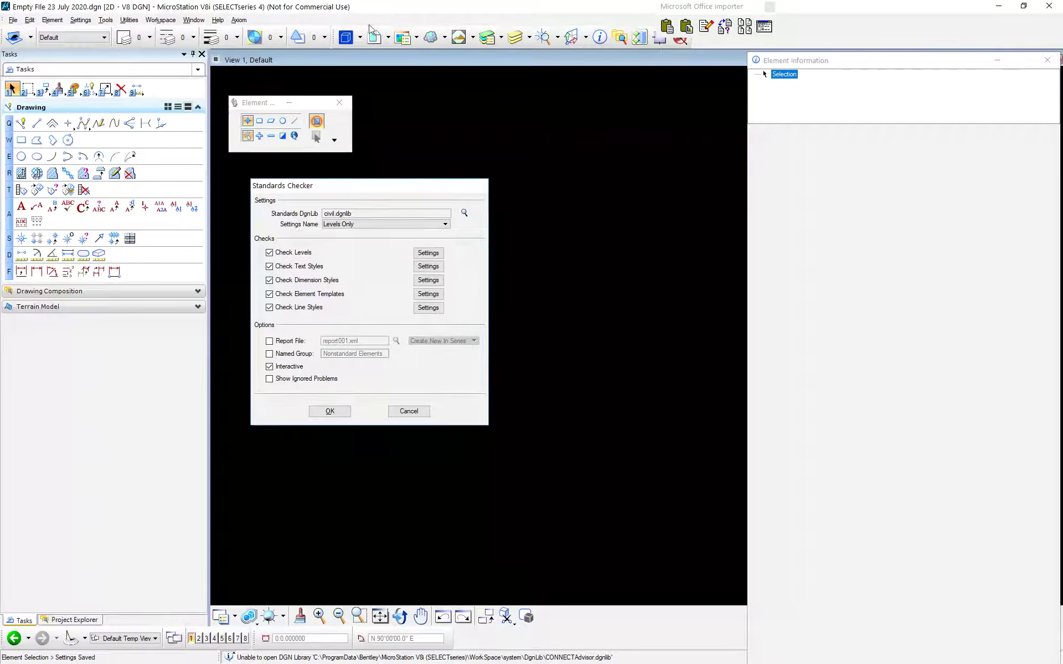
{"action": "left_click_drag", "start_coordinate": [369, 25], "coordinate": [345, 11]}
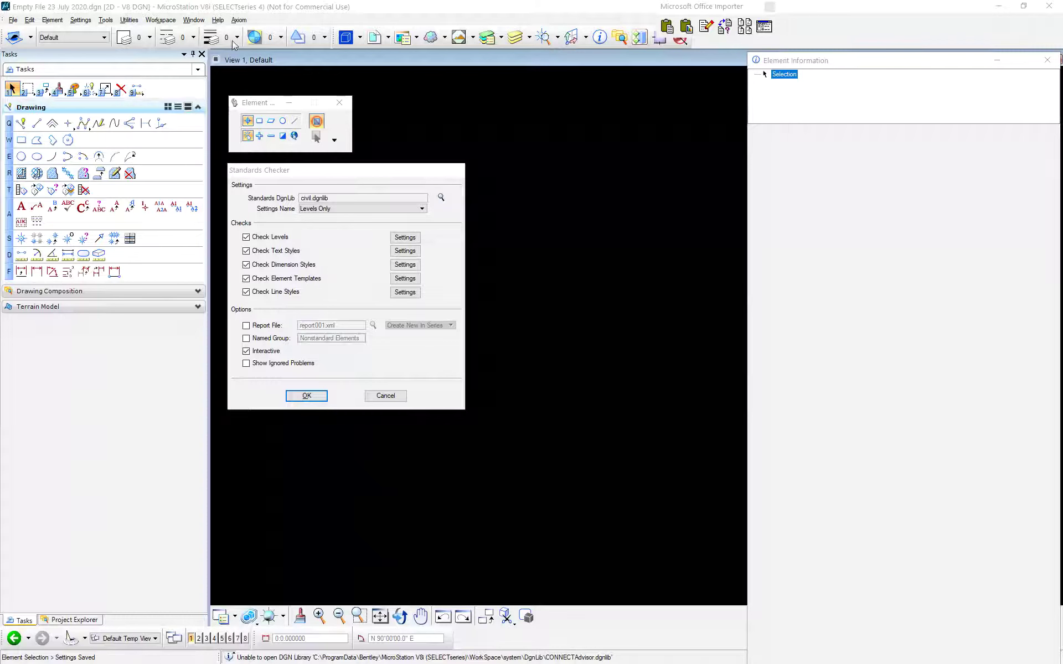
{"action": "left_click", "coordinate": [298, 8]}
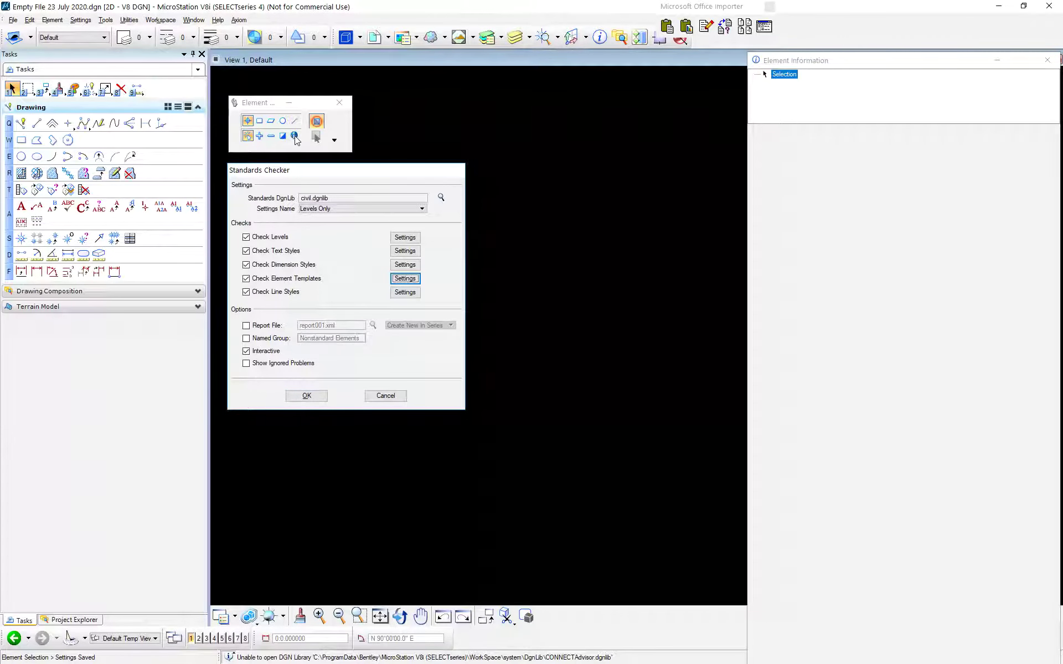
{"action": "left_click", "coordinate": [246, 325]}
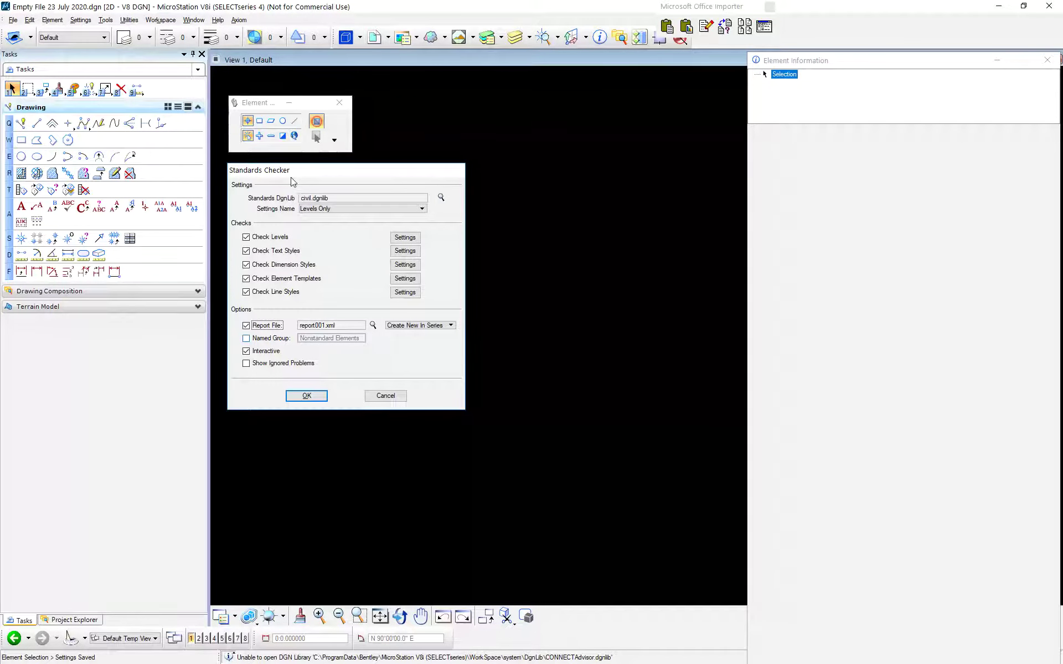
{"action": "key", "text": "Return"}
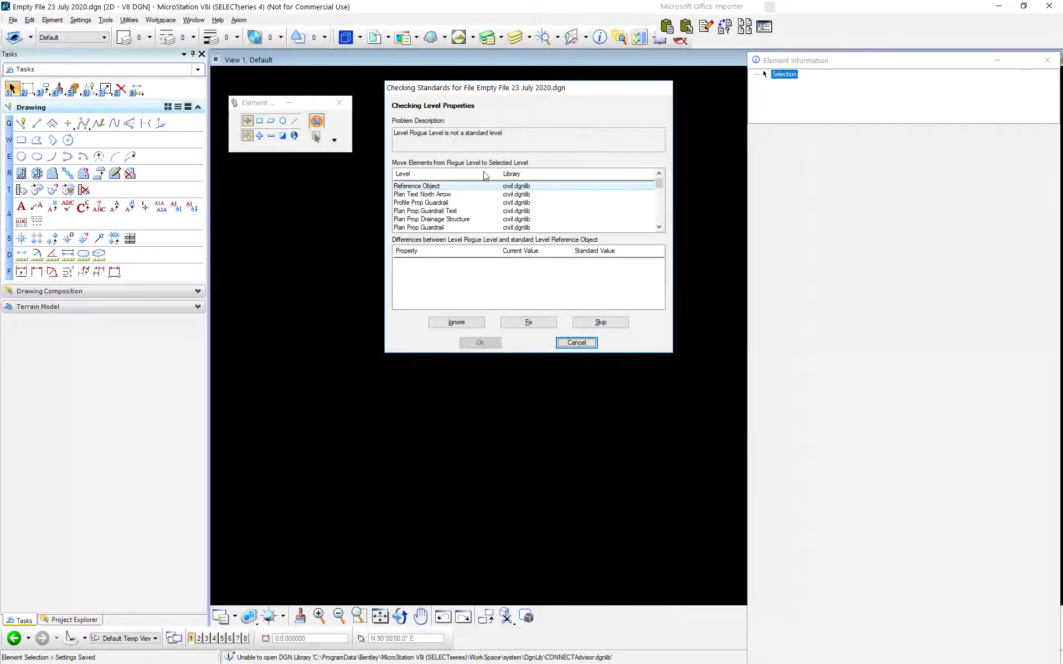
- Ignore the Rogue Level problem, then open the standards check report, look through its level and dimension entries and close it
{"action": "key", "text": "alt+i"}
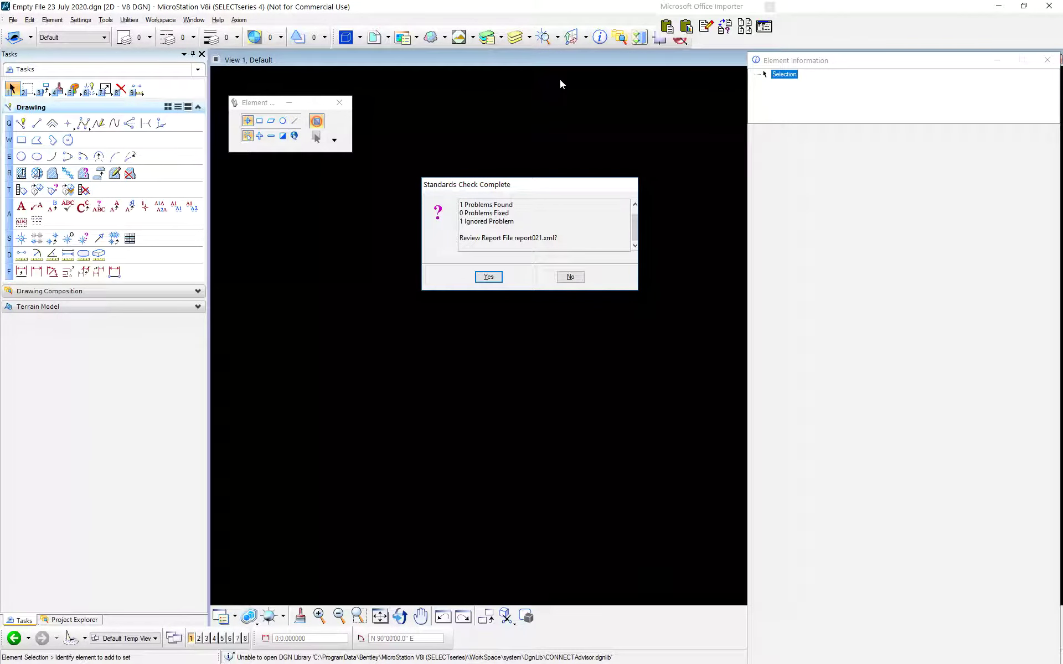
{"action": "key", "text": "Return"}
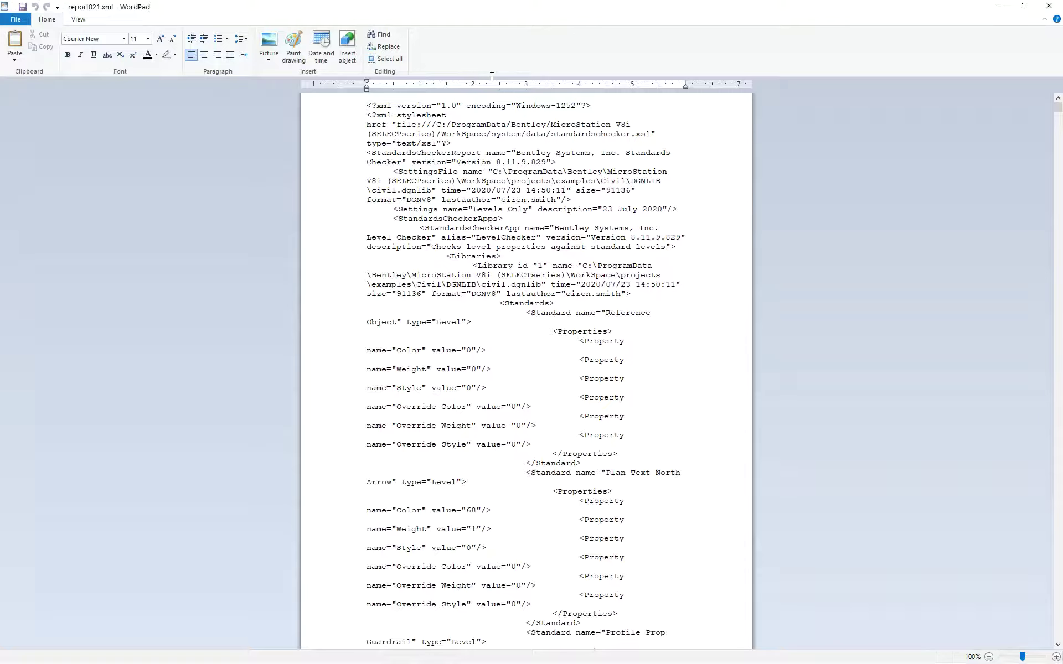
{"action": "scroll", "coordinate": [743, 85], "scroll_direction": "down", "scroll_amount": 20}
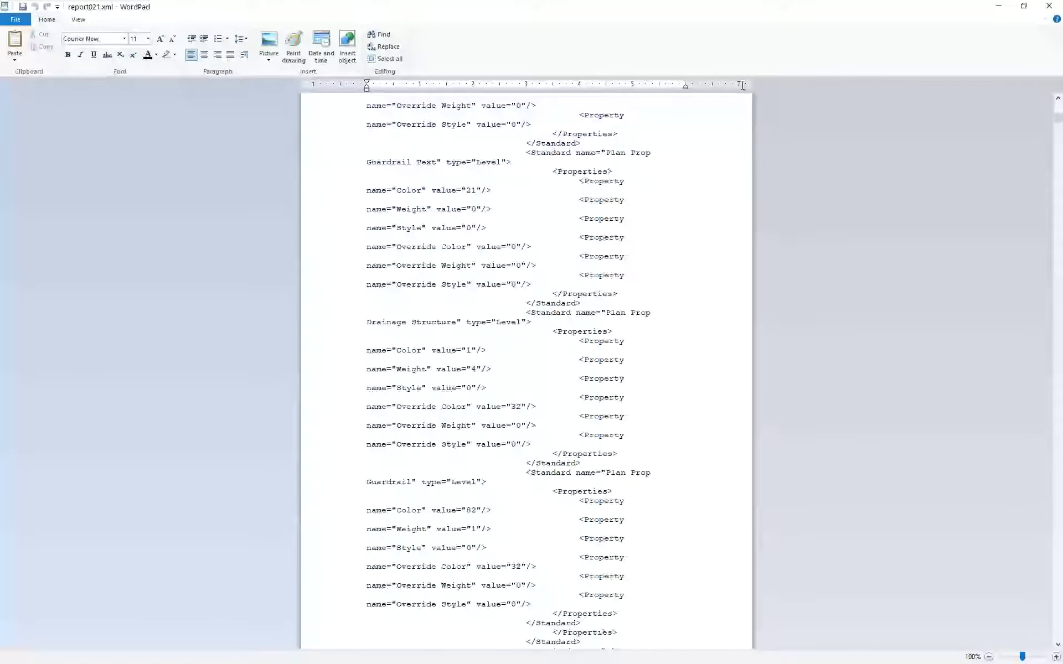
{"action": "scroll", "coordinate": [684, 95], "scroll_direction": "down", "scroll_amount": 10}
{"action": "scroll", "coordinate": [685, 96], "scroll_direction": "down", "scroll_amount": 17}
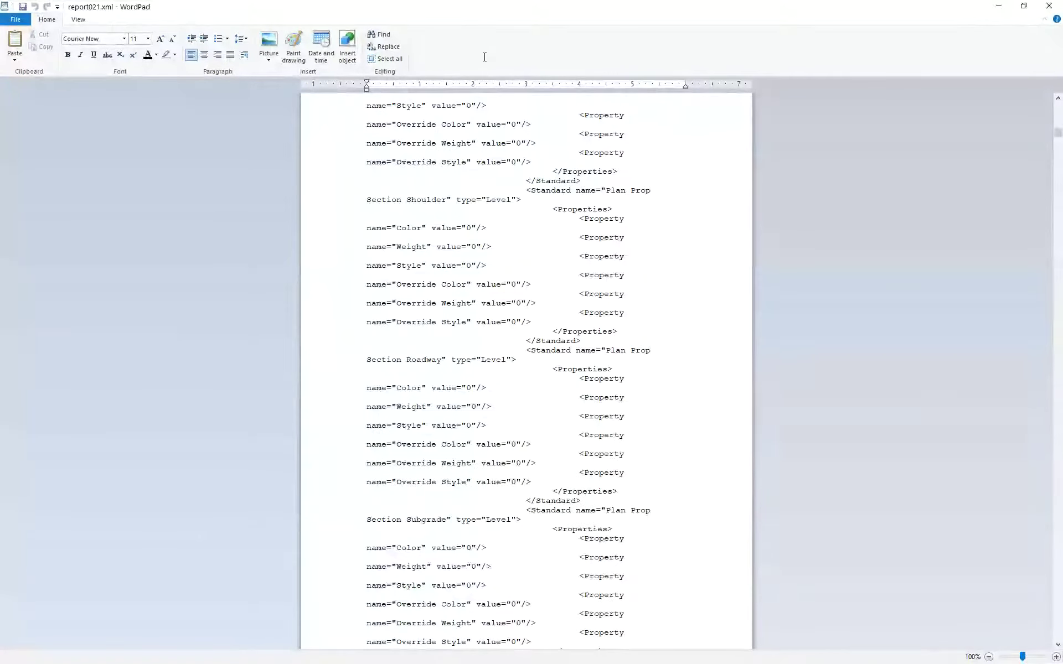
{"action": "left_click_drag", "start_coordinate": [1057, 135], "coordinate": [1057, 389]}
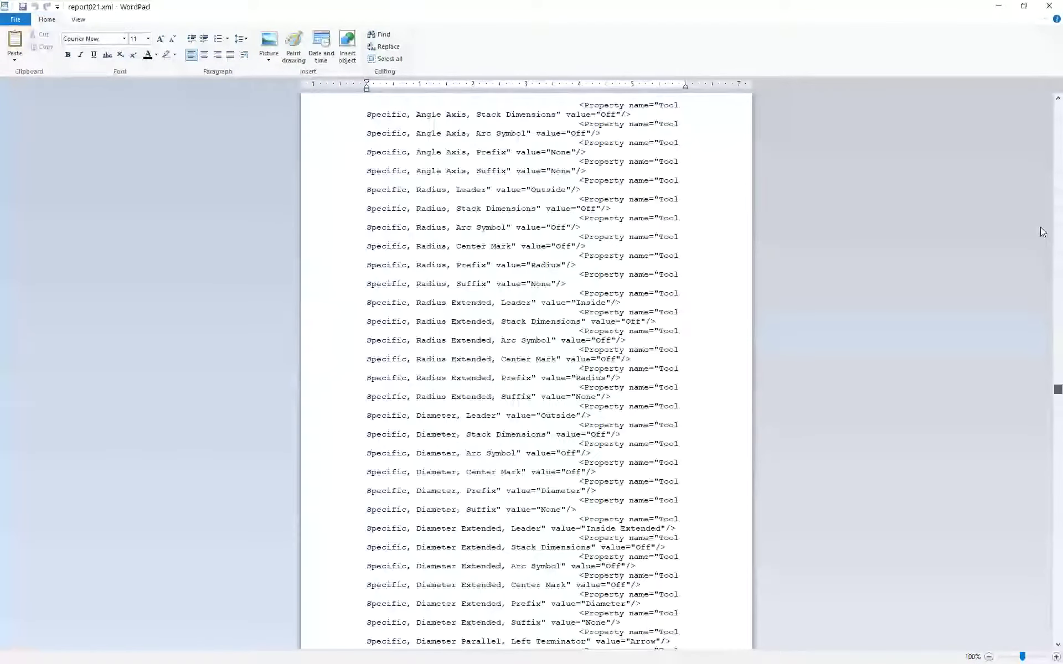
{"action": "left_click_drag", "start_coordinate": [1057, 389], "coordinate": [1058, 135]}
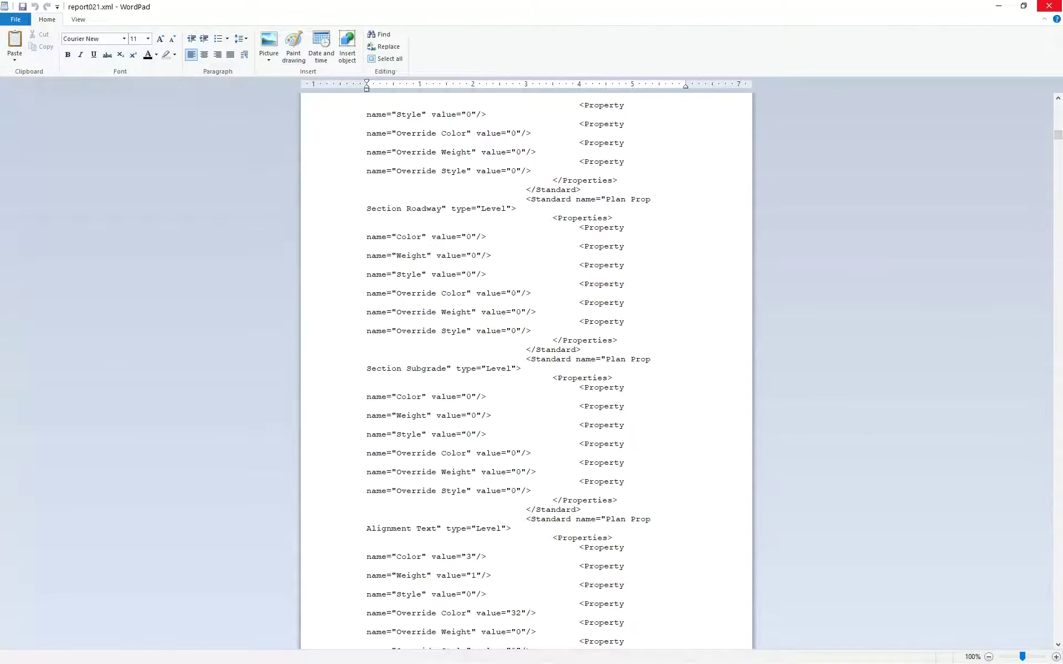
{"action": "left_click", "coordinate": [1049, 5]}
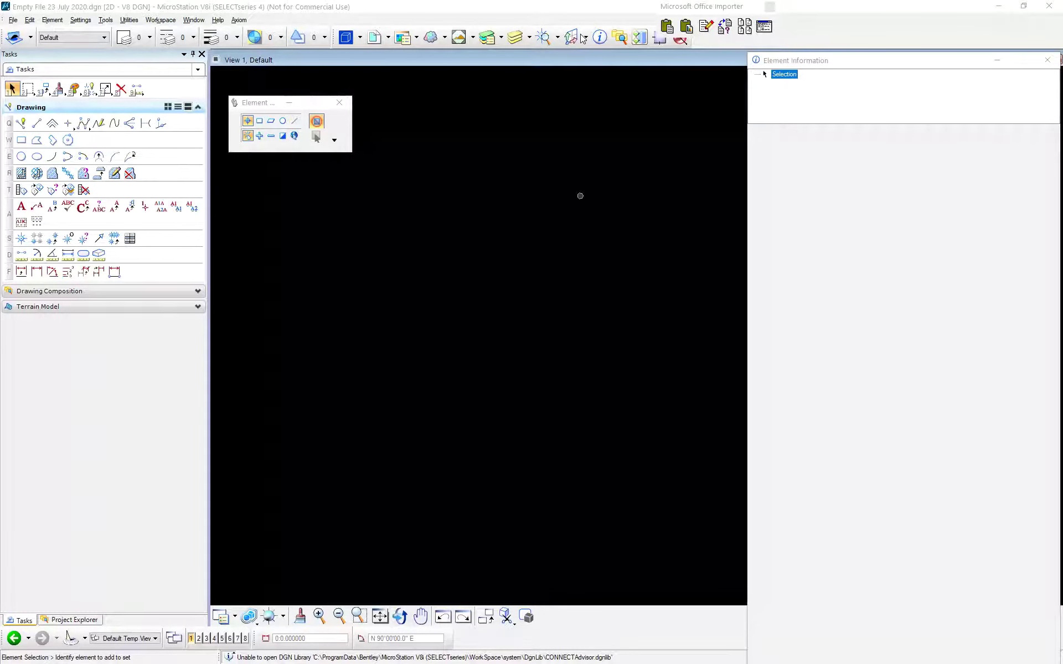
- Start Axiom RuleManager for V8 and set its action to Automatic DGN library analysis and rule generation
{"action": "left_click", "coordinate": [52, 20]}
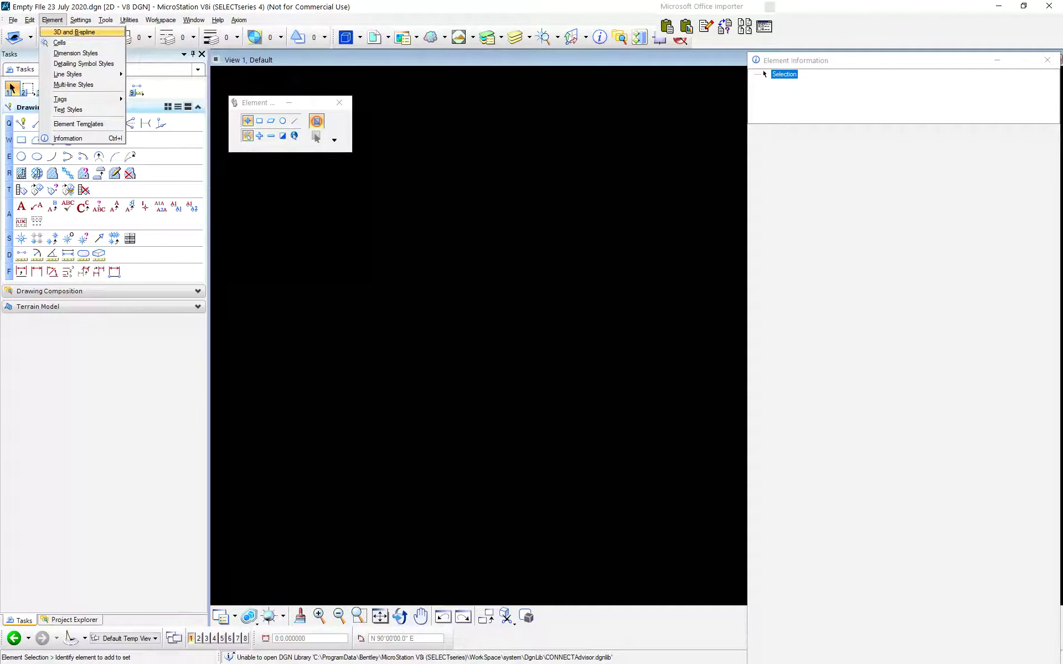
{"action": "mouse_move", "coordinate": [238, 20]}
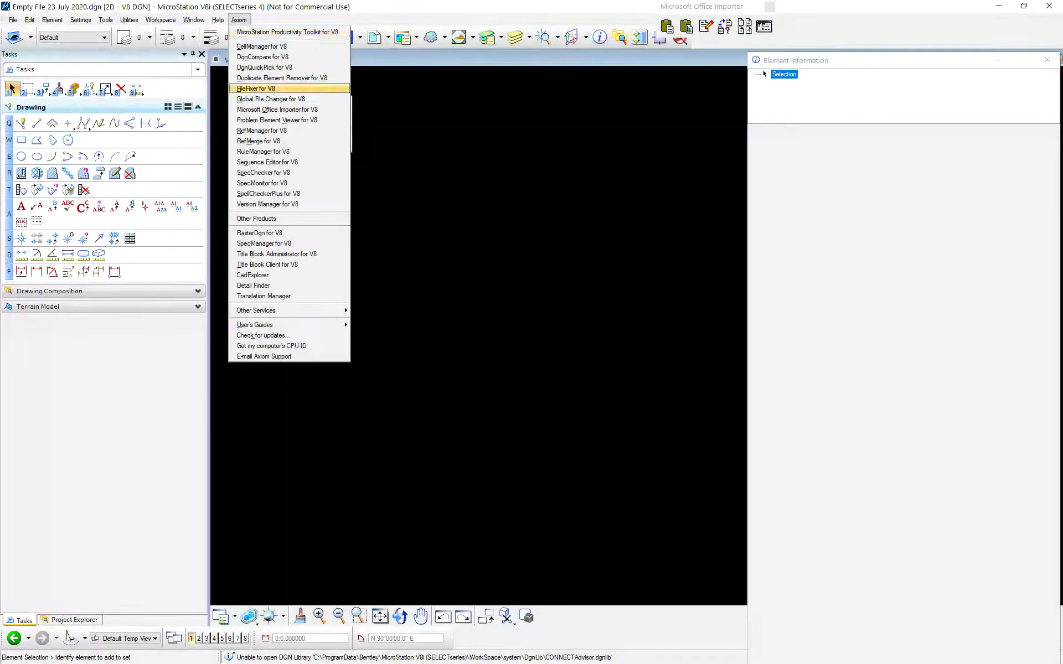
{"action": "left_click", "coordinate": [288, 31]}
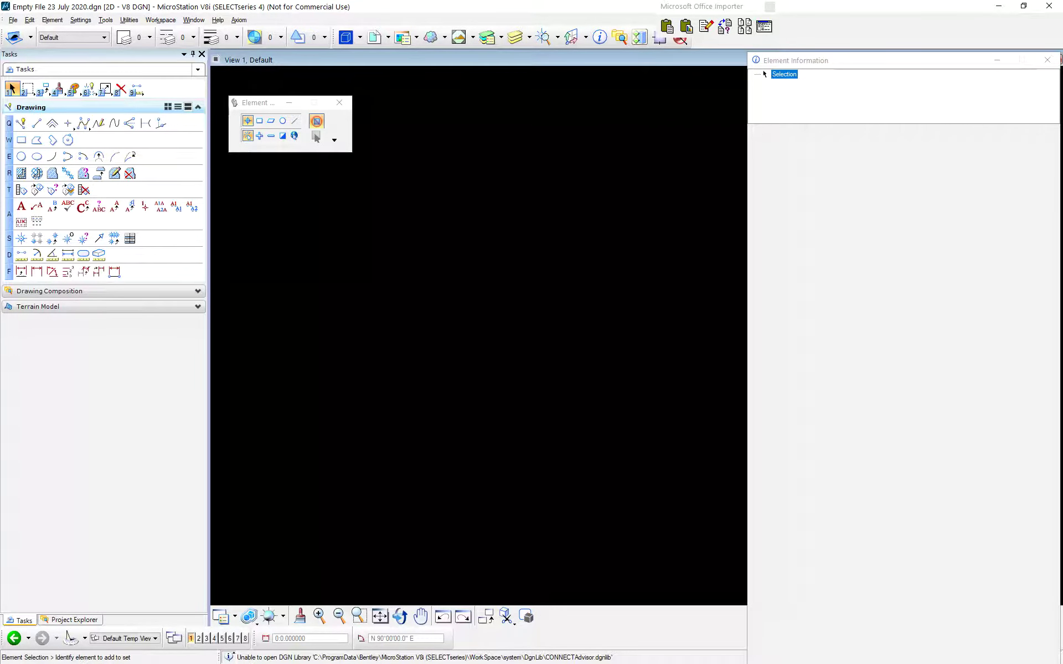
{"action": "key", "text": "alt+a"}
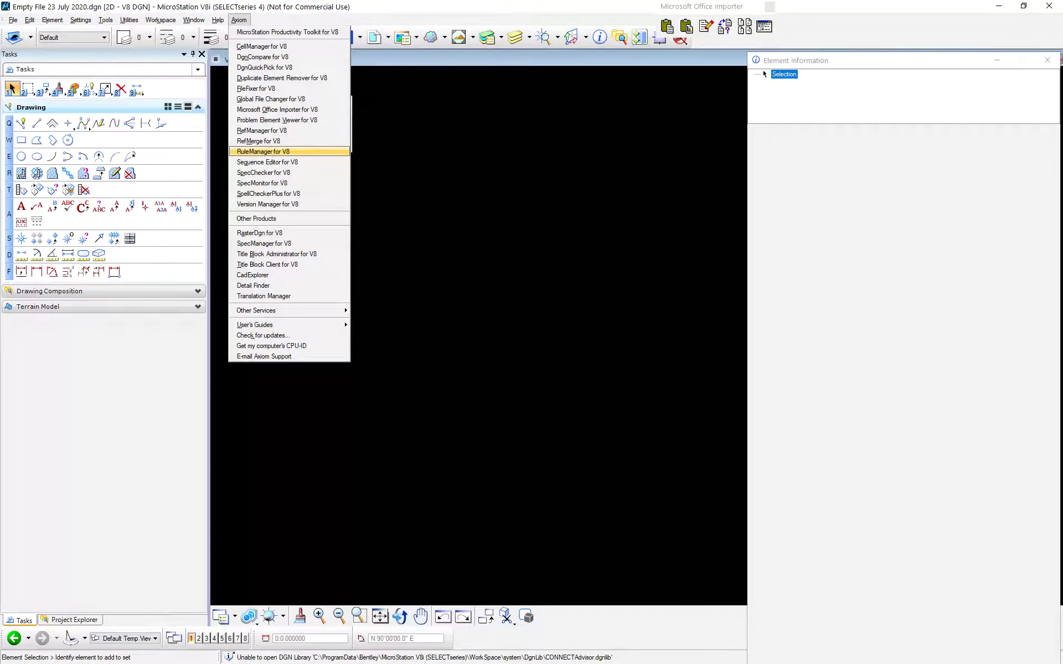
{"action": "key", "text": "Return"}
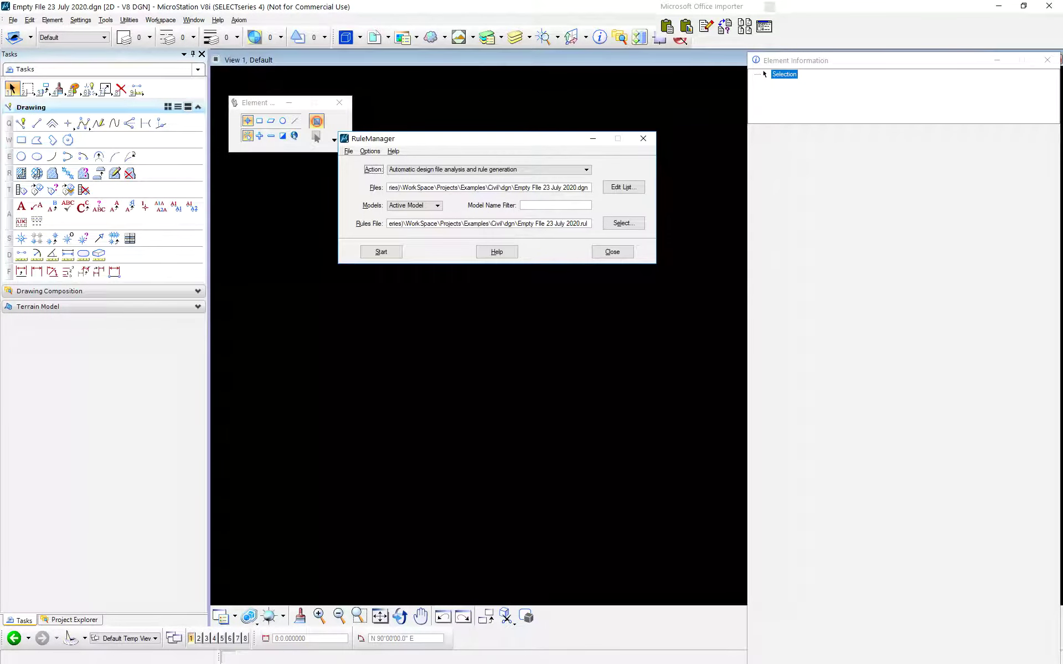
{"action": "key", "text": "Down"}
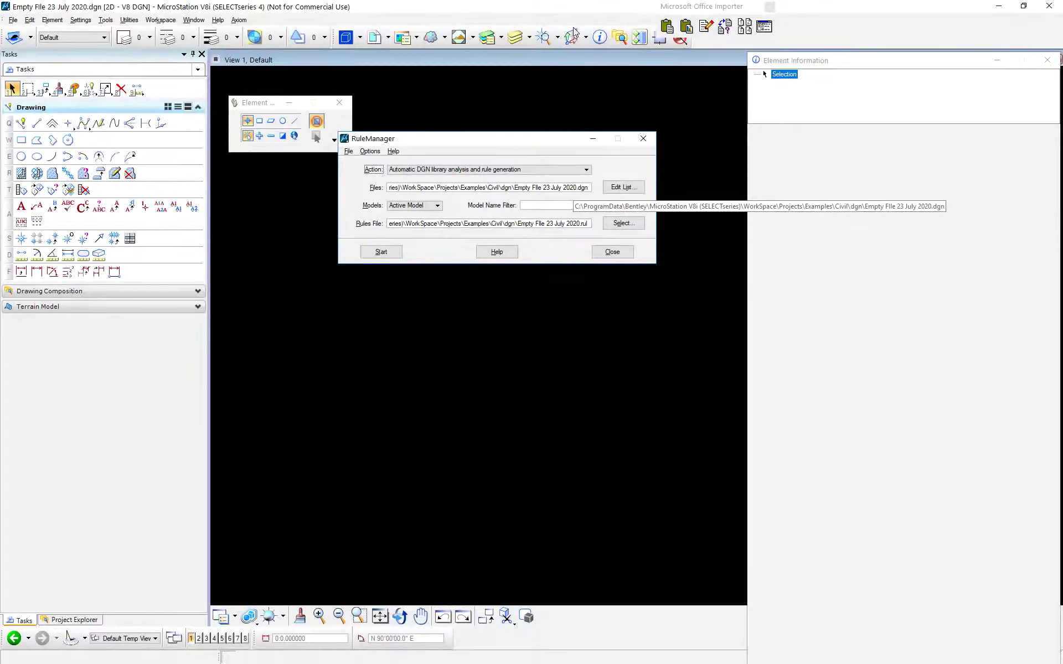
- Generate the rules file from Empty File 23 July 2020.dgn, using its active model
{"action": "key", "text": "Tab"}
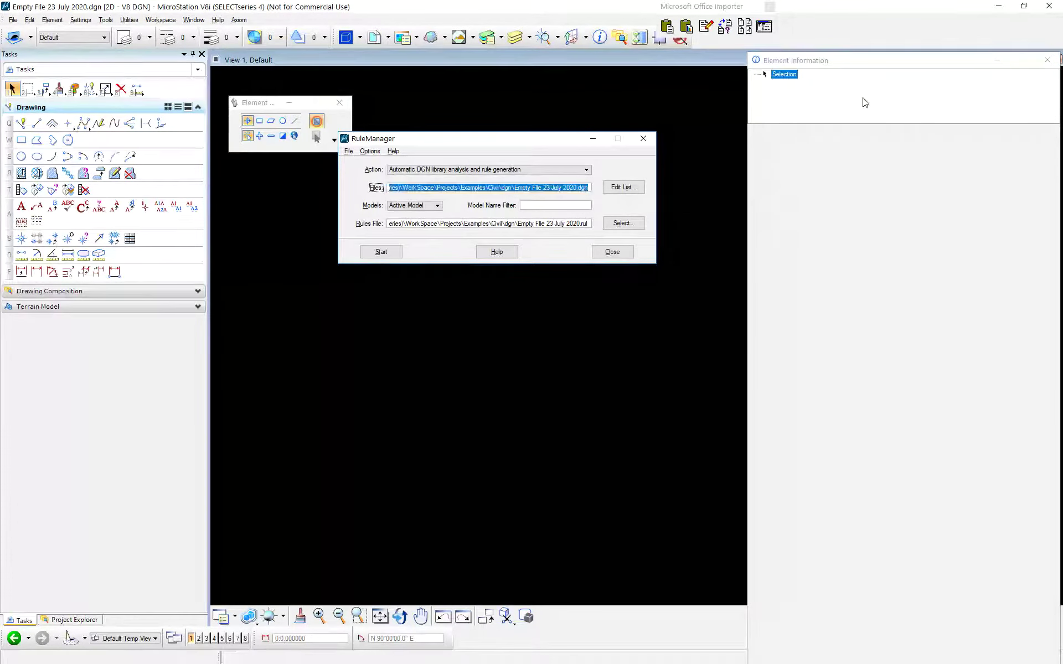
{"action": "key", "text": "Tab"}
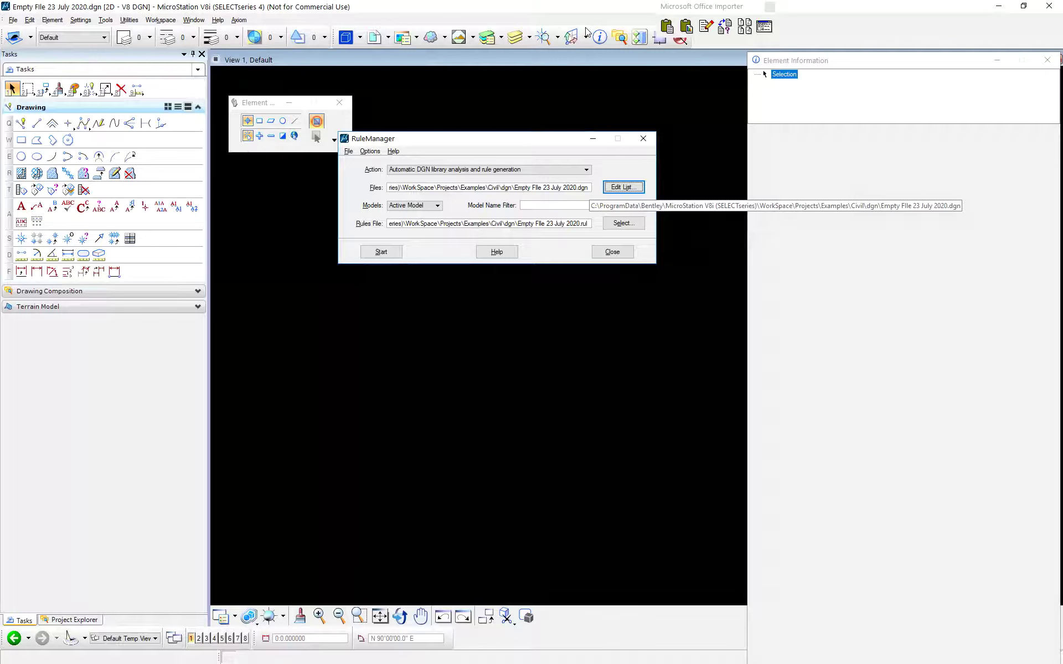
{"action": "key", "text": "Return"}
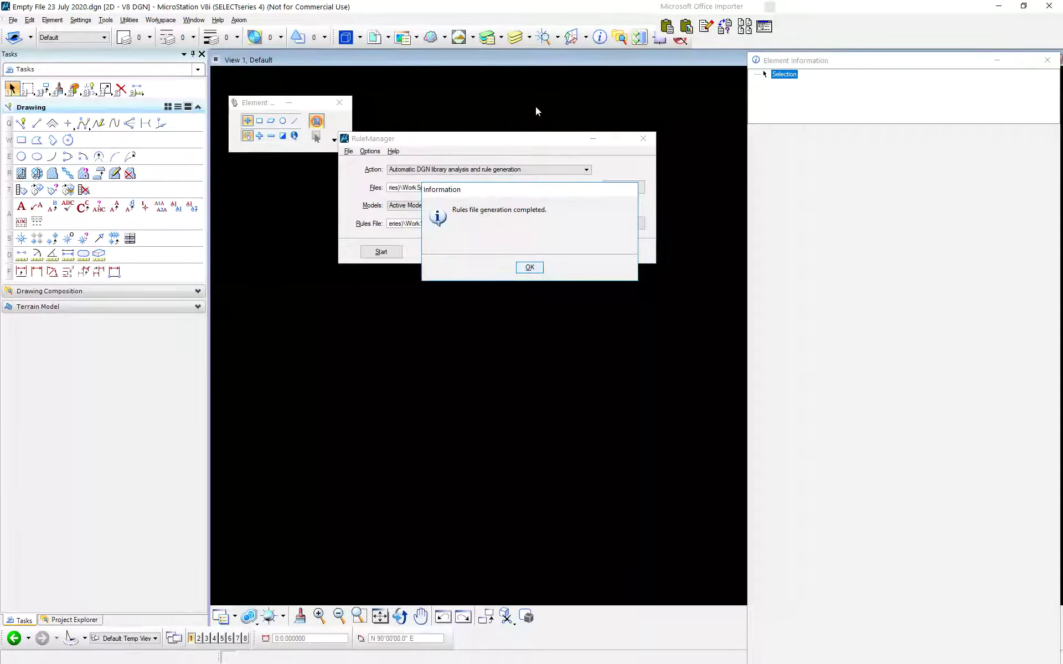
{"action": "key", "text": "Return"}
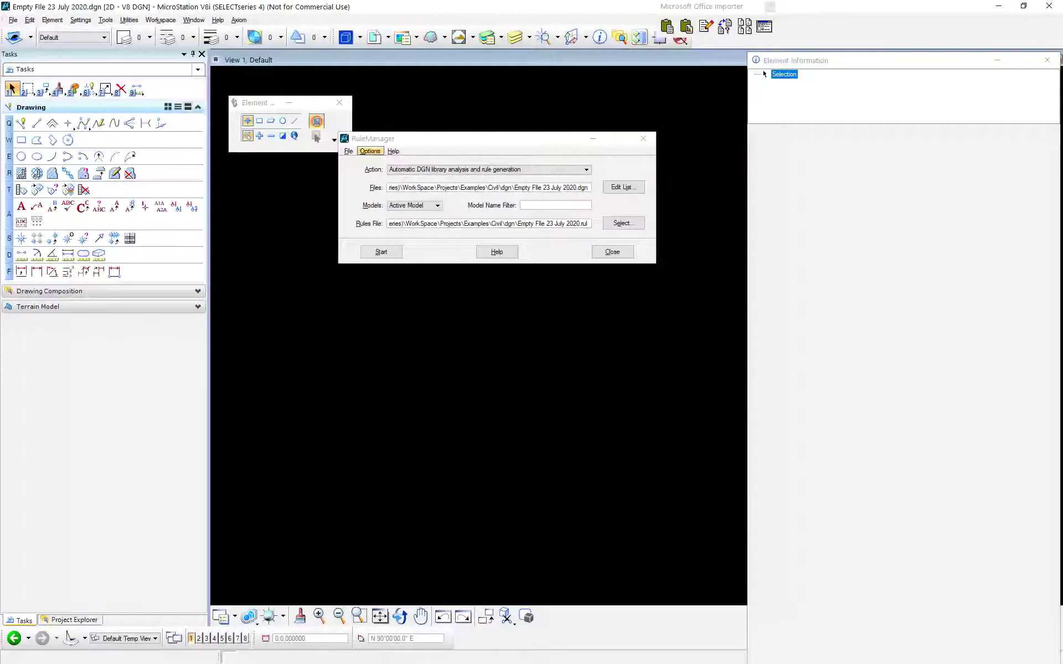
- Examine the Elements and DGN Libraries rule generation options, leaving the level property choices as they are, and close RuleManager
{"action": "key", "text": "alt+o"}
{"action": "key", "text": "Return"}
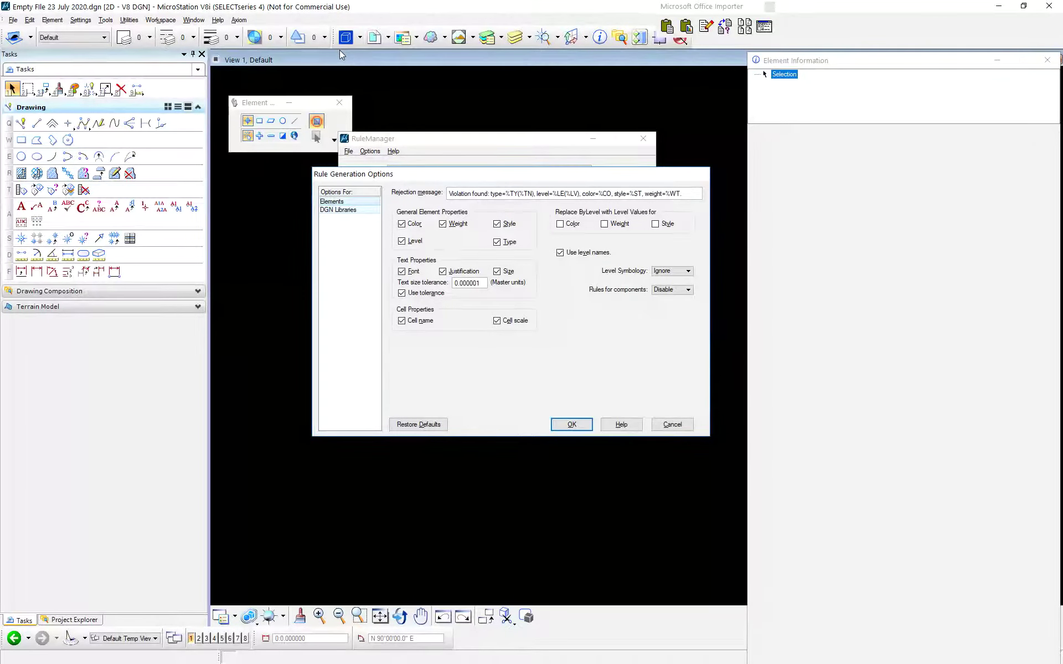
{"action": "key", "text": "Down"}
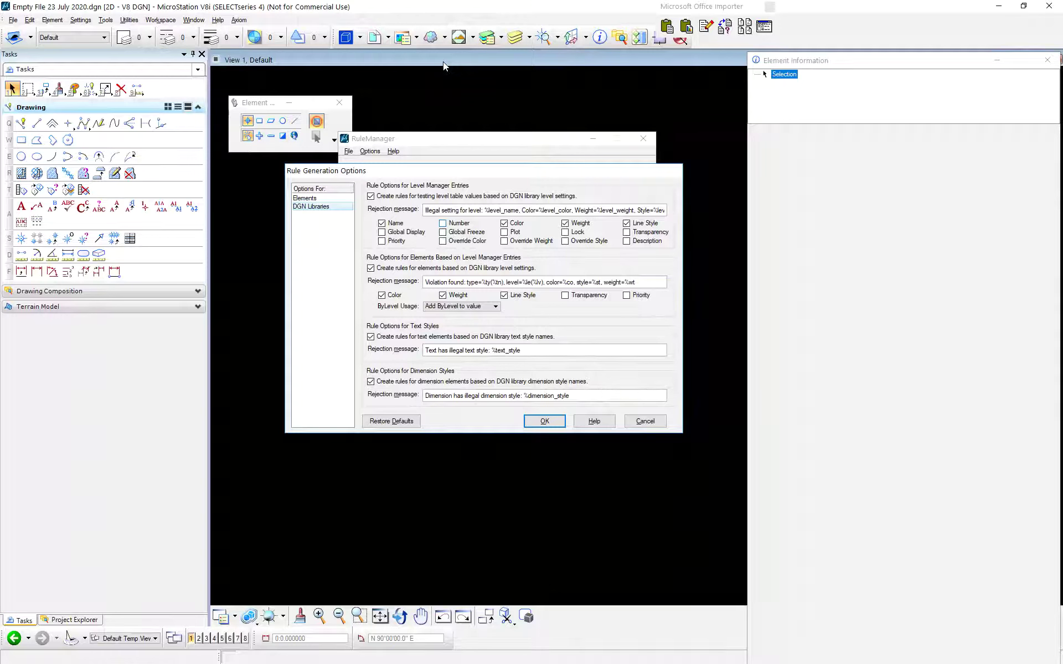
{"action": "left_click", "coordinate": [442, 223]}
{"action": "key", "text": "space"}
{"action": "left_click", "coordinate": [504, 232]}
{"action": "left_click", "coordinate": [443, 241]}
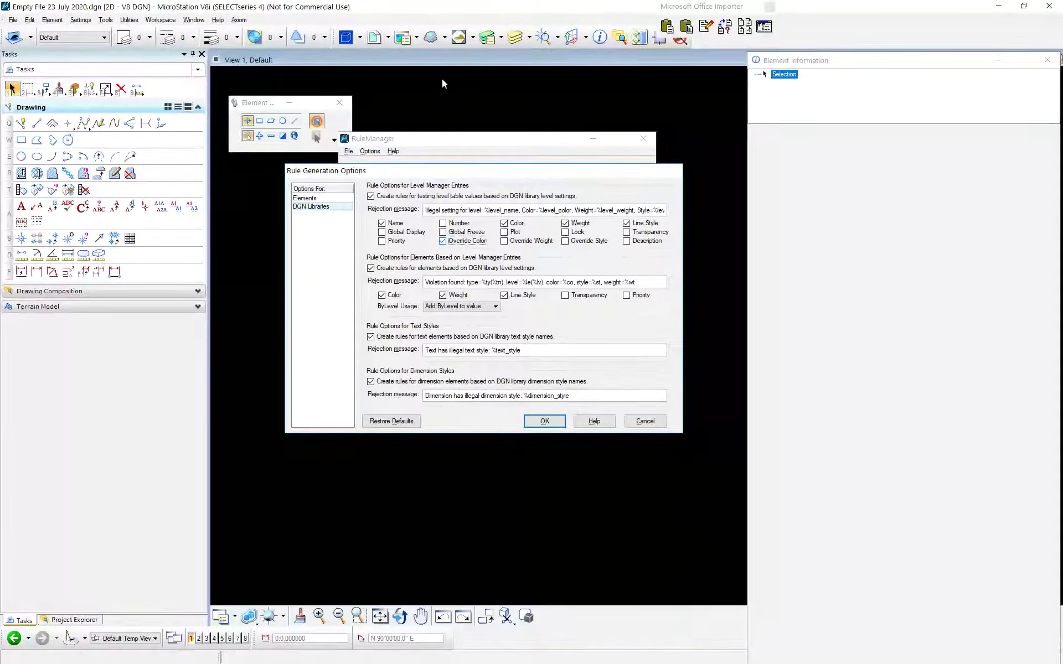
{"action": "key", "text": "space"}
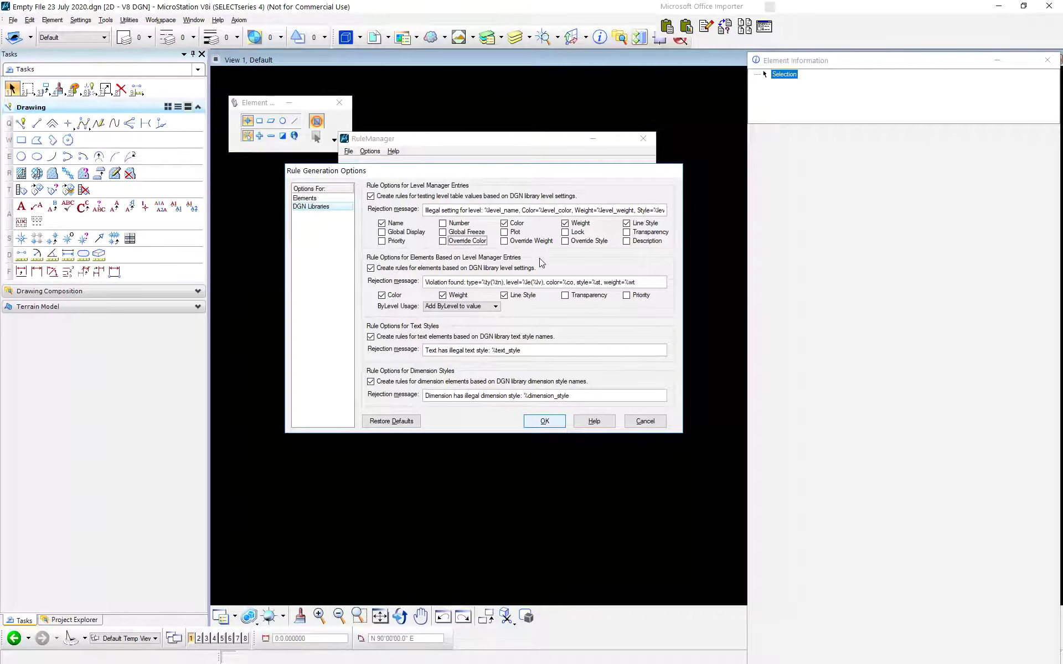
{"action": "left_click", "coordinate": [544, 421]}
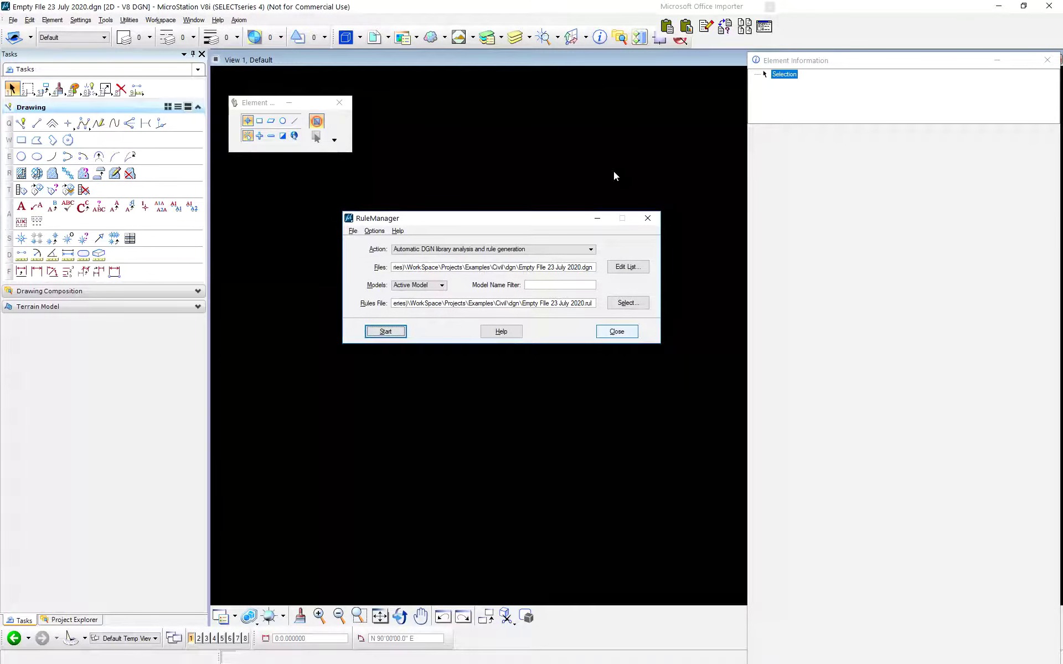
{"action": "left_click", "coordinate": [616, 331]}
- Start SpecChecker for V8, open the sample design checker.dgn and set it as the file to check
{"action": "left_click", "coordinate": [239, 19]}
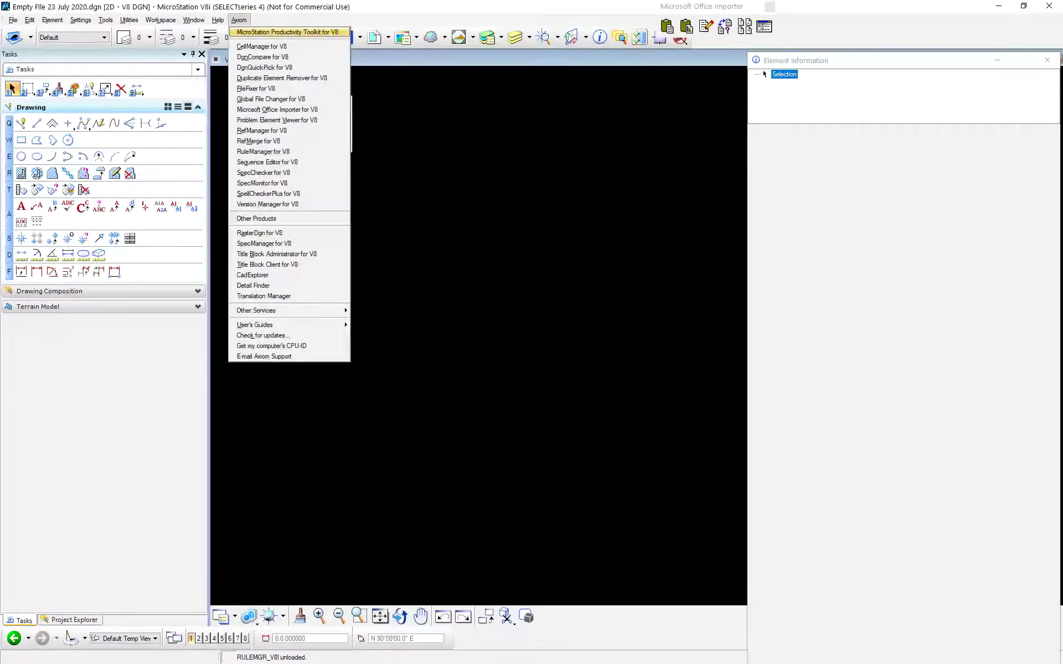
{"action": "key", "text": "s"}
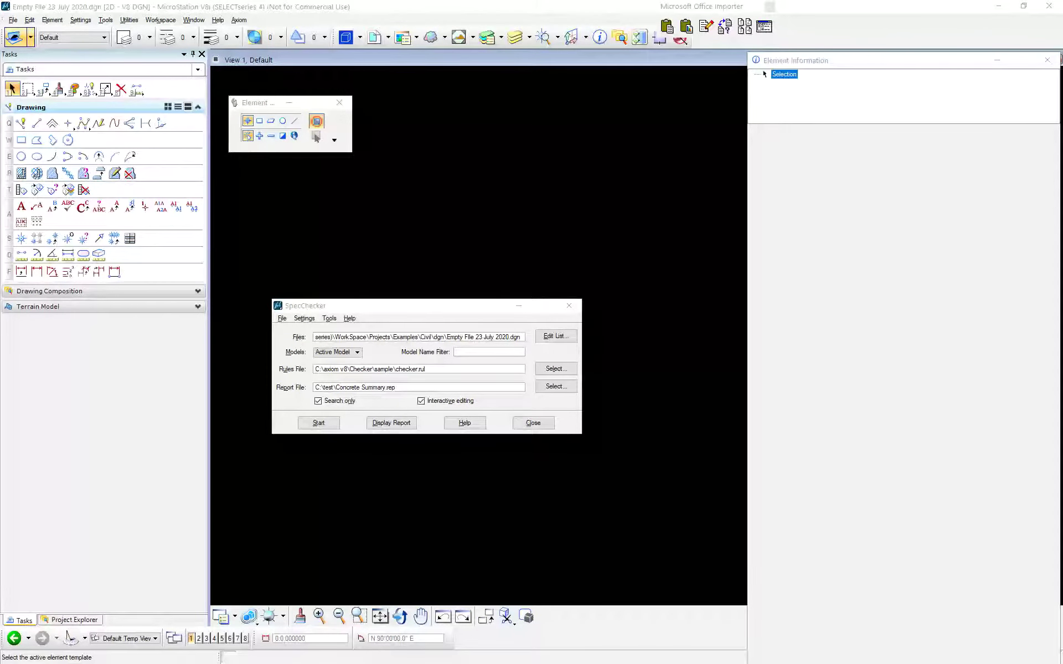
{"action": "left_click", "coordinate": [12, 20]}
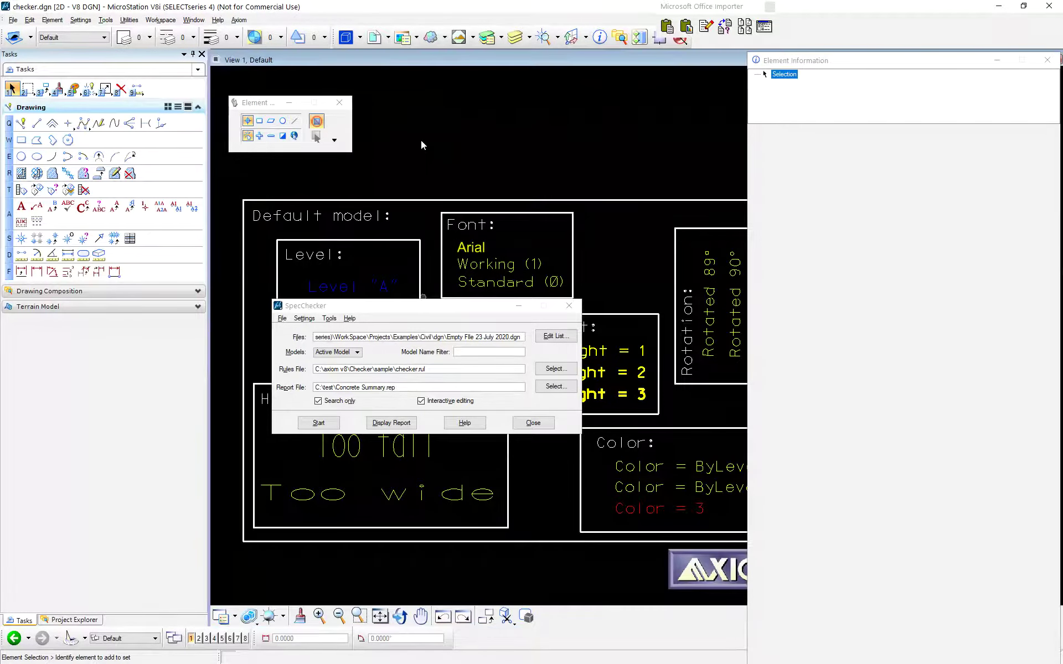
{"action": "left_click_drag", "start_coordinate": [526, 70], "coordinate": [527, 68]}
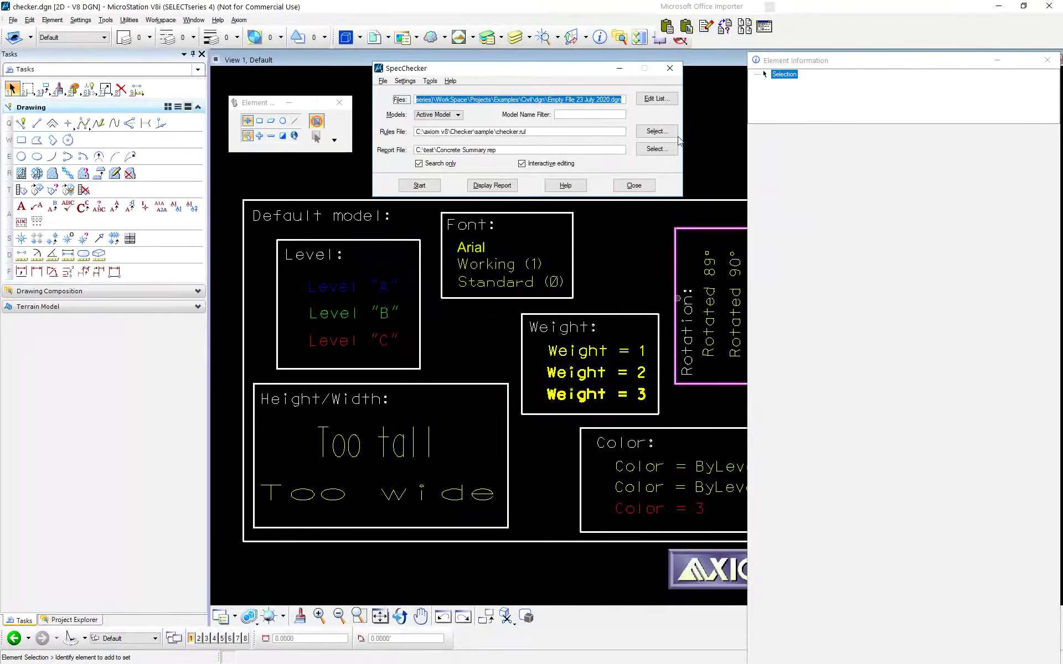
{"action": "scroll", "coordinate": [663, 329], "scroll_direction": "down", "scroll_amount": 1}
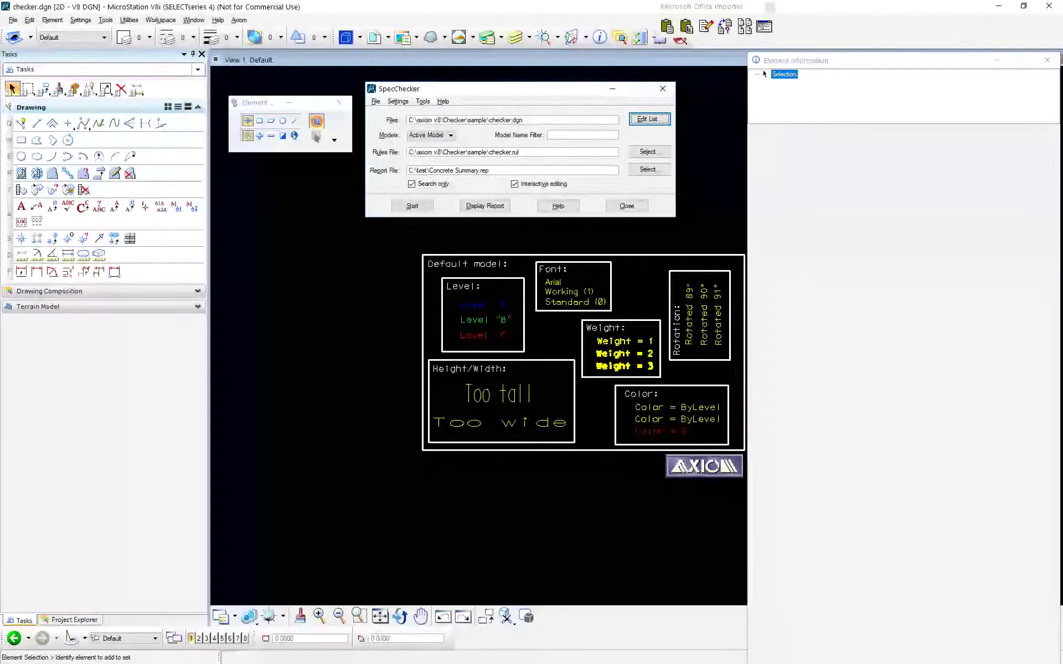
{"action": "left_click", "coordinate": [522, 120]}
- Try to add all design files from the Civil dgn folder to SpecChecker's list of files to process
{"action": "left_click", "coordinate": [649, 119]}
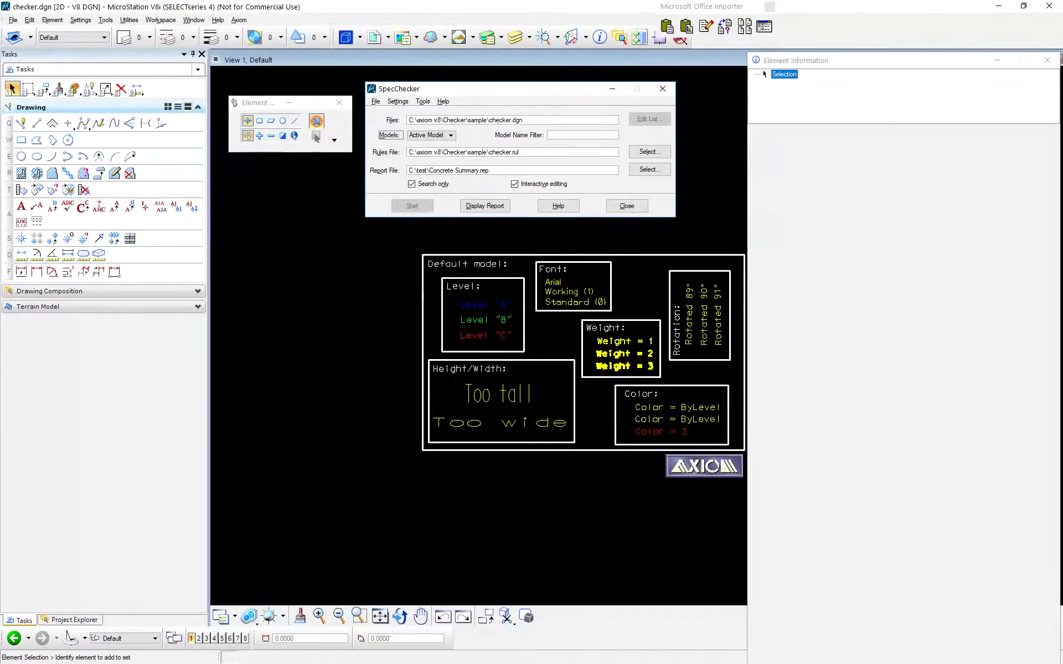
{"action": "left_click_drag", "start_coordinate": [520, 11], "coordinate": [584, 223]}
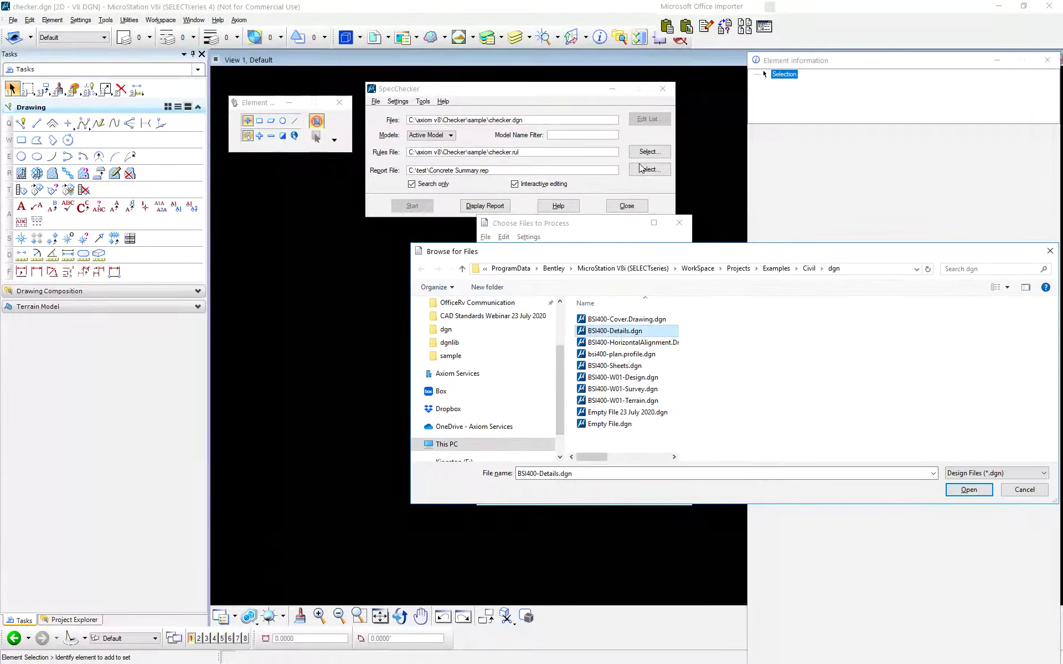
{"action": "key", "text": "ctrl+a"}
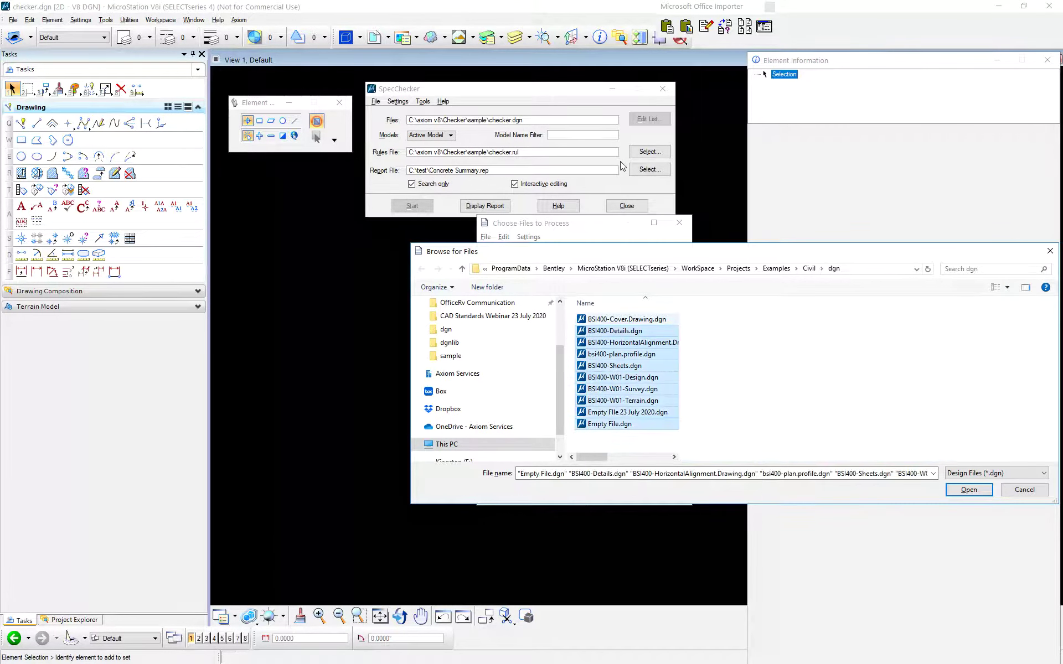
{"action": "key", "text": "Return"}
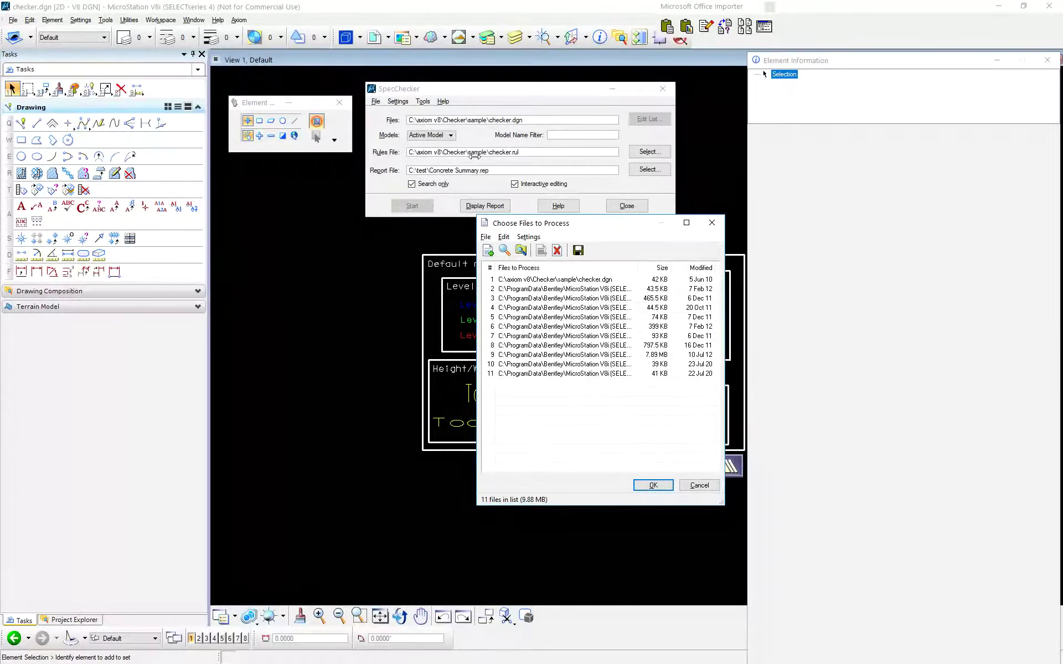
{"action": "left_click_drag", "start_coordinate": [473, 163], "coordinate": [325, 160]}
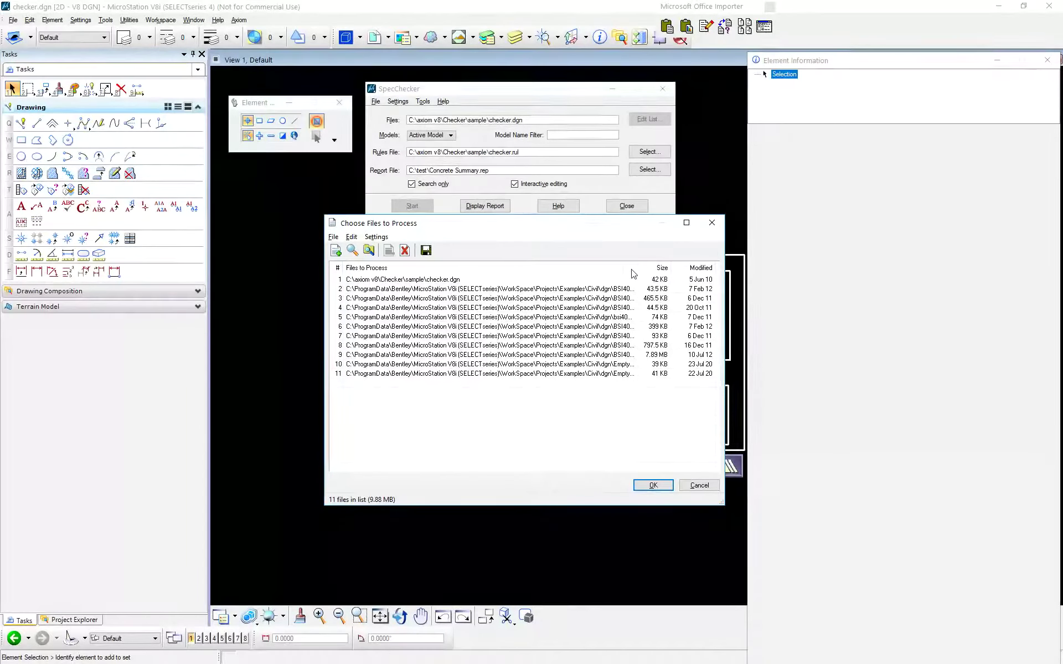
{"action": "key", "text": "Return"}
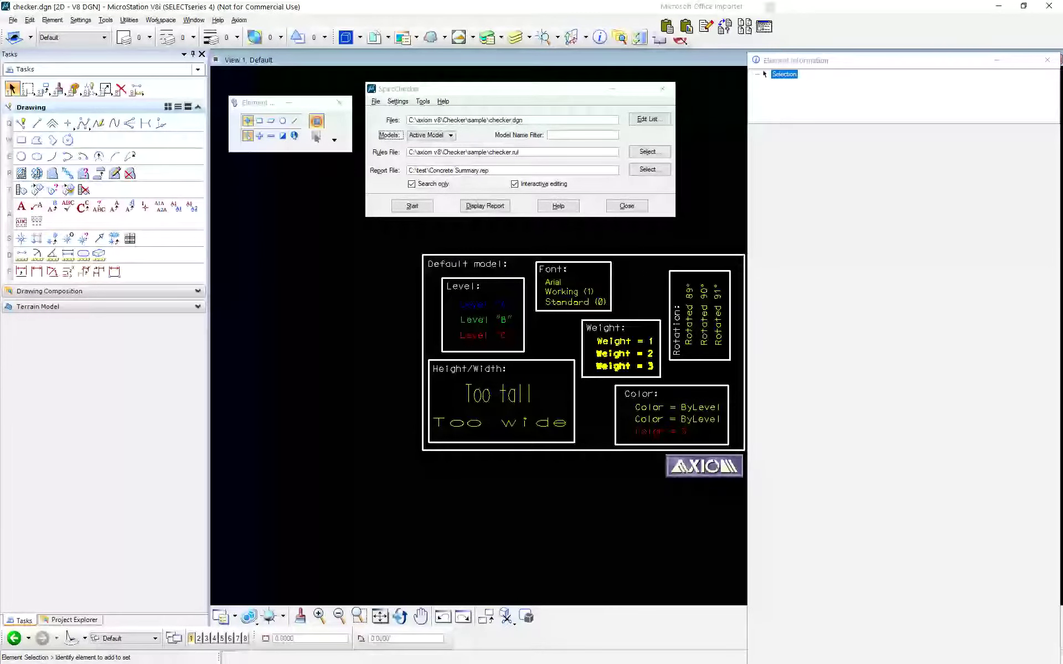
- Run an interactive search-only check of checker.dgn against checker.rul, ignore the first level and color violations, and quit the check
{"action": "left_click", "coordinate": [519, 152]}
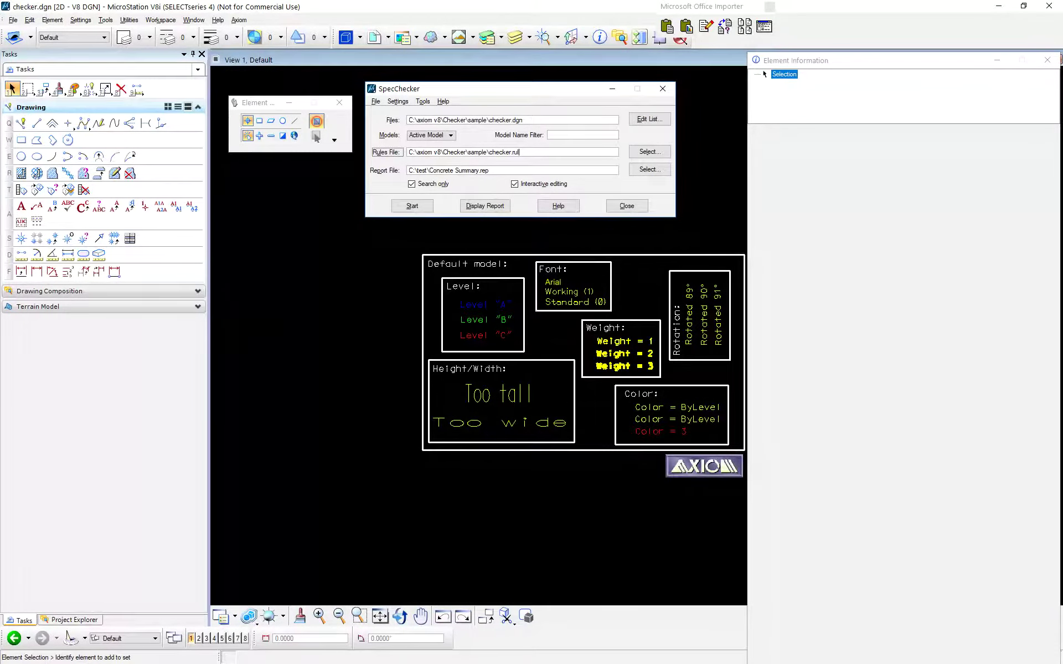
{"action": "key", "text": "ctrl+a"}
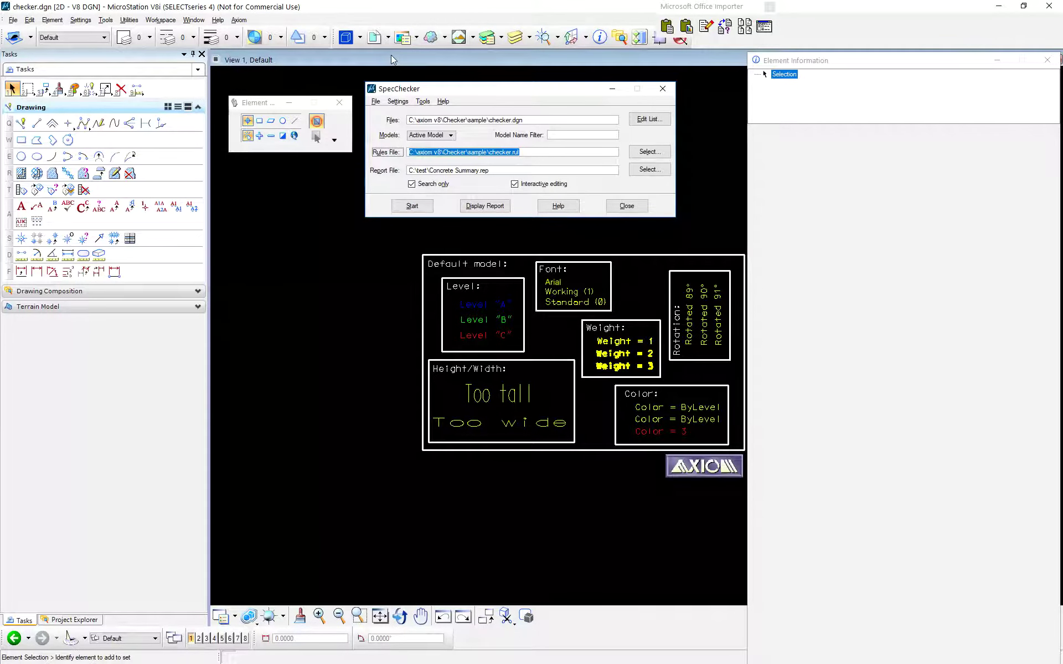
{"action": "key", "text": "Return"}
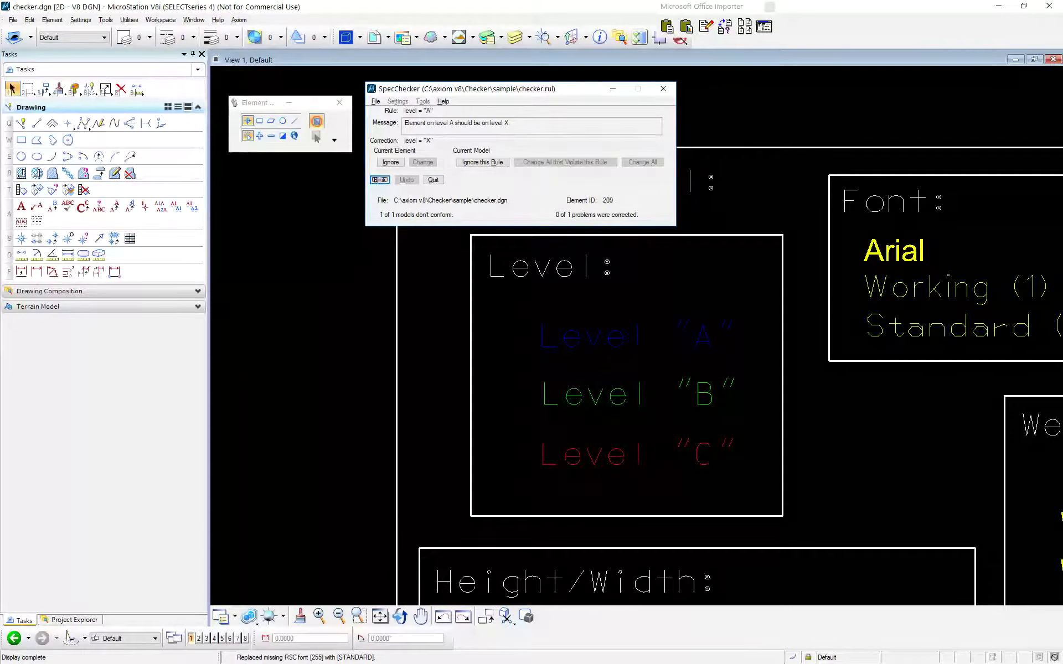
{"action": "left_click_drag", "start_coordinate": [537, 89], "coordinate": [388, 175]}
{"action": "left_click", "coordinate": [242, 248]}
{"action": "key", "text": "alt+i"}
{"action": "key", "text": "alt+i"}
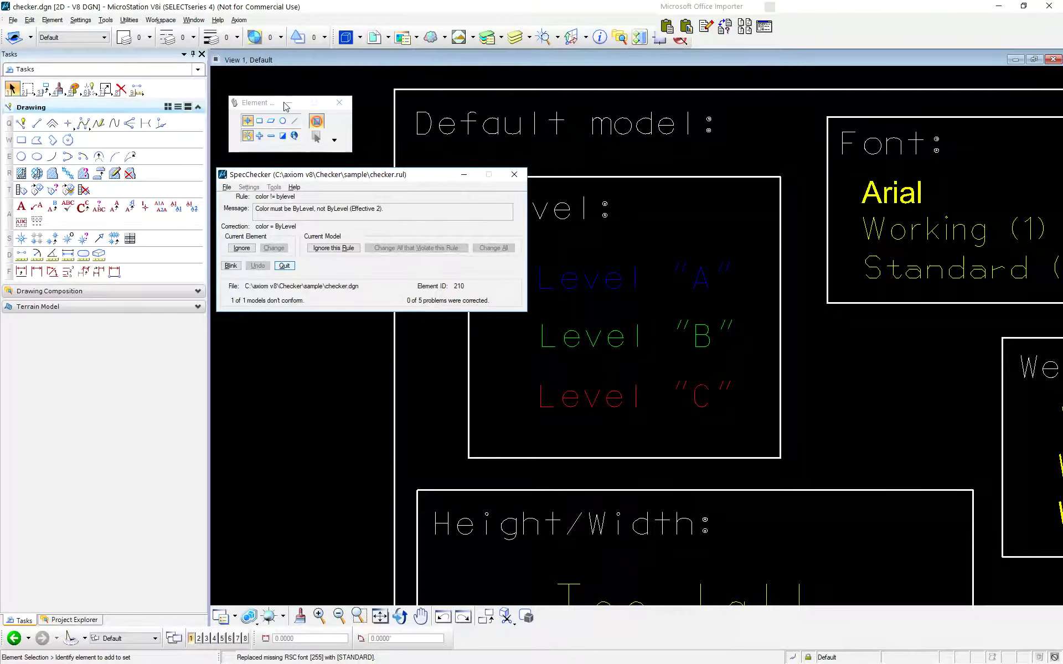
{"action": "key", "text": "Return"}
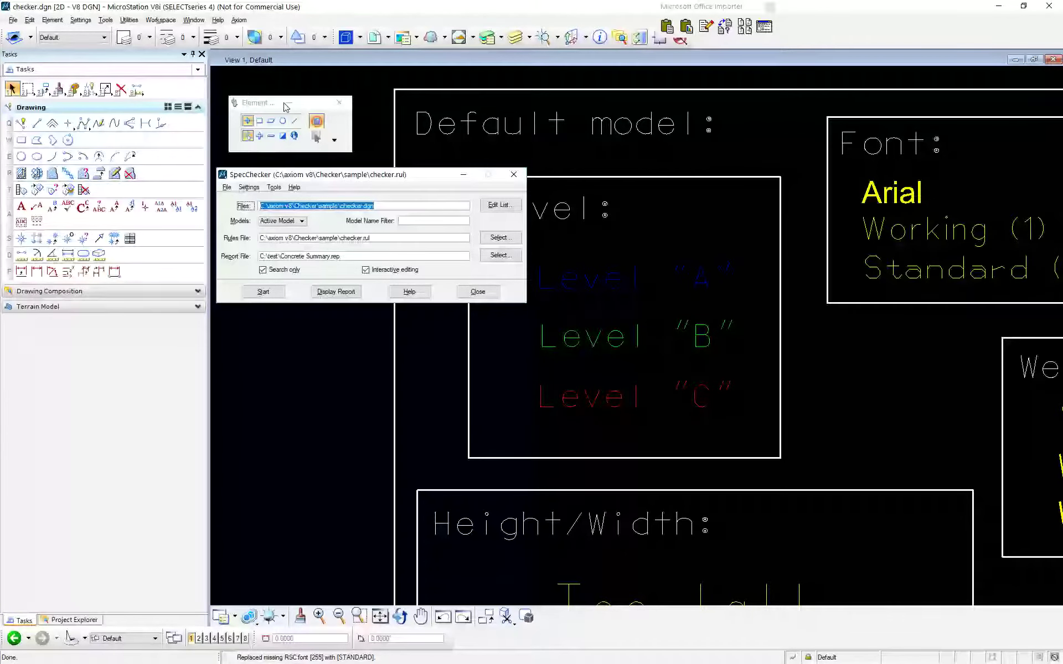
- Restart the interactive check with corrections allowed, ignore the first level violations, and change the Level "B" text's color to 5
{"action": "key", "text": "Return"}
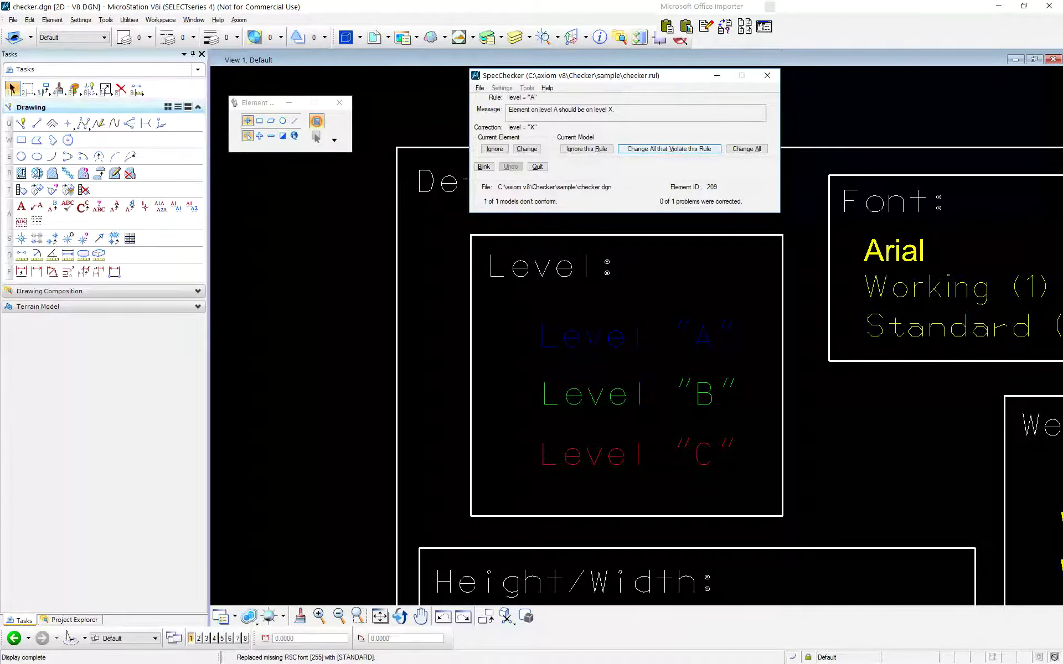
{"action": "key", "text": "Tab"}
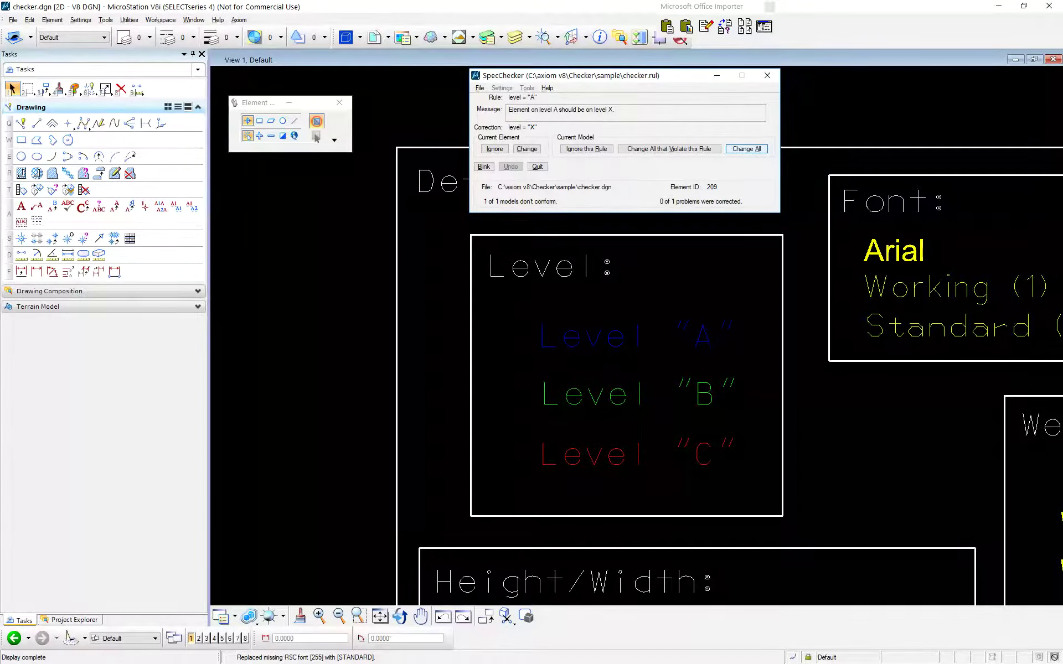
{"action": "key", "text": "Tab"}
{"action": "left_click", "coordinate": [493, 149]}
{"action": "key", "text": "space"}
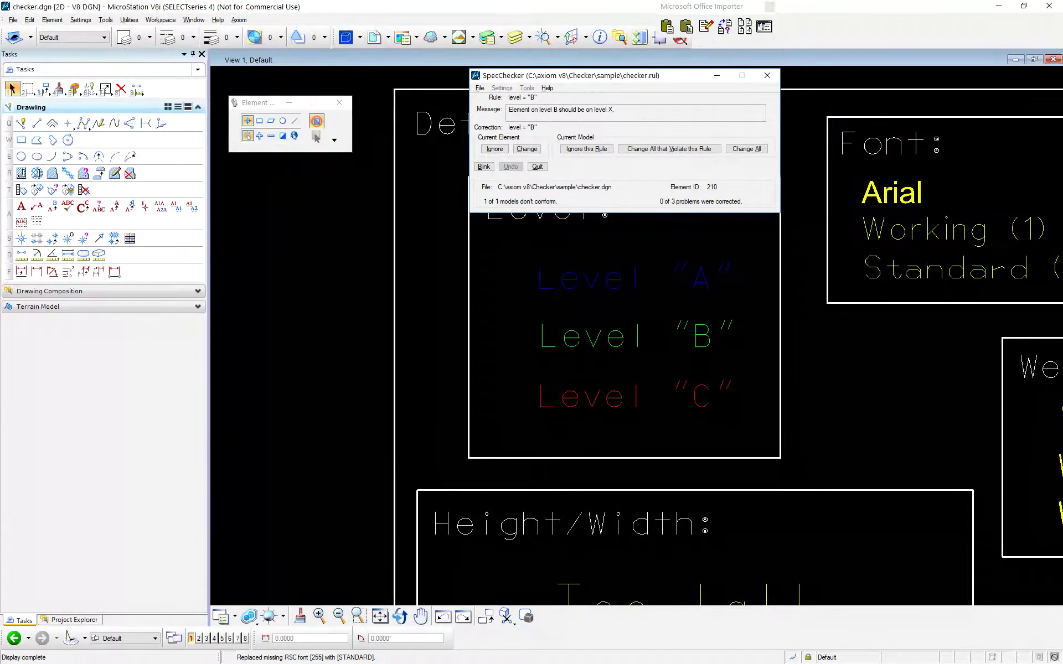
{"action": "key", "text": "space"}
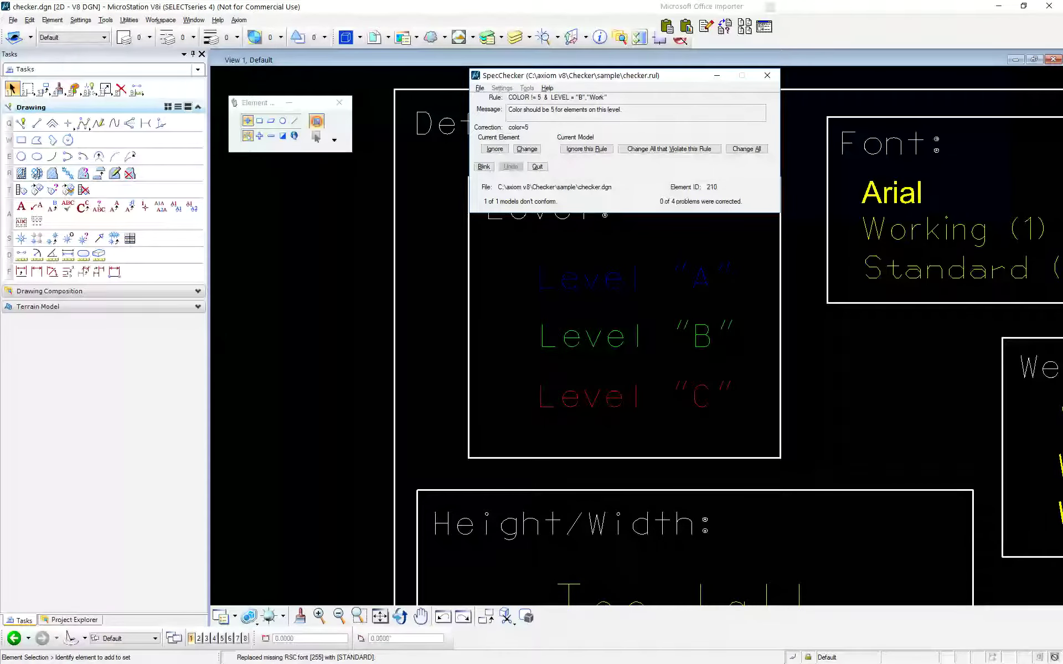
{"action": "key", "text": "alt+c"}
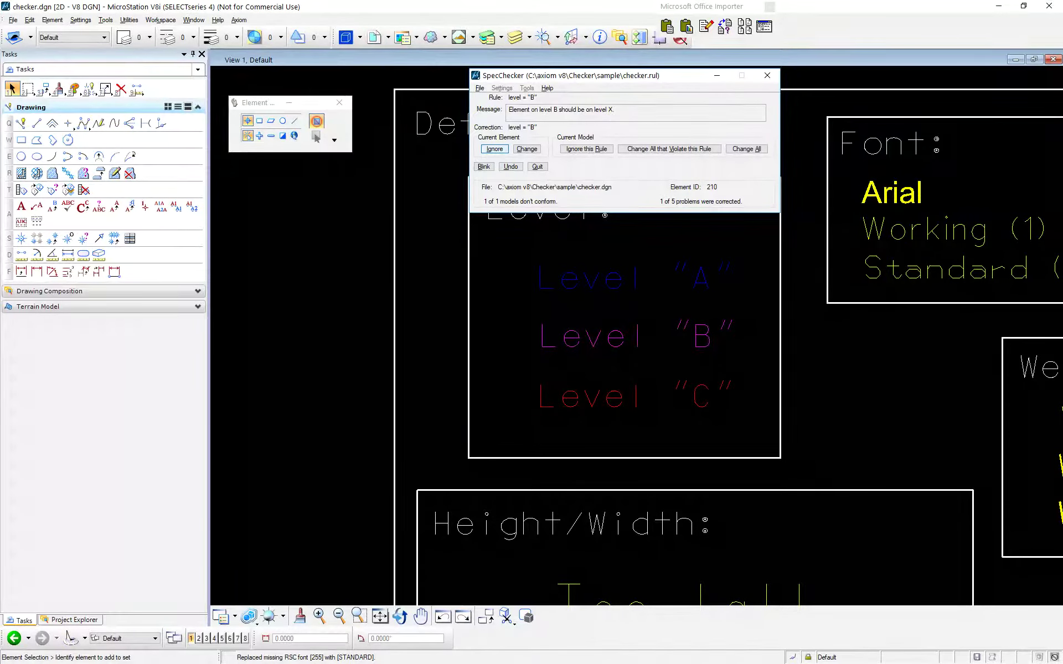
- Ignore the next violations, correct everything violating the color 5 rule and all height violations, then quit and undo the corrections
{"action": "key", "text": "alt+i"}
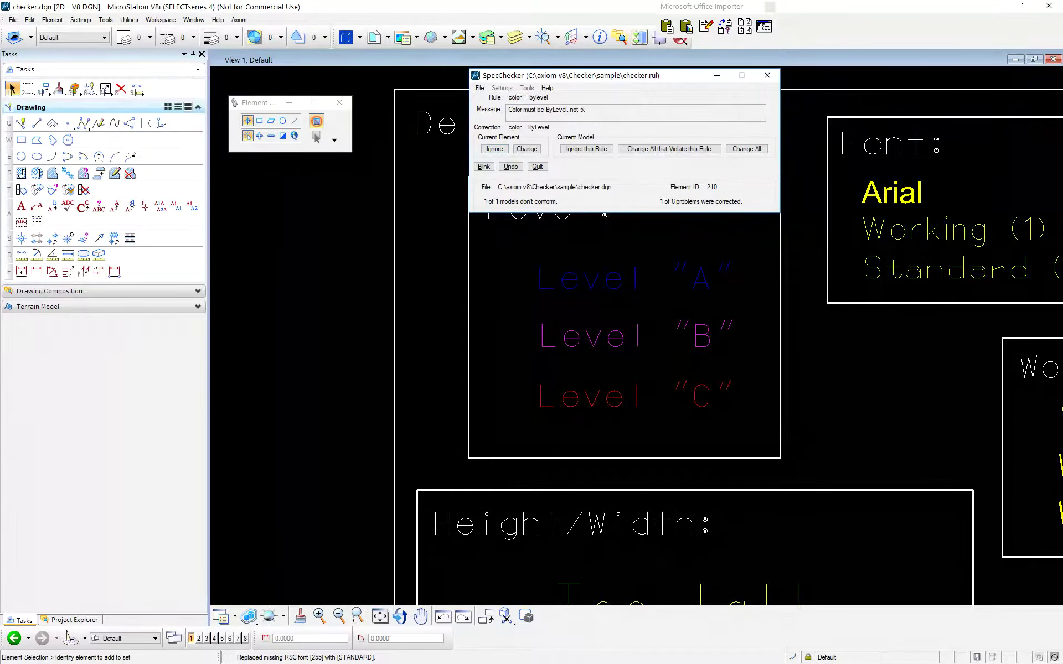
{"action": "key", "text": "alt+i"}
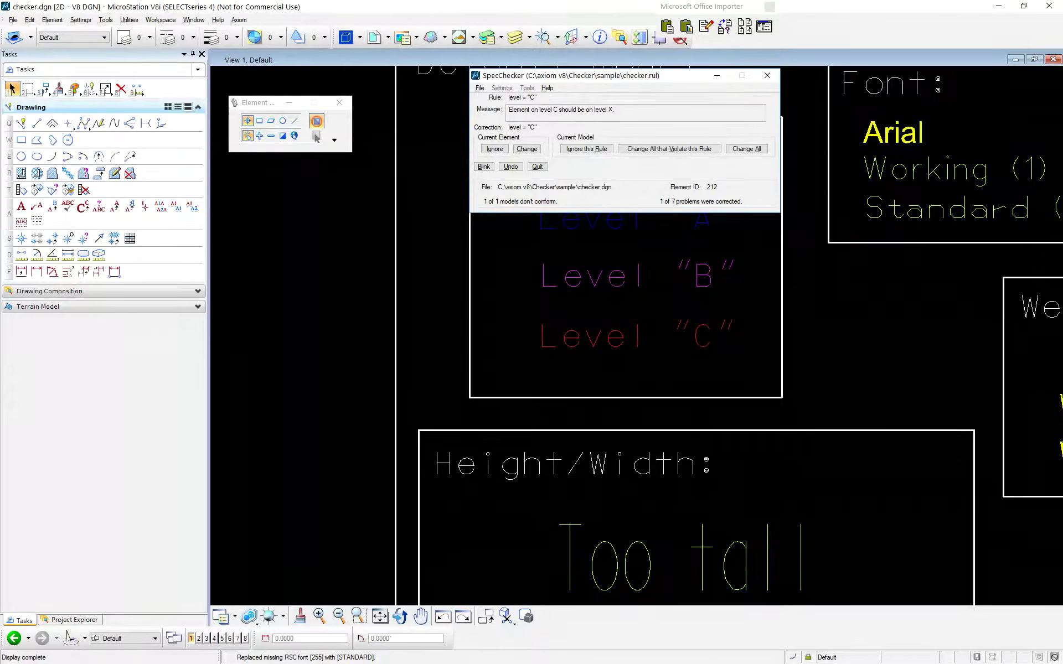
{"action": "key", "text": "alt+i"}
{"action": "key", "text": "alt+i"}
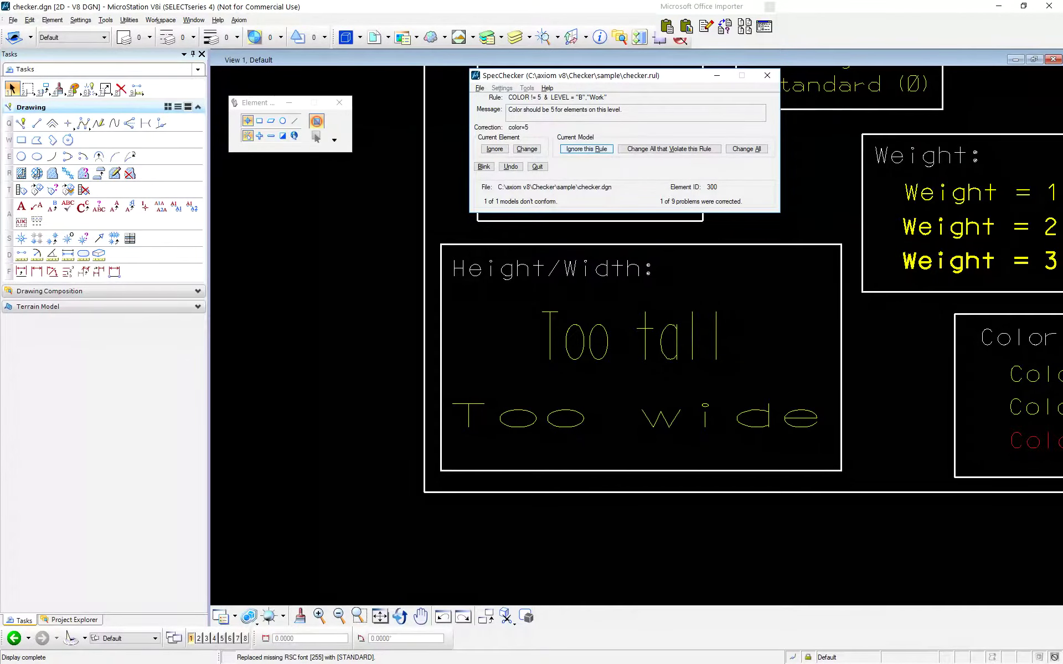
{"action": "left_click", "coordinate": [669, 149]}
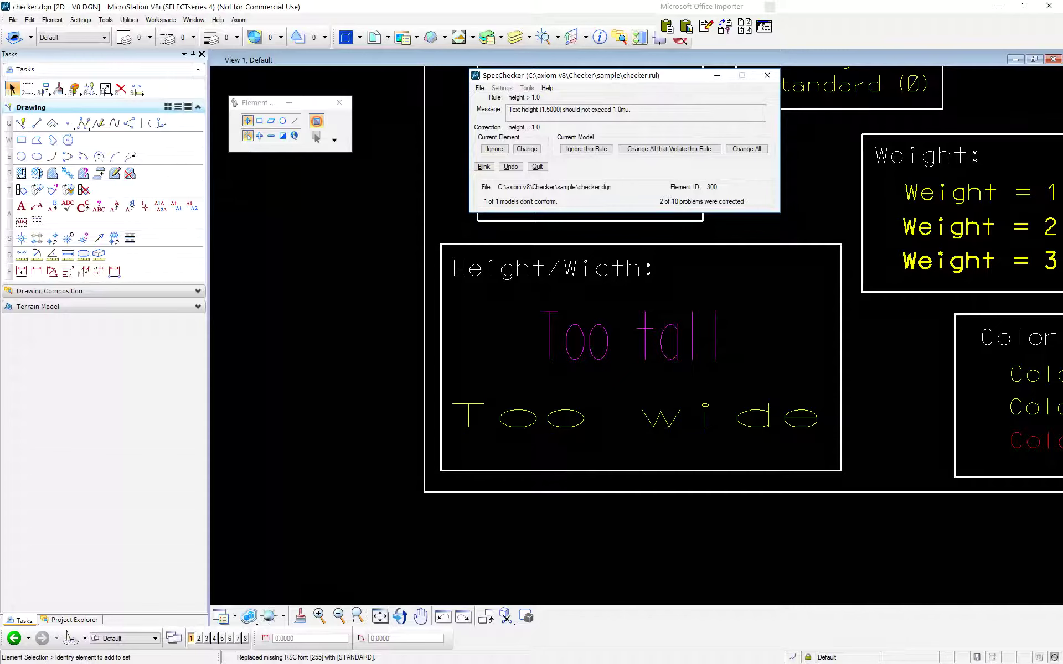
{"action": "left_click", "coordinate": [745, 149]}
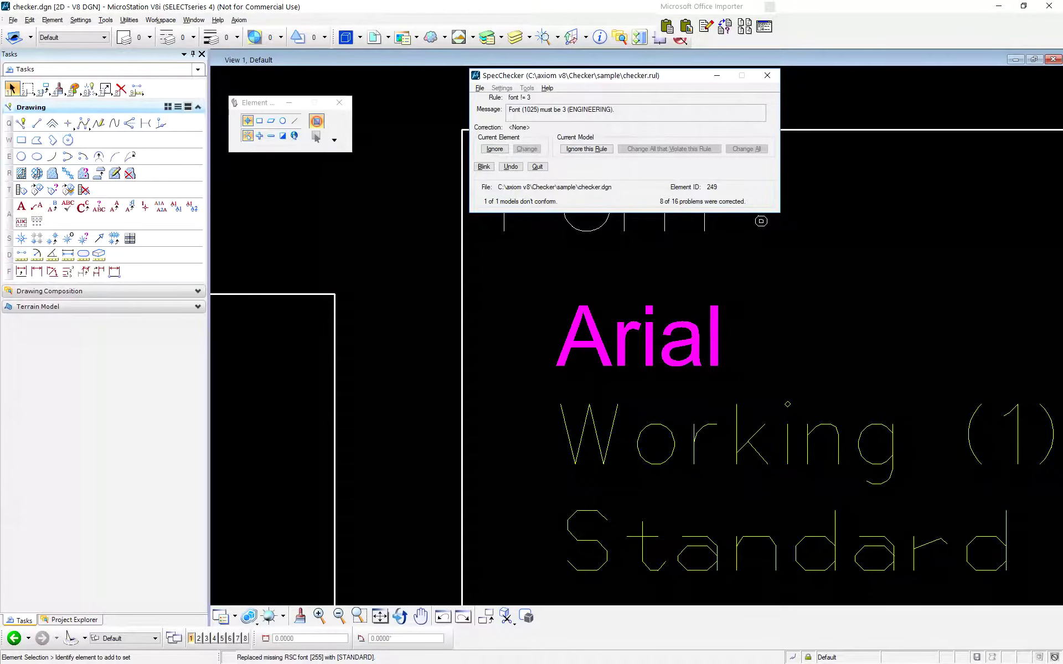
{"action": "left_click", "coordinate": [536, 167]}
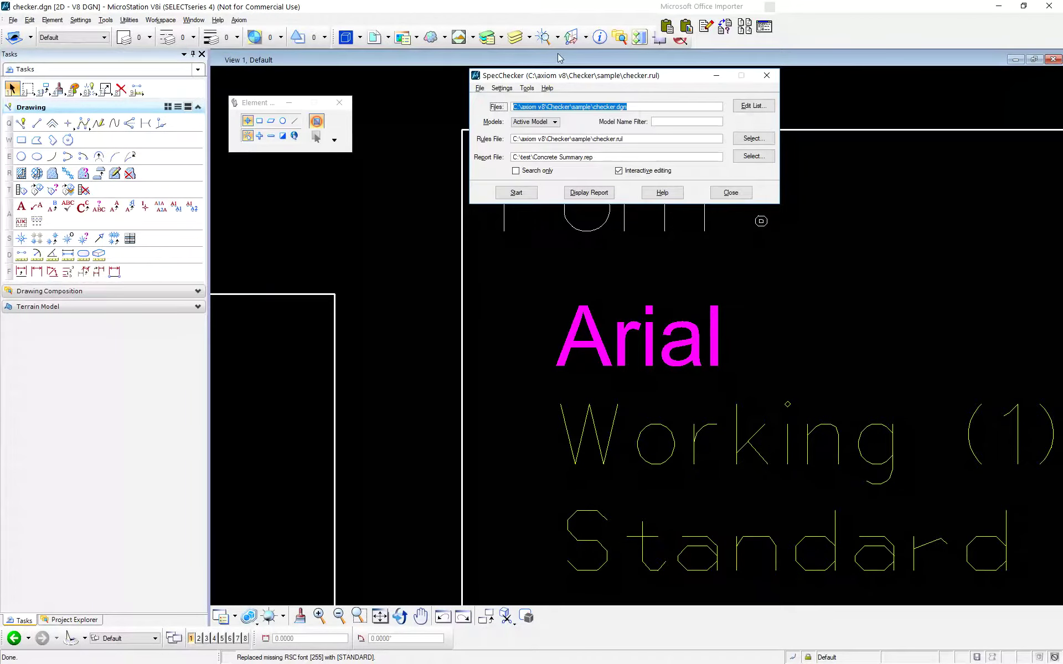
{"action": "key", "text": "ctrl+z"}
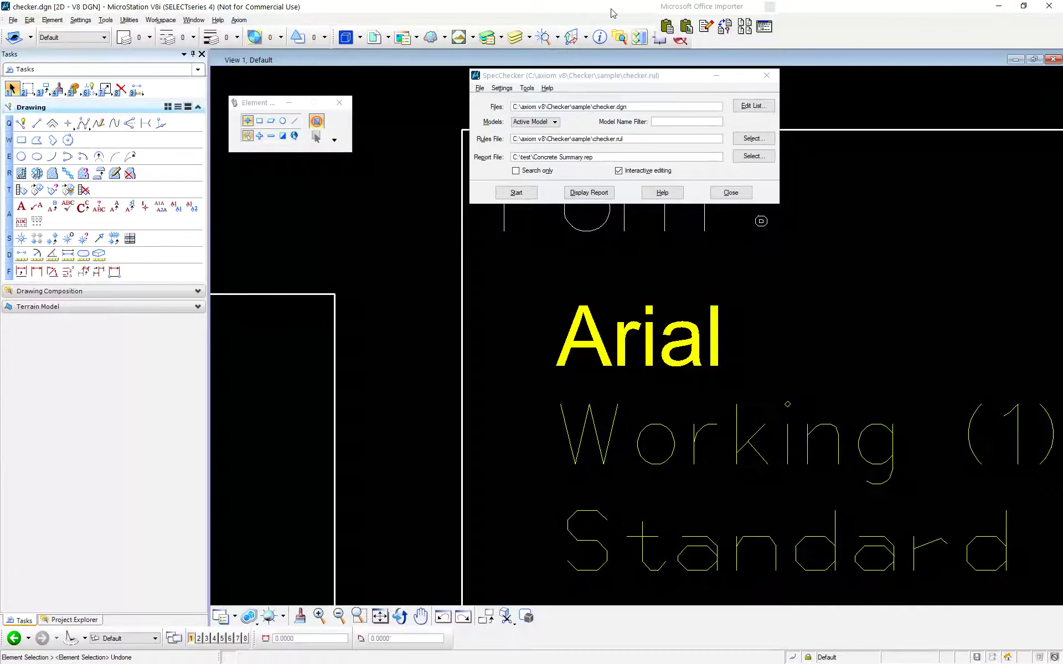
- Run a search-only check of checker.dgn with interactive editing turned off
{"action": "left_click", "coordinate": [634, 12]}
{"action": "key", "text": "alt+v"}
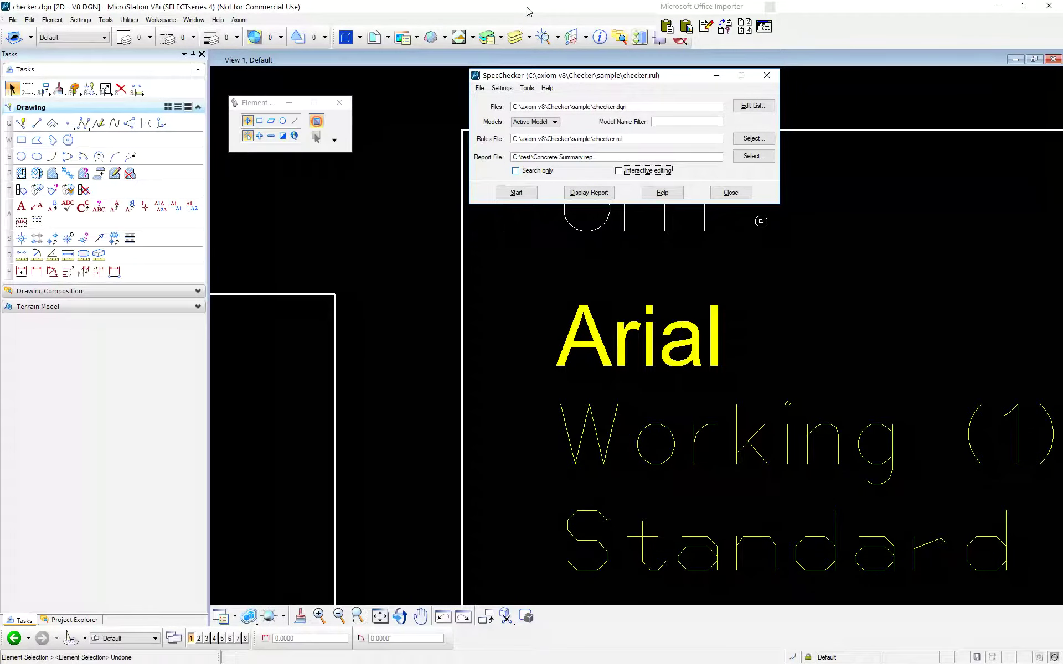
{"action": "left_click", "coordinate": [515, 170]}
{"action": "left_click", "coordinate": [516, 193]}
{"action": "key", "text": "alt+s"}
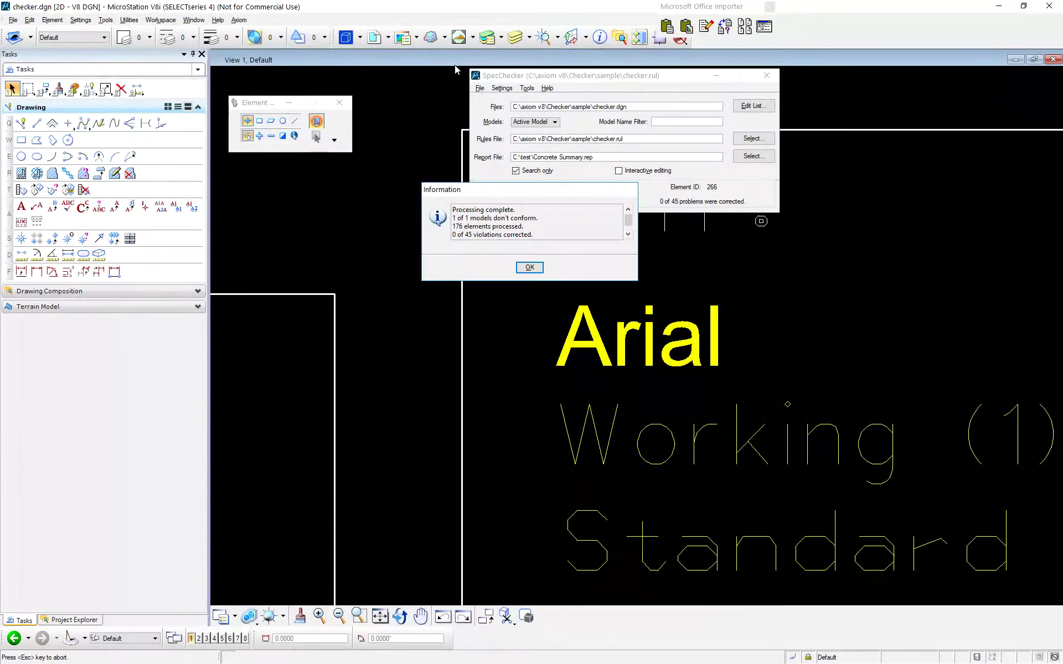
- Review the violation count and processing time in the completion summary, and close it
{"action": "left_click_drag", "start_coordinate": [465, 235], "coordinate": [477, 234]}
{"action": "left_click_drag", "start_coordinate": [476, 78], "coordinate": [535, 76]}
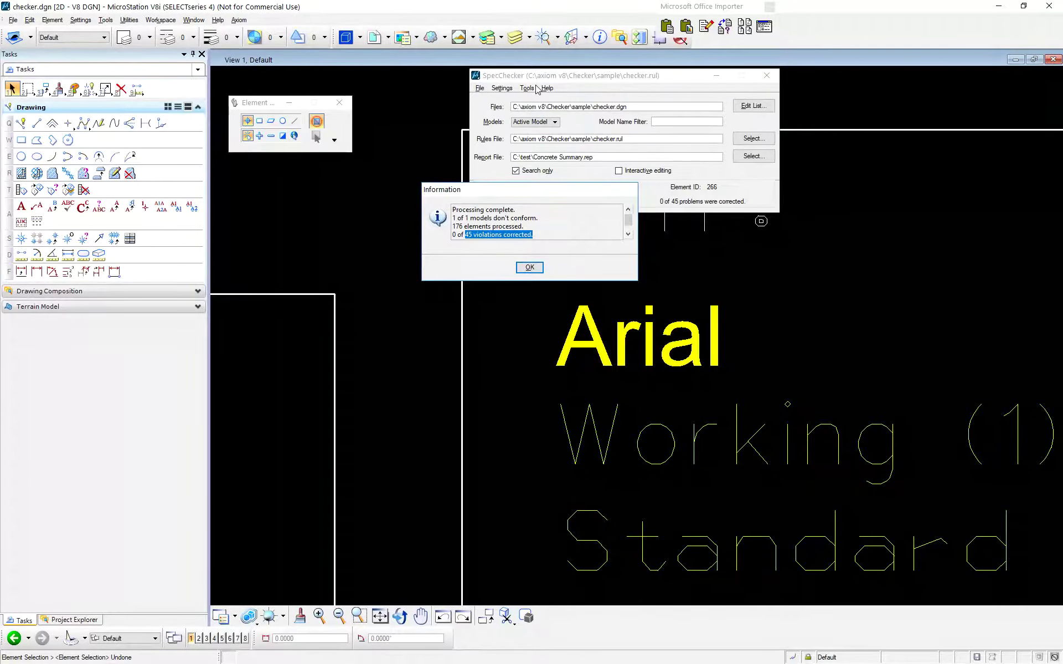
{"action": "left_click", "coordinate": [628, 234]}
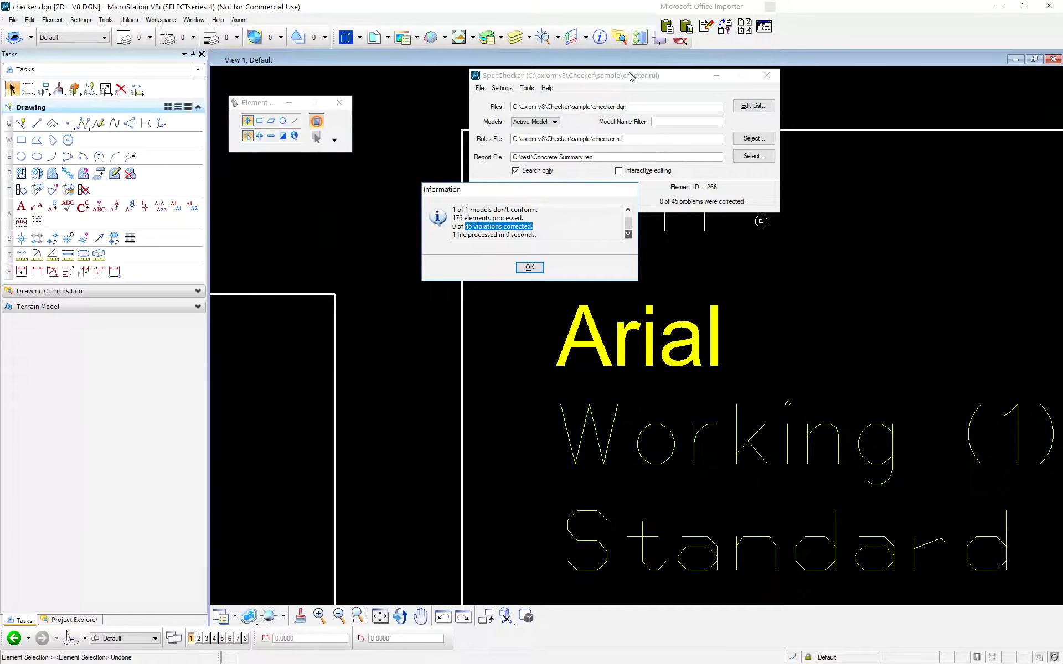
{"action": "left_click_drag", "start_coordinate": [461, 234], "coordinate": [538, 236]}
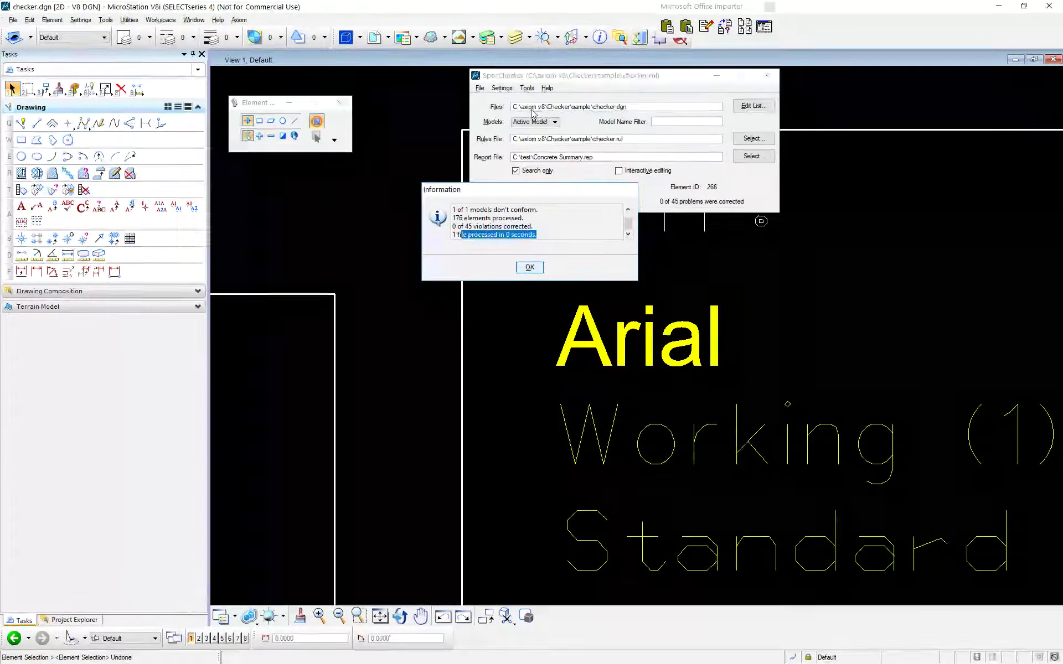
{"action": "key", "text": "Return"}
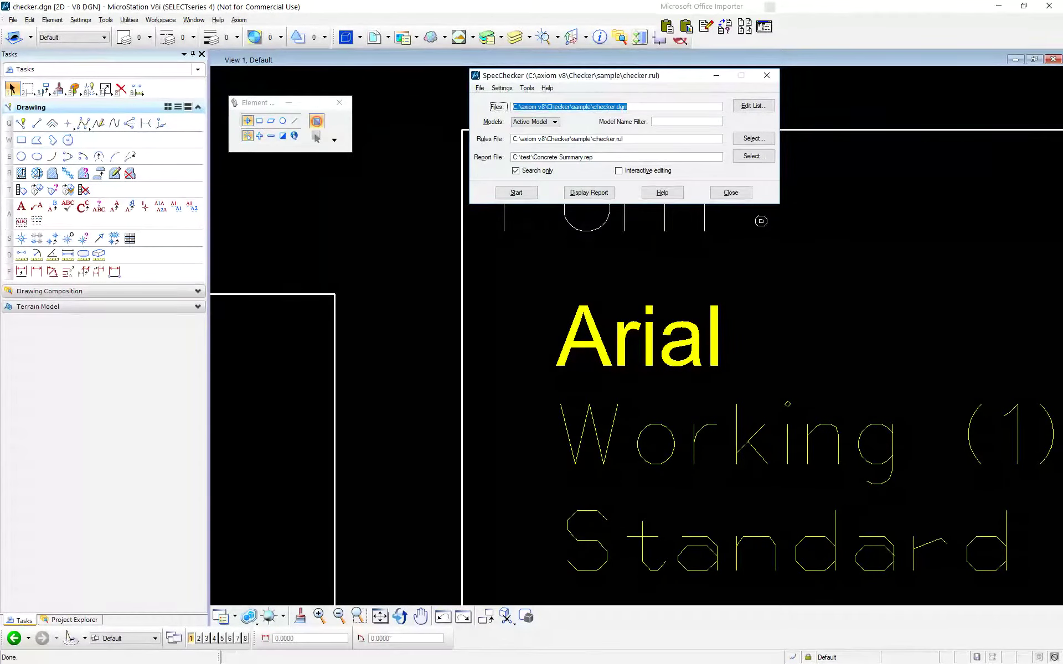
- Set SpecChecker's files to process to C:\axiom v8\Checker\sample\*.dgn
{"action": "key", "text": "ctrl+z"}
{"action": "key", "text": "BackSpace"}
{"action": "key", "text": "BackSpace"}
{"action": "key", "text": "BackSpace"}
{"action": "key", "text": "BackSpace"}
{"action": "key", "text": "BackSpace"}
{"action": "key", "text": "BackSpace"}
{"action": "key", "text": "BackSpace"}
{"action": "key", "text": "BackSpace"}
{"action": "key", "text": "BackSpace"}
{"action": "key", "text": "BackSpace"}
{"action": "key", "text": "BackSpace"}
{"action": "type", "text": "*.dgn"}
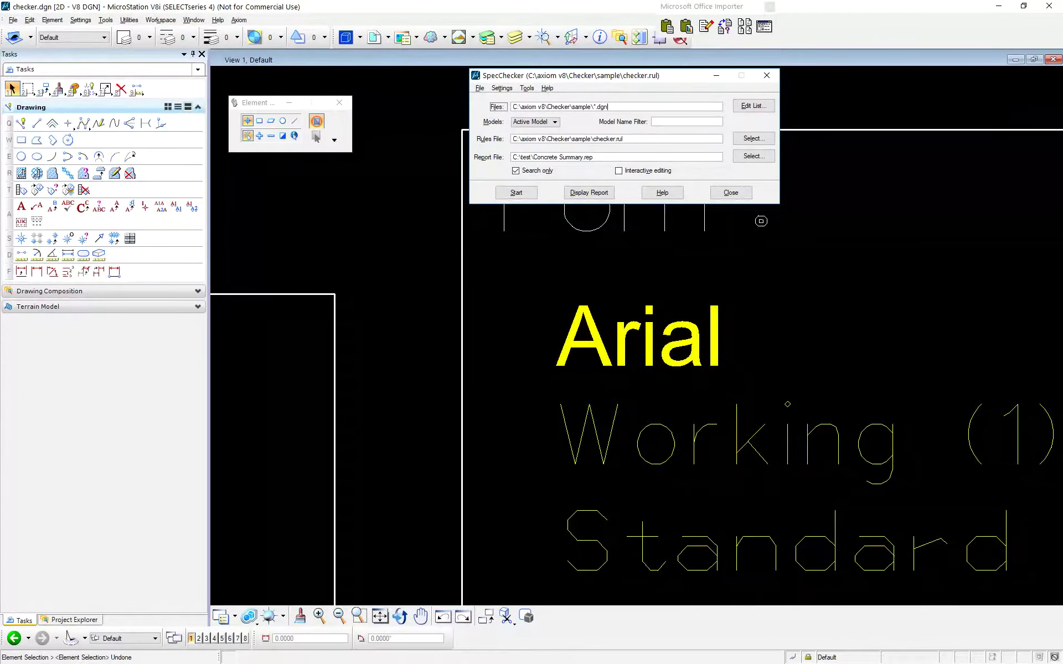
- Accept the expanded list of sample design files and run the search-only check on all of them
{"action": "left_click", "coordinate": [753, 106]}
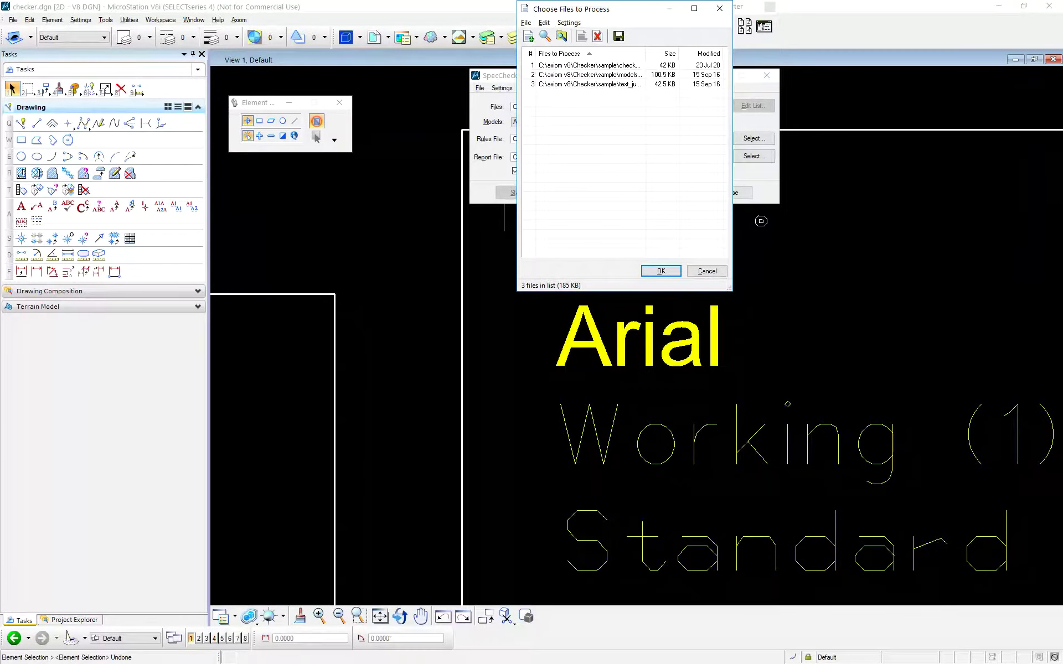
{"action": "key", "text": "Return"}
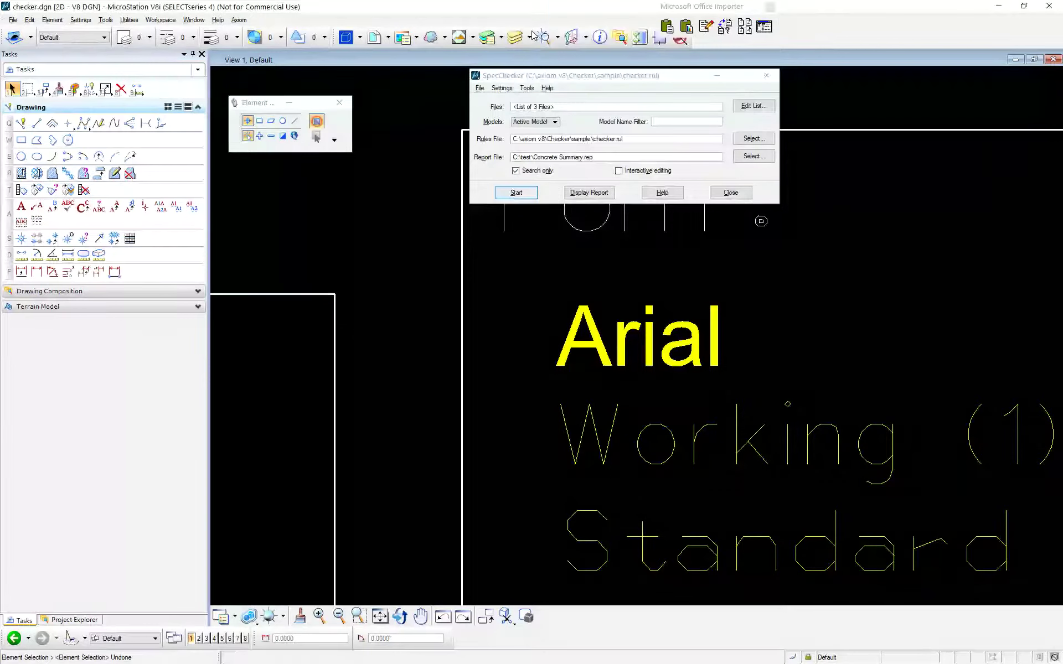
{"action": "key", "text": "Return"}
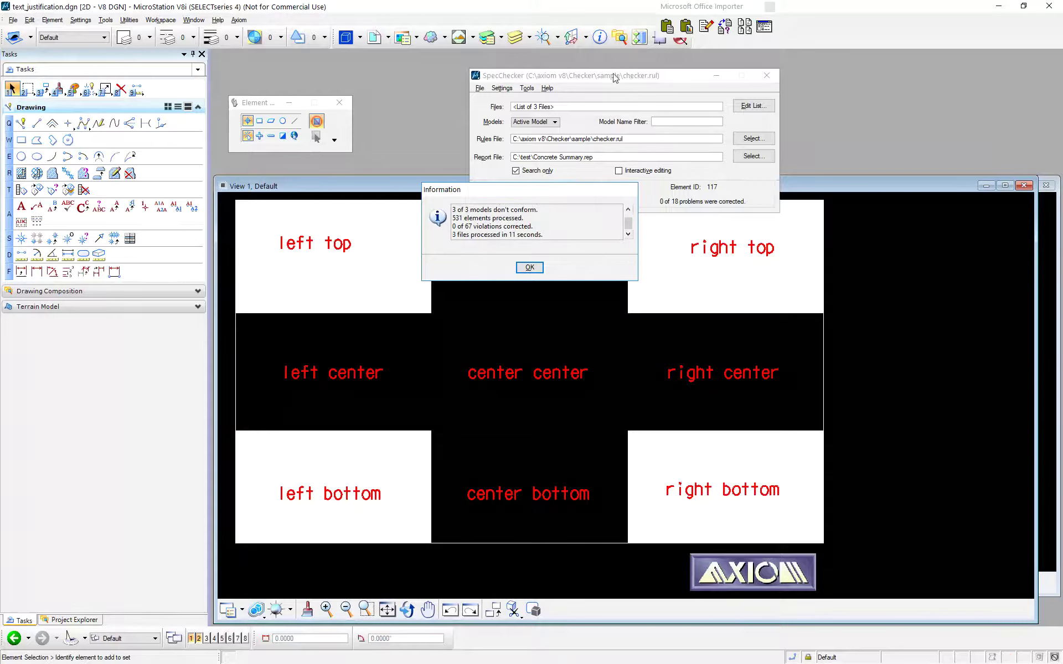
{"action": "key", "text": "Return"}
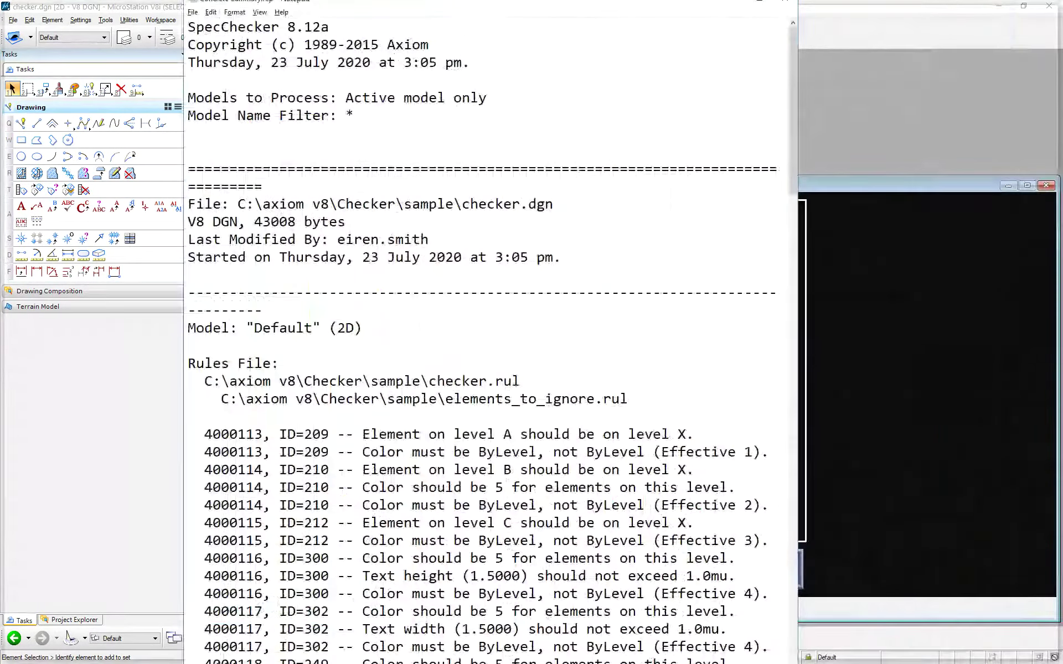
- Examine the level and color violations listed for checker.dgn in the Concrete Summary.rep report, and close it
{"action": "left_click_drag", "start_coordinate": [490, 4], "coordinate": [491, 0]}
{"action": "scroll", "coordinate": [105, 144], "scroll_direction": "down", "scroll_amount": 3}
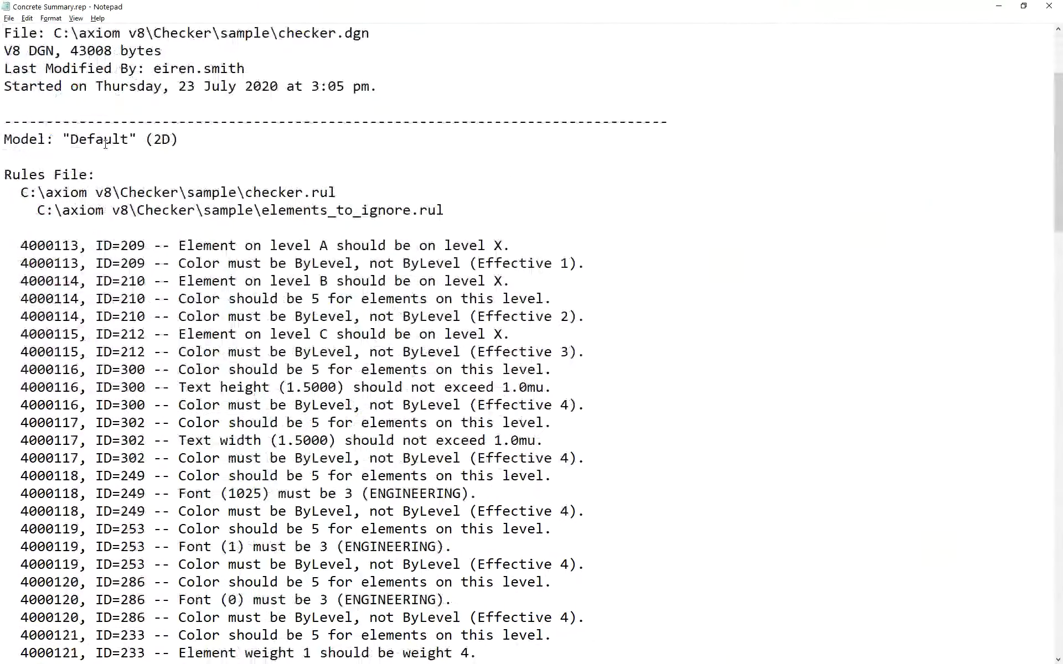
{"action": "scroll", "coordinate": [106, 144], "scroll_direction": "down", "scroll_amount": 2}
{"action": "left_click_drag", "start_coordinate": [178, 139], "coordinate": [510, 140]}
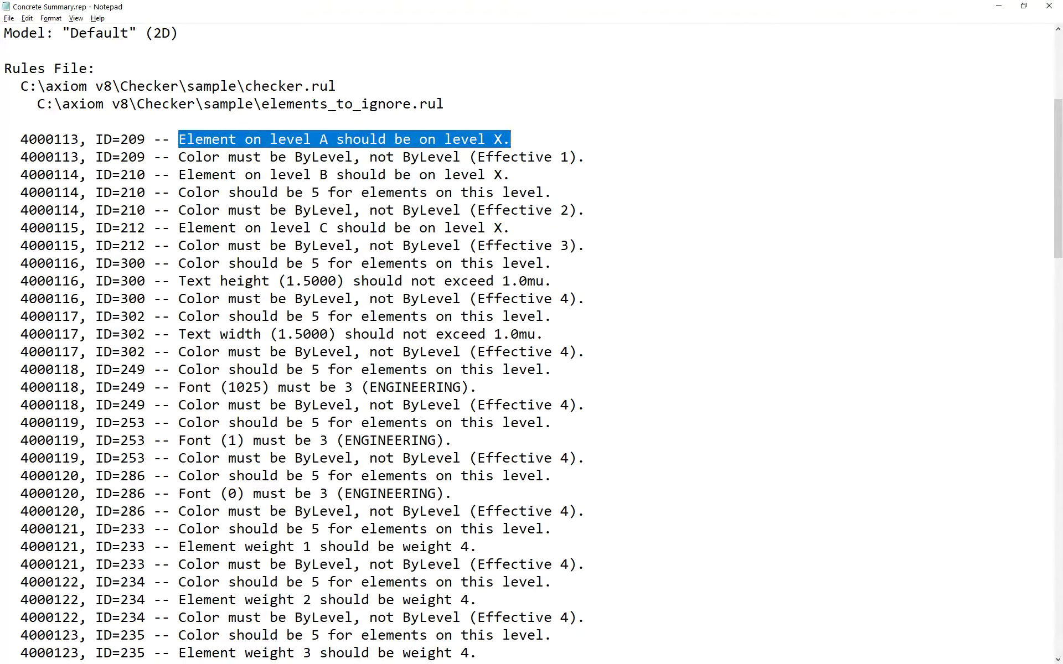
{"action": "left_click_drag", "start_coordinate": [178, 157], "coordinate": [585, 156]}
{"action": "left_click_drag", "start_coordinate": [28, 157], "coordinate": [585, 157]}
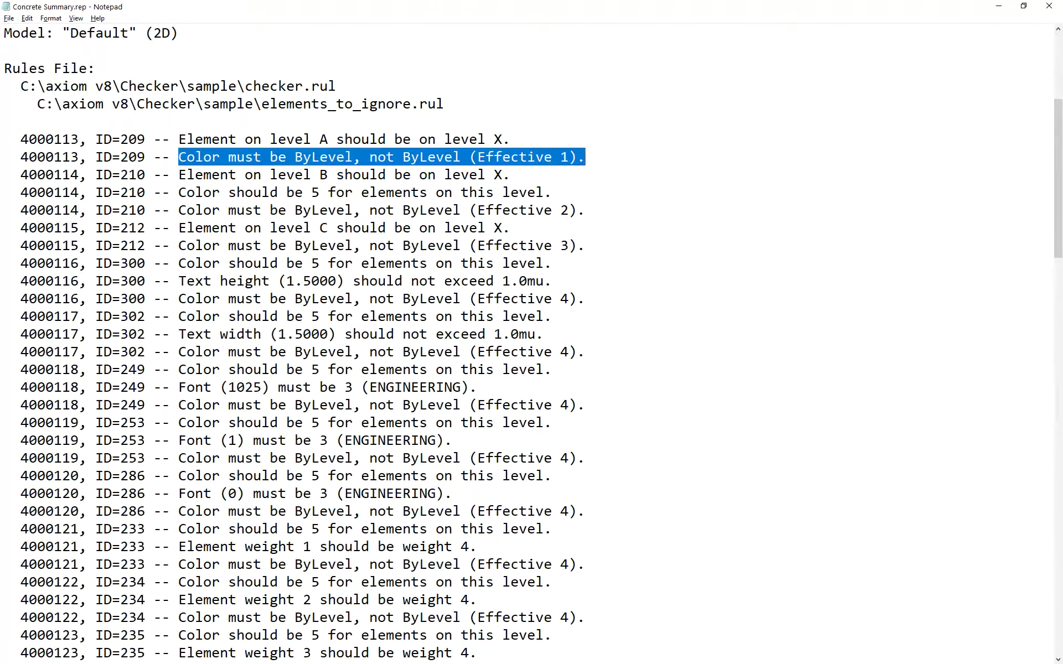
{"action": "left_click_drag", "start_coordinate": [187, 174], "coordinate": [510, 175]}
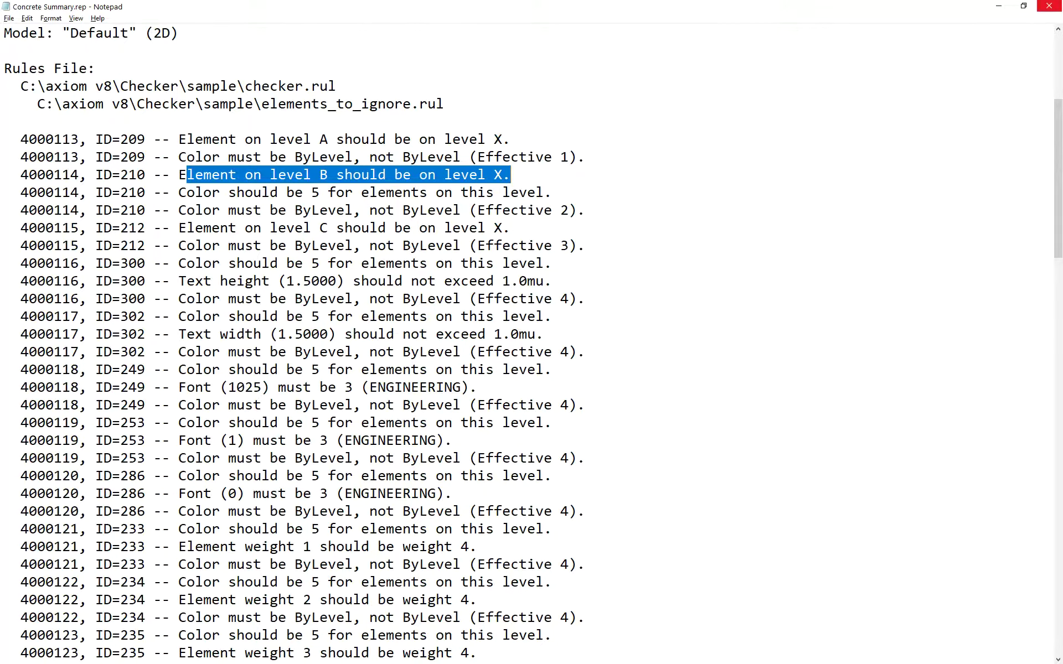
{"action": "left_click", "coordinate": [1049, 6]}
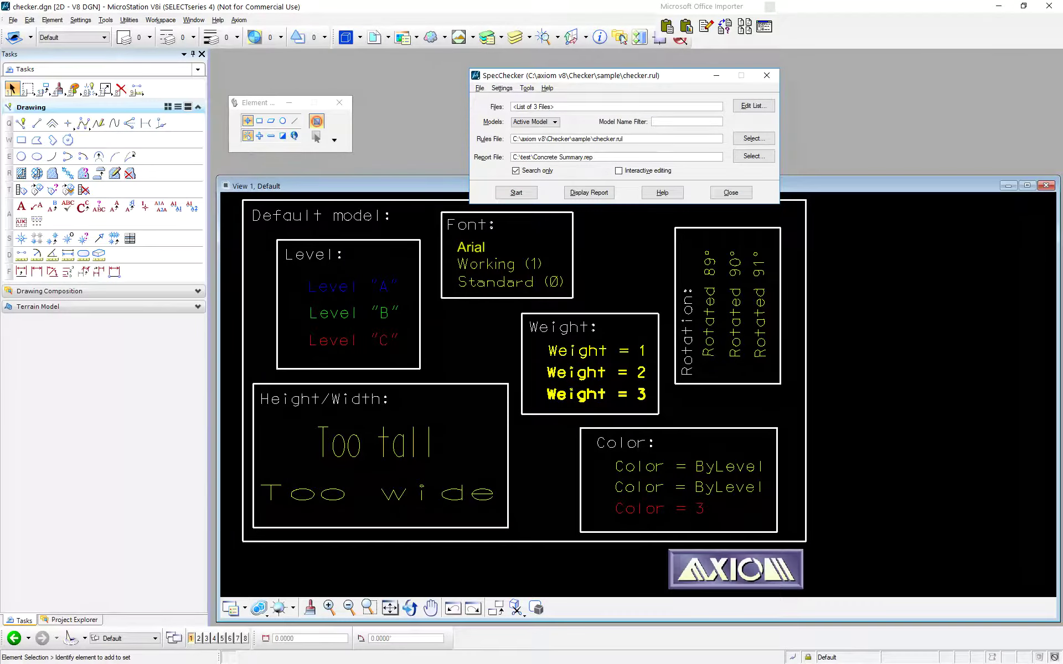
{"action": "left_click", "coordinate": [588, 192]}
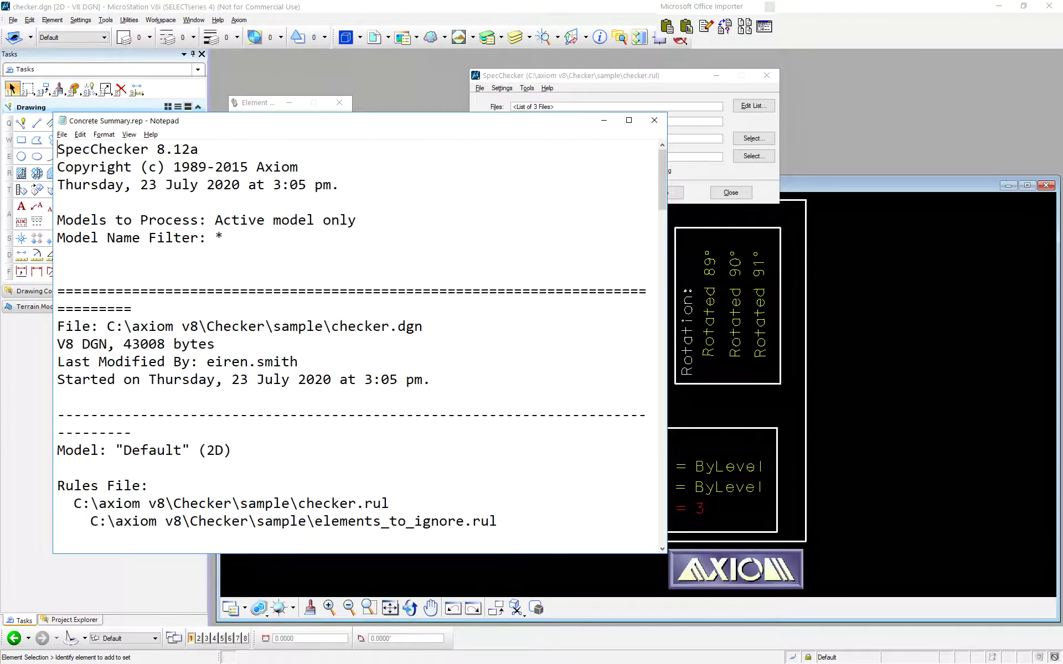
{"action": "left_click", "coordinate": [629, 120]}
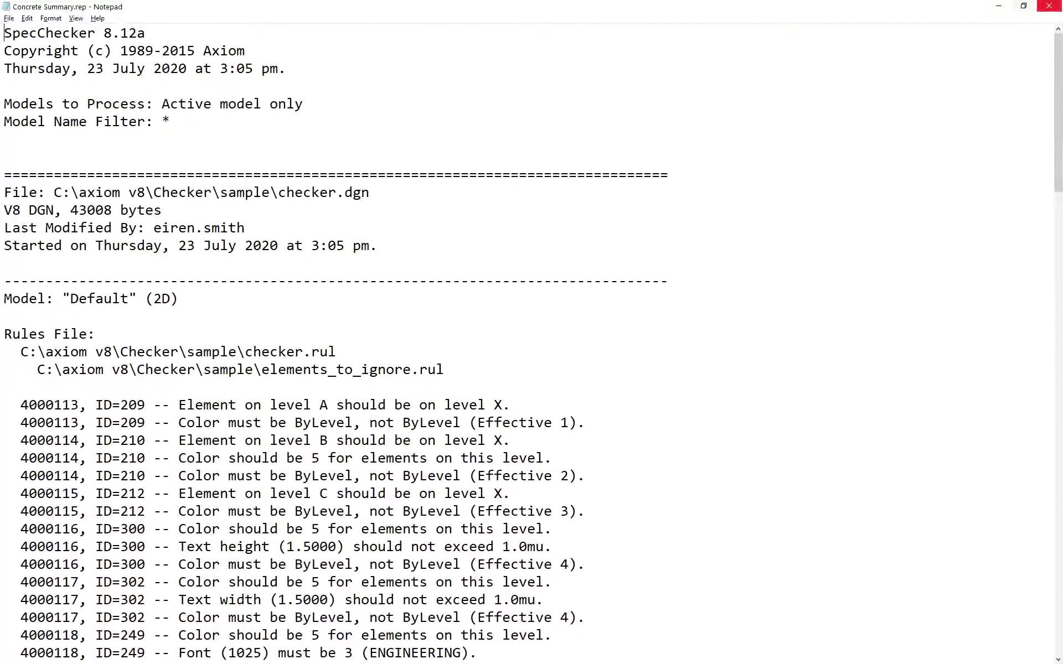
{"action": "left_click", "coordinate": [1048, 5]}
- Maximize View 1 and highlight the checker.rul file name in SpecChecker's rules file path
{"action": "left_click_drag", "start_coordinate": [592, 76], "coordinate": [533, 81]}
{"action": "left_click", "coordinate": [779, 20]}
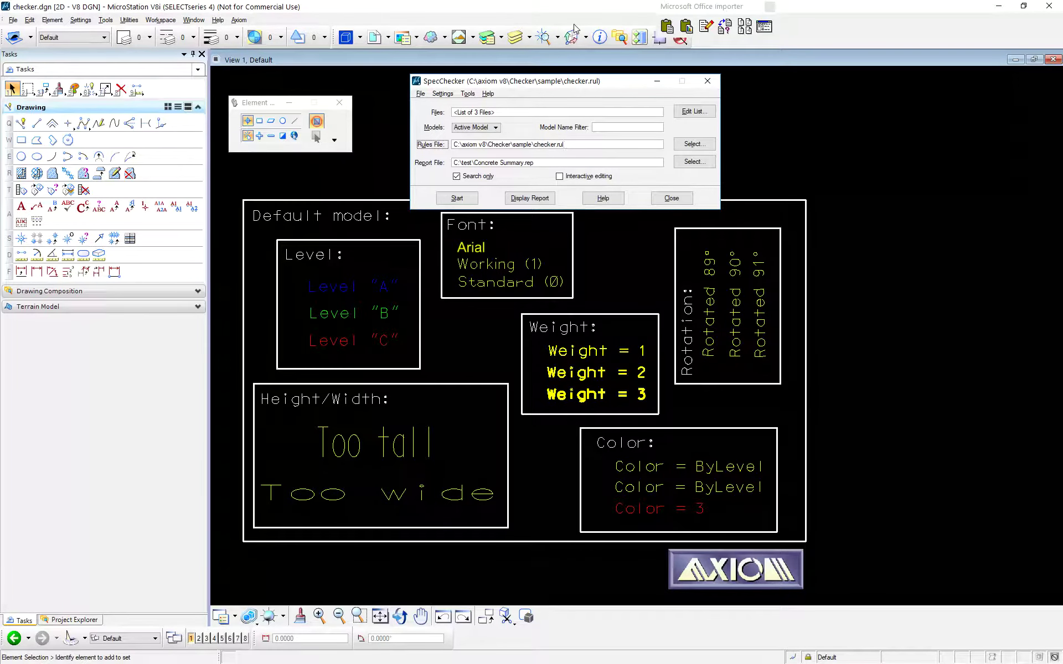
{"action": "key", "text": "shift+Left"}
{"action": "key", "text": "shift+Left"}
{"action": "key", "text": "shift+Left"}
{"action": "key", "text": "shift+Left"}
{"action": "key", "text": "shift+Left"}
{"action": "key", "text": "shift+Left"}
{"action": "key", "text": "shift+Left"}
{"action": "key", "text": "shift+Left"}
{"action": "key", "text": "shift+Left"}
{"action": "key", "text": "shift+Left"}
{"action": "key", "text": "shift+Left"}
{"action": "key", "text": "Left"}
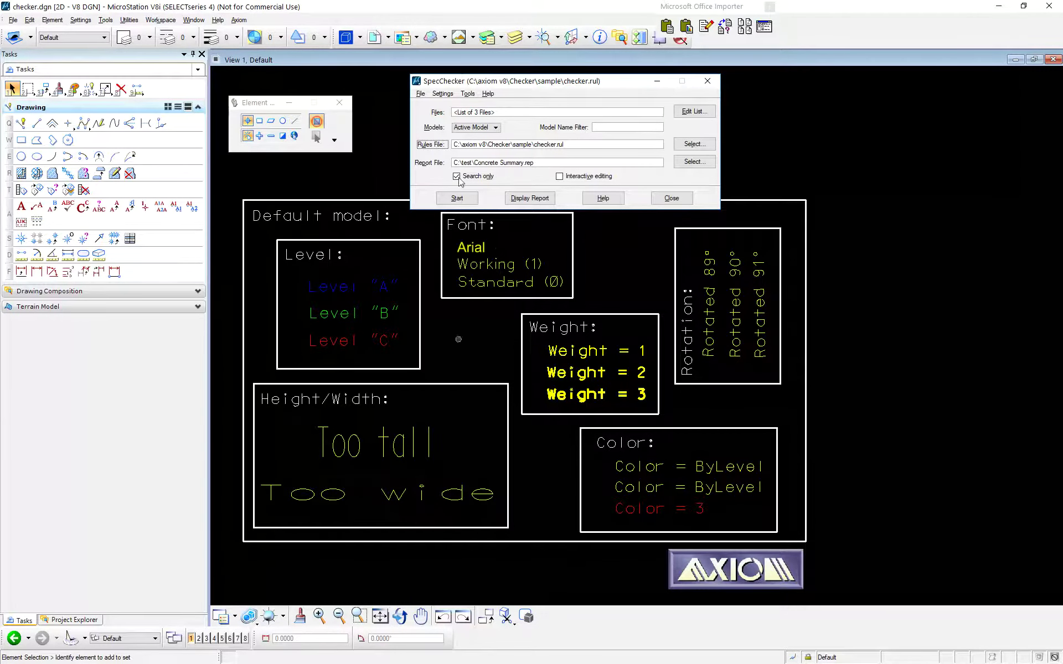